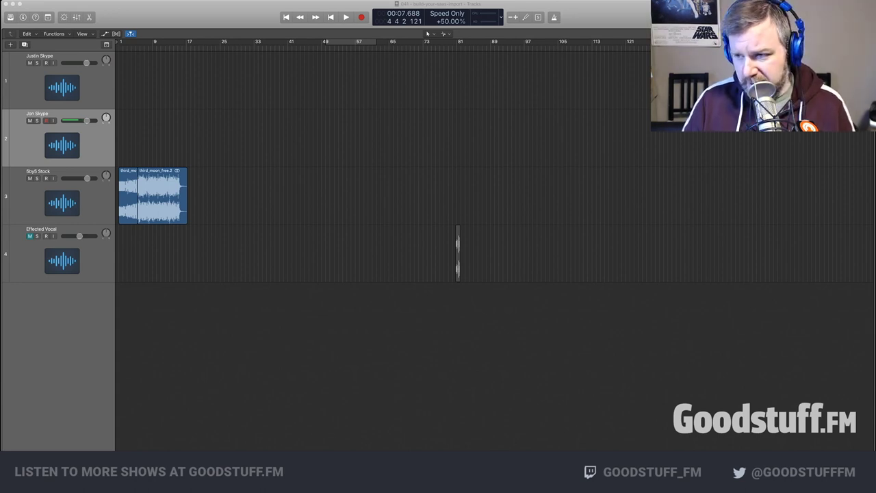
Audition the stock music, and place the episode 41 voice recording on the first Skype track starting at about bar 7
key(space)
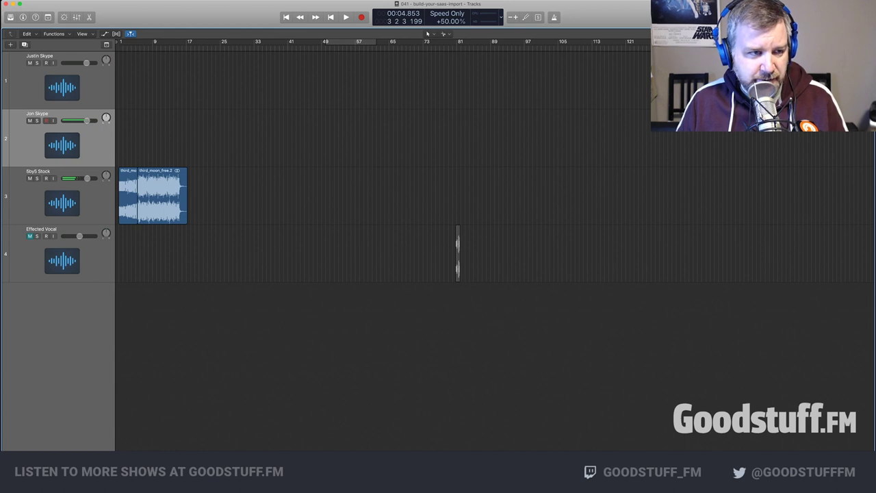
key(space)
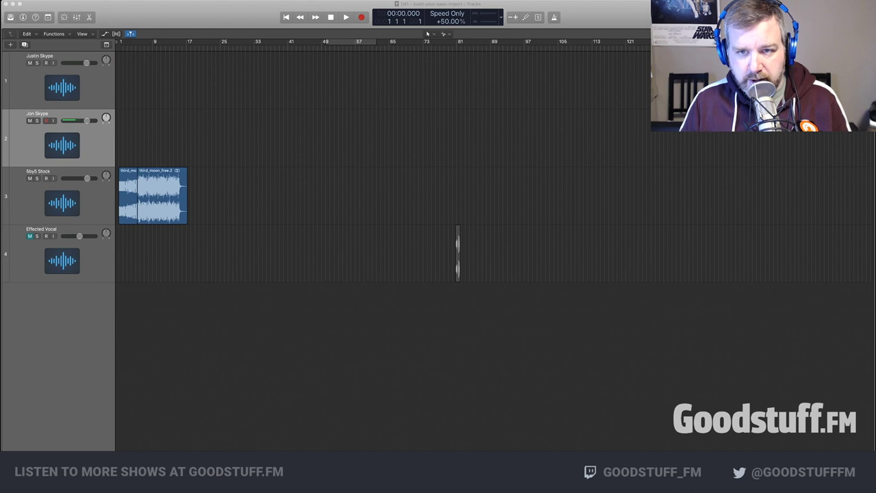
drag(279, 48, 148, 48)
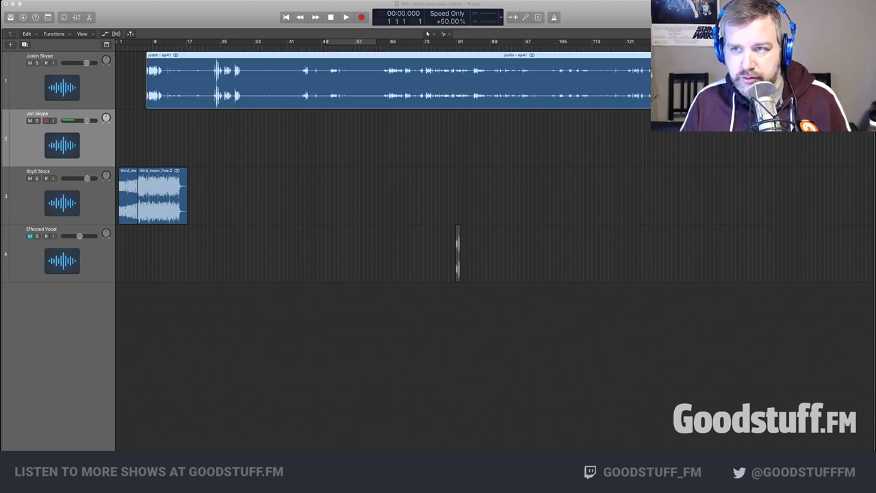
Play the voice recording over the stock music from bar 8, and show the mixer below the tracks
key(period)
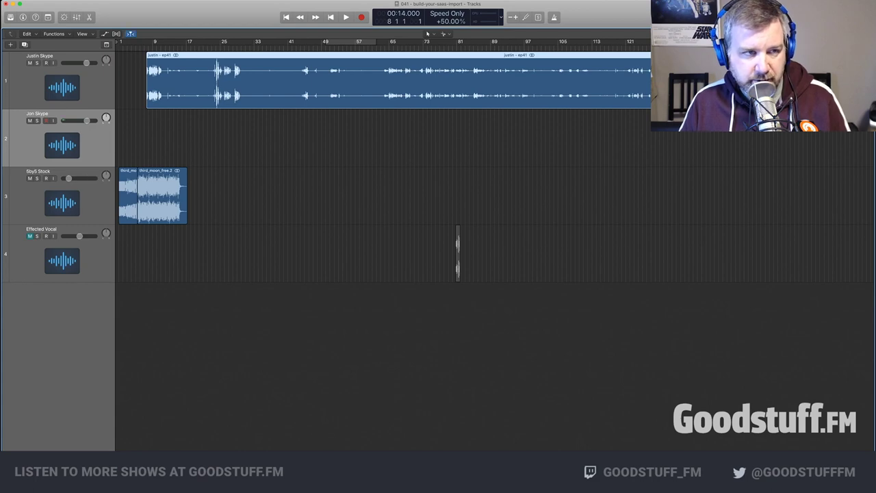
key(space)
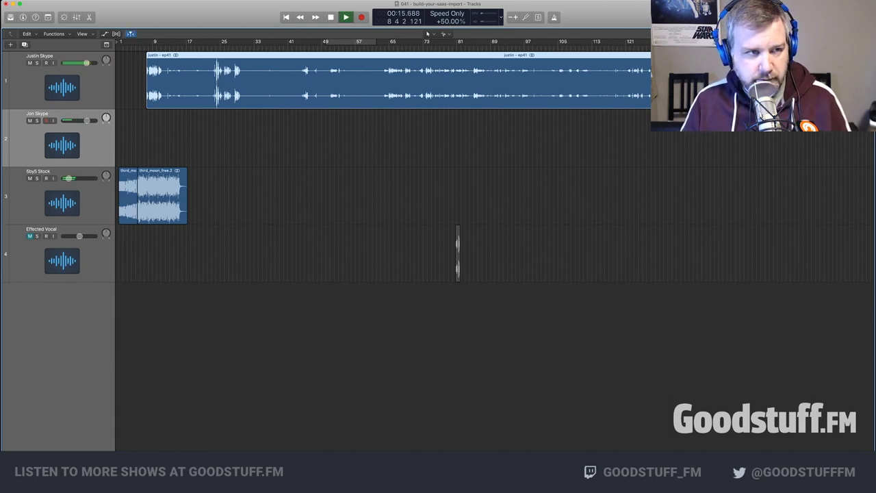
key(space)
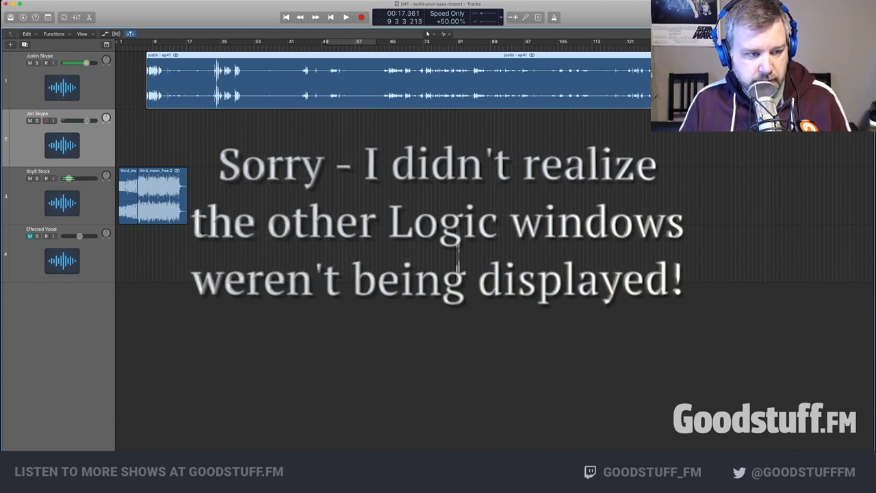
key(x)
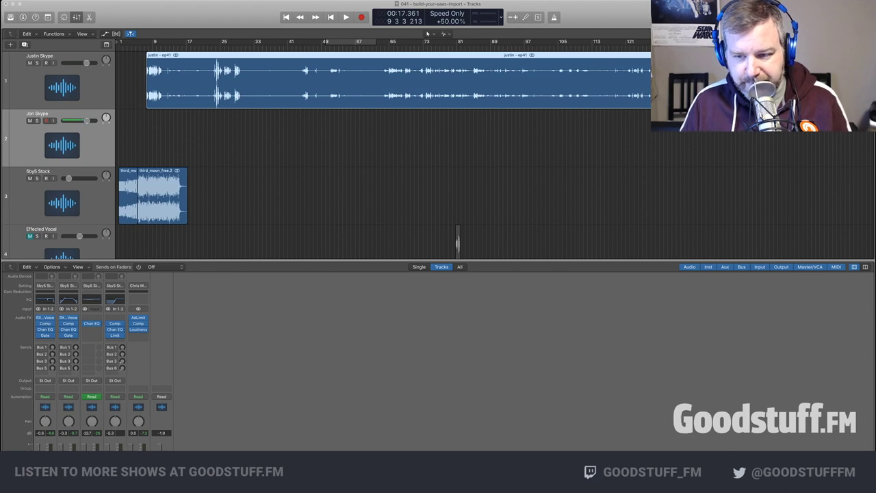
Audition the voice recording around bar 66 and around bar 128 to find where the episode content starts
key(space)
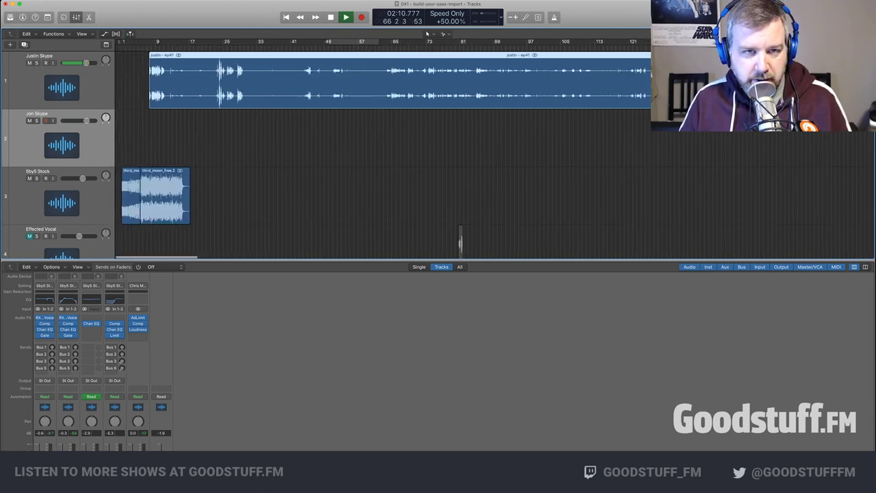
key(space)
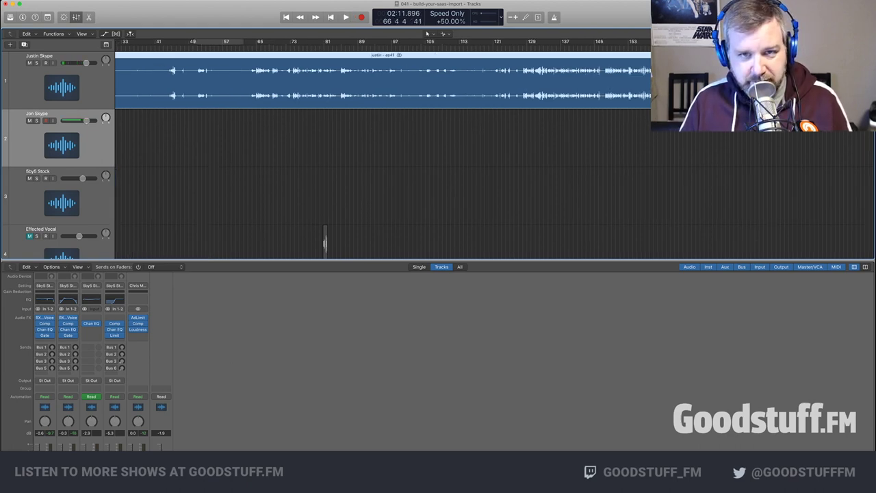
click(511, 46)
key(space)
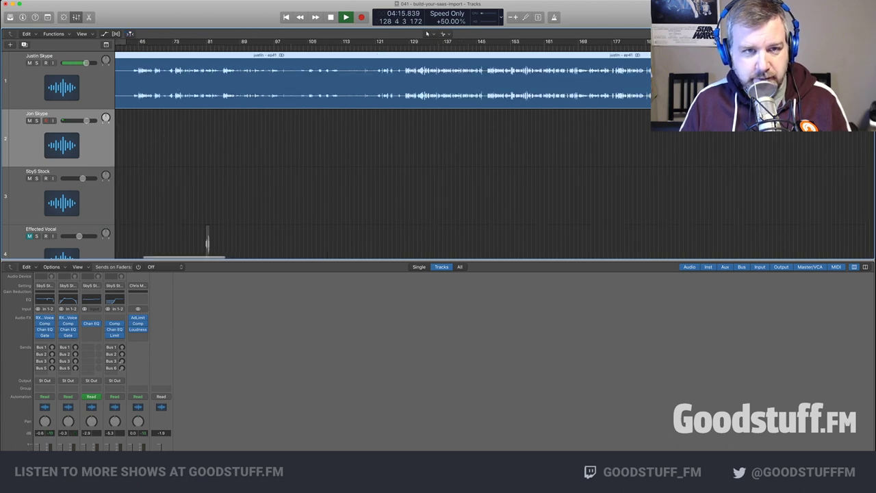
Split the voice region at about bar 127, where continuous speech starts, and delete the part before the cut
key(c)
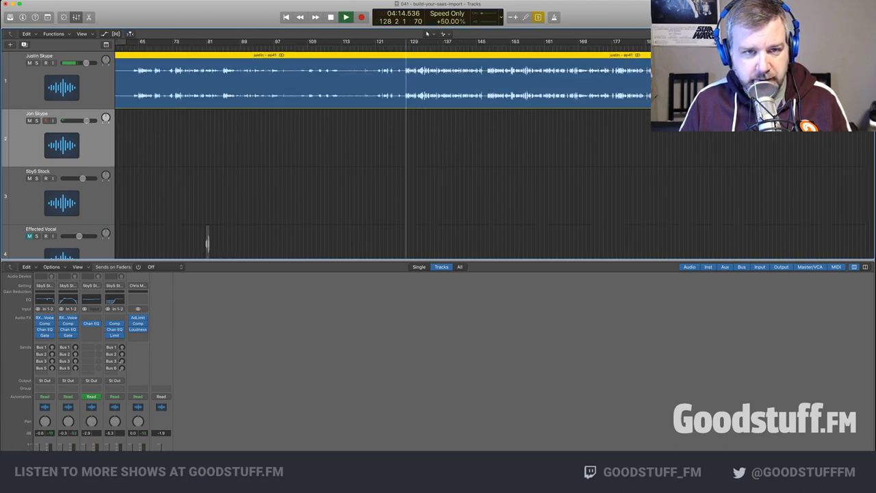
drag(407, 82, 404, 82)
click(384, 82)
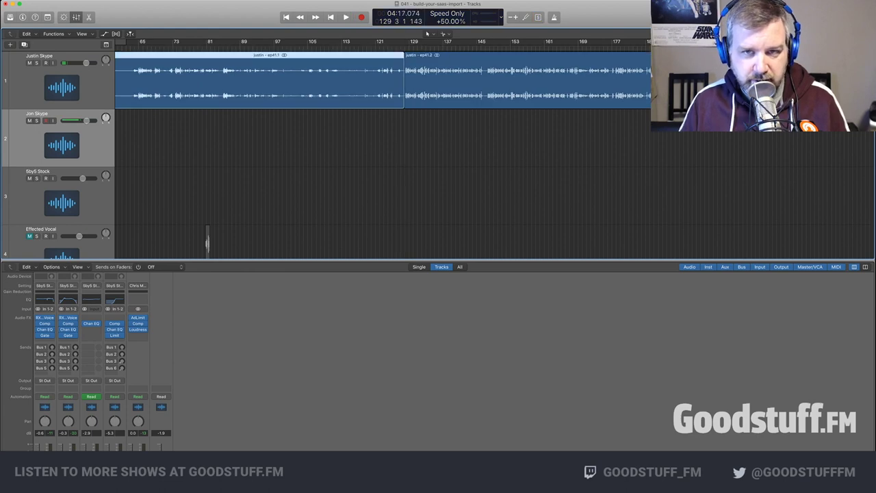
key(Delete)
Move the remaining voice region to start at bar 1 and play the project from the beginning
scroll(219, 240, left, 10)
drag(692, 83, 145, 82)
key(Return)
key(space)
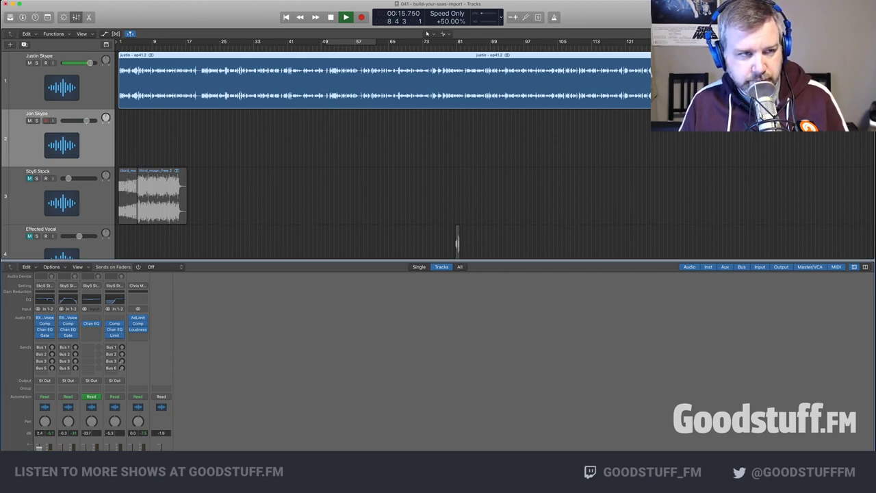
Trim the short silence off the beginning of the voice region, keeping its start at bar 1
scroll(383, 157, up, 10)
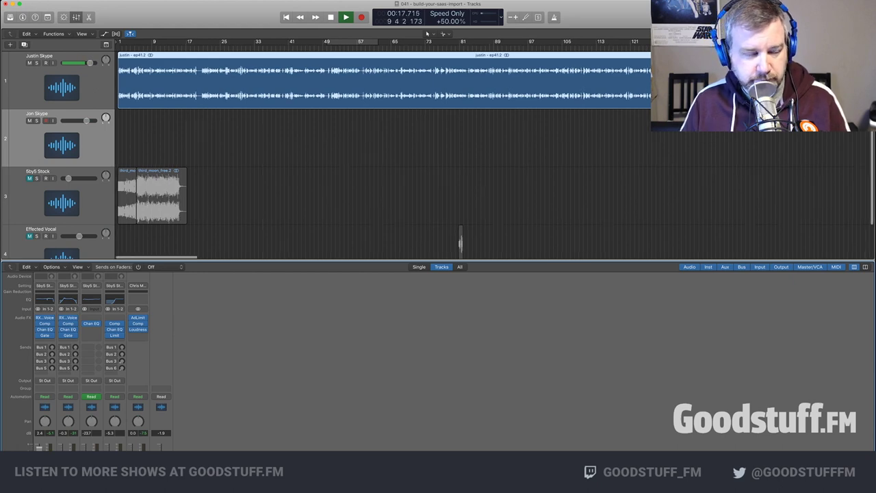
scroll(384, 137, left, 5)
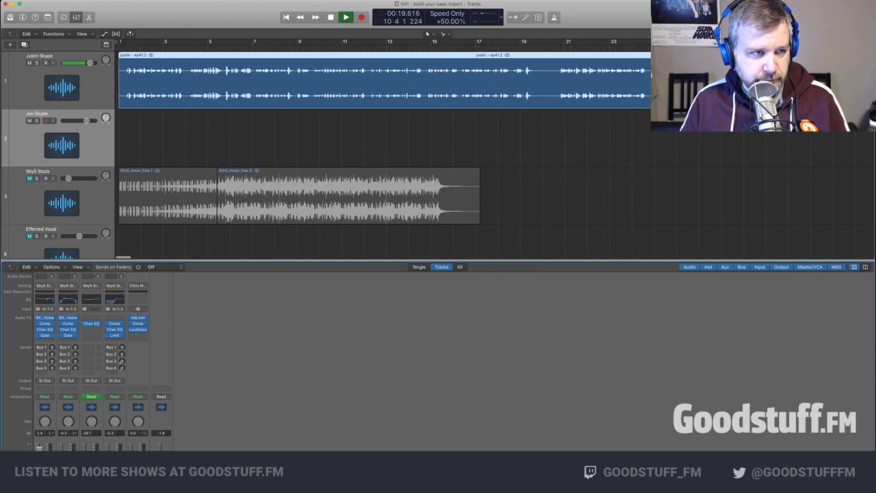
drag(119, 101, 135, 93)
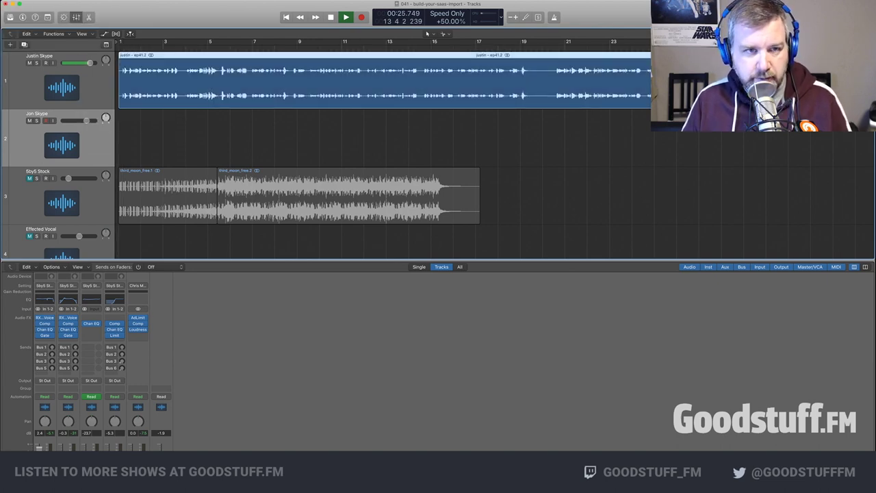
Split the voice region in the pause after bar 19 and trim the second part's start to about bar 20.5, where speech resumes
scroll(384, 136, right, 3)
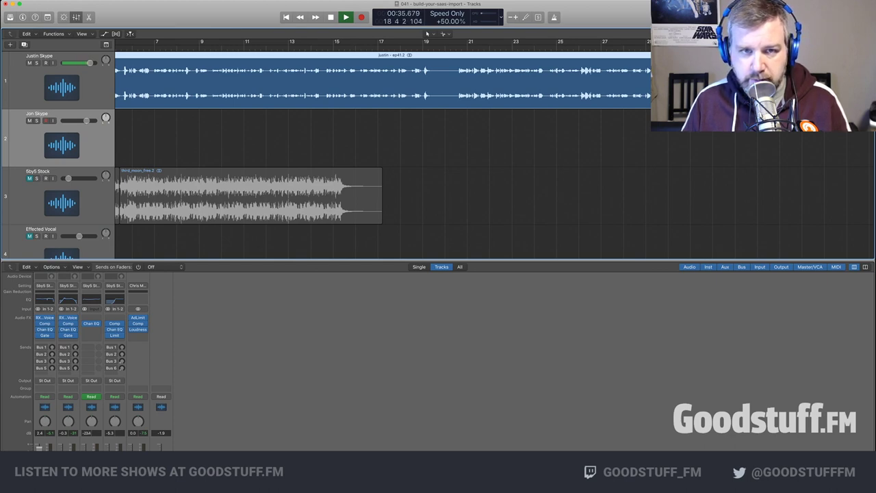
key(super+t)
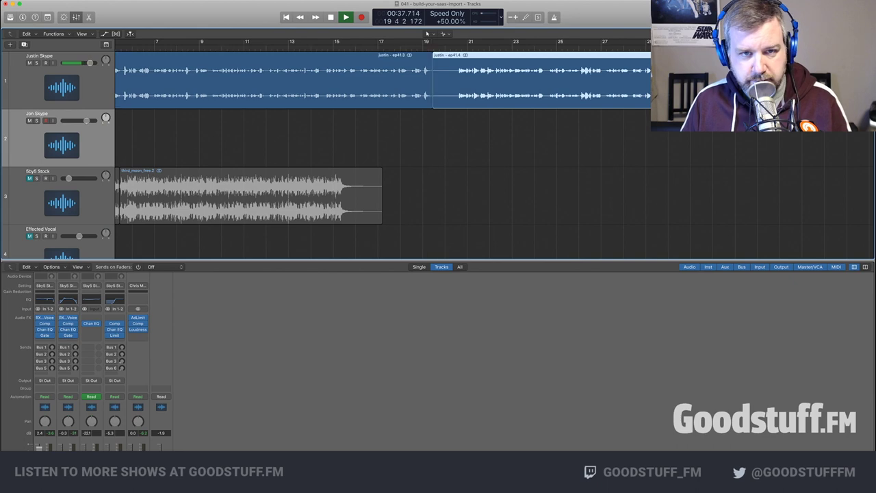
drag(433, 100, 458, 100)
key(space)
scroll(458, 100, down, 10)
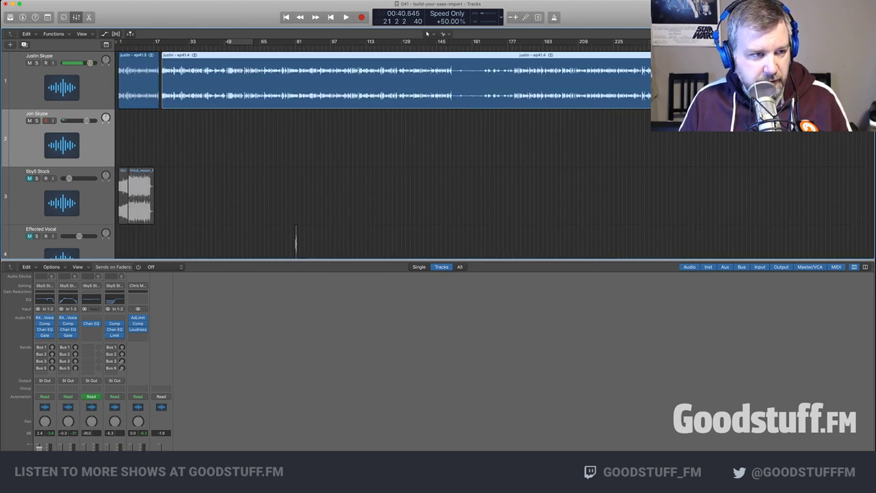
Unmute the 5by5 Stock track and move both of its music regions together to about bar 25
drag(180, 179, 122, 182)
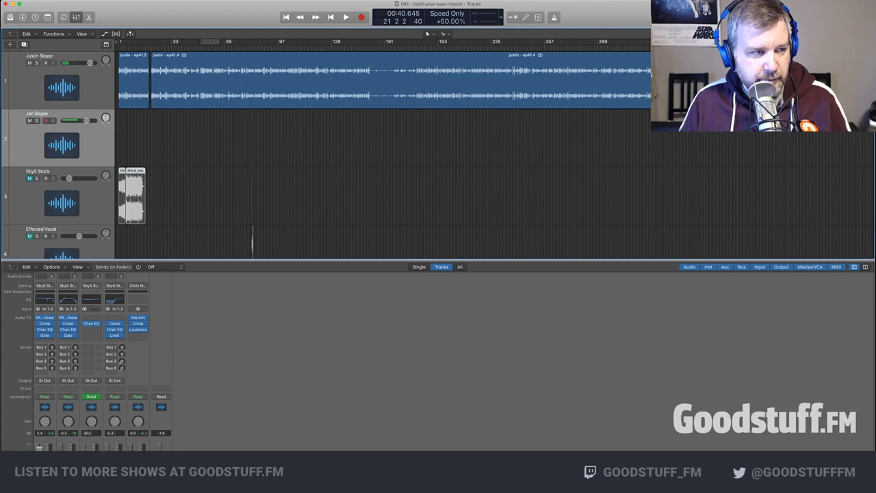
key(Down)
key(m)
drag(135, 192, 177, 192)
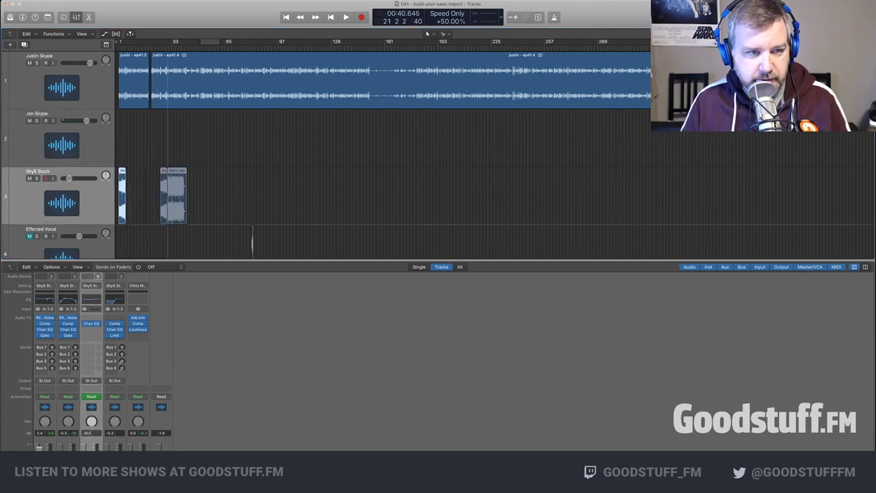
key(Return)
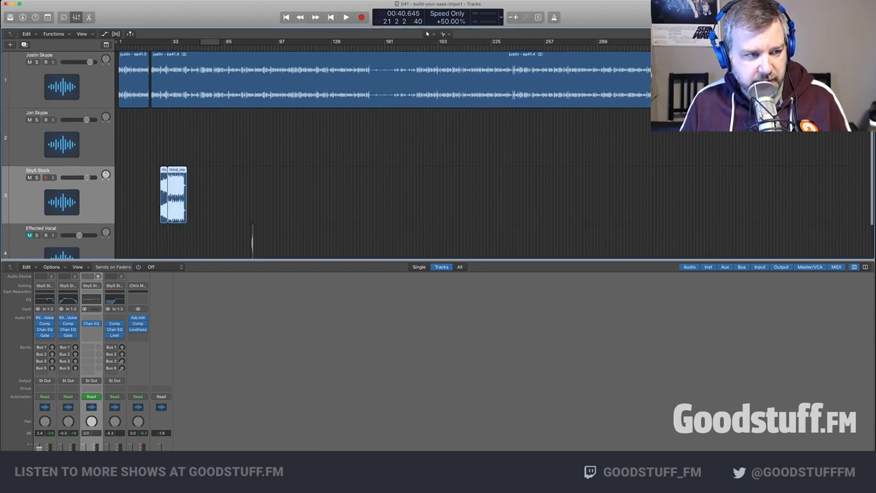
Unmute and solo the Effected Vocal track, and audition its short clip by playing from bar 77
scroll(253, 206, down, 3)
click(253, 230)
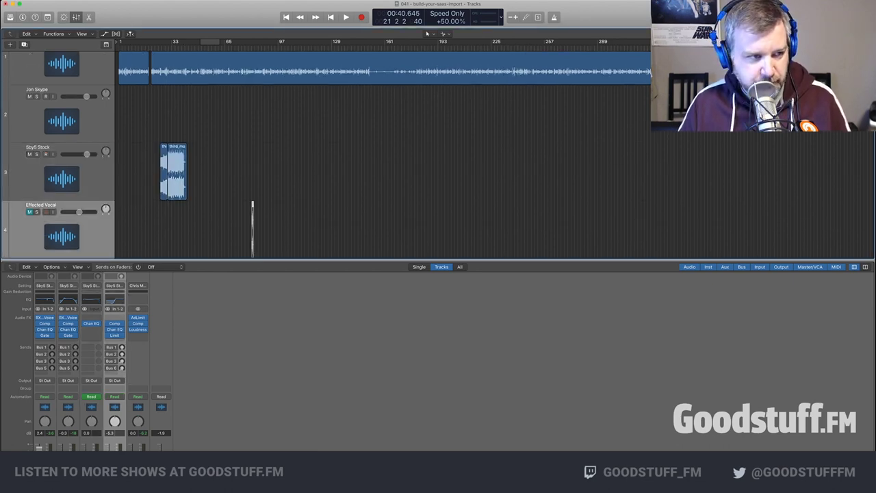
key(m)
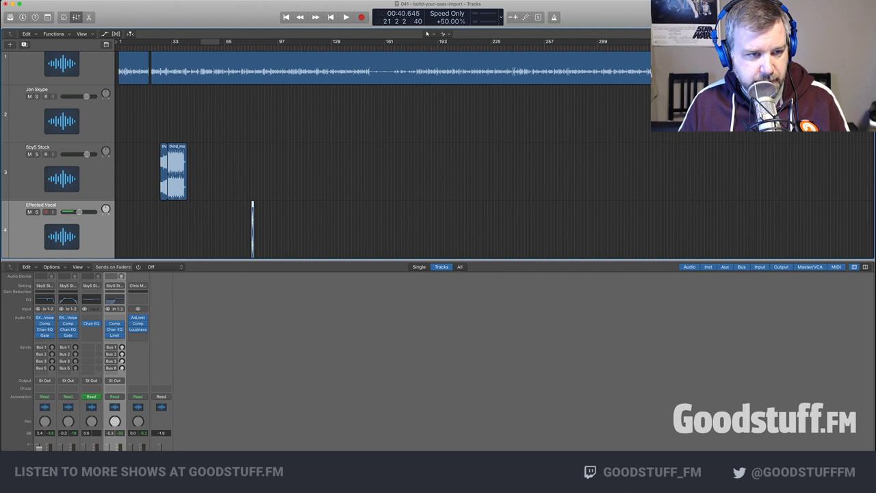
click(248, 46)
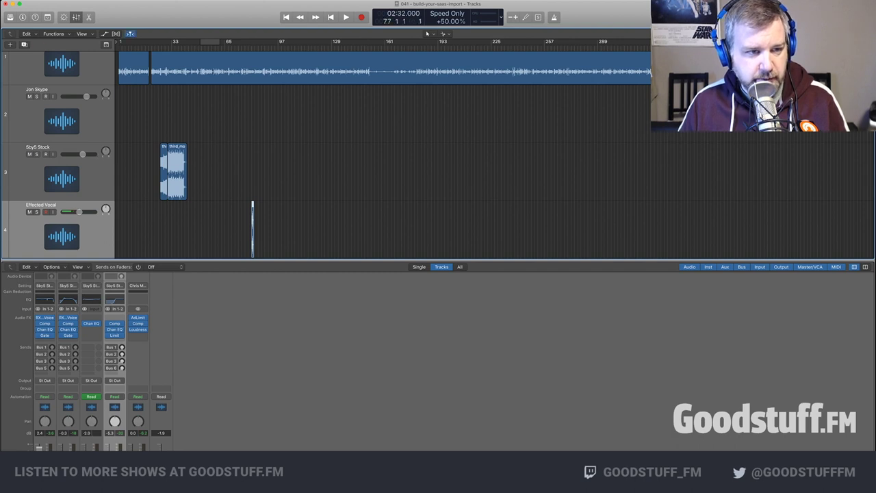
key(s)
key(space)
key(super+Right)
key(super+Right)
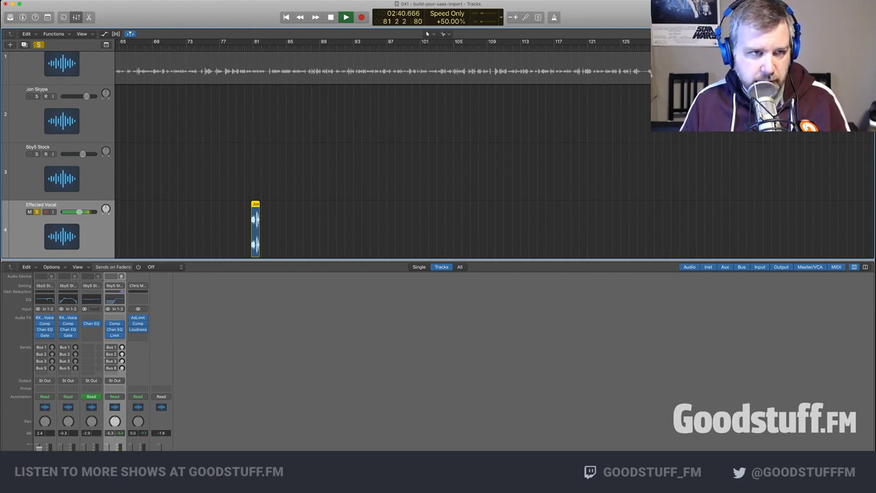
key(space)
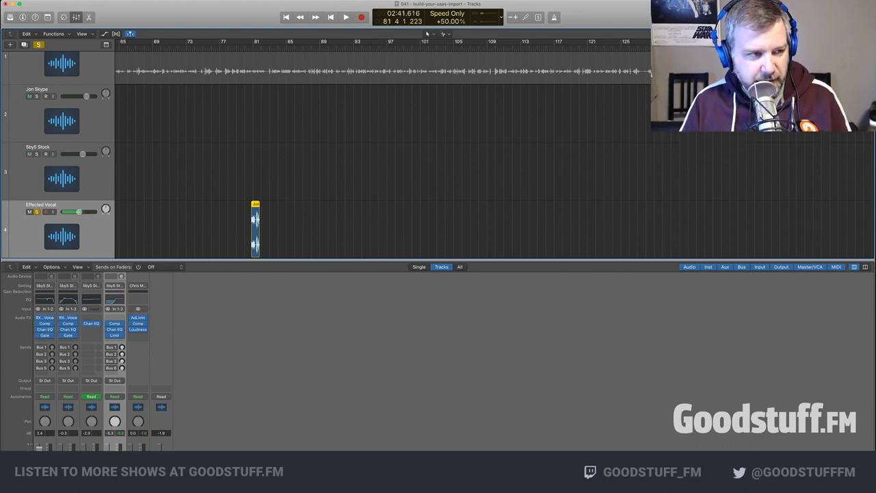
Delete the short vocal clip and remove the Effected Vocal track from the project
key(Delete)
key(super+BackSpace)
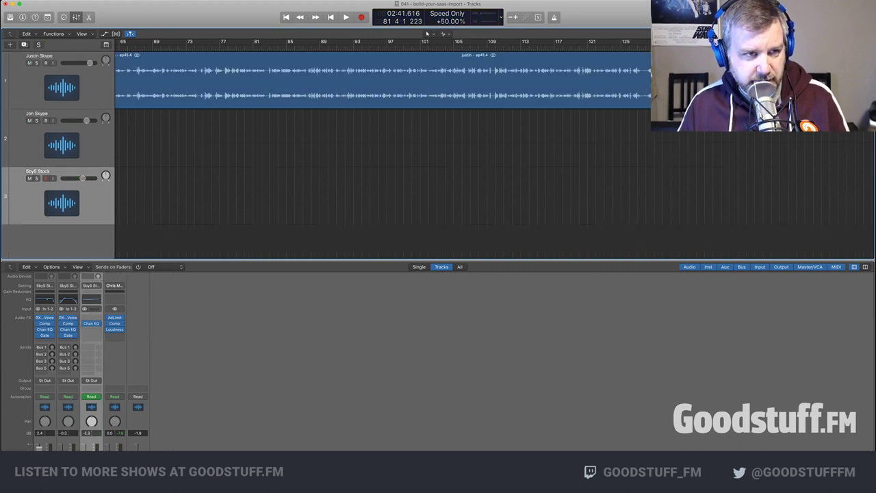
Place the playhead at the end of the first voice region near bar 19 and move both music regions to it
scroll(384, 154, left, 10)
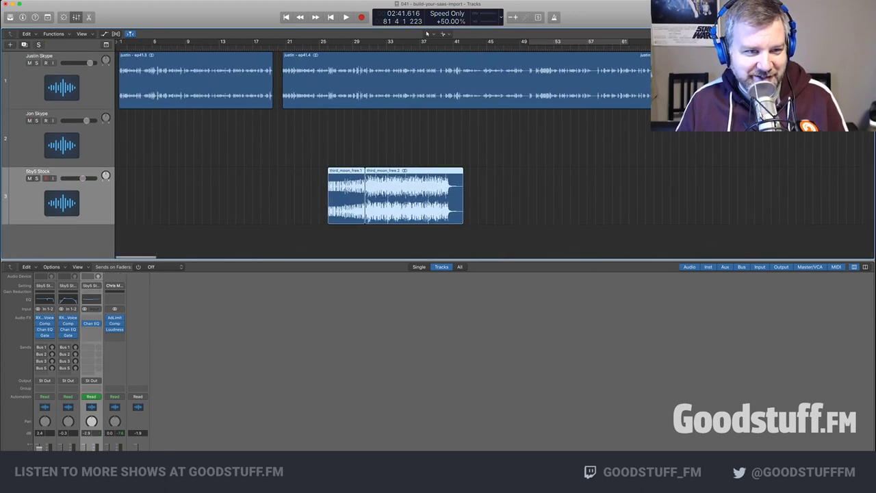
drag(280, 186, 451, 185)
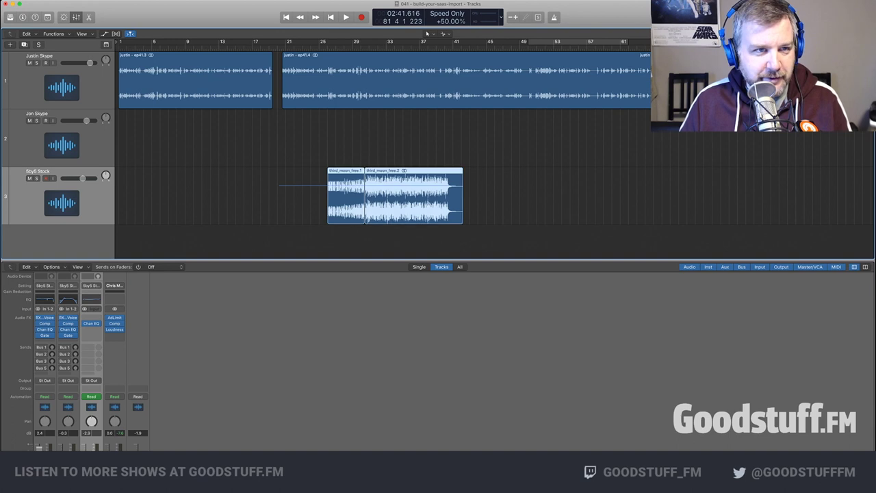
click(272, 47)
key(space)
key(space)
key(semicolon)
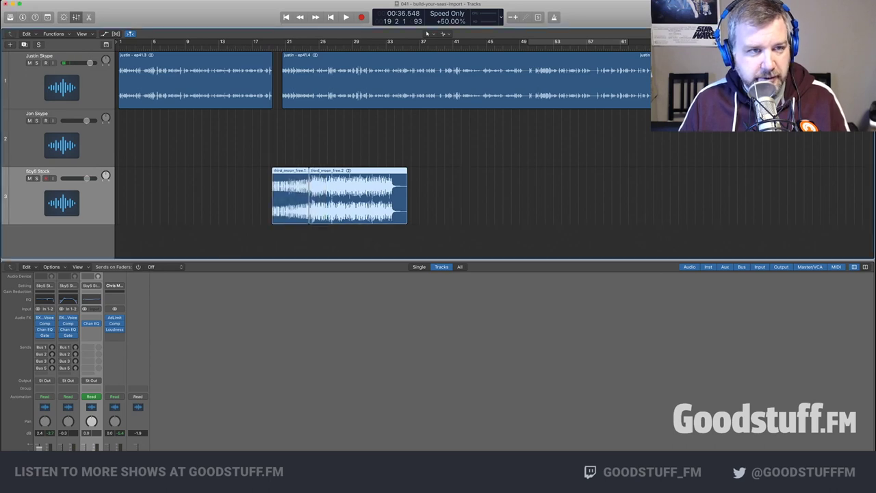
Play the transition from the end of the first voice region into the music close up
key(z)
key(space)
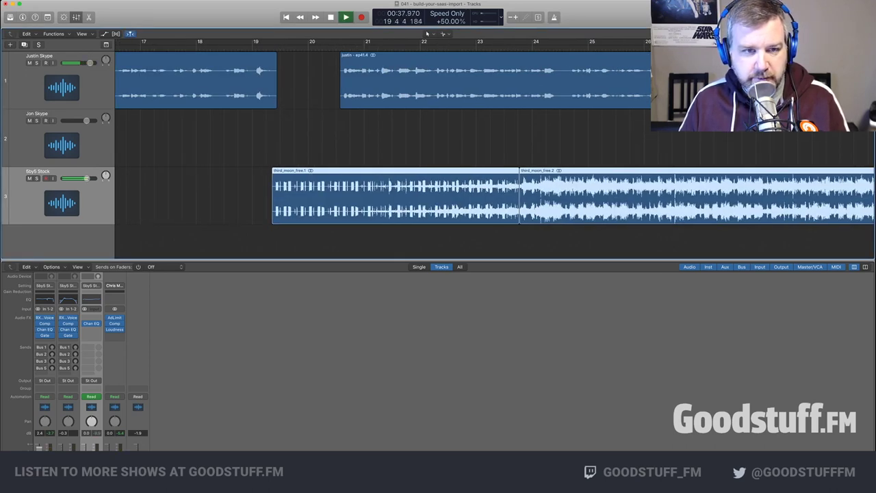
key(space)
key(z)
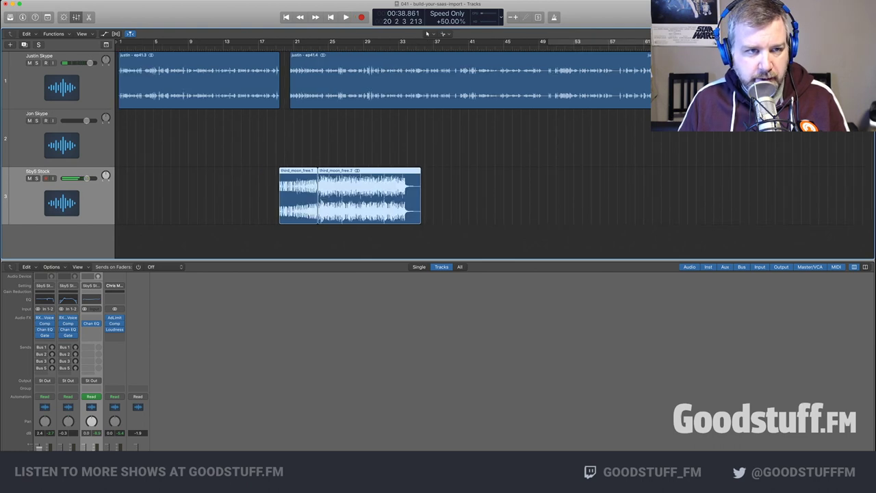
Move the second voice region to start at about bar 24.5, over the music, and audition the transition
key(a)
drag(308, 55, 345, 56)
key(space)
key(a)
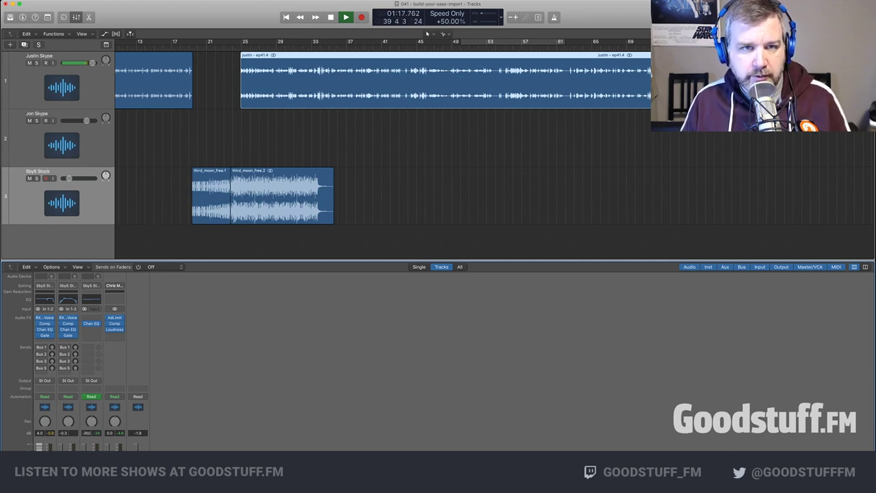
key(space)
Show the global tracks above the audio tracks
key(g)
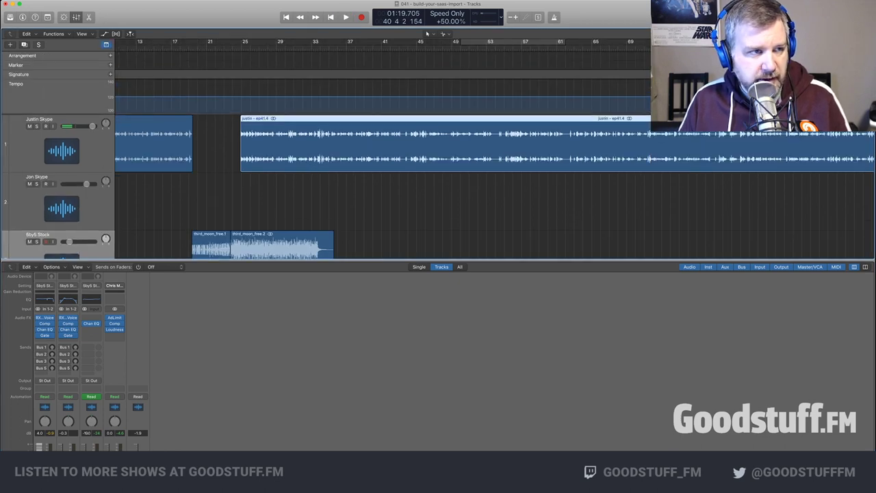
Hide the Arrangement, Signature and Tempo global tracks so that only the Marker track is shown
click(29, 64)
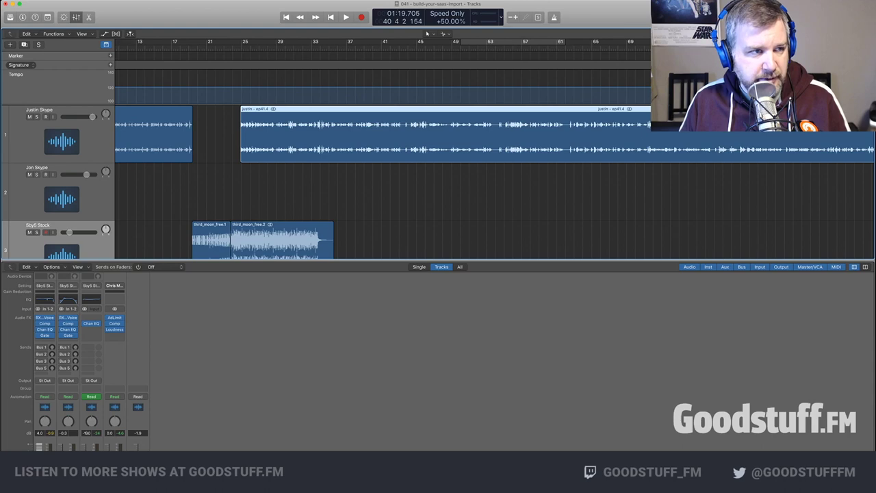
click(28, 65)
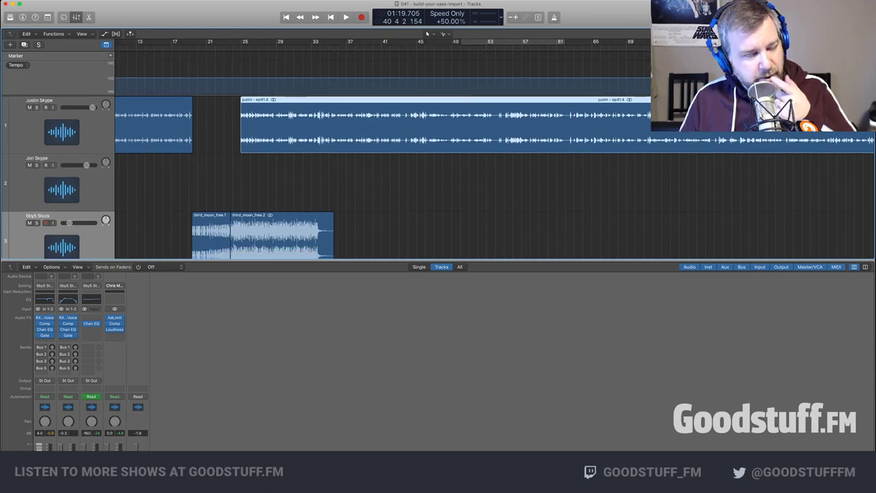
click(29, 65)
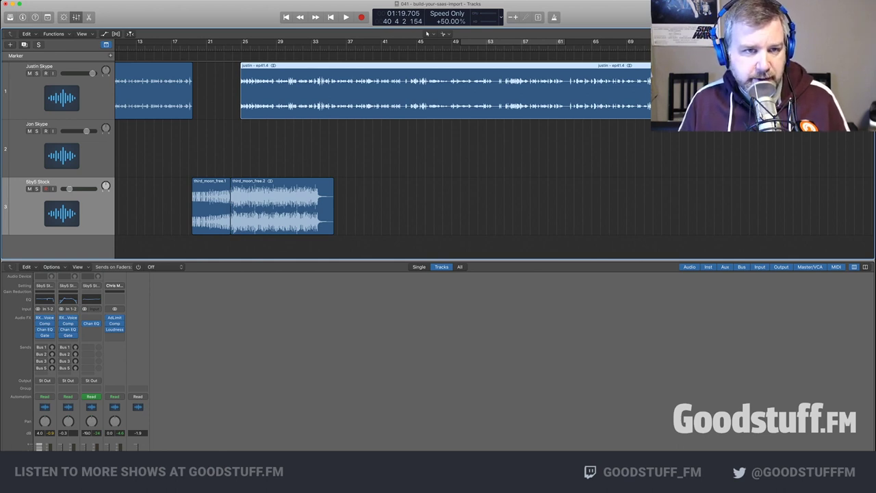
Play back the opening of the main discussion and place the playhead at bar 38, where the question starts
key(comma)
key(comma)
key(comma)
key(comma)
key(comma)
key(comma)
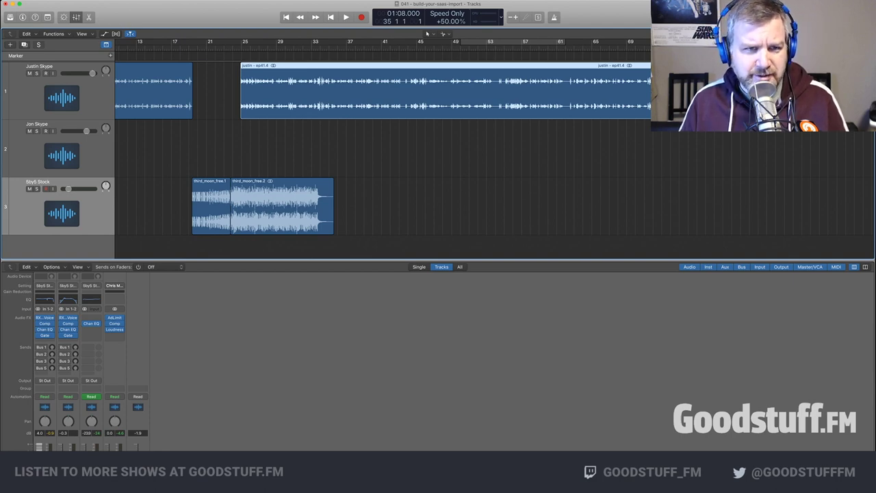
key(space)
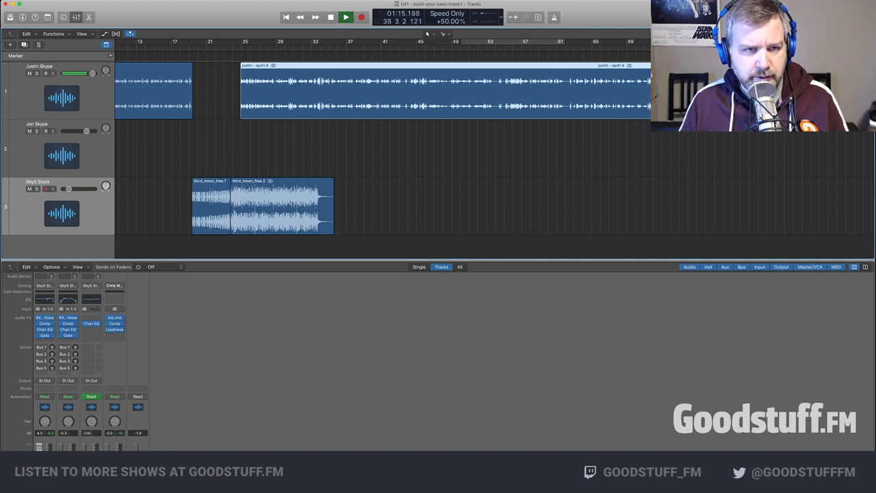
key(space)
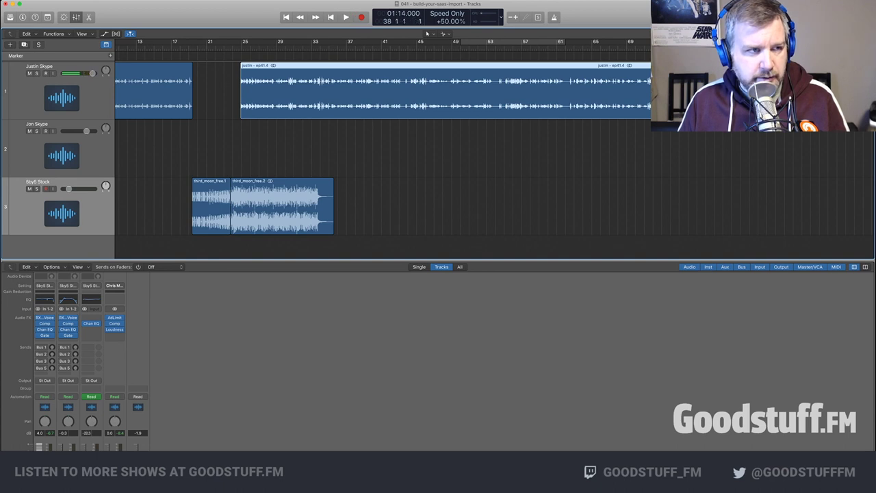
Add a marker at bar 38 named "Question: How do you get the word out about your SaSS?" and play on from it
key(alt+apostrophe)
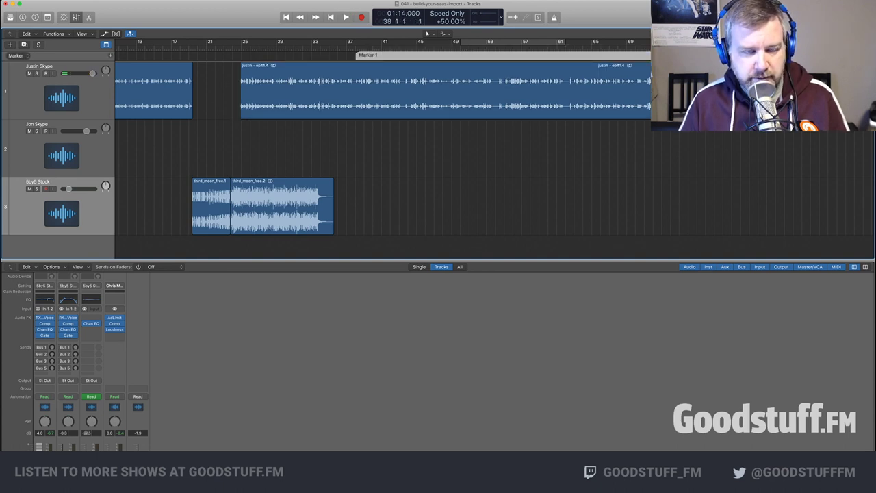
key(shift+apostrophe)
text(Q)
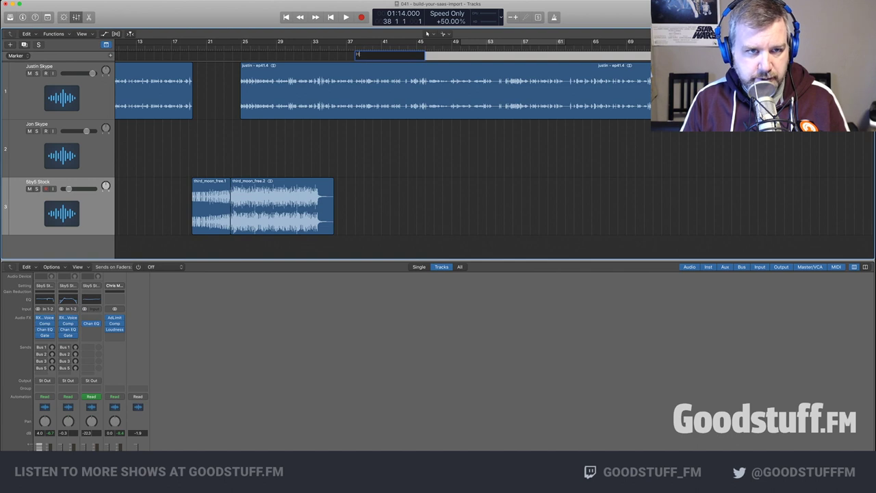
text(uestion: How)
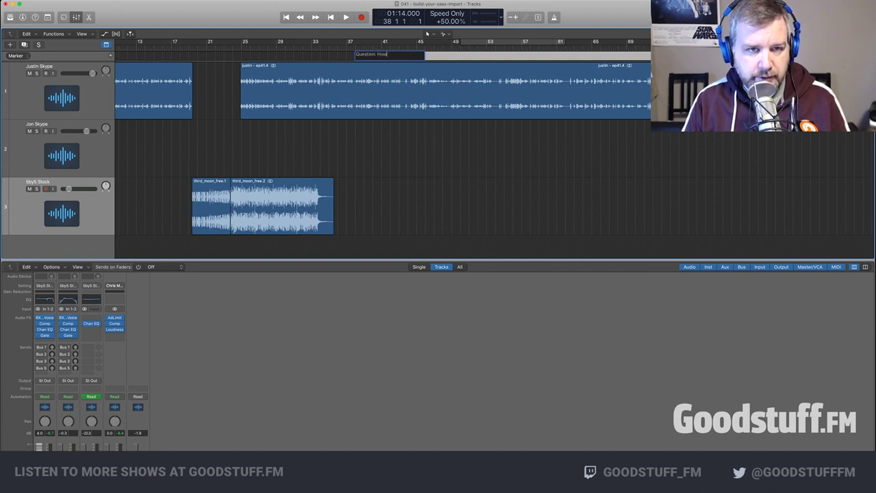
text( do you get the word out)
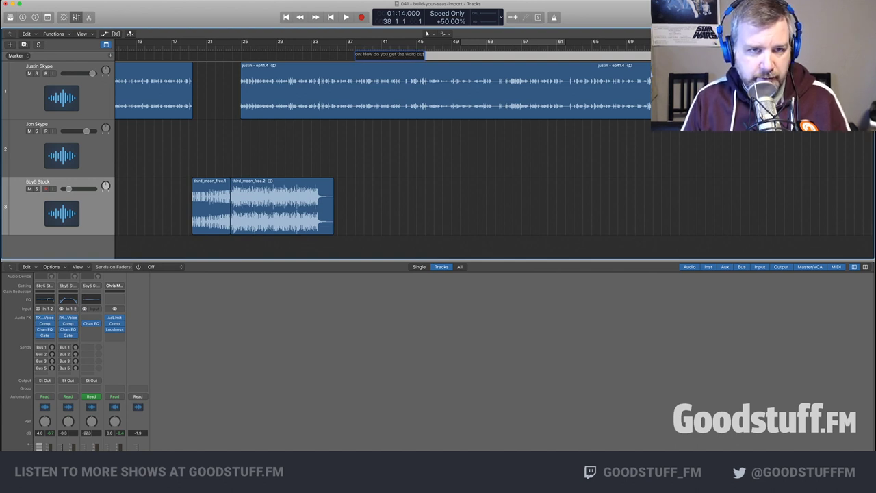
text( about your show?)
key(Return)
key(space)
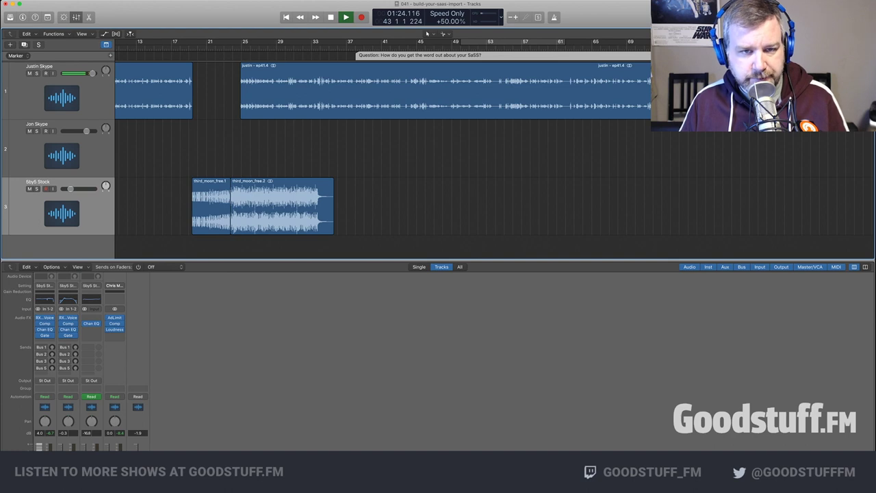
key(space)
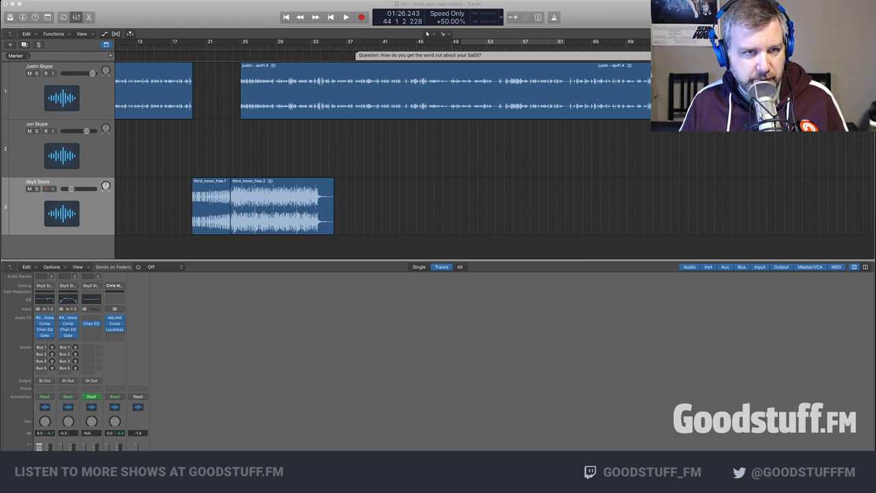
Replace the last word of the question marker's name with "Saa", keeping the question mark
key(shift+apostrophe)
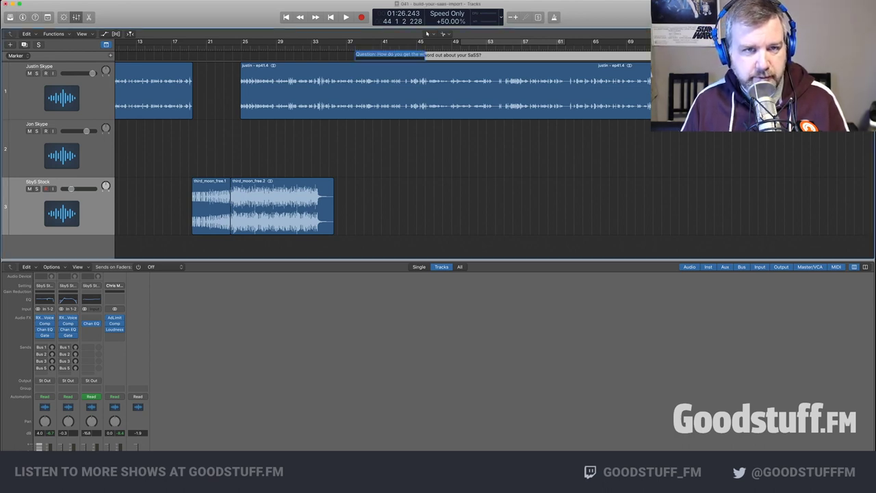
key(Right)
key(Left)
key(Left)
key(BackSpace)
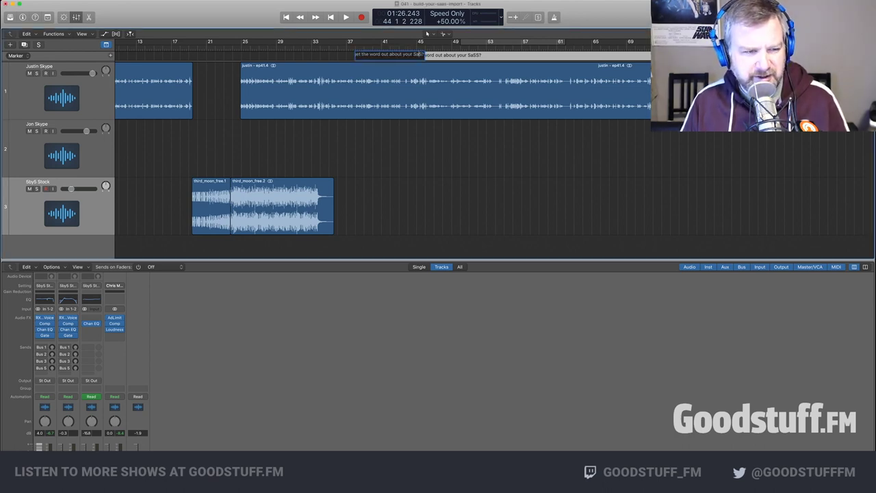
key(super+Tab)
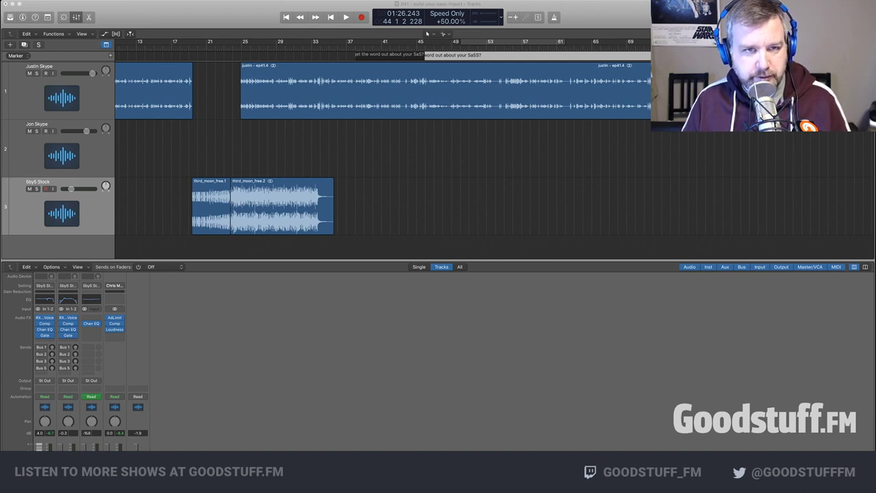
key(super+Tab)
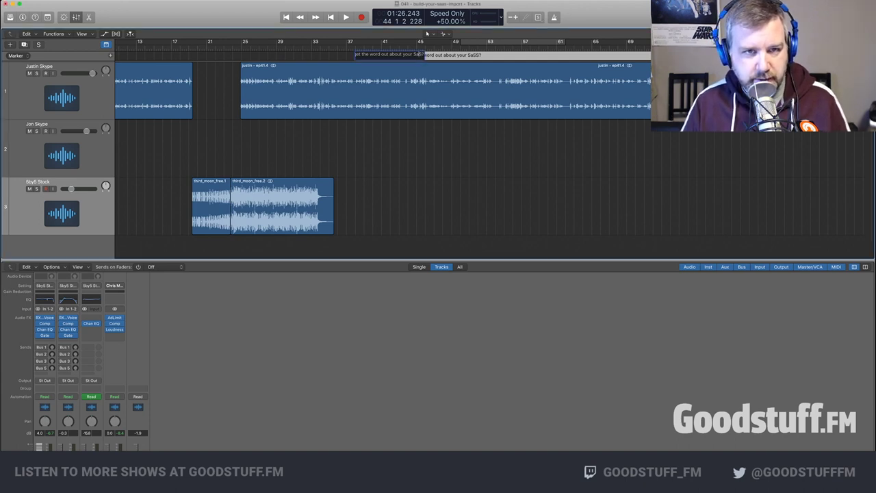
key(BackSpace)
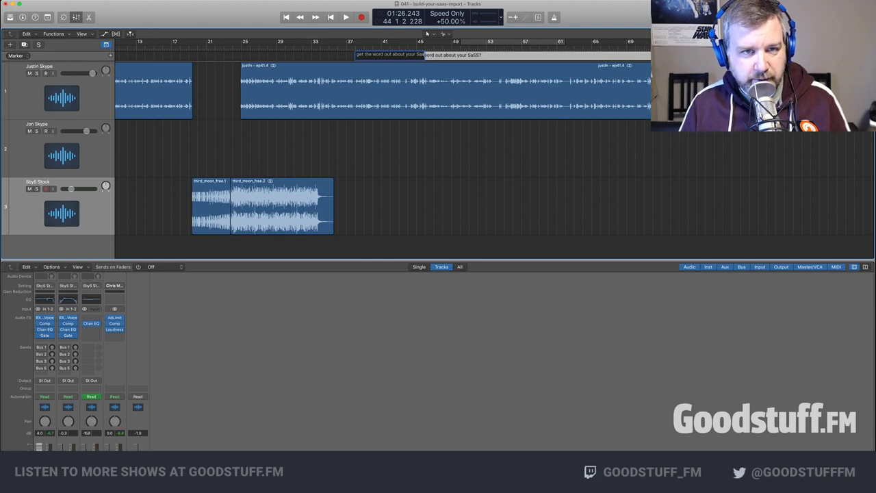
key(Return)
Return to the start of the project and correct the last word of the question marker's name to "SaaS"
key(Left)
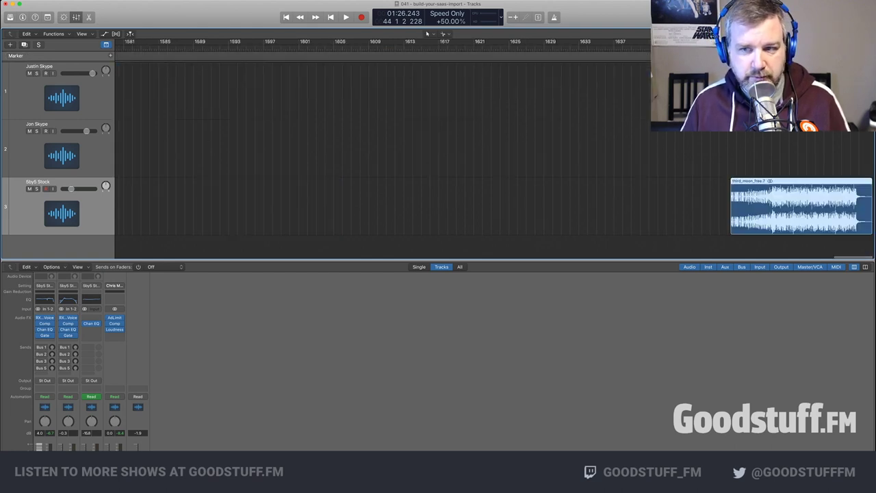
scroll(425, 158, right, 1)
key(super+Left)
key(super+Left)
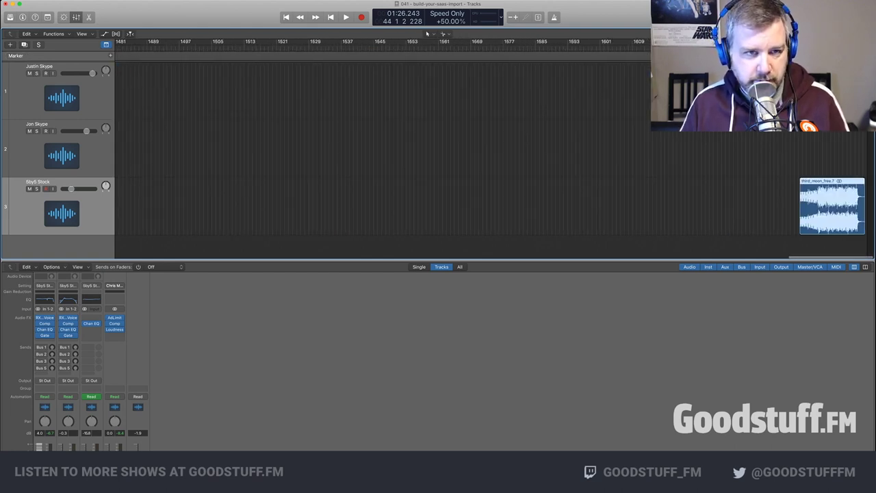
key(Return)
double_click(303, 55)
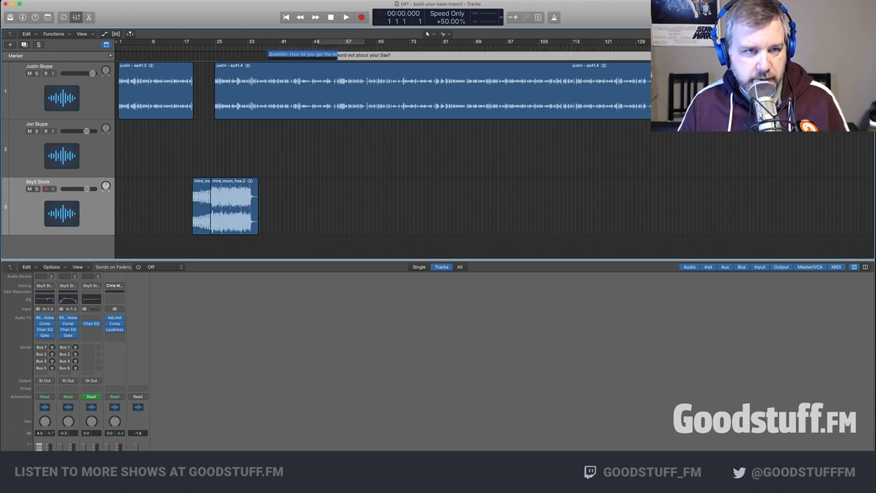
key(Right)
key(Left)
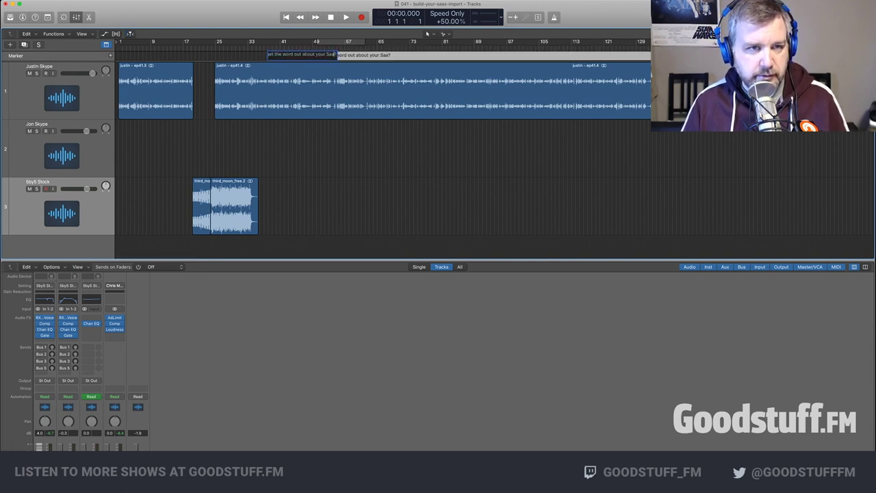
key(Return)
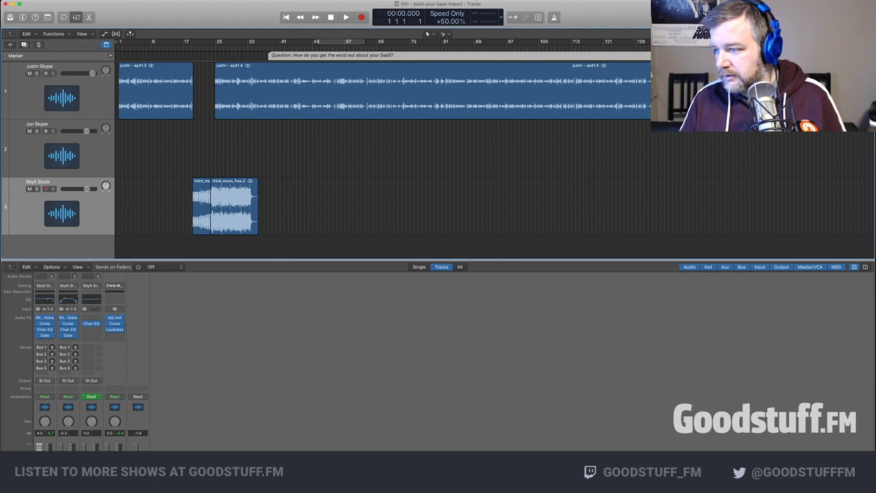
Listen on through the discussion, cut a short passage out of the voice recording from about bar 53.5 and close the gap
key(space)
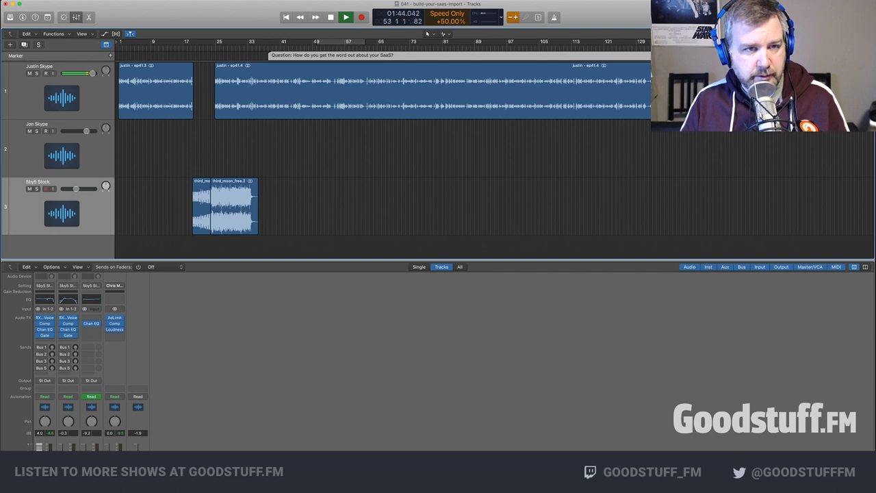
scroll(335, 92, up, 10)
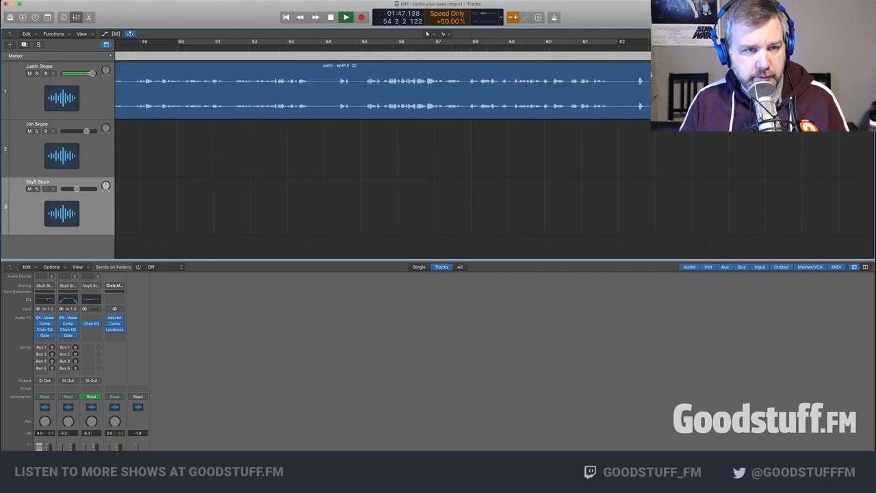
super+click(313, 93)
drag(314, 113, 350, 96)
click(297, 49)
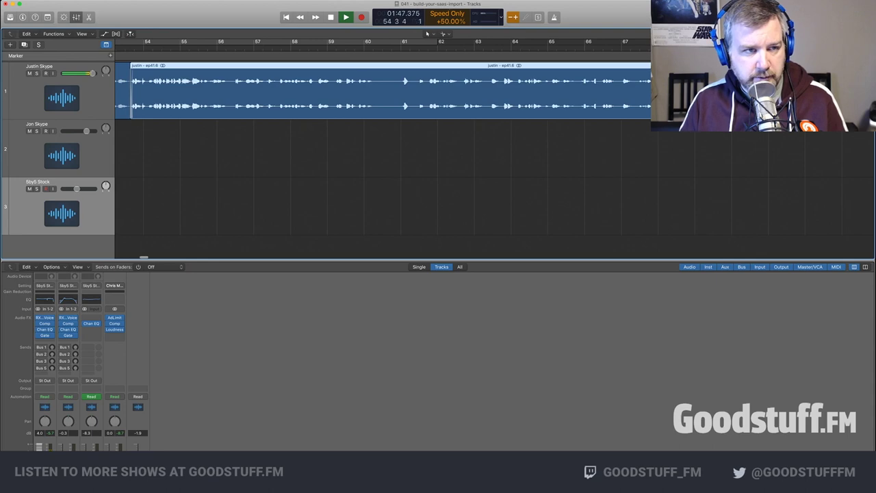
Cut another short passage out of the voice recording from about bar 60 and close the gap
scroll(384, 151, left, 5)
key(super+Left)
key(super+Left)
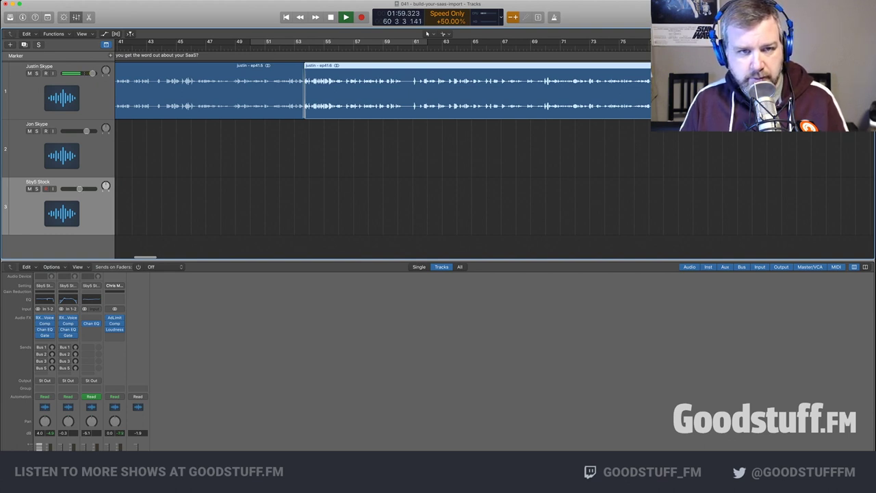
key(super+t)
drag(405, 113, 424, 96)
key(space)
Audition the voice recording around the second cut and place the playhead at bar 60, beat 2
key(comma)
key(comma)
key(comma)
key(comma)
key(comma)
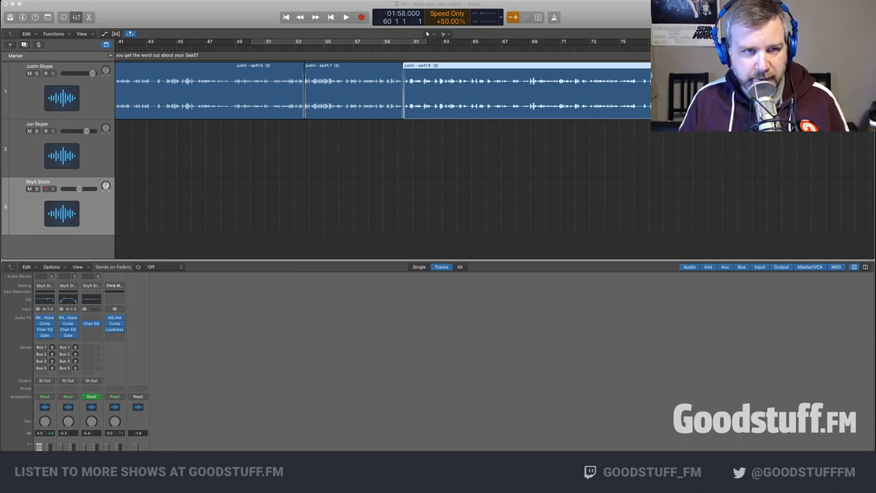
key(space)
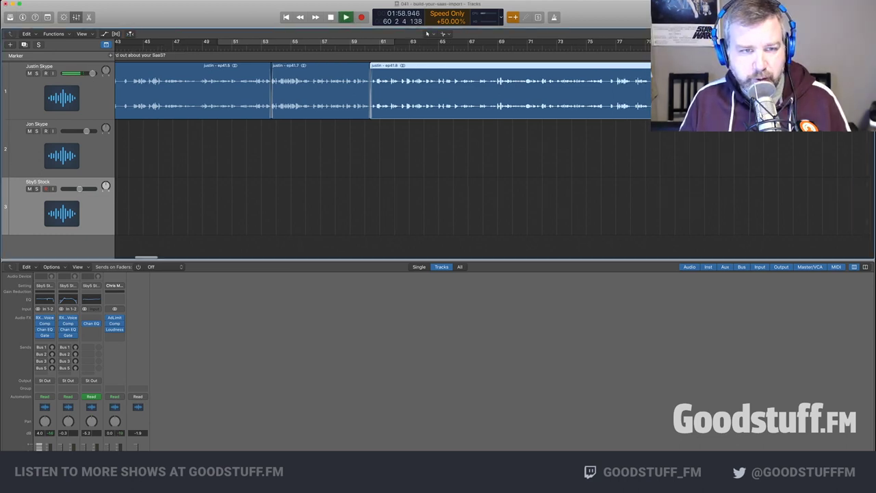
key(space)
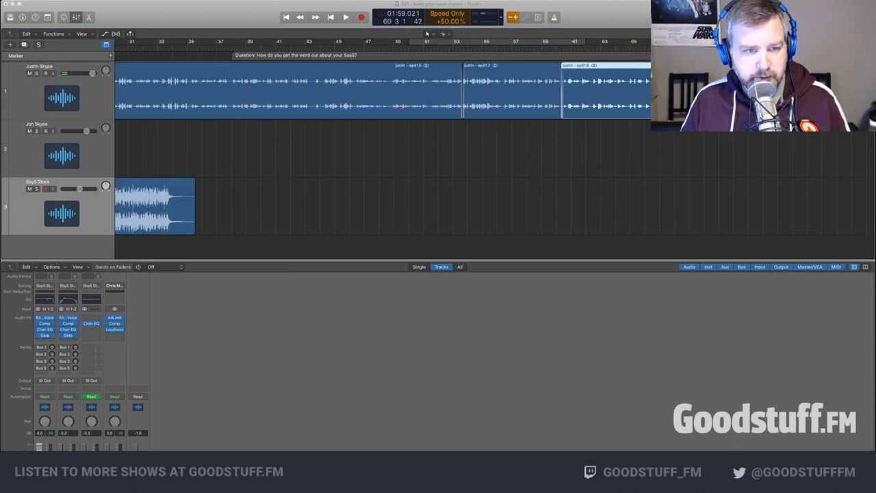
key(super+Tab)
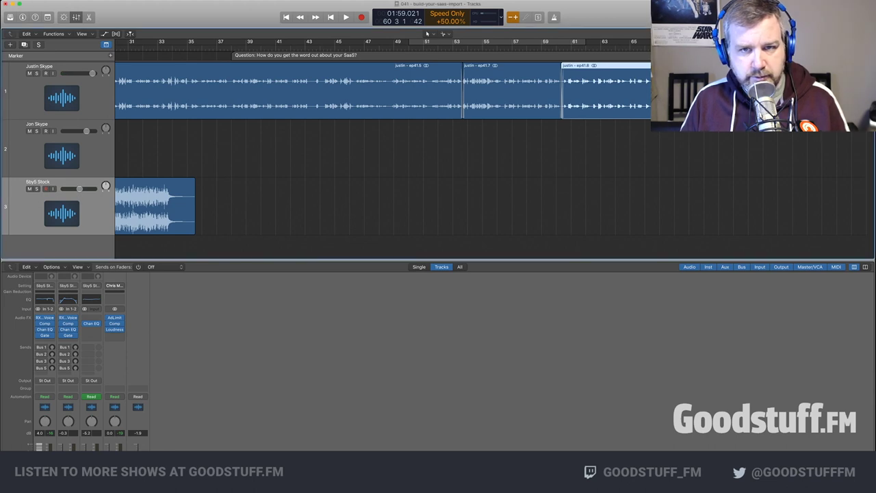
key(space)
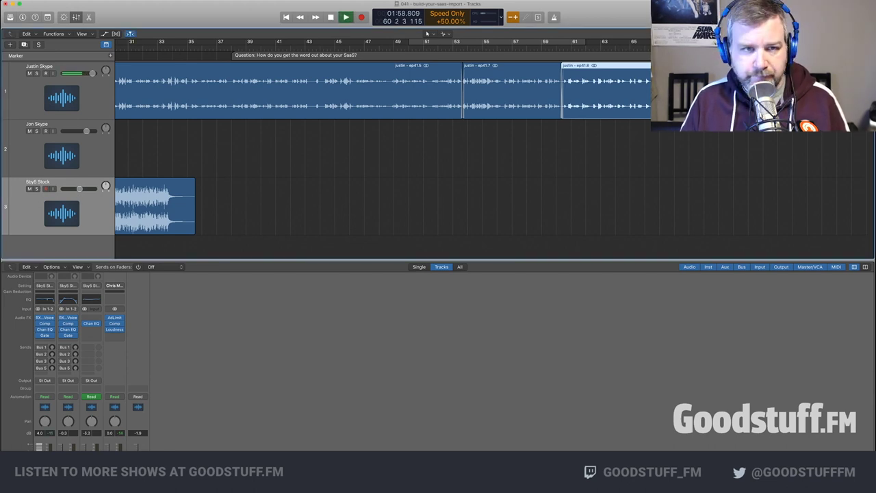
key(space)
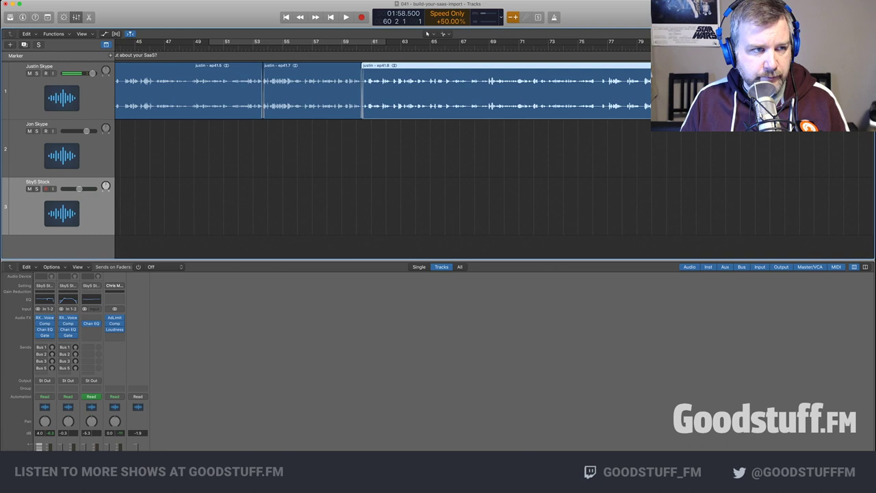
Add a chapter marker at bar 60, beat 2 and name it "#1 Build anticipation before you launch"
key(alt+apostrophe)
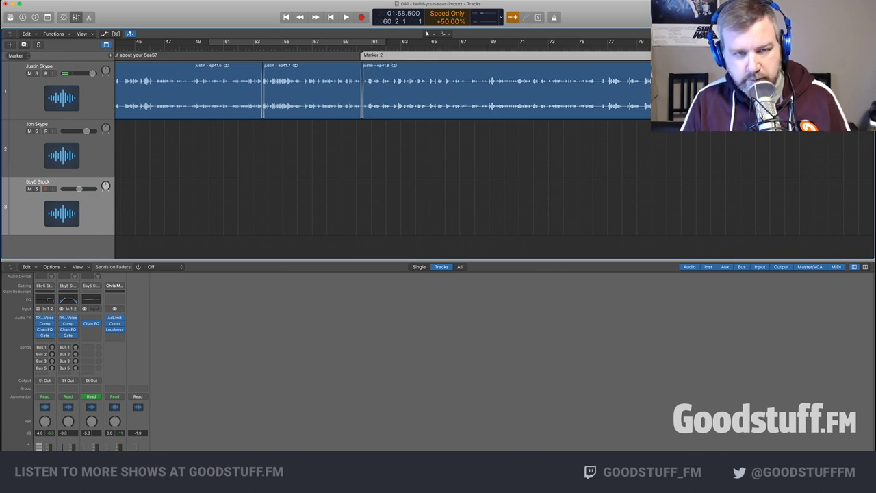
key(shift+apostrophe)
key(super+Tab)
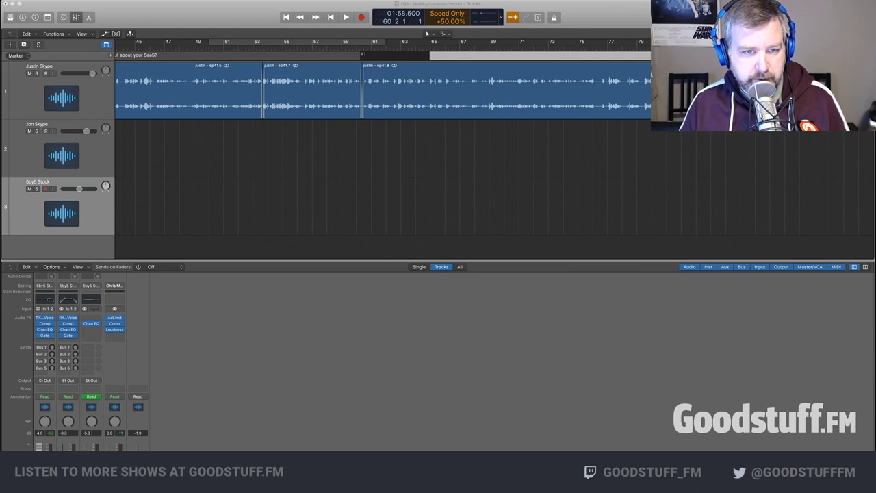
key(super+Tab)
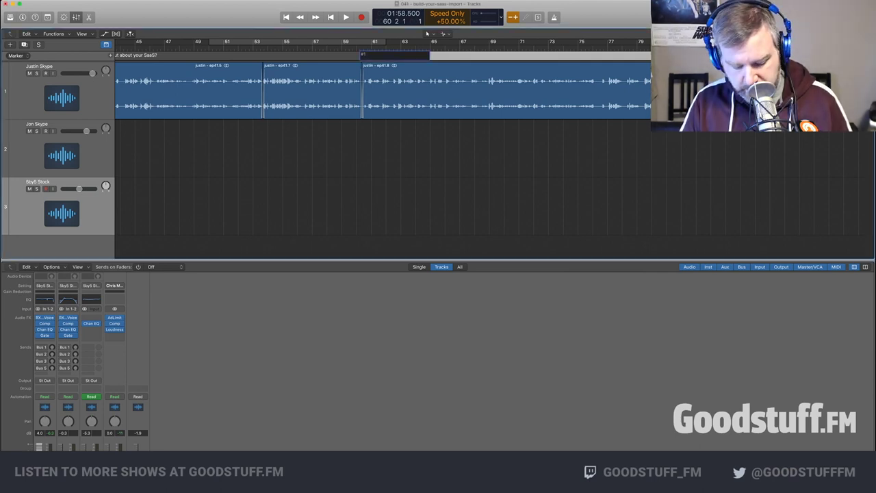
text(Build anticipation before you launch)
key(Return)
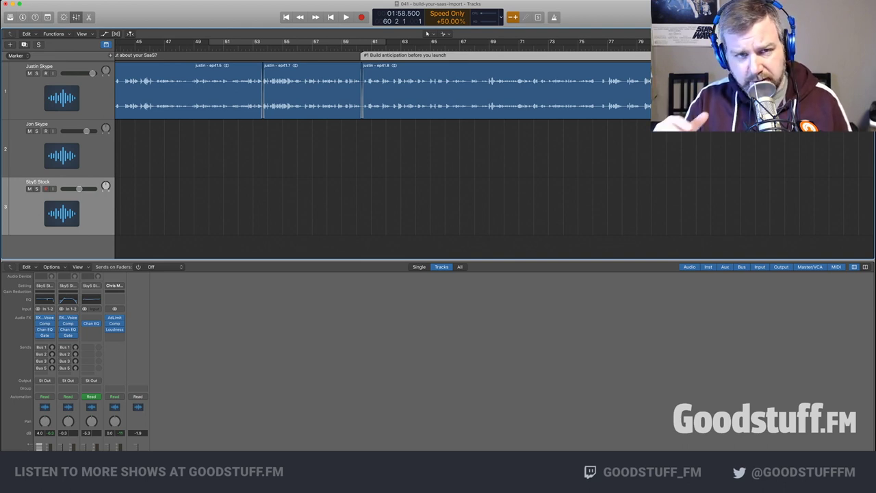
Listen on from the new marker, cut a short passage out of the voice recording from about bar 76 and close the gap
key(space)
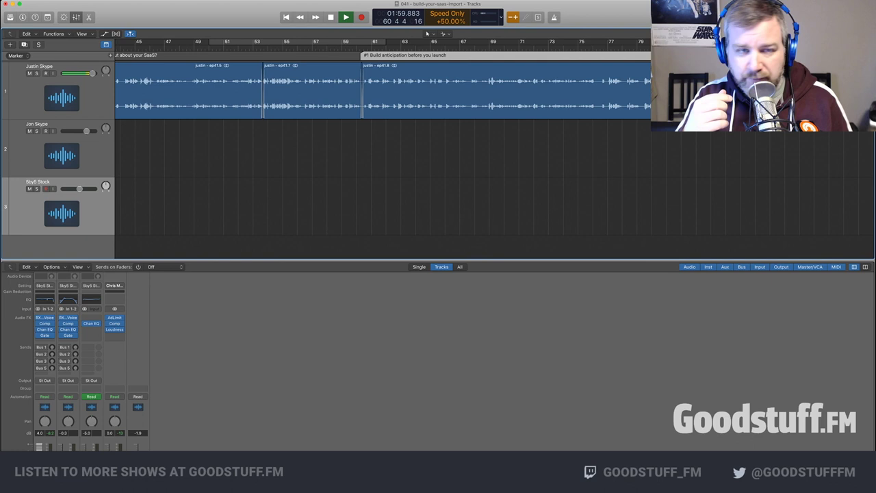
key(space)
key(space)
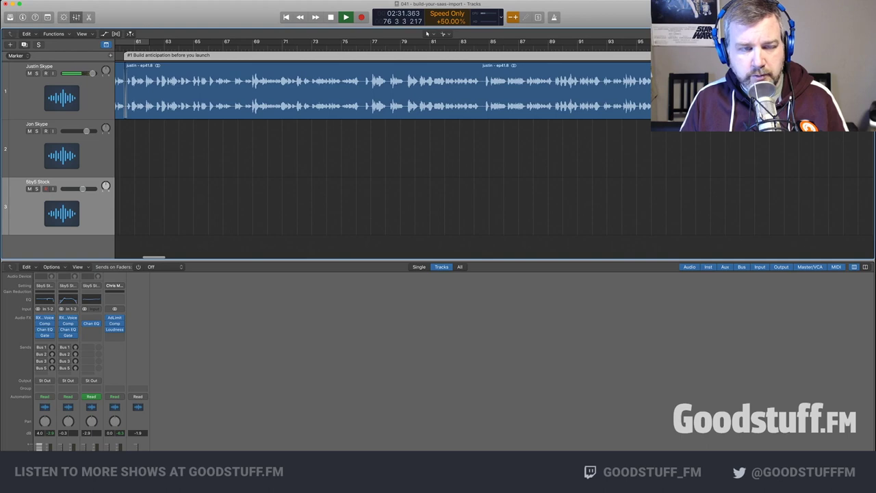
key(super+t)
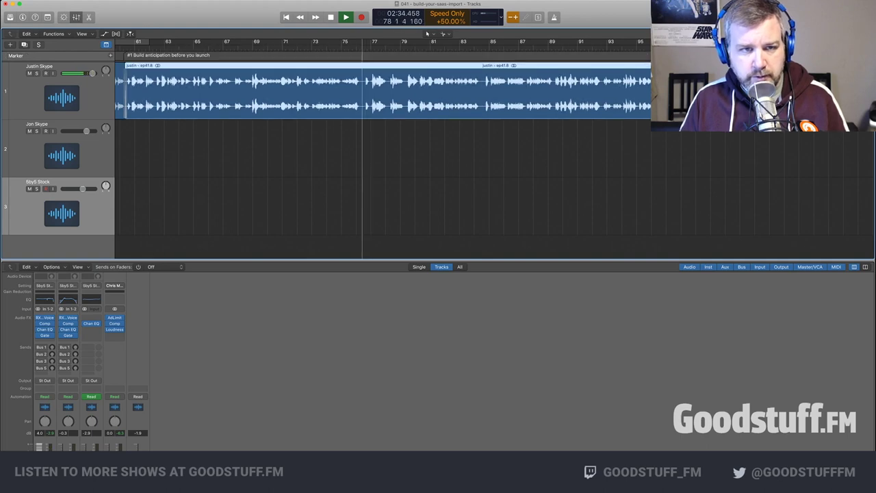
drag(362, 113, 376, 96)
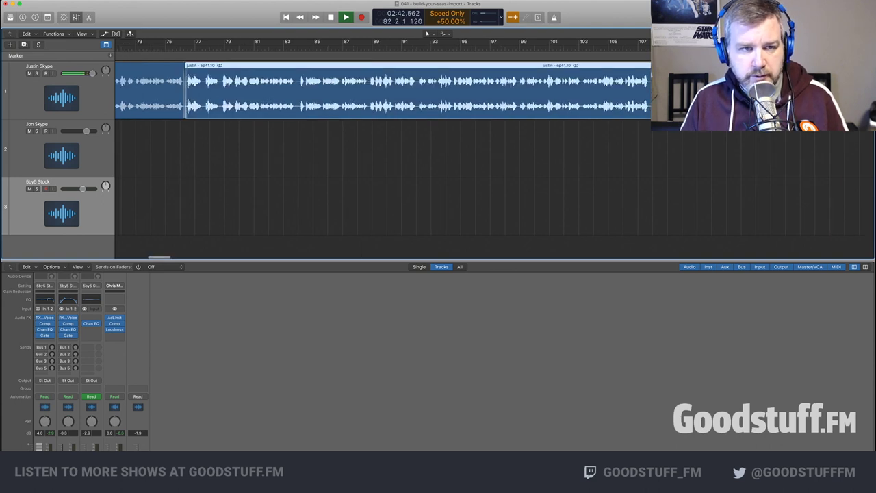
scroll(384, 96, left, 4)
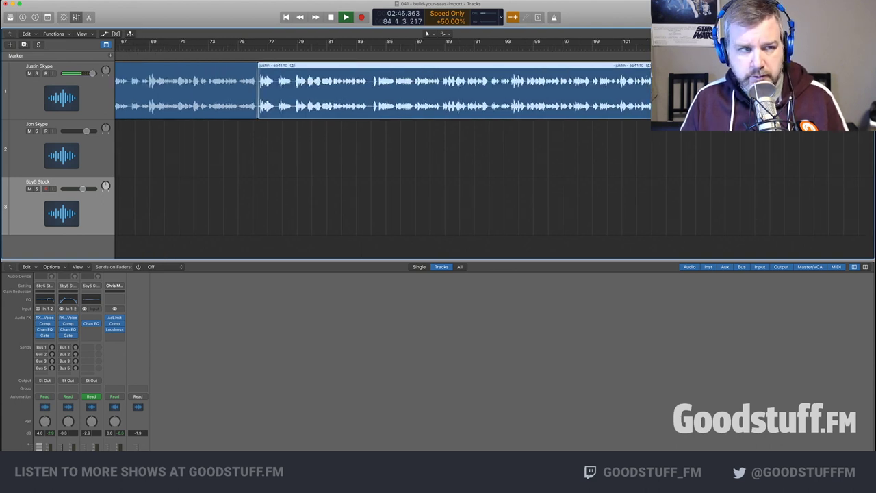
Enlarge the waveforms, listen on, cut a short passage out of the voice recording from about bar 110.5 and close the gap
key(super+Down)
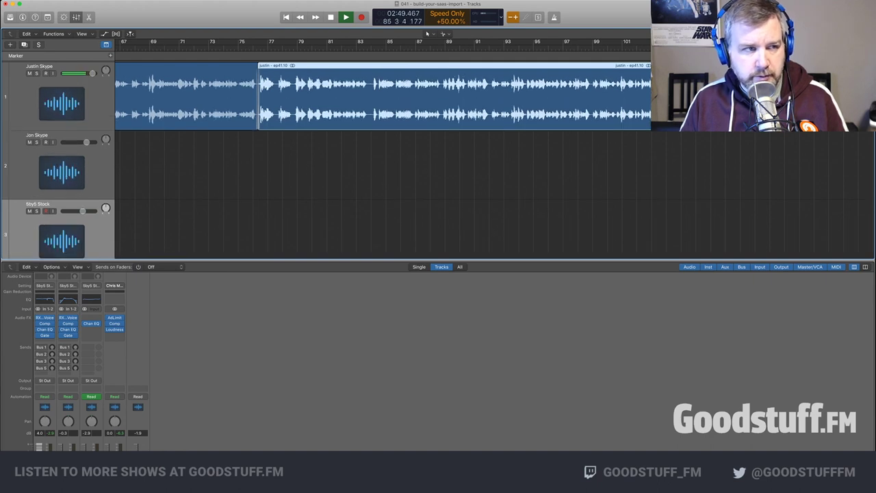
key(Up)
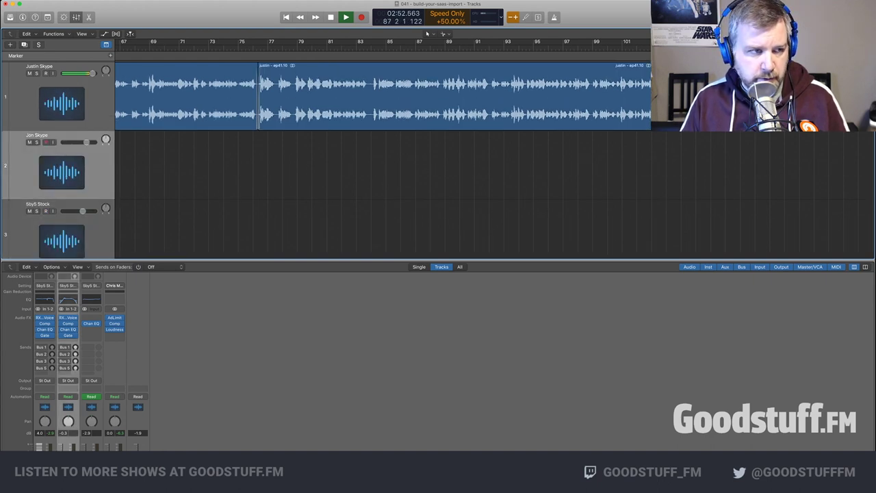
scroll(427, 33, right, 4)
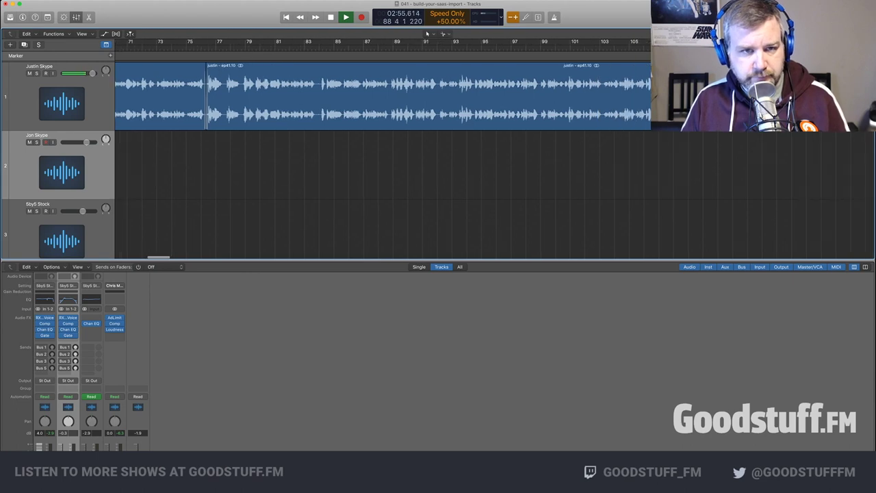
scroll(428, 34, right, 4)
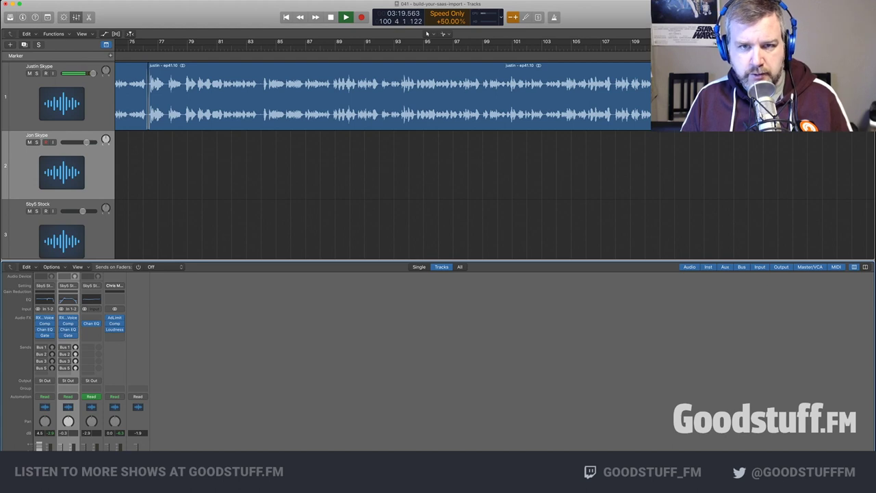
scroll(384, 164, right, 5)
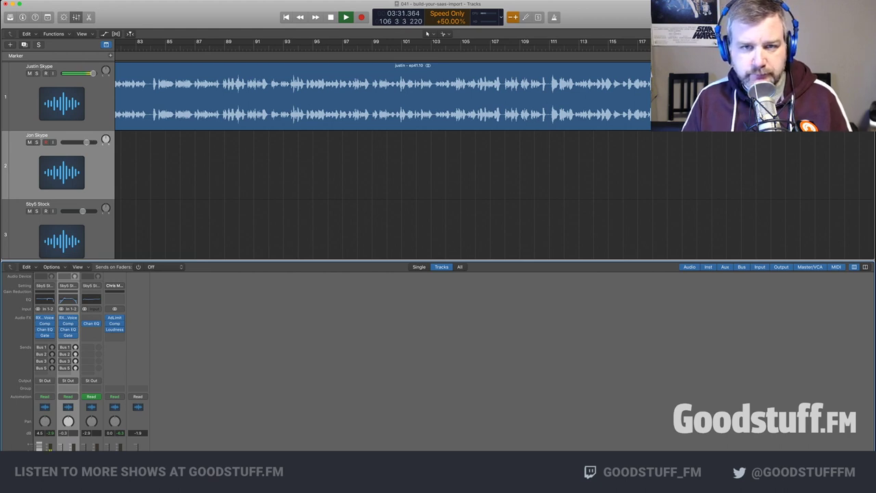
scroll(383, 164, right, 6)
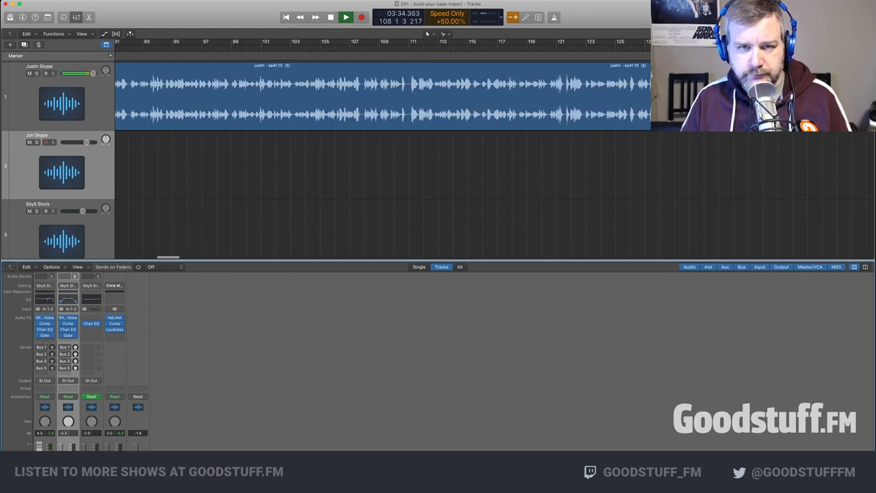
key(super+Right)
key(super+Right)
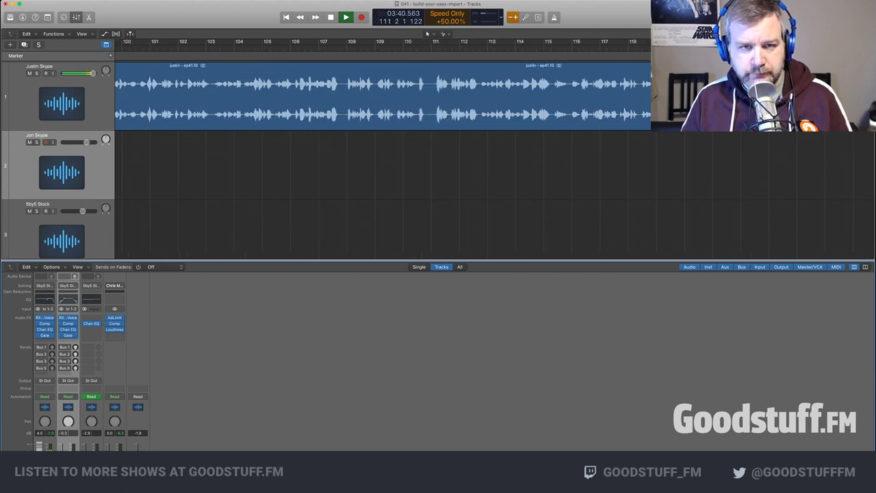
key(super+t)
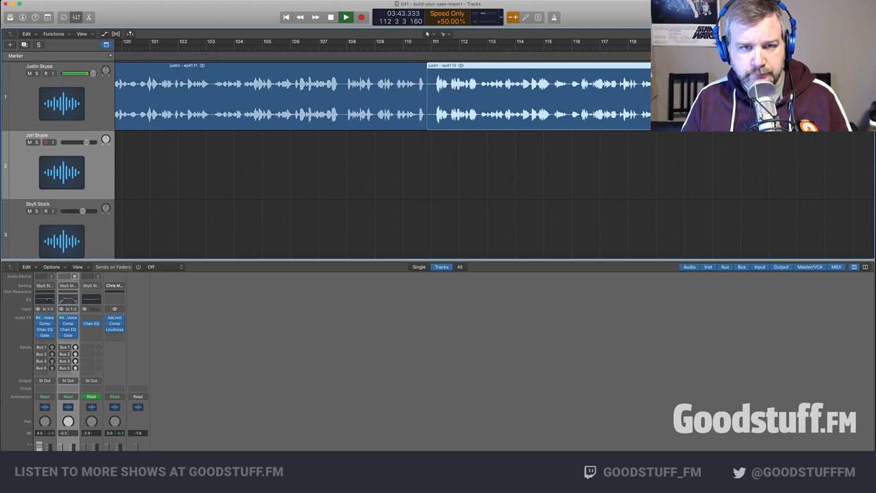
drag(428, 122, 442, 113)
Cut a short passage out of the voice recording from about bar 128.5 and close the gap
scroll(442, 113, right, 5)
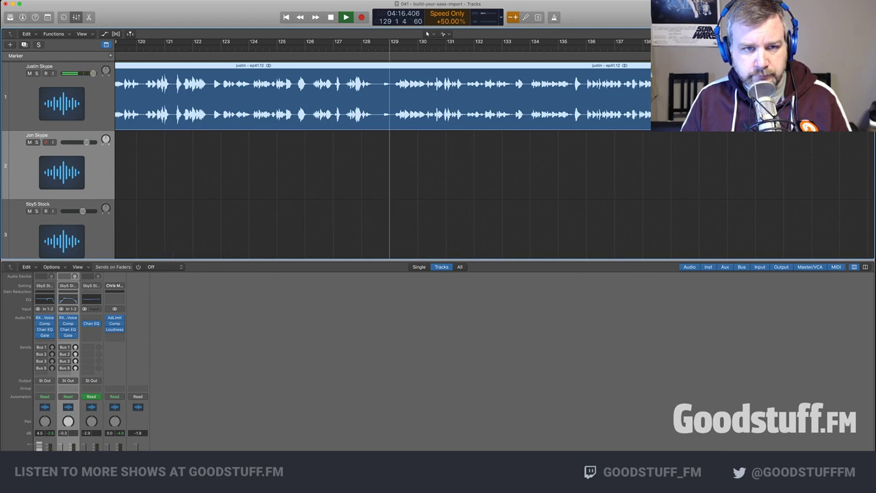
key(super+t)
drag(378, 122, 393, 118)
Split the voice recording after the speech ends near bar 152.5 and trim the start of the following region to about bar 170.5
scroll(393, 118, right, 5)
scroll(427, 33, right, 2)
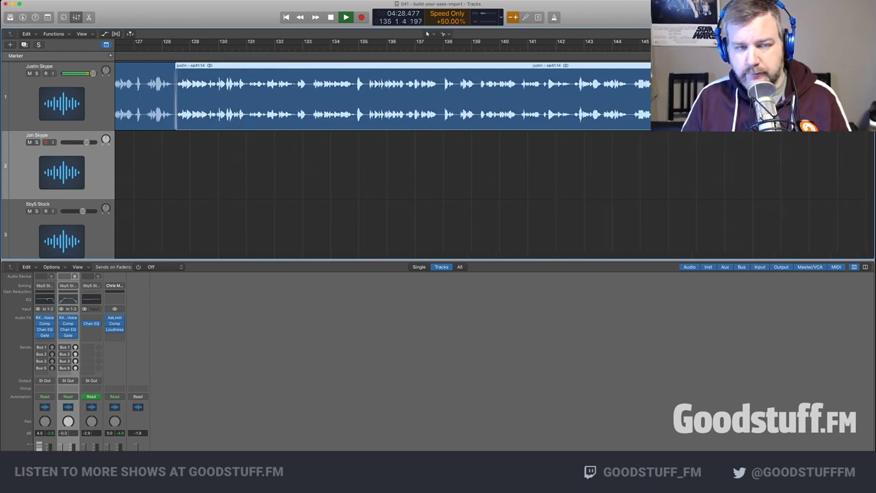
key(comma)
key(comma)
key(comma)
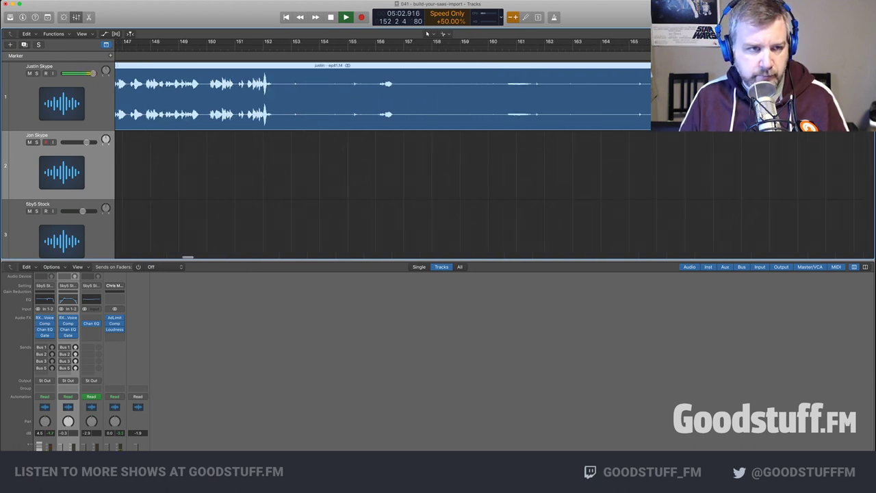
key(super+t)
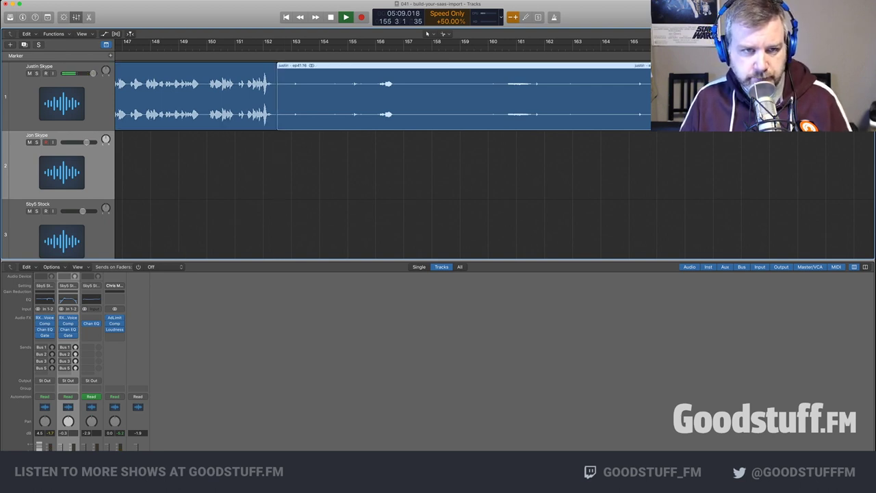
drag(279, 123, 507, 123)
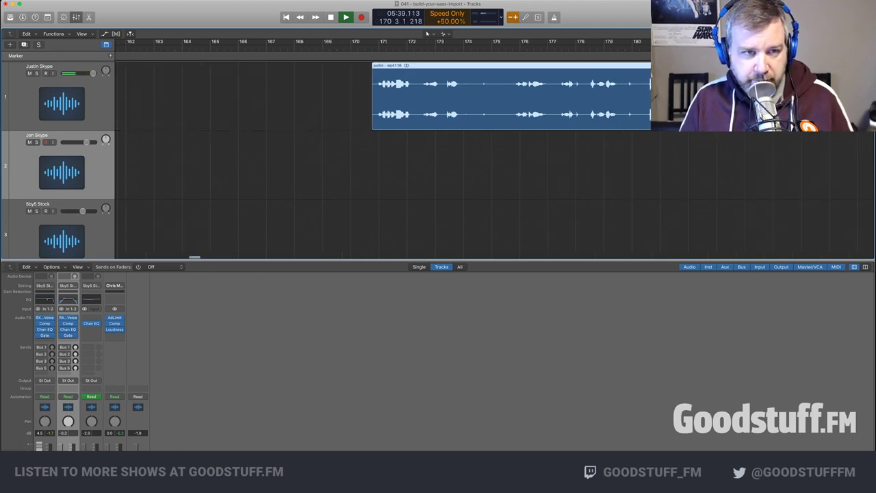
Trim the following voice region's start to about bar 180.5, where continuous speech resumes, and move it back against the preceding speech near bar 152.5
key(space)
key(space)
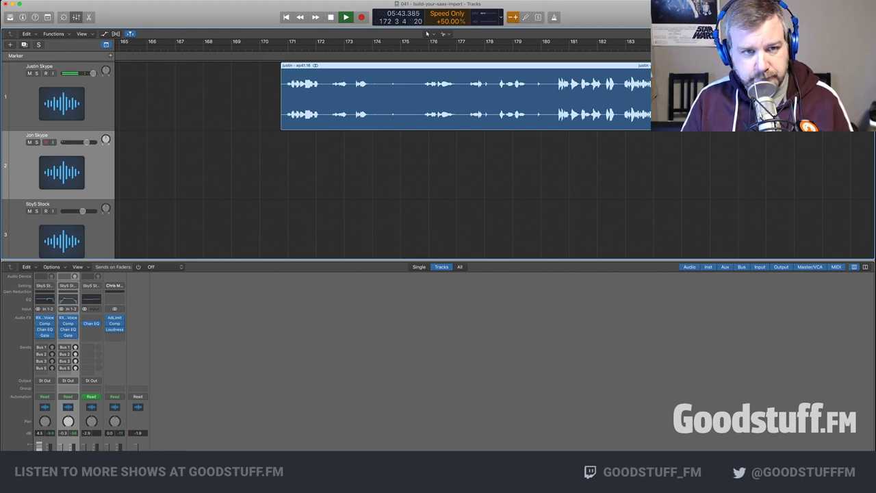
drag(282, 124, 558, 124)
scroll(558, 124, left, 5)
key(space)
scroll(384, 157, left, 5)
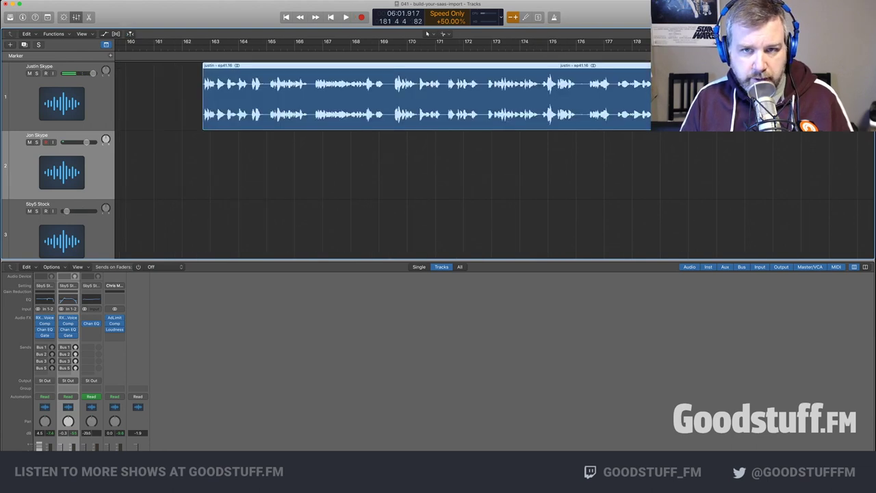
drag(616, 99, 326, 99)
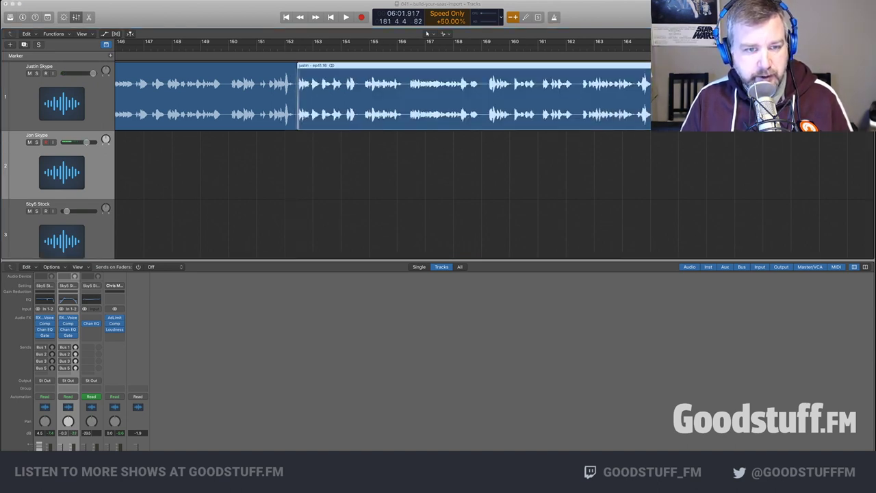
Add a chapter marker at bar 152, beat 3 and name it "Build a reputation for being helpful"
key(shift+space)
key(alt+apostrophe)
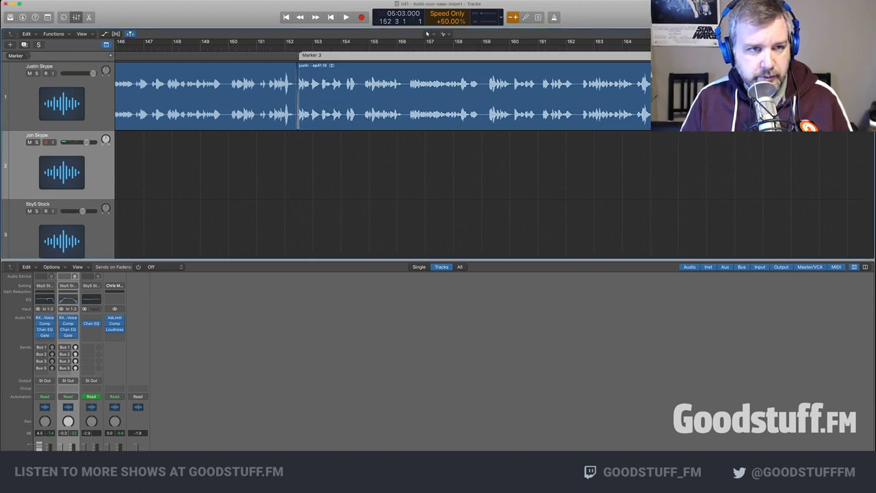
key(shift+apostrophe)
text(Build a reputation for being helpful!)
key(Return)
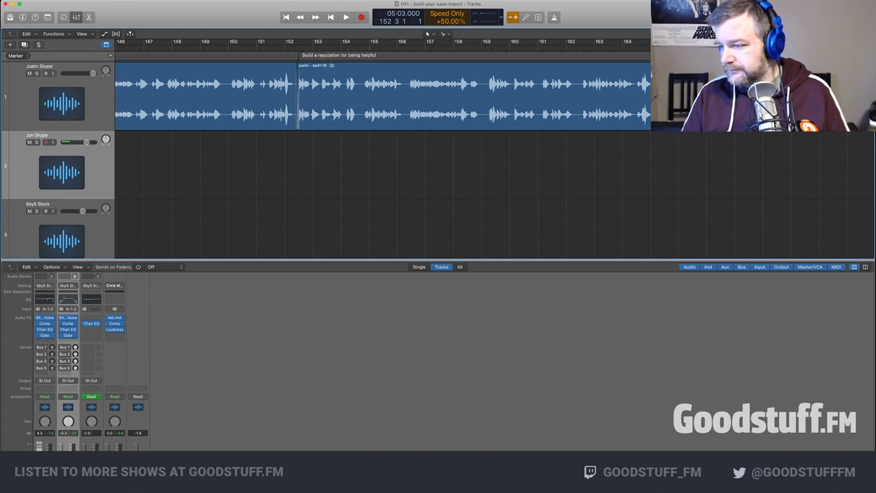
Start playback and put "#2" in front of the "Build a reputation for being helpful" marker name
key(space)
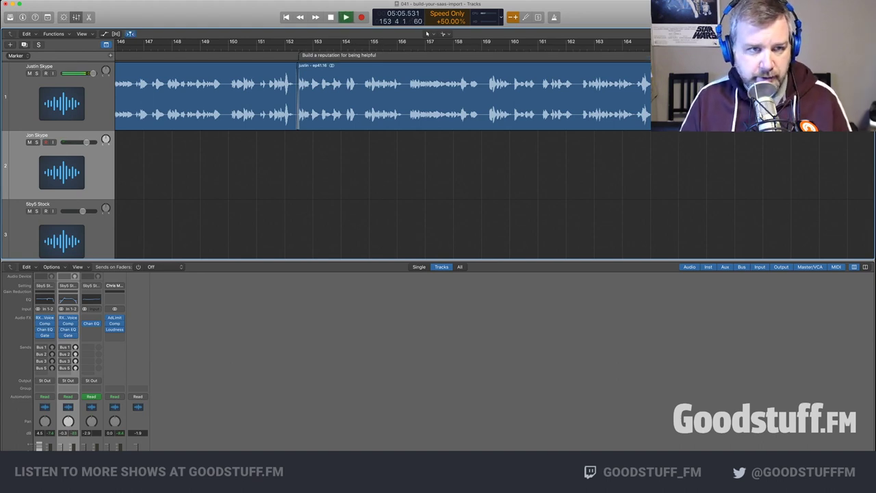
key(shift+apostrophe)
key(Left)
text(#2)
key(Return)
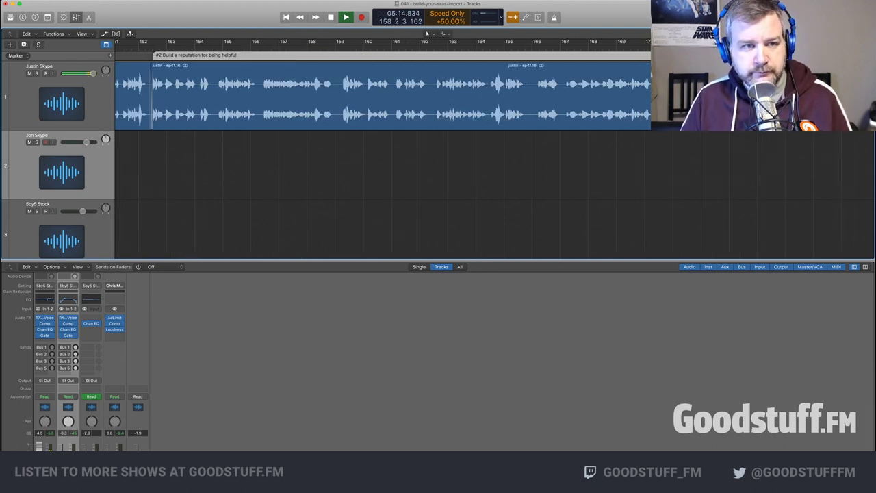
Listen on, cut a short passage out of the voice recording from about bar 165.5 and close the gap
key(space)
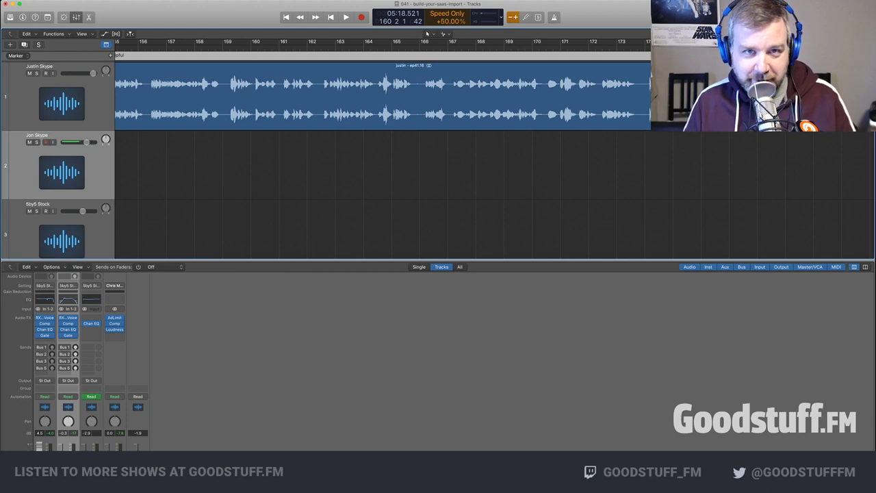
key(space)
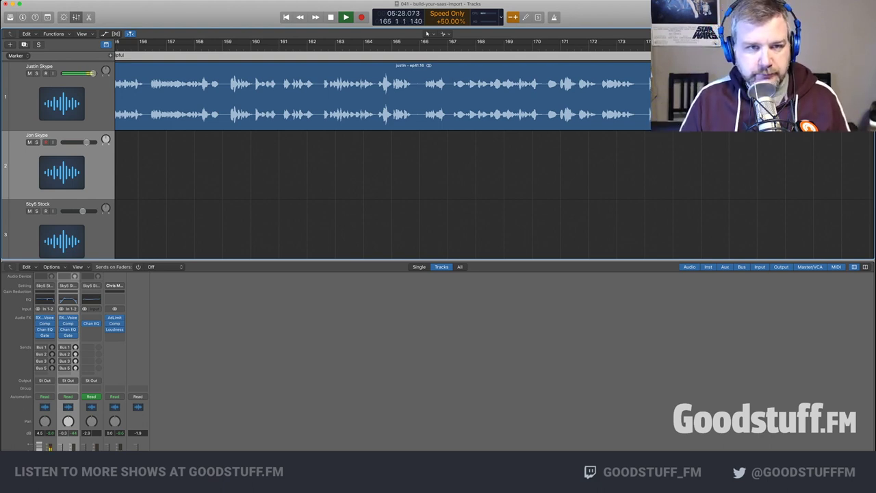
key(super+t)
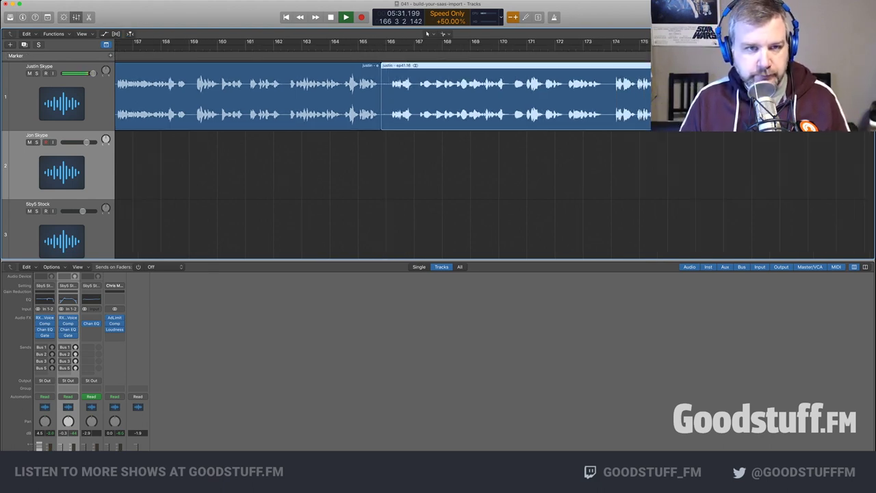
drag(382, 125, 397, 105)
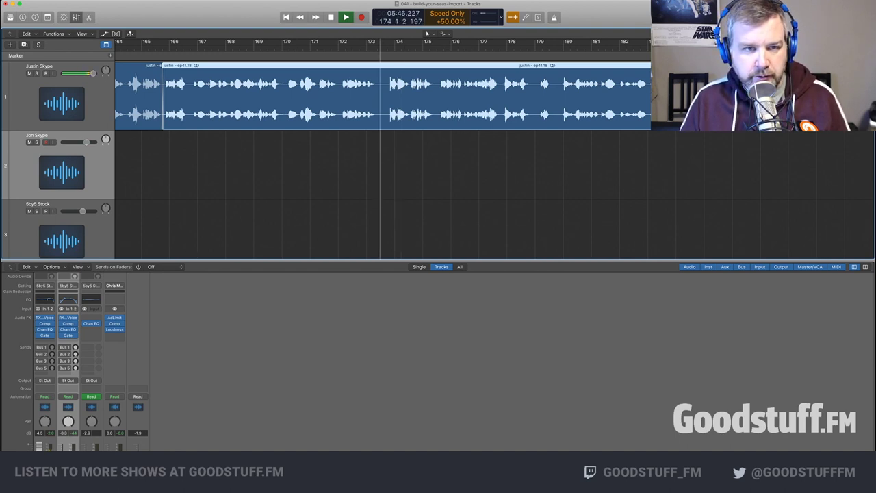
Cut a short passage out of the voice recording from about bar 173.5, close the gap and continue listening past it
key(super+t)
drag(381, 122, 397, 109)
scroll(397, 110, right, 5)
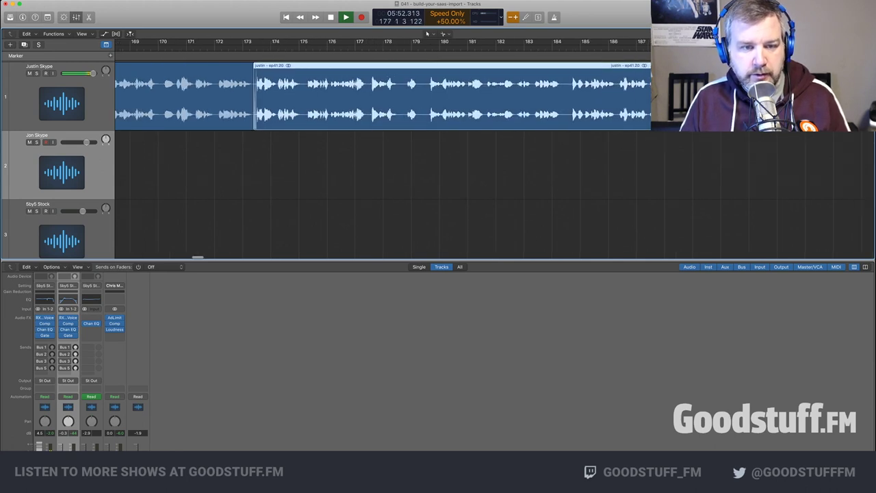
scroll(383, 149, right, 2)
scroll(383, 149, right, 5)
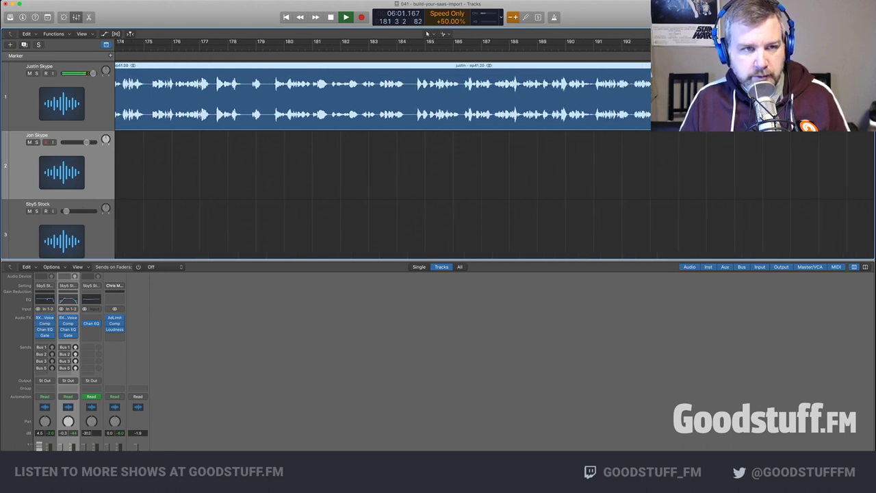
Listen on through the voice recording from about bar 181 to about bar 194
scroll(384, 149, right, 3)
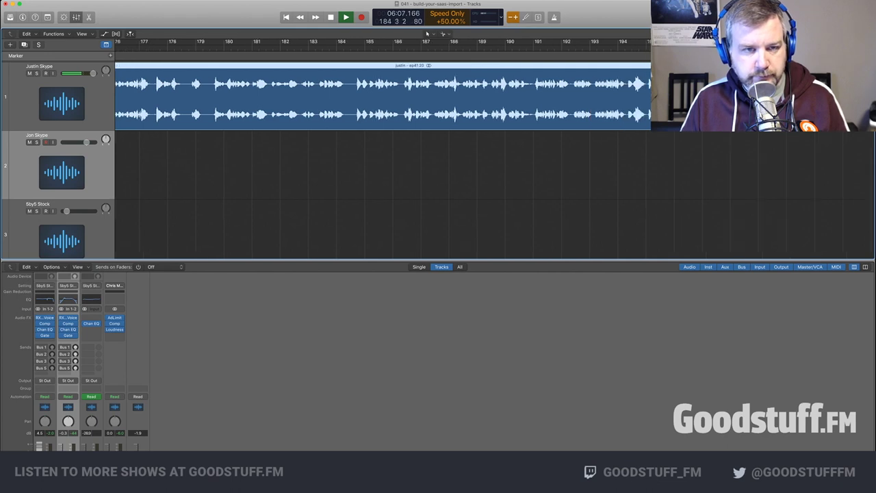
scroll(383, 150, right, 3)
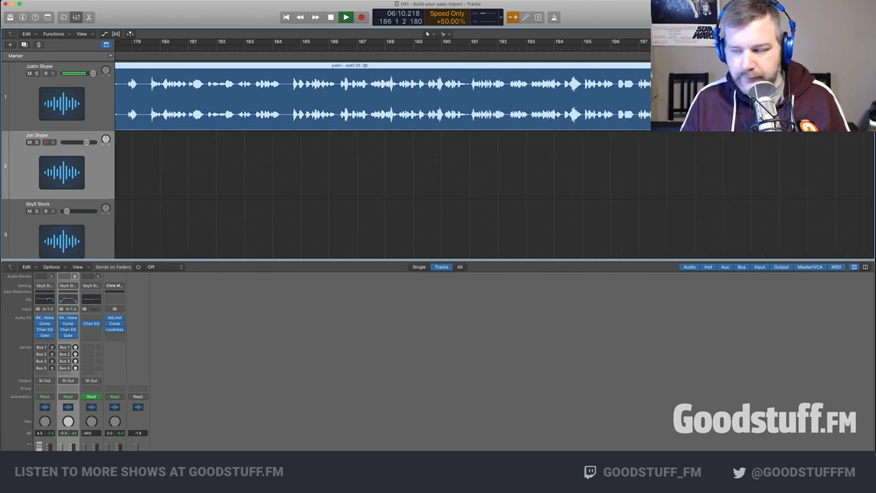
scroll(383, 149, right, 2)
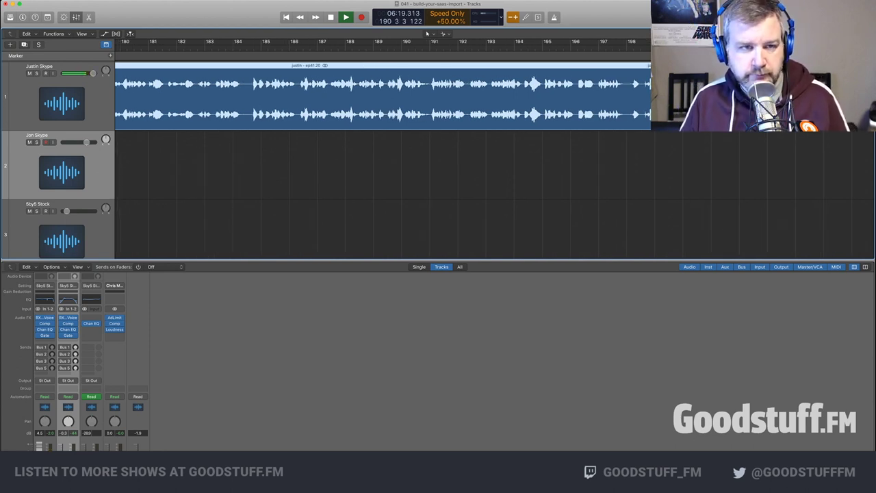
scroll(384, 149, right, 4)
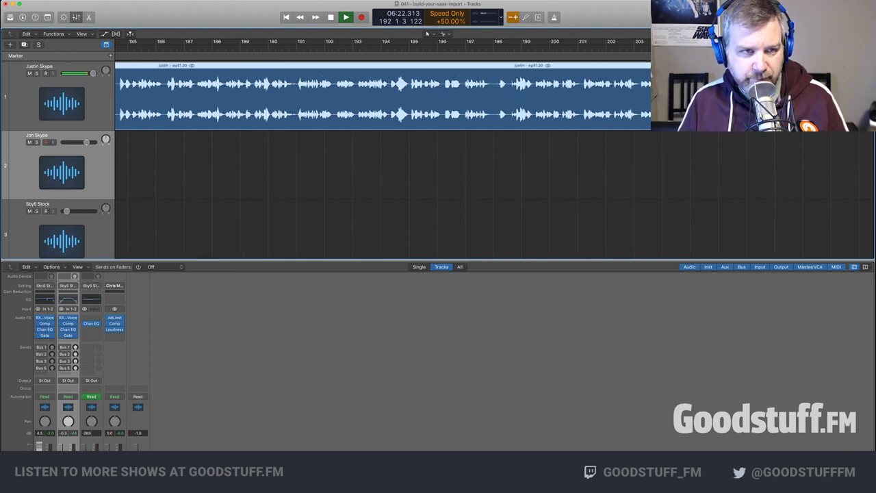
key(space)
key(space)
key(space)
key(space)
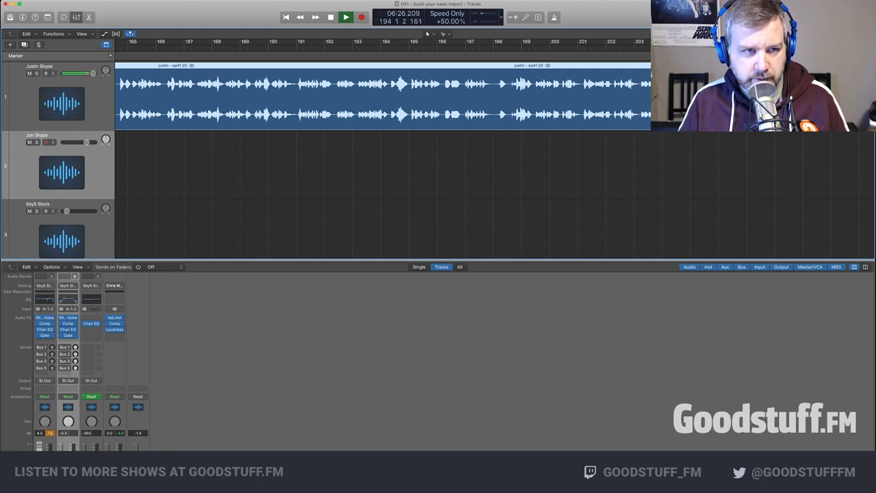
Rewind playback to about bar 190 and replay the voice recording from there
key(comma)
key(comma)
key(comma)
key(comma)
key(comma)
key(space)
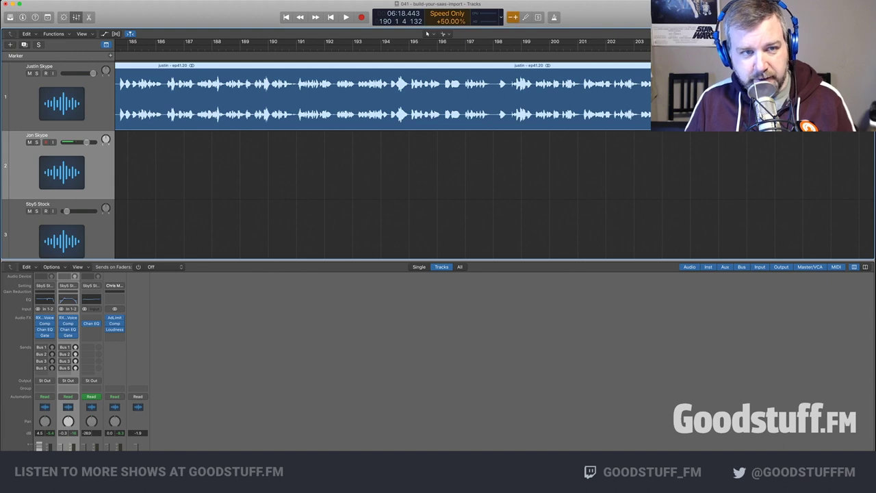
key(space)
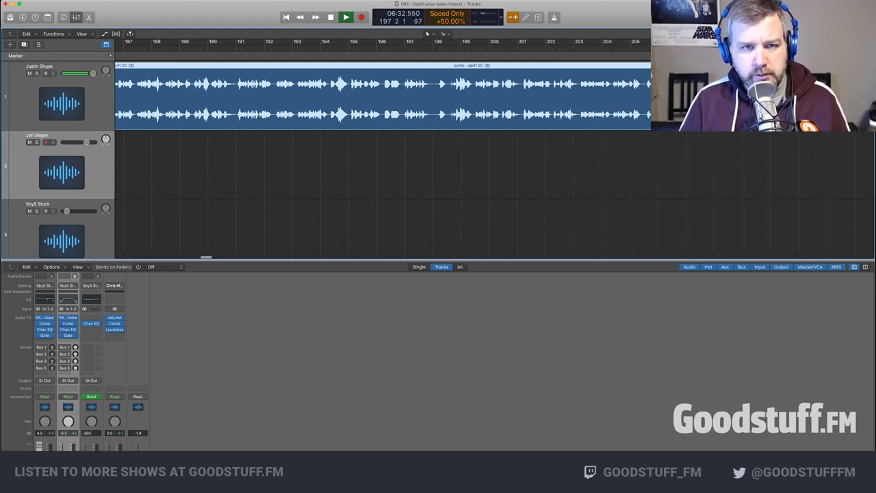
Cut a short passage out of the voice recording from about bar 196, close the gap and replay the join
click(363, 48)
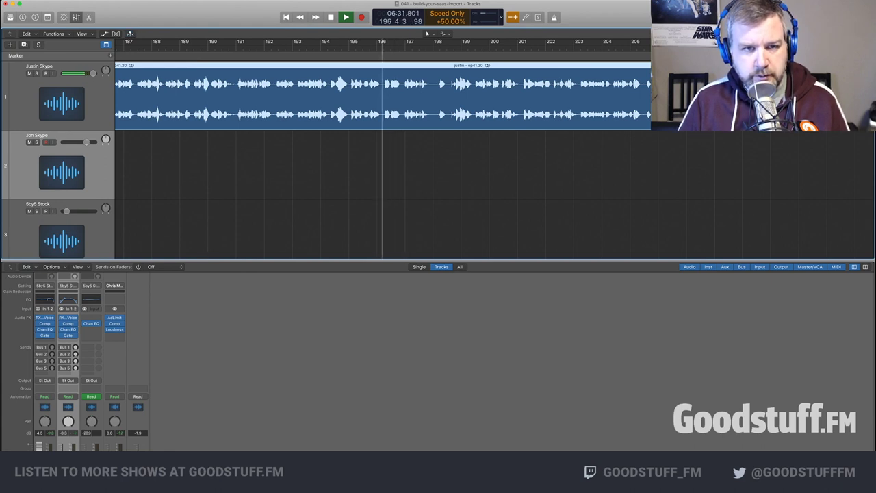
key(super+t)
drag(383, 124, 399, 115)
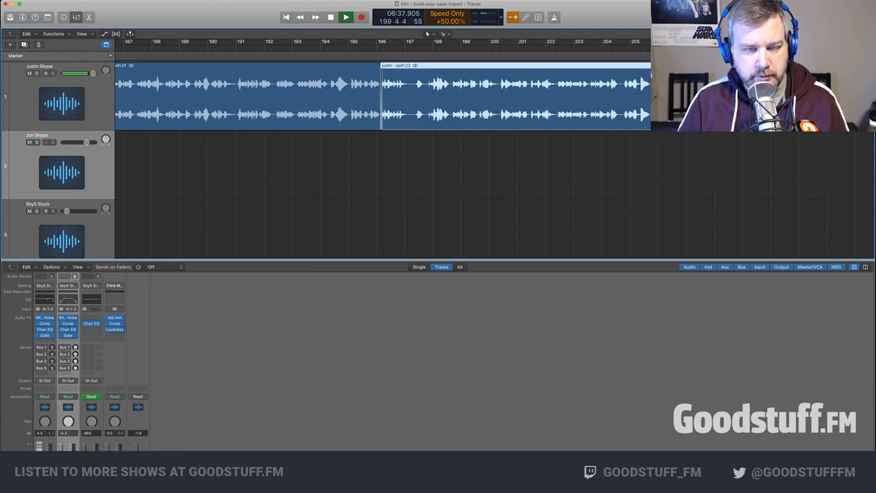
key(comma)
key(comma)
key(comma)
key(comma)
Listen on, cut a short passage out of the voice recording from about bar 219.5 and close the gap
scroll(399, 115, right, 3)
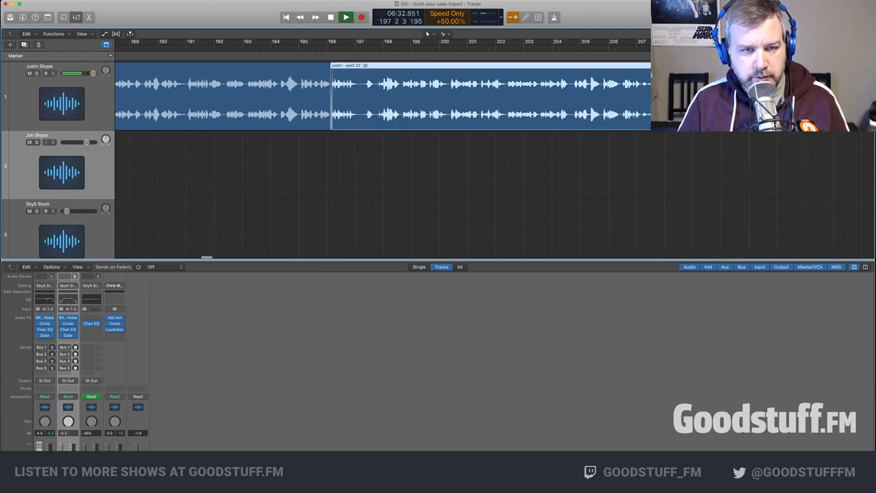
scroll(427, 34, right, 4)
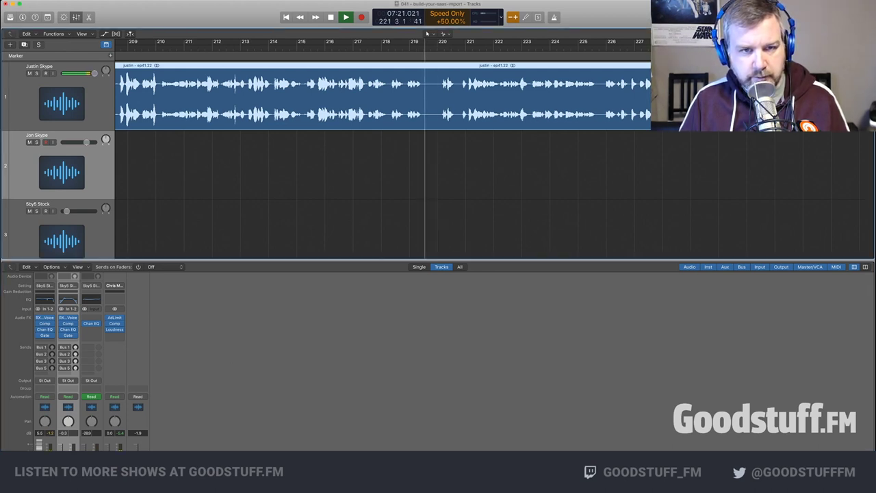
key(super+t)
drag(429, 125, 441, 121)
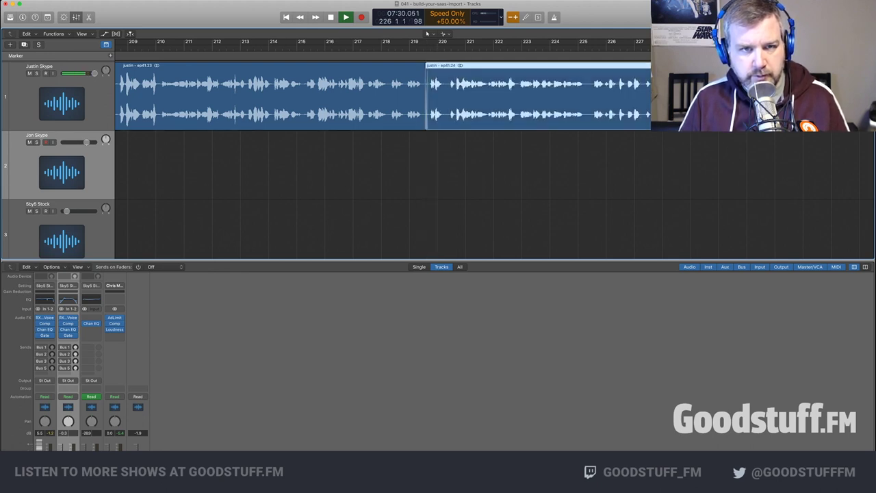
key(shift+comma)
Add a chapter marker at about bar 219, beat 3, name it "#3 Bake SEO into everything you do" and resume playback
key(space)
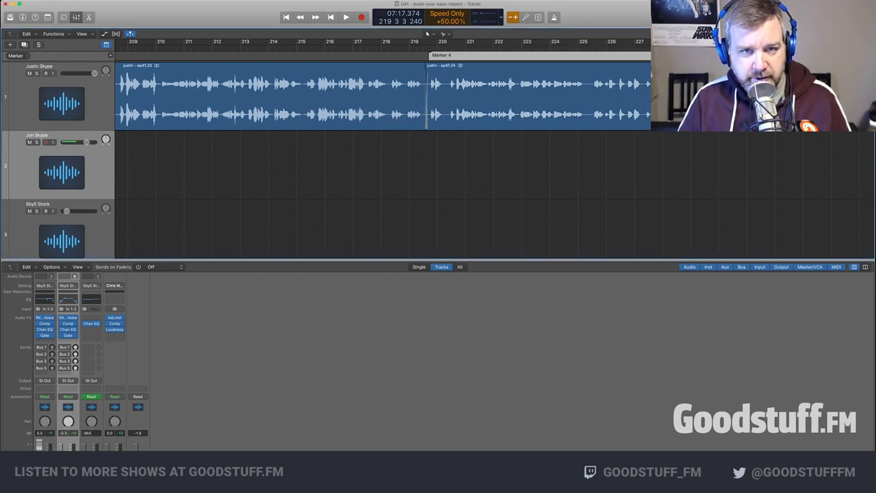
key(alt+apostrophe)
text(#3)
text(Bake SEO into everything you do)
key(Return)
key(space)
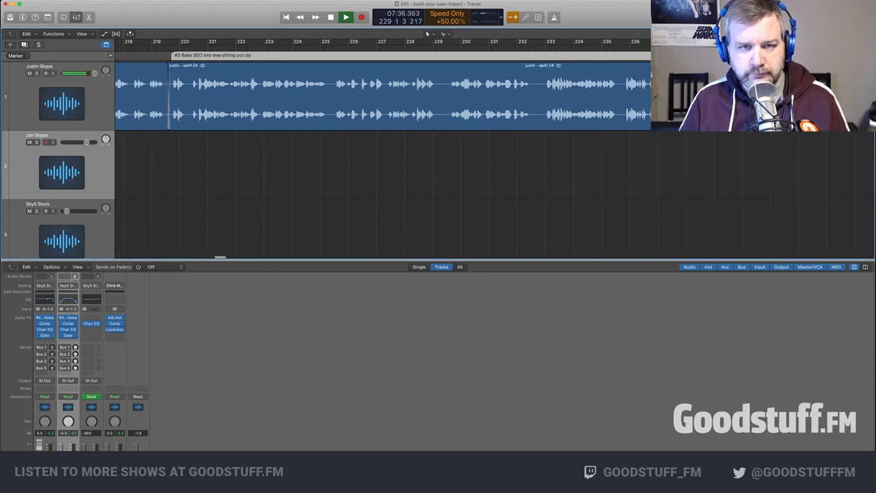
Cut short passages out of the voice recording from about bars 229 and 232, closing both gaps
key(super+t)
drag(439, 122, 449, 100)
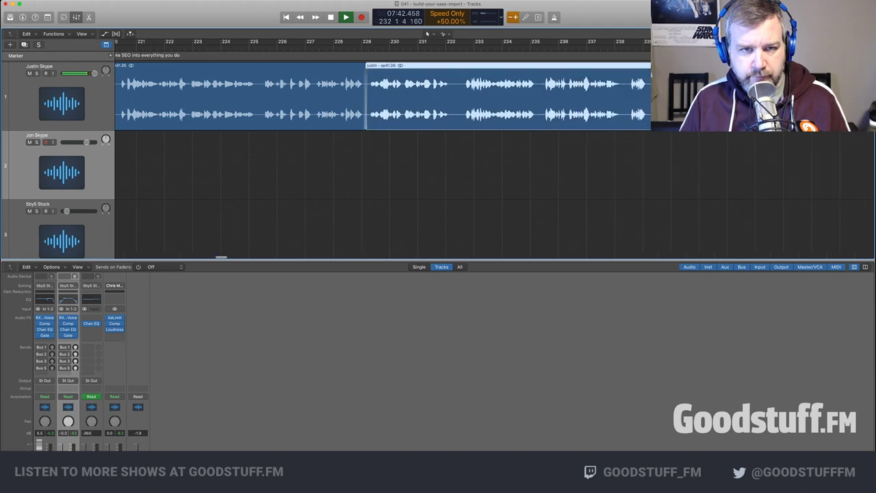
key(super+t)
drag(433, 122, 444, 103)
scroll(444, 103, right, 4)
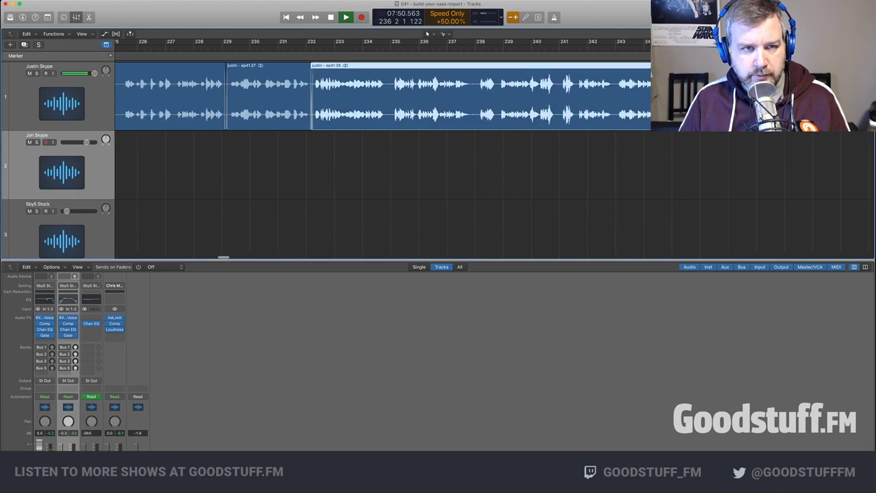
Rewind a little, cut a short passage out of the voice recording just before bar 235 and close the gap
scroll(383, 96, right, 2)
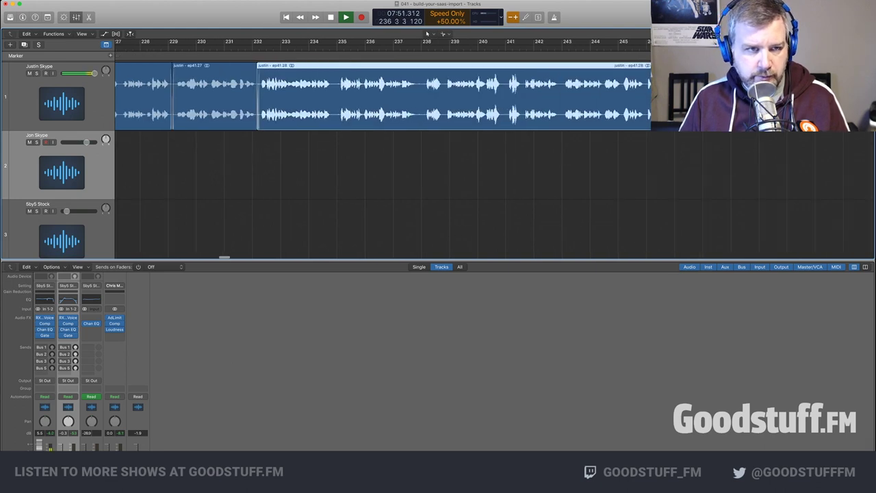
key(comma)
key(comma)
key(comma)
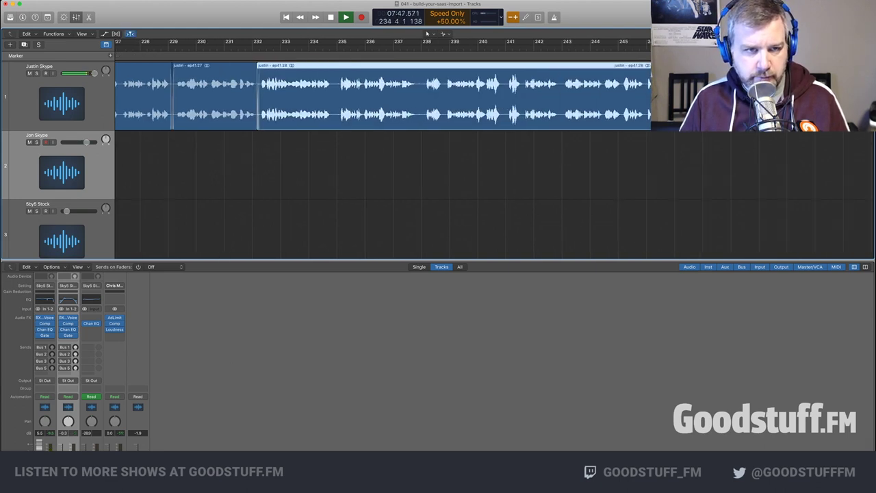
drag(337, 101, 333, 101)
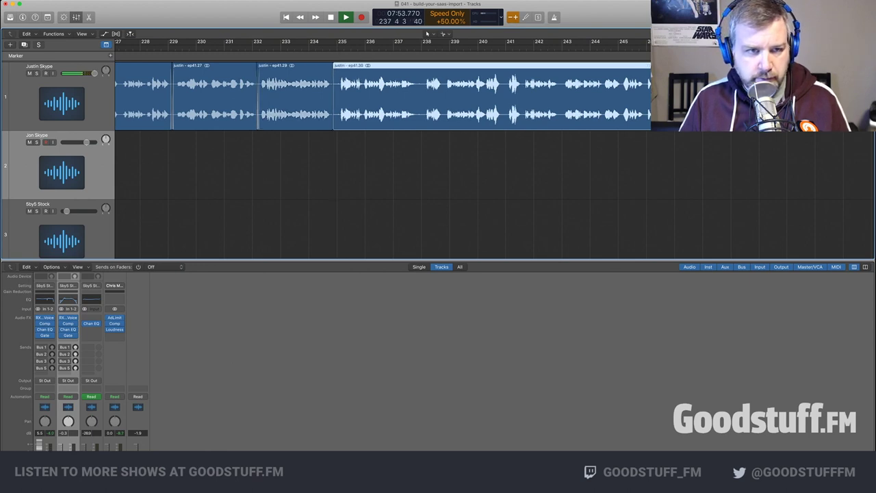
drag(334, 121, 339, 121)
drag(410, 94, 403, 93)
Listen on, split the voice recording just after bar 255, trim the start of the following region and stop playback
scroll(403, 94, right, 3)
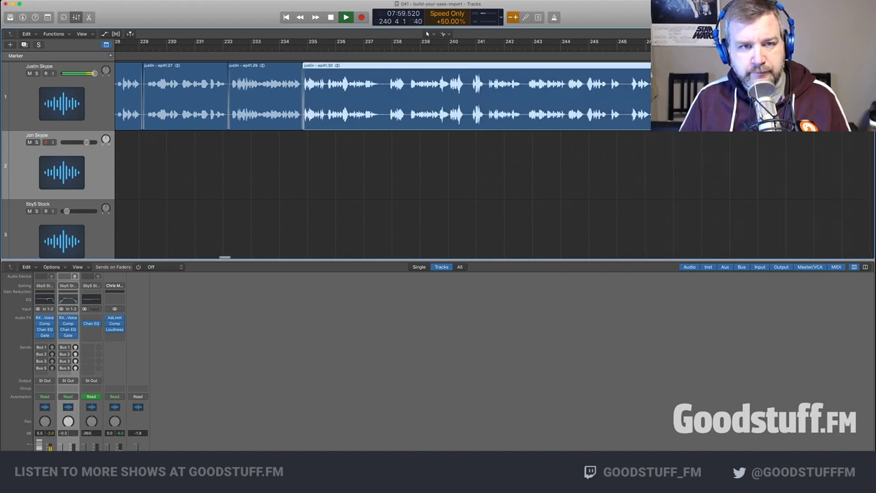
scroll(404, 94, right, 5)
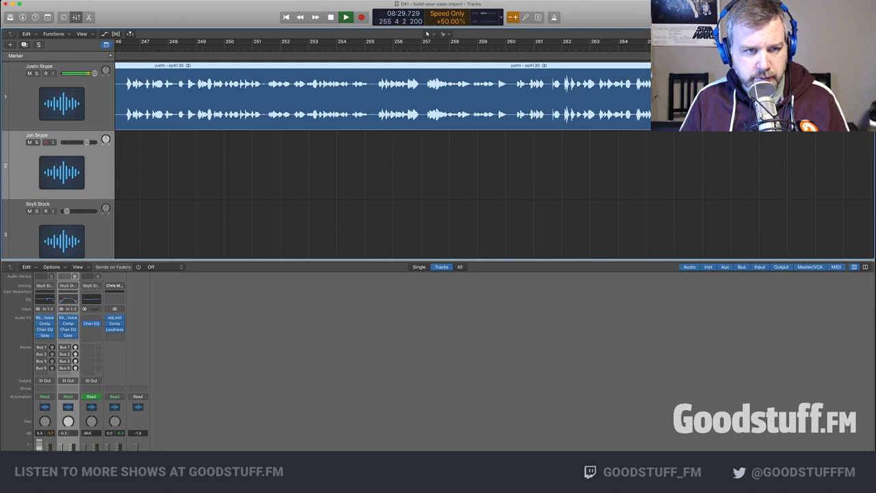
key(super+Right)
key(super+Right)
key(super+Right)
click(324, 99)
drag(324, 118, 339, 118)
key(space)
Play the recording around bar 251, split it at about bar 251.3 and trim the start of the region after the split
scroll(339, 118, left, 6)
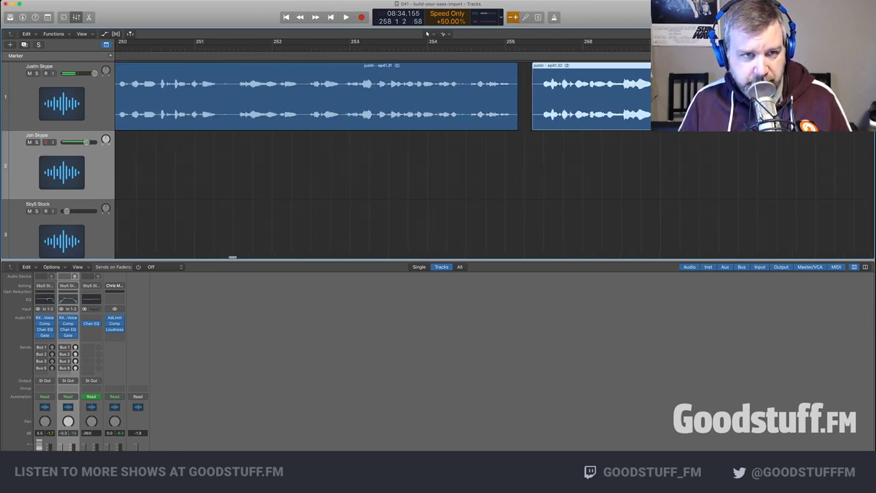
scroll(384, 96, left, 3)
key(space)
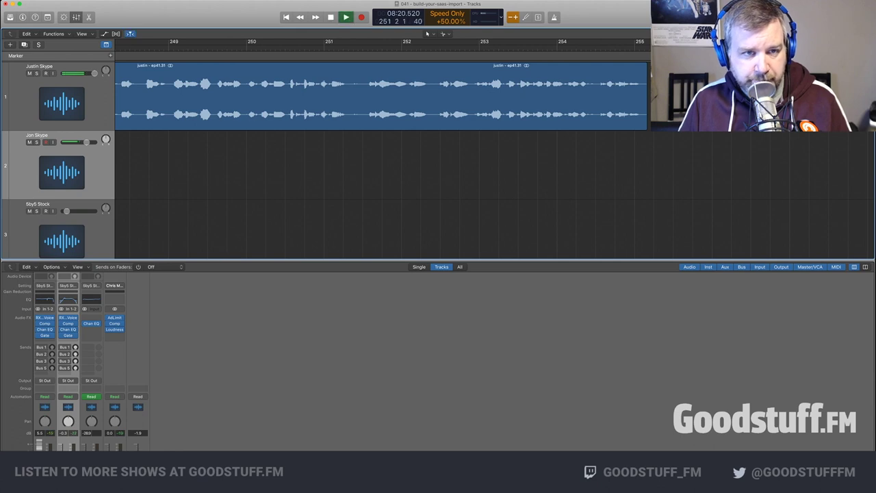
key(space)
key(super+t)
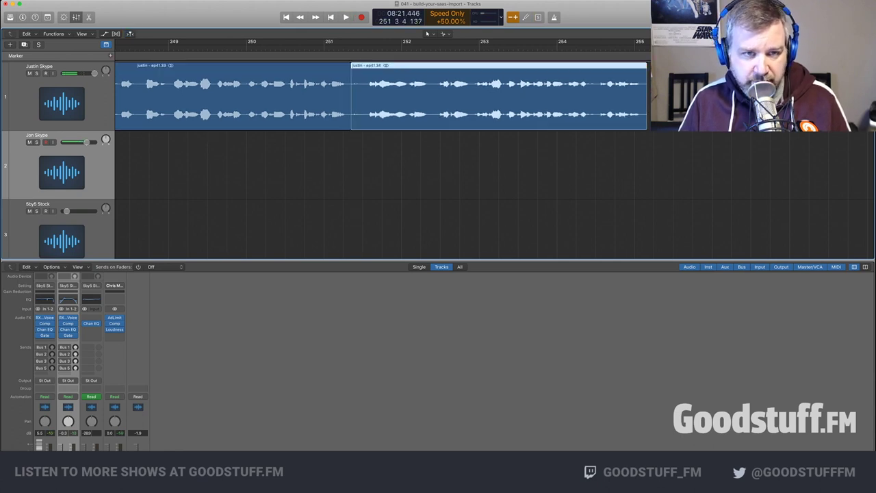
drag(356, 113, 362, 113)
scroll(384, 113, right, 4)
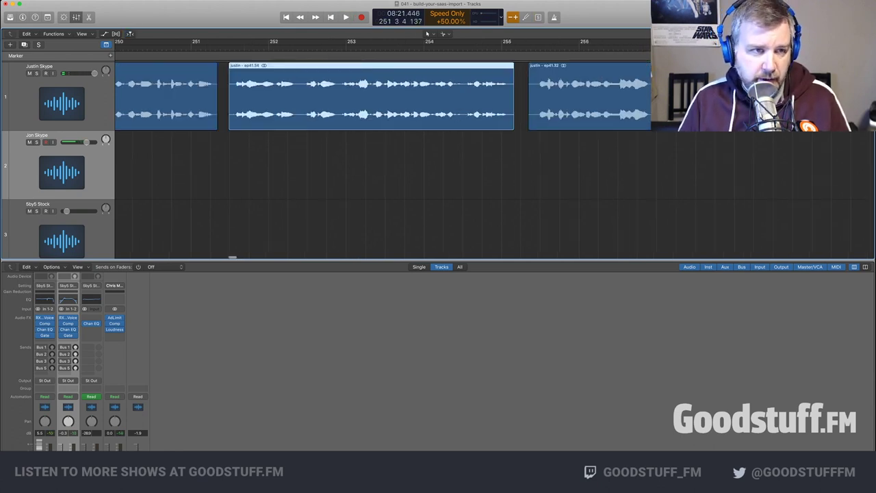
Move the two trimmed regions earlier to close the gaps at about bars 251 and 255
drag(383, 103, 372, 103)
drag(575, 103, 547, 103)
scroll(547, 103, right, 3)
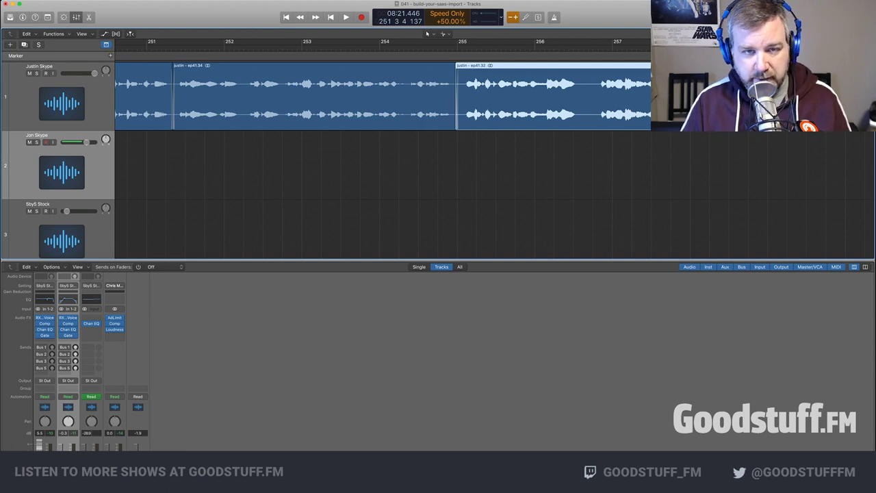
scroll(384, 149, right, 3)
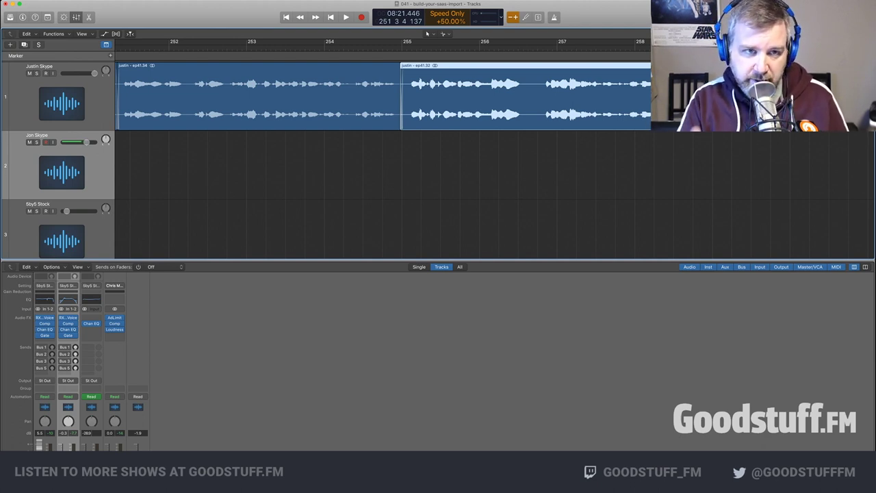
Resume playback, cut a short passage out of the voice recording from about bar 266, close the gap and replay the join
key(z)
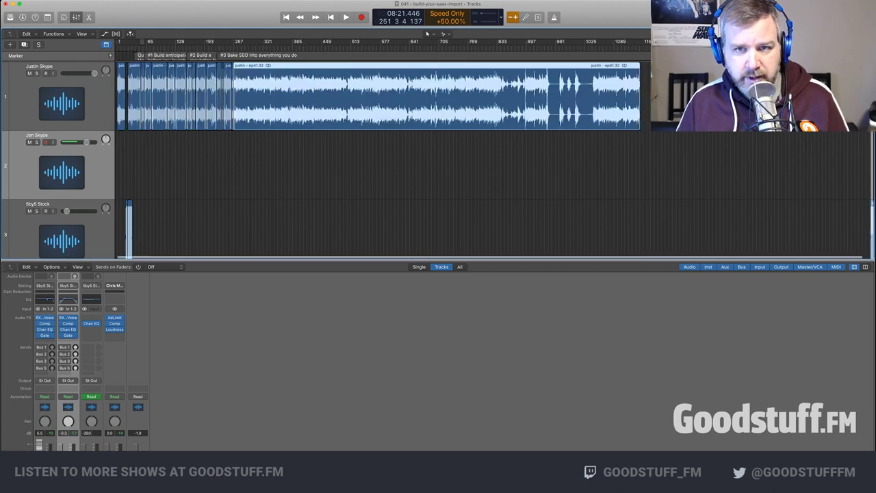
key(z)
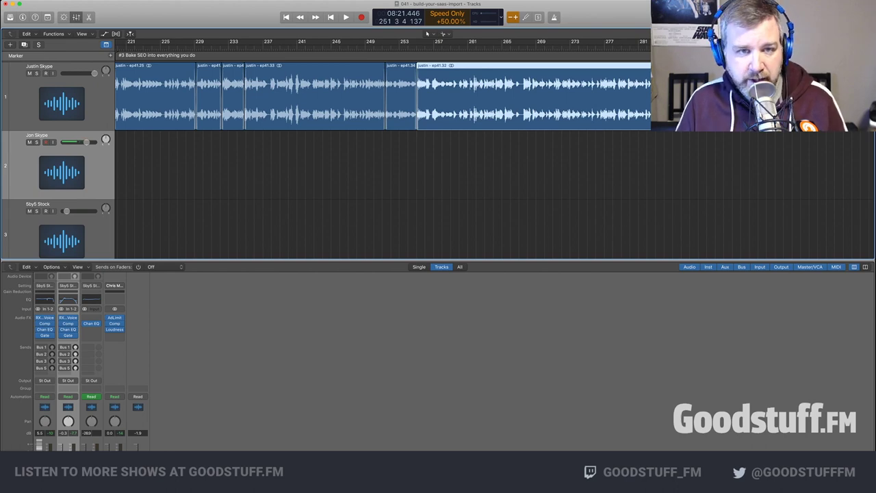
key(space)
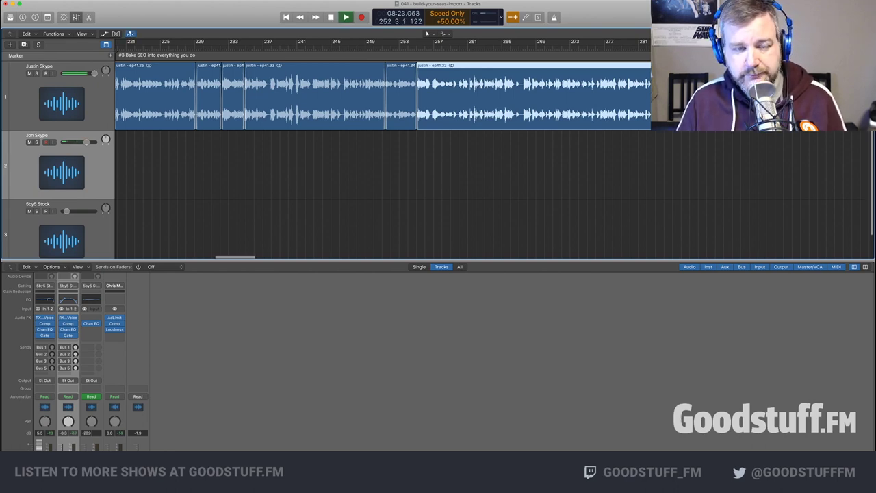
key(super+Right)
key(super+Right)
key(super+Right)
scroll(384, 165, right, 3)
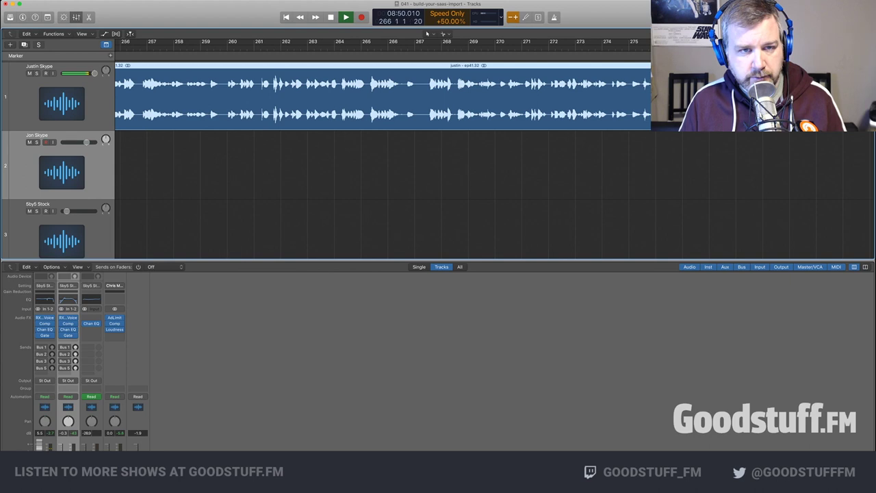
key(super+t)
mouse_move(402, 116)
mouse_down()
mouse_move(429, 116)
mouse_move(414, 113)
mouse_up()
key(shift+space)
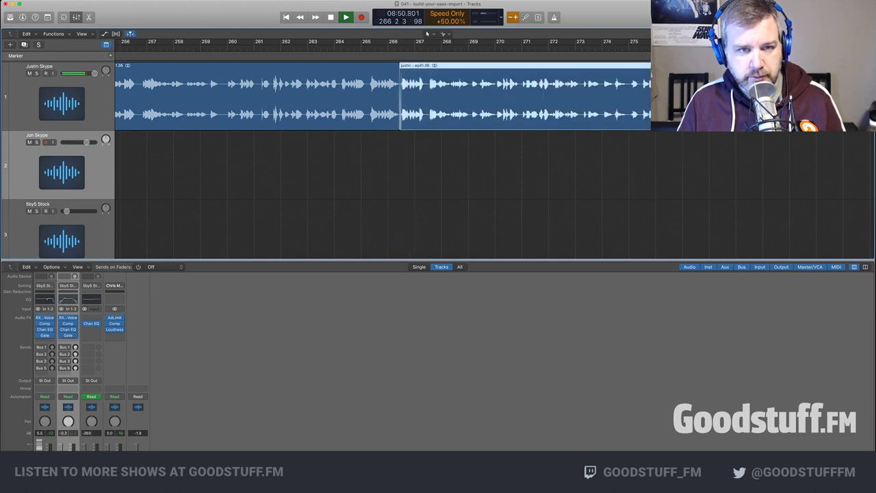
Listen on, cut a short passage out of the voice recording just before bar 286 and close the gap
key(super+Tab)
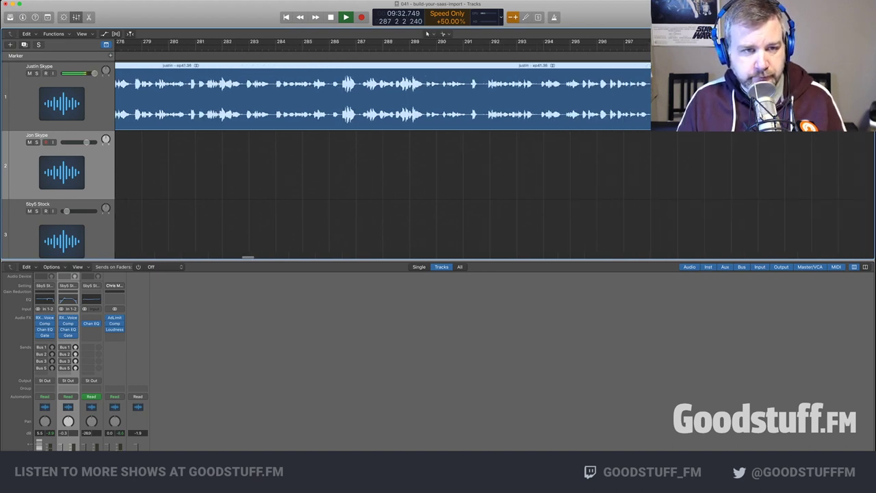
key(super+t)
drag(330, 124, 340, 99)
scroll(340, 100, right, 4)
Cut a short passage out of the voice recording from about bar 290.5, close the gap and replay the join
key(comma)
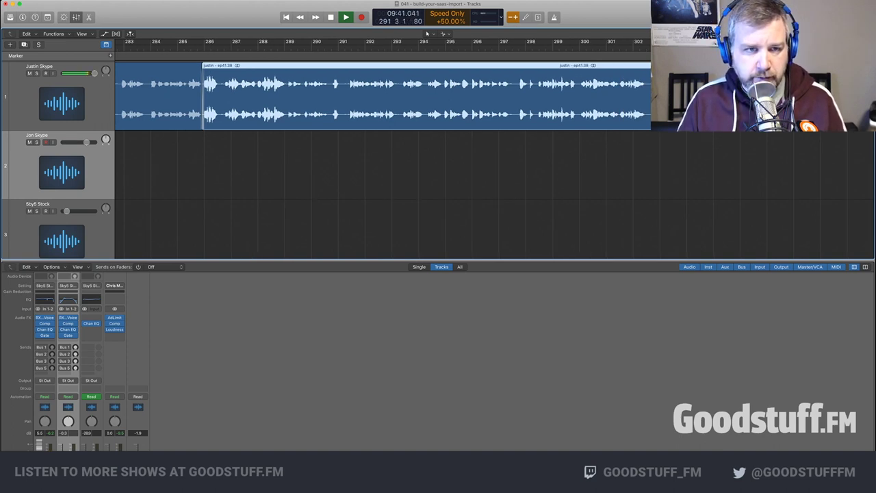
key(super+t)
drag(331, 122, 348, 103)
key(shift+space)
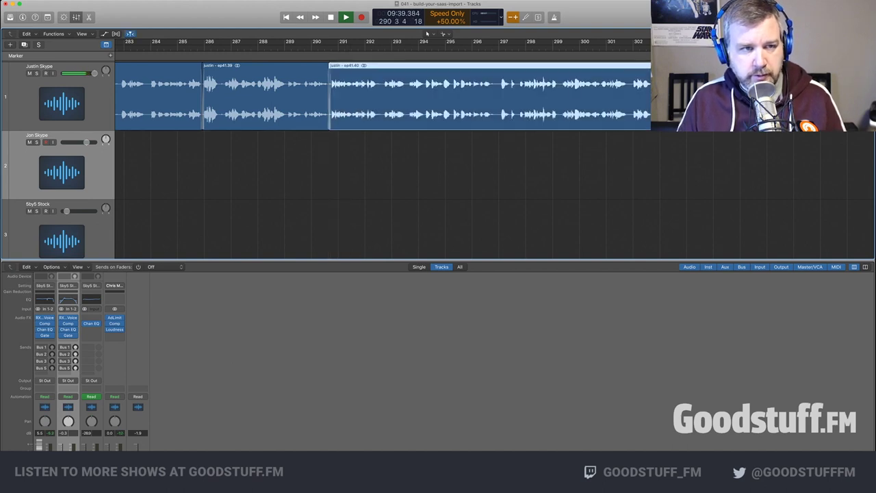
Listen on, cut a short passage out of the voice recording from about bar 328.3 and close the gap
scroll(348, 103, right, 3)
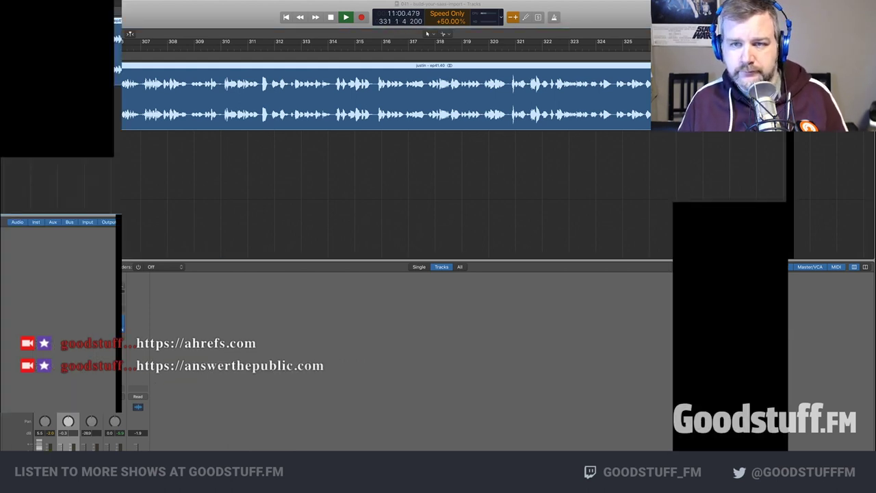
click(374, 47)
key(super+t)
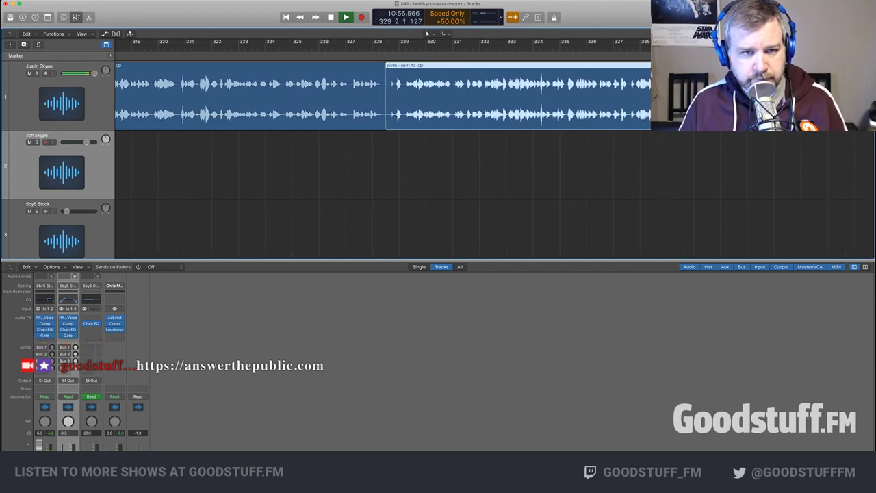
drag(386, 122, 401, 109)
Locate the newest cut in the whole arrangement and place the playhead at bar 328
key(Return)
scroll(401, 109, right, 10)
key(space)
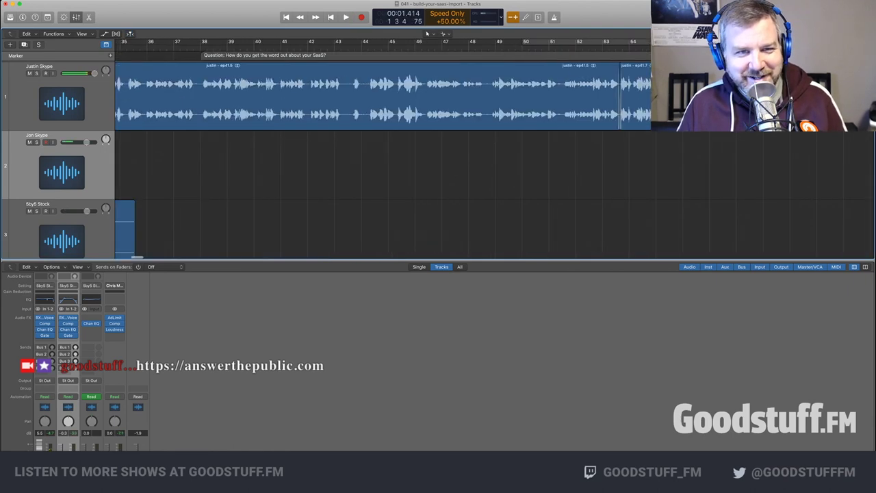
key(super+Left)
key(super+Left)
key(super+Left)
key(super+Left)
key(super+Left)
scroll(383, 96, right, 6)
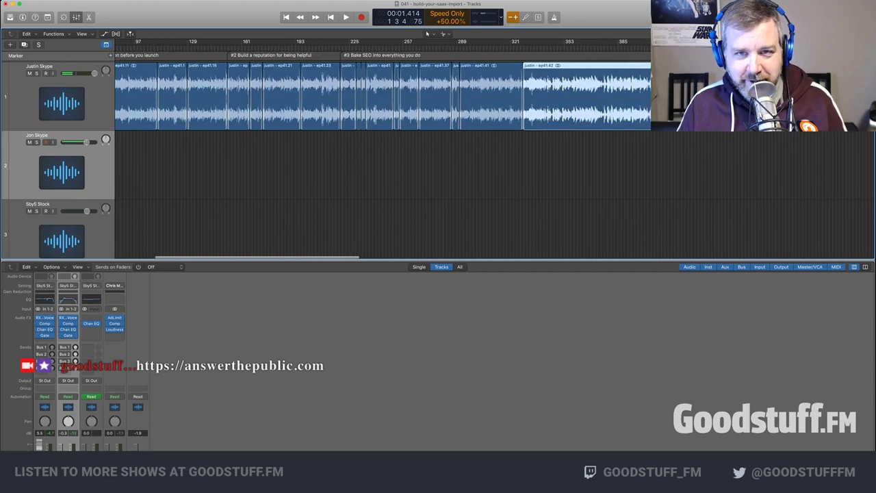
click(524, 46)
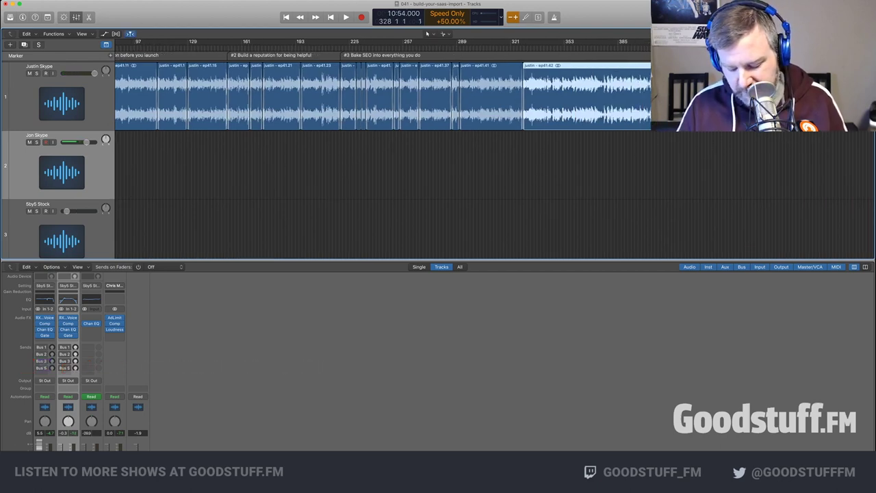
Replay the join in the voice recording from about bar 328 and listen on
key(space)
key(Return)
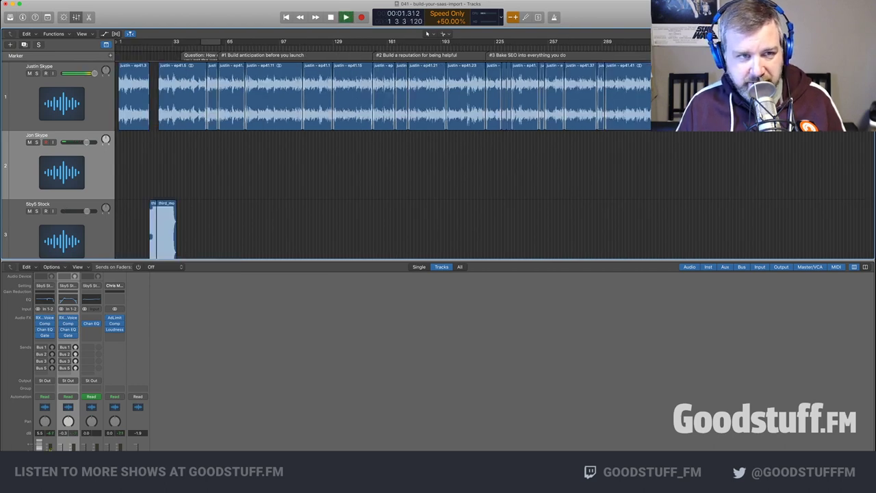
key(shift+space)
key(space)
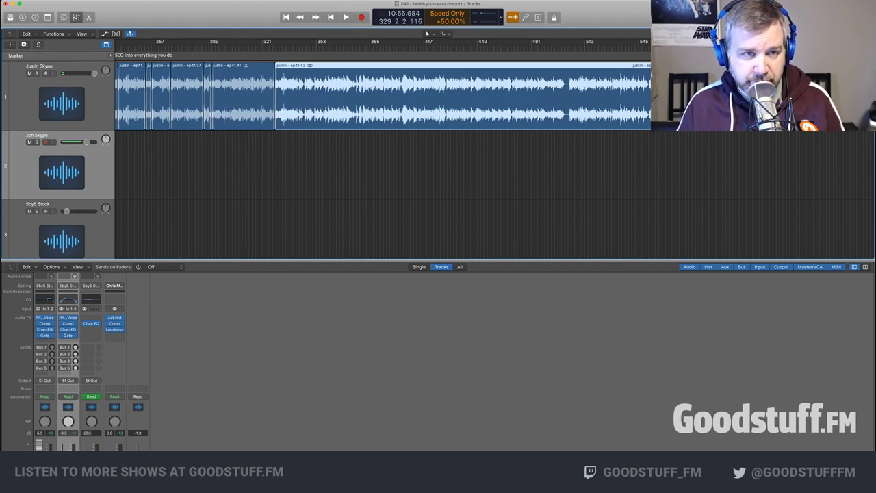
key(super+Right)
key(super+Right)
key(super+Right)
key(super+Right)
key(super+Right)
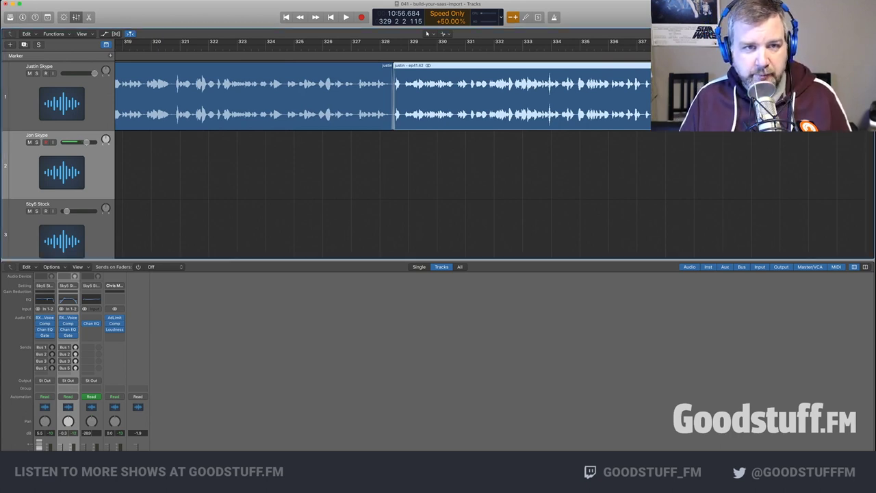
key(comma)
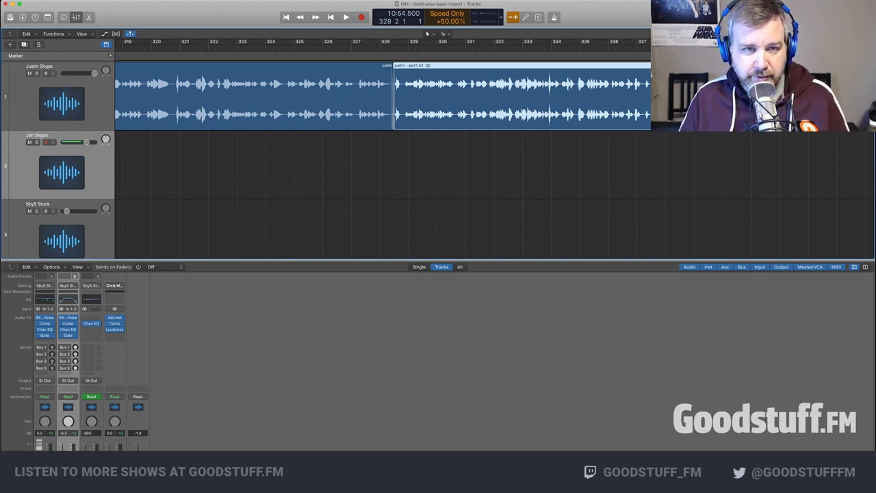
key(space)
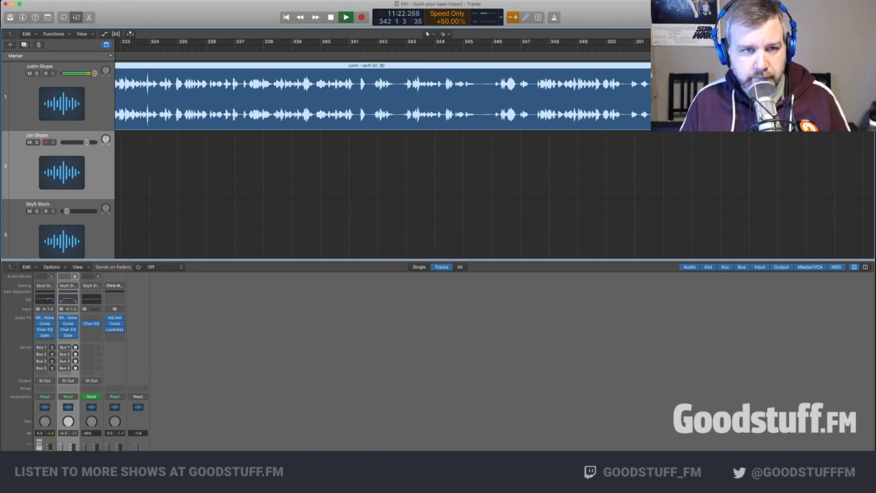
Cut a short passage out of the voice recording from about bar 342.5, close the gap and replay the join
key(super+Right)
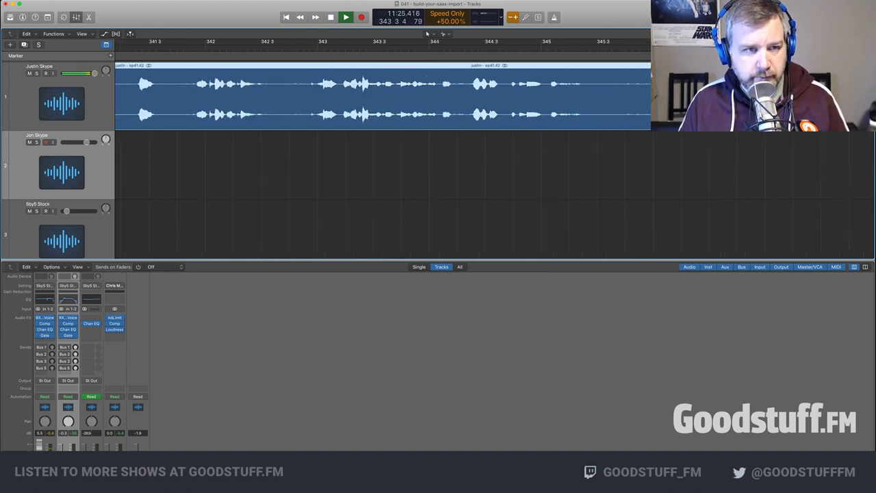
key(super+t)
drag(266, 122, 286, 103)
key(alt+space)
key(alt+space)
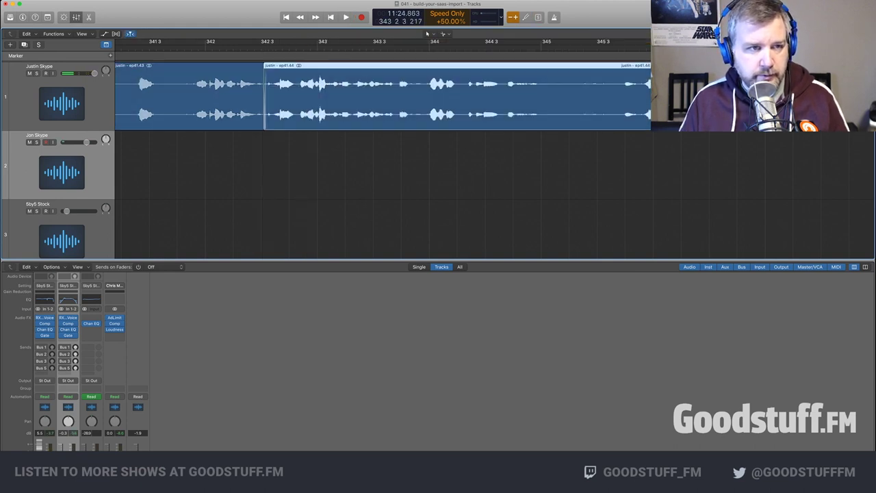
click(264, 55)
key(comma)
key(comma)
key(space)
Split the voice recording at about bar 345 and trim the start of the second part to about bar 345.6
key(super+Left)
key(super+Left)
key(super+Left)
key(super+Left)
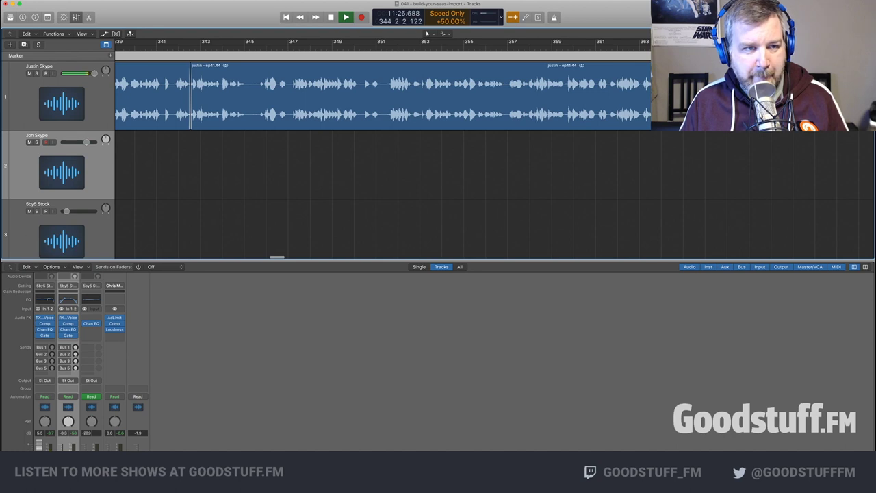
key(super+Right)
key(super+Right)
key(super+Right)
key(super+Right)
super+click(230, 116)
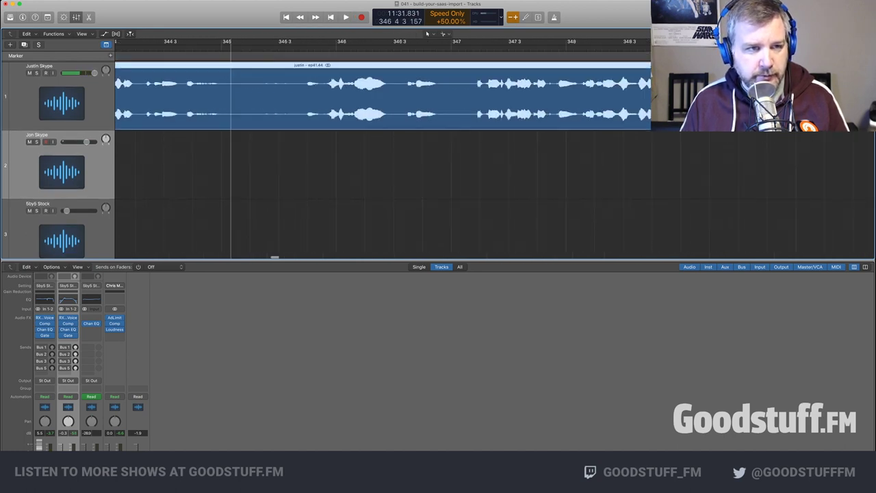
drag(232, 117, 300, 116)
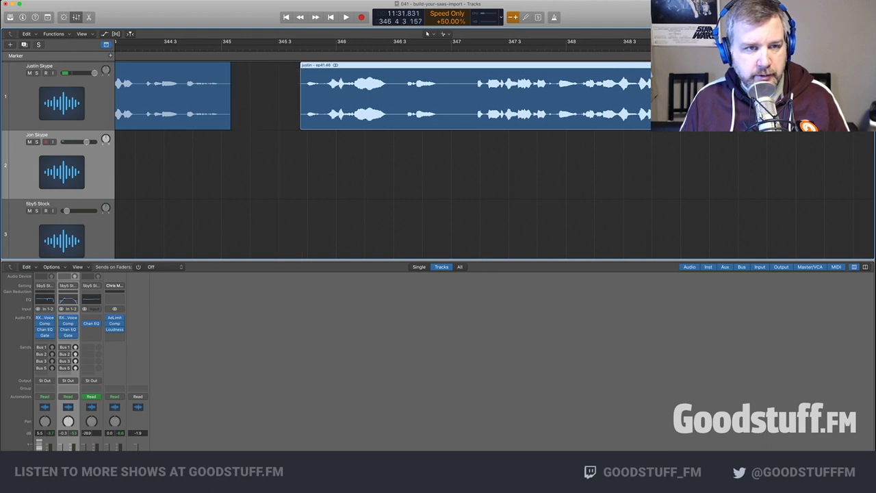
Audition the part after the bar 345 cut, trim its start further to about bar 347, close the gap and replay the join
key(space)
key(space)
drag(302, 116, 320, 116)
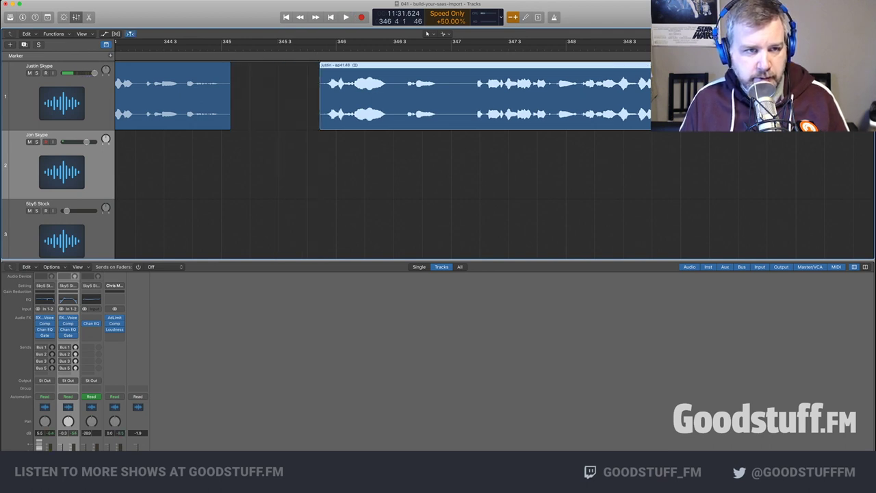
key(space)
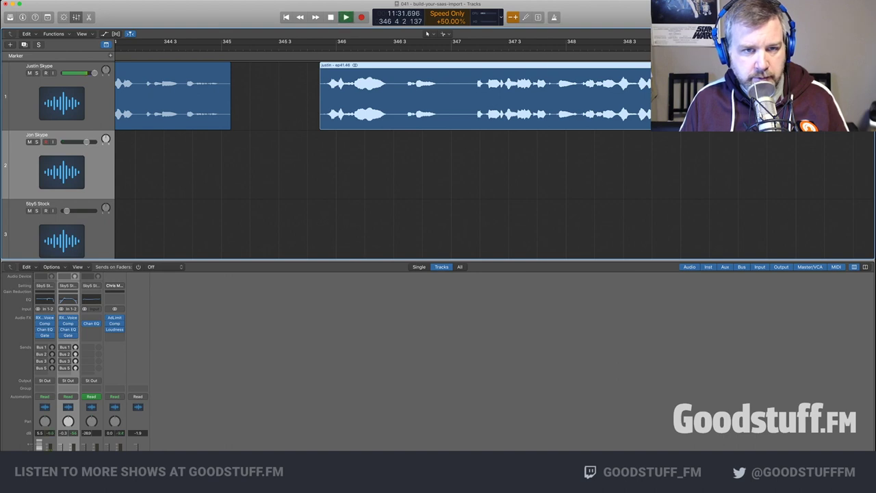
key(space)
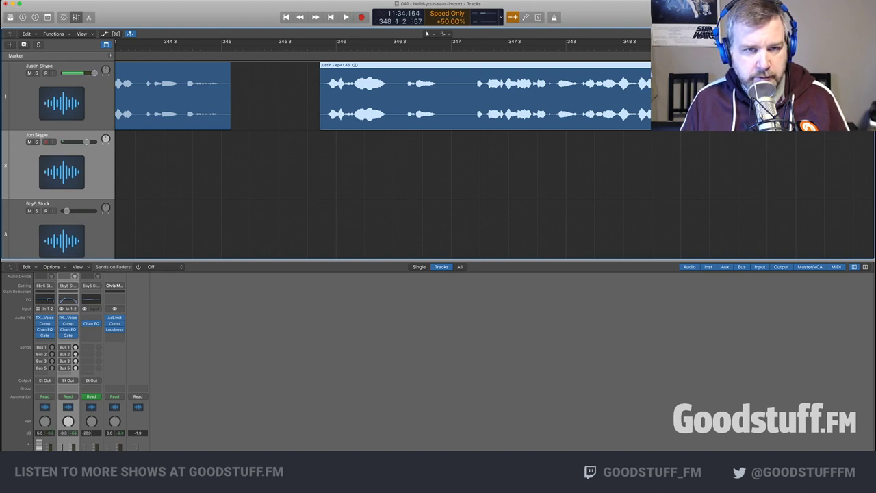
drag(320, 116, 255, 100)
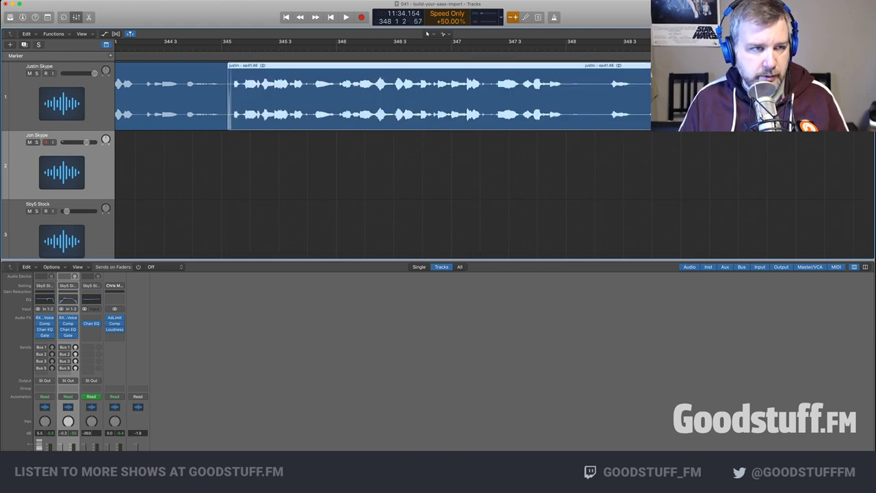
key(space)
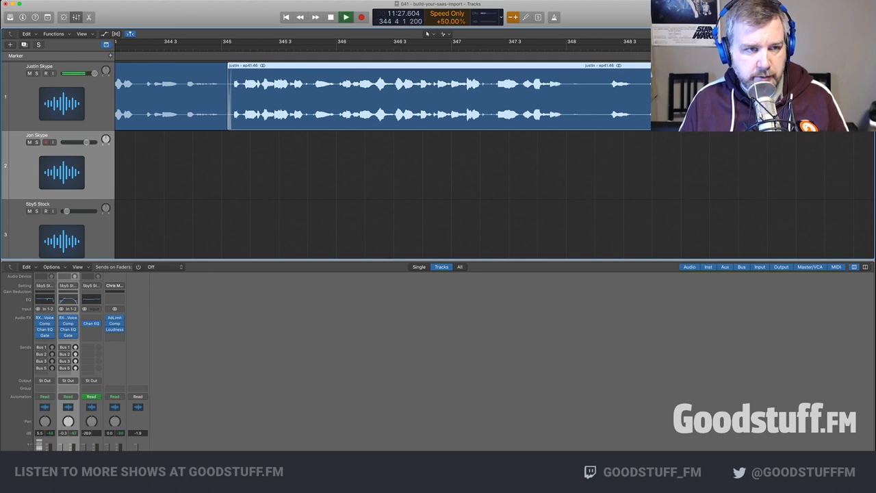
Listen on, cut a short passage out of the voice recording from about bar 348 and close the gap
key(super+Left)
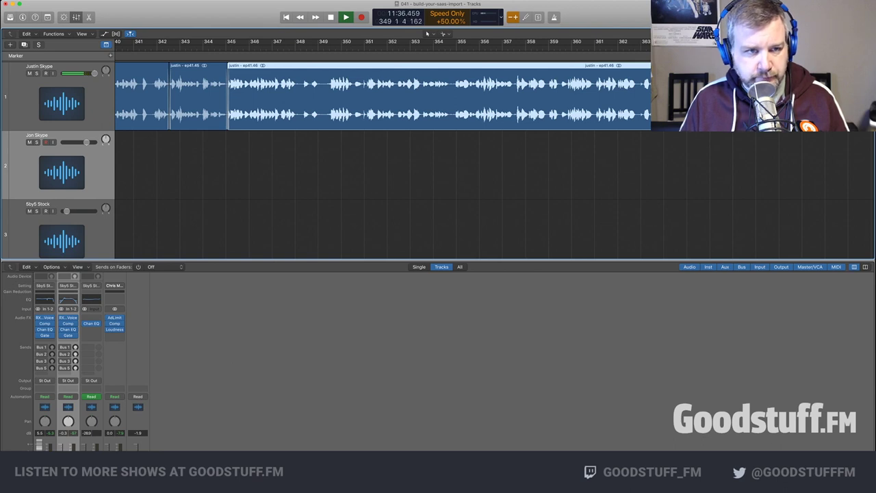
key(super+t)
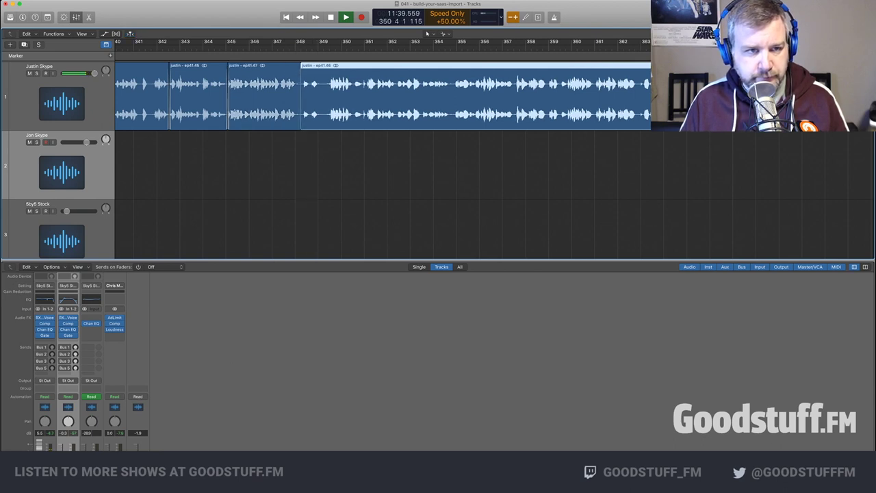
drag(302, 125, 318, 106)
key(shift+space)
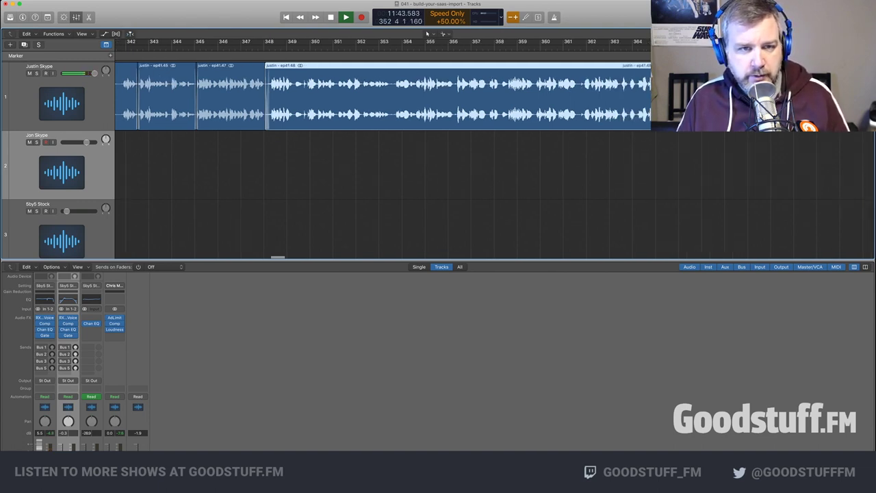
Cut a short passage out of the voice recording from about bar 353 and close the gap
key(super+Right)
key(super+Right)
key(super+Right)
key(super+Right)
key(super+Right)
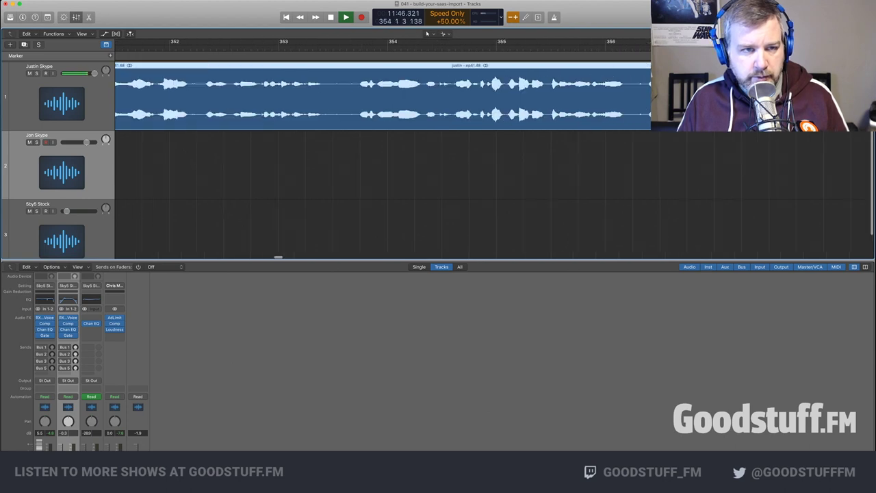
super+click(299, 96)
drag(300, 118, 334, 102)
key(super+Left)
key(super+Left)
key(super+Left)
key(super+Left)
key(super+Left)
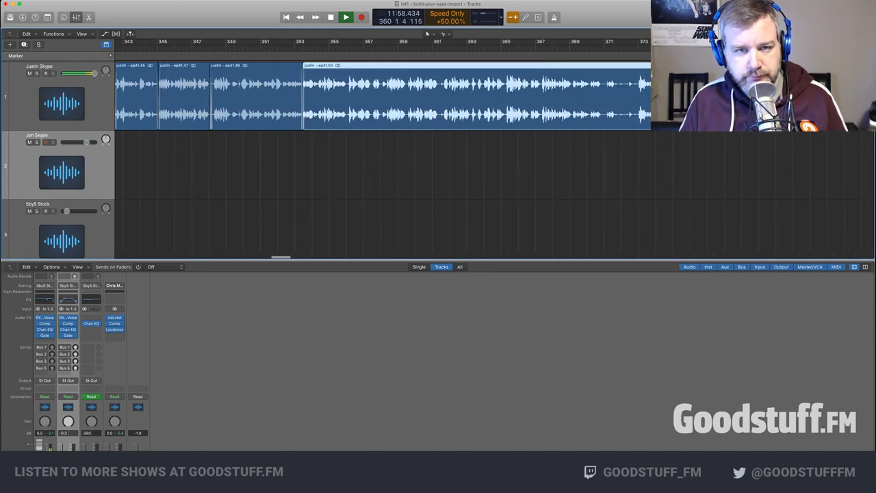
Listen on, cut a short passage out of the voice recording from about bar 361.3, close the gap and stop playback
key(super+Right)
key(super+Right)
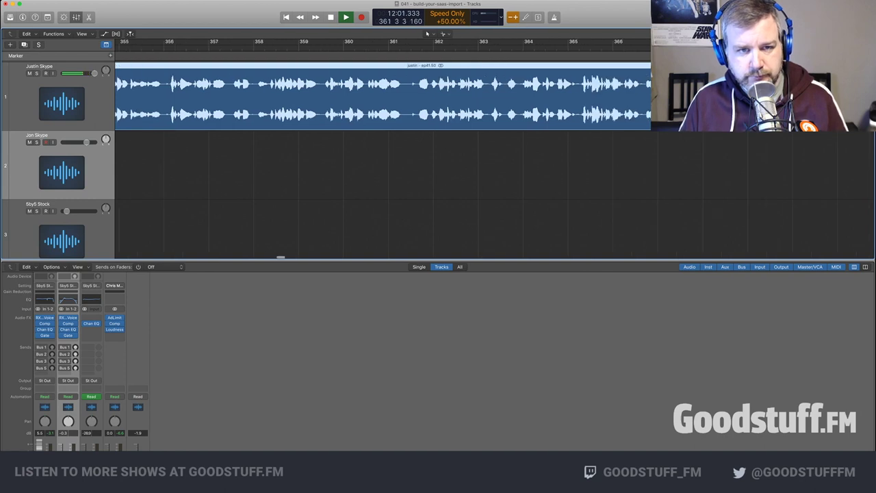
key(super+t)
drag(407, 124, 423, 110)
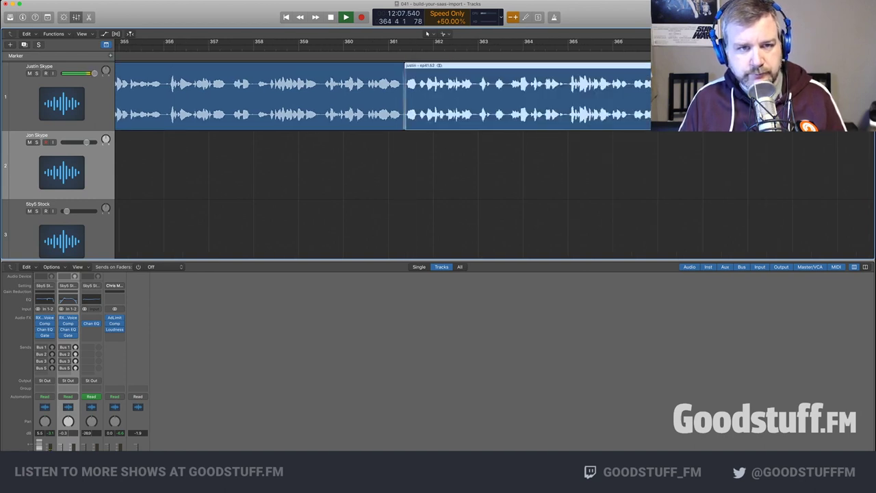
key(space)
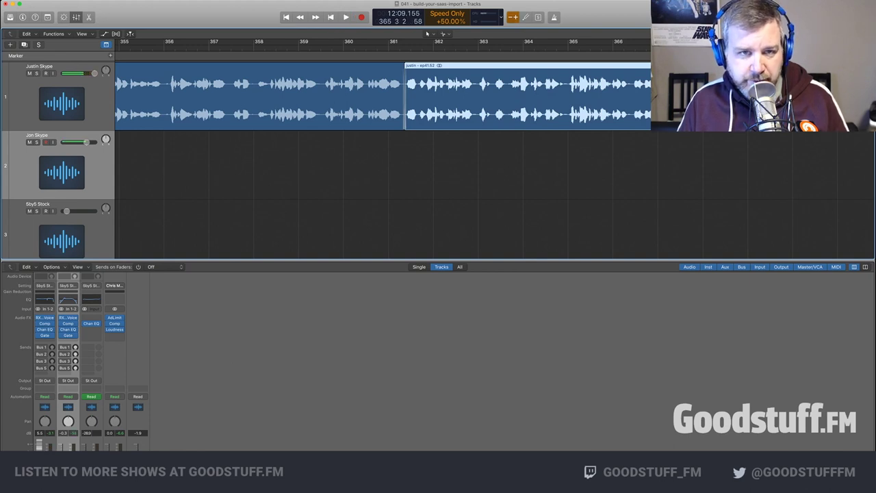
Try a longer pause after the bar 361 cut by moving the second part to about bar 362, shortening the gap to about bar 361.6 and auditioning
drag(423, 109, 461, 109)
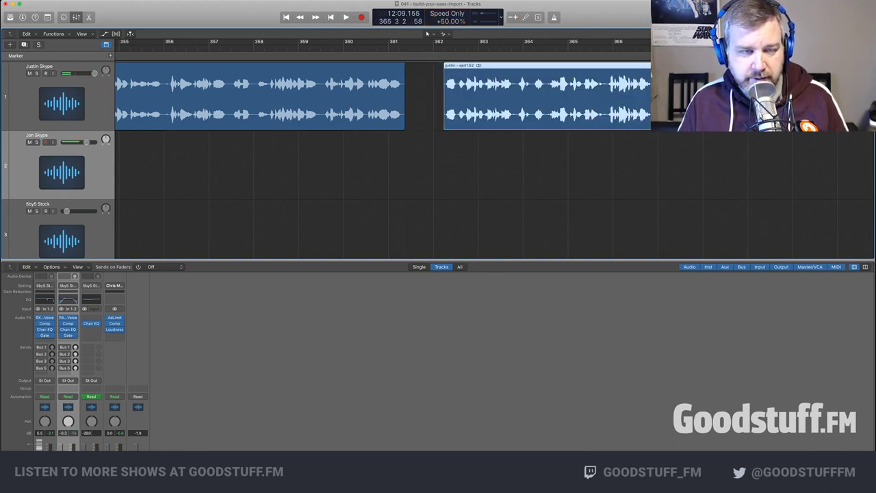
key(space)
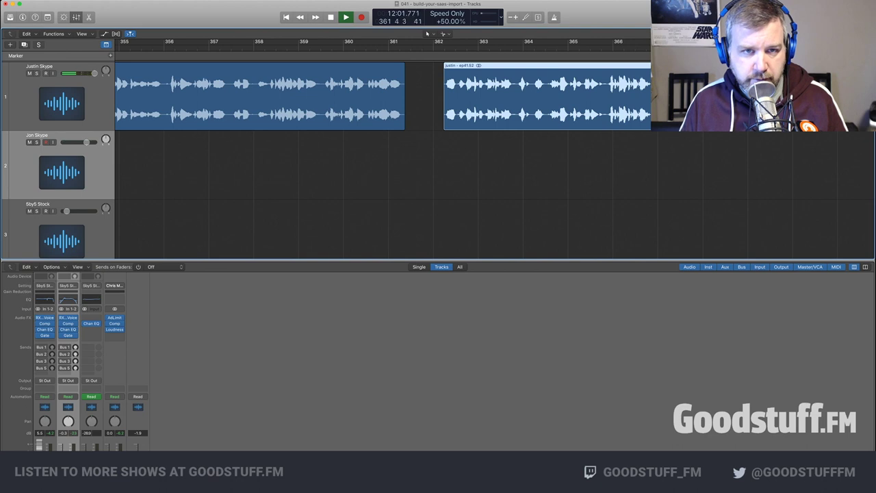
drag(506, 100, 484, 99)
key(space)
key(comma)
key(comma)
key(space)
key(space)
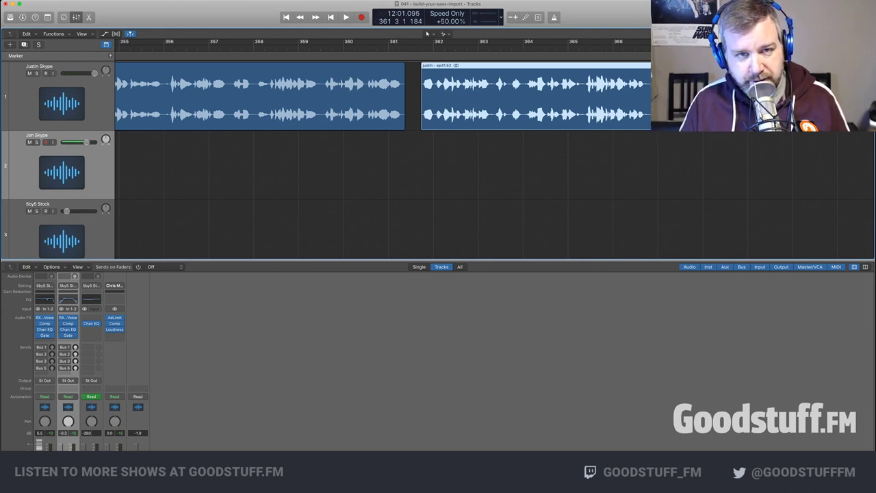
key(comma)
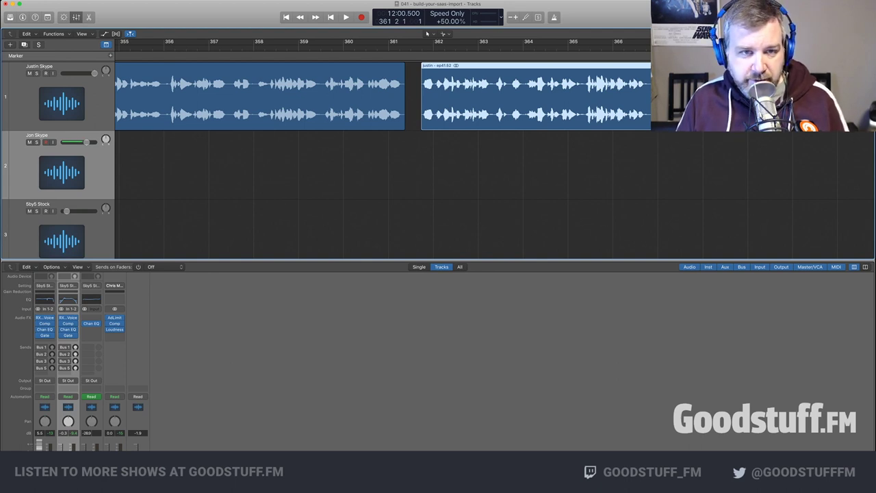
Move the second part back against the cut at about bar 361.3 and replay the join from around bar 360
key(semicolon)
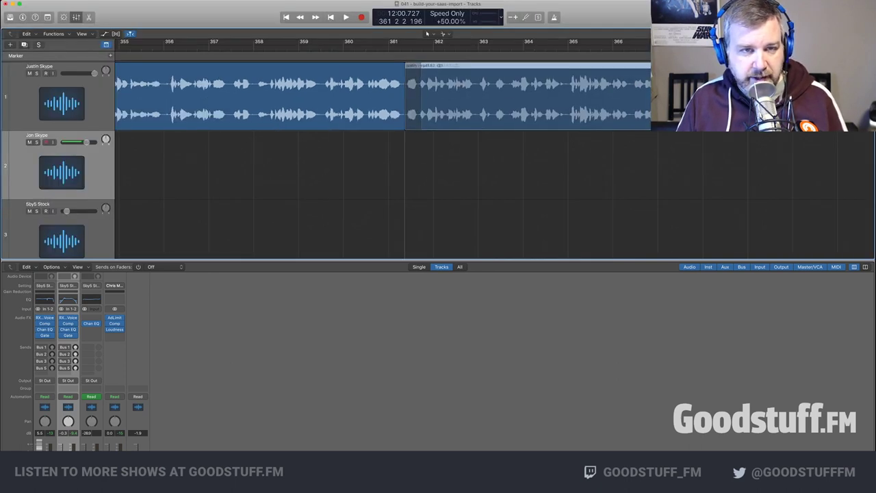
key(comma)
key(comma)
key(comma)
key(comma)
key(comma)
key(comma)
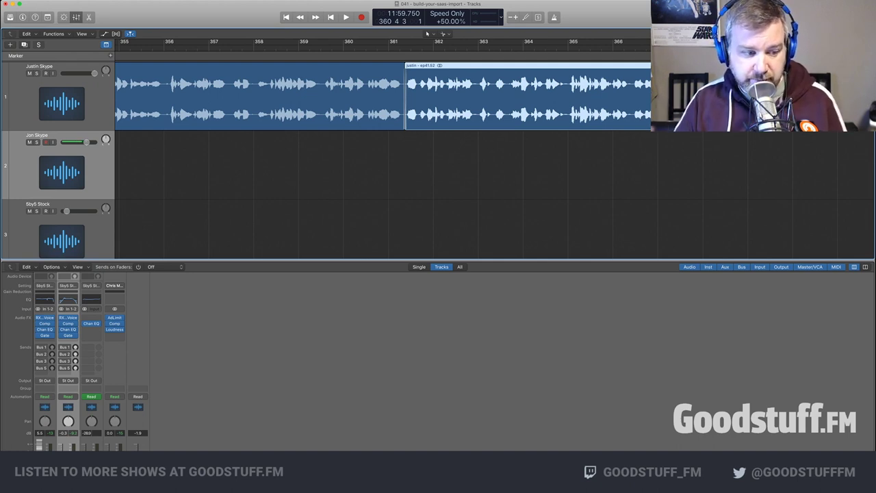
key(space)
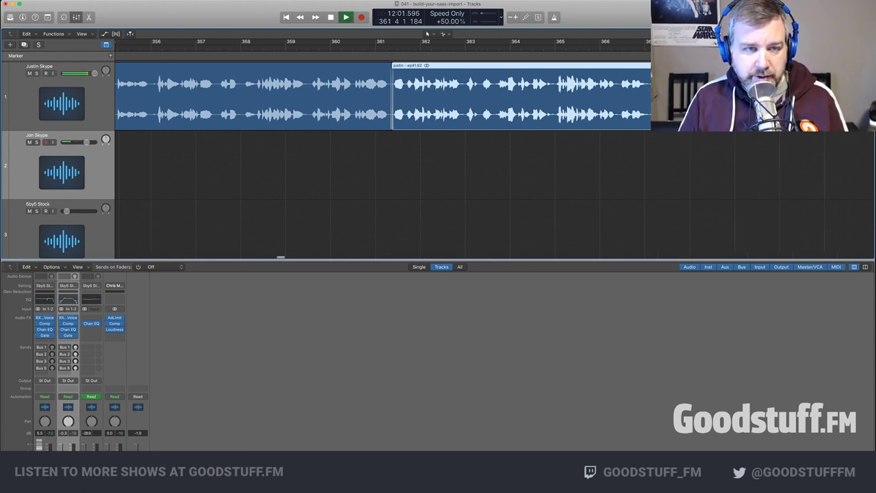
Replay the join from bar 361 and listen on through about bar 372
key(space)
key(comma)
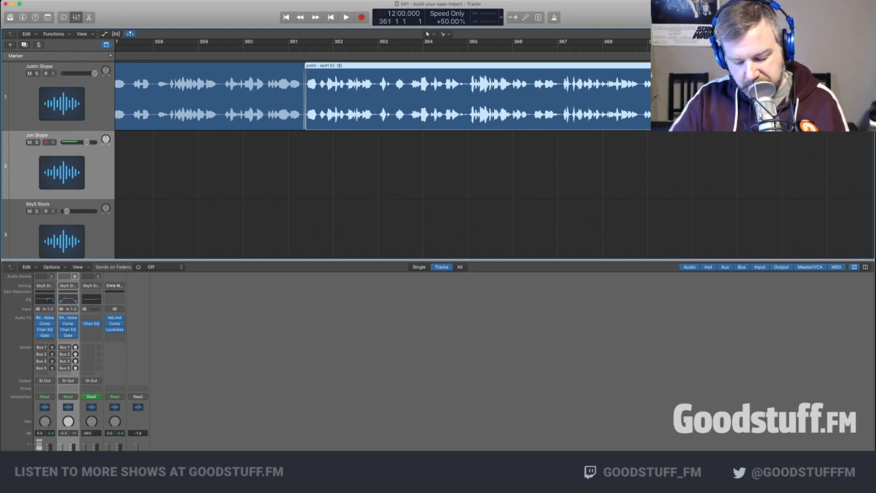
key(space)
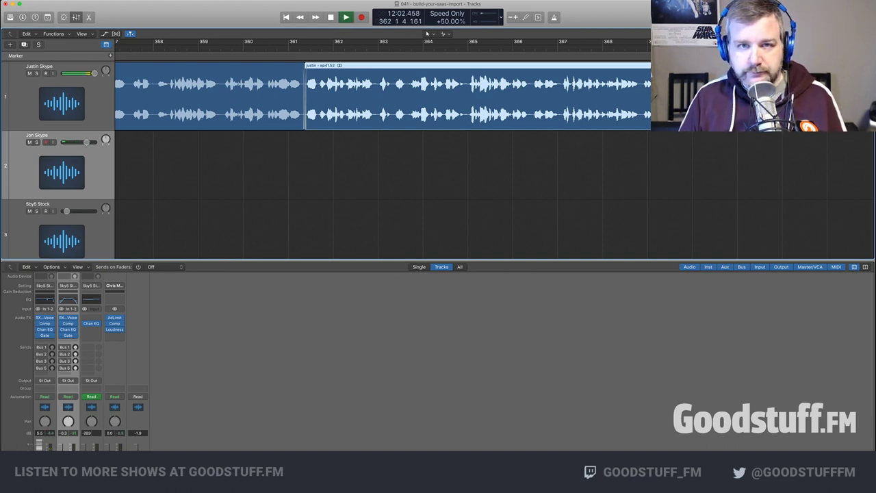
key(shift+v)
scroll(383, 161, right, 3)
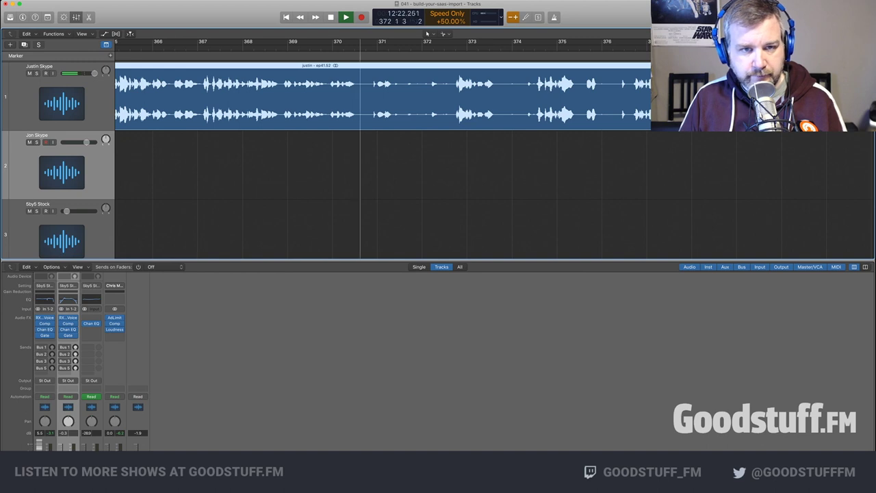
Cut a long passage out of the voice recording from about bar 370.6 to beyond bar 376, close the gap and replay the join
key(super+t)
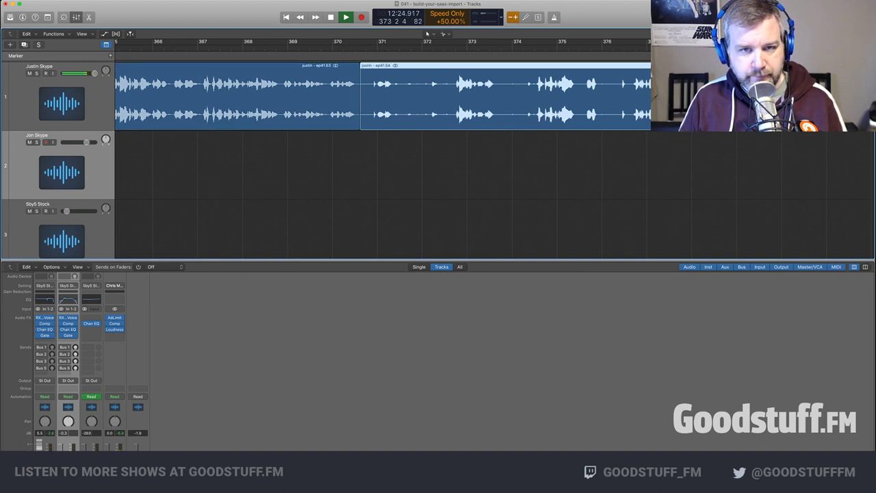
drag(362, 123, 535, 123)
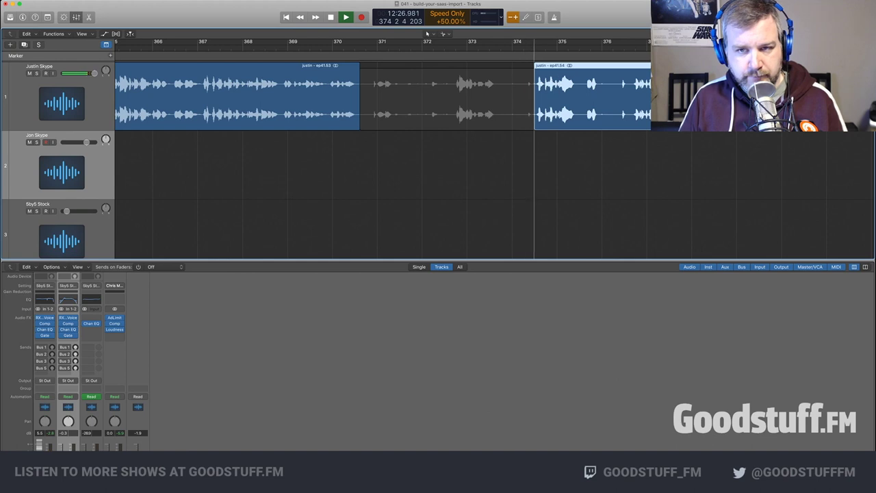
drag(535, 123, 632, 124)
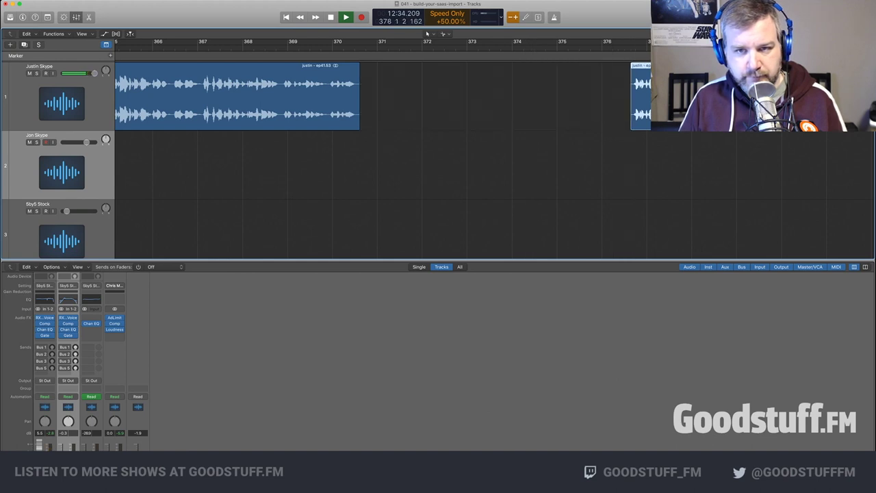
scroll(632, 124, right, 4)
drag(548, 103, 610, 103)
drag(558, 123, 237, 103)
key(space)
key(space)
click(163, 48)
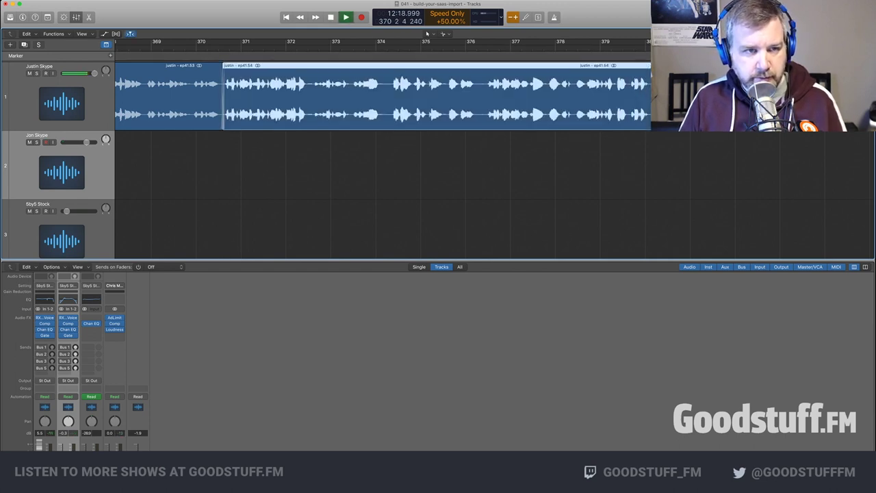
Remove the short leftover piece between about bars 369.9 and 370.6, close the gap and replay the join
super+click(287, 96)
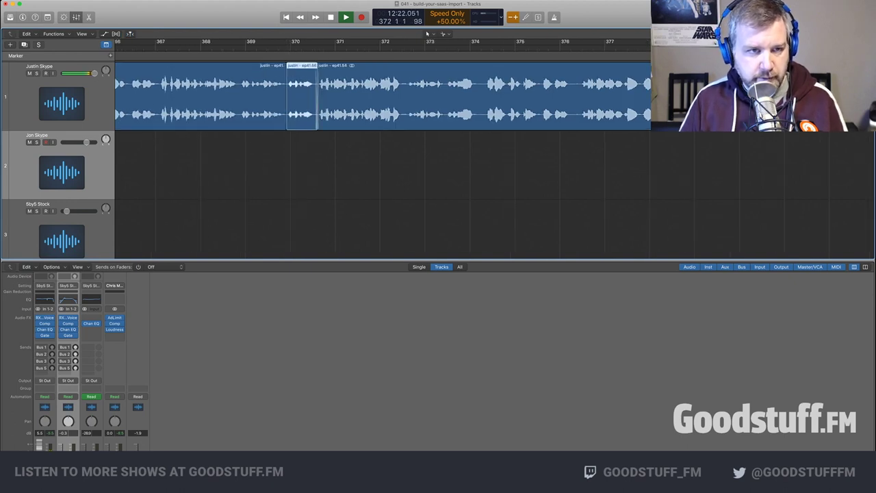
key(Delete)
key(space)
drag(350, 96, 316, 96)
key(comma)
key(comma)
key(comma)
key(comma)
key(space)
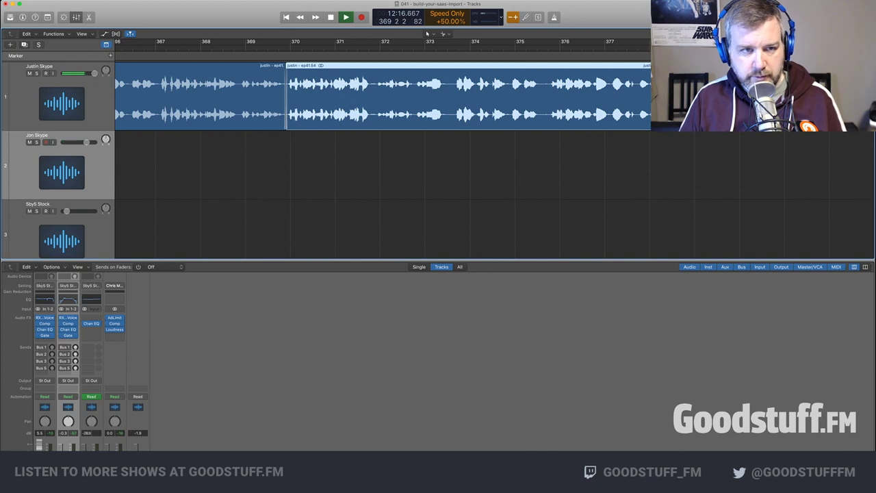
Listen on, trim the silence after about bar 390.3 out of the voice recording and close the gap
key(alt+shift+d)
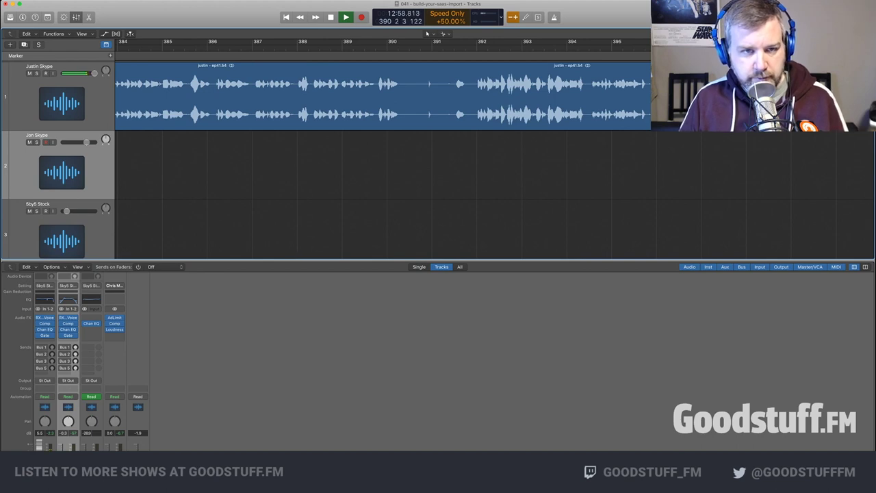
key(super+t)
drag(404, 120, 426, 102)
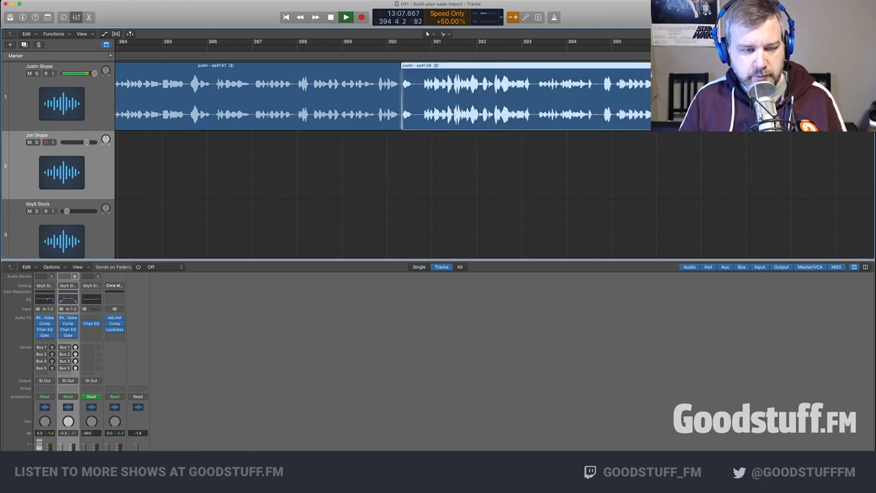
key(shift+space)
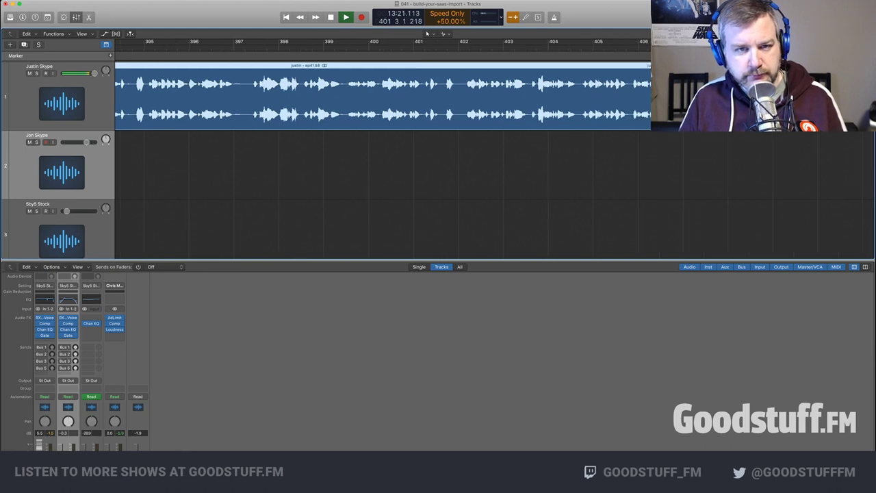
Cut the passage between about bars 400.3 and 402 out of the voice recording, close the gap and replay the join
click(330, 47)
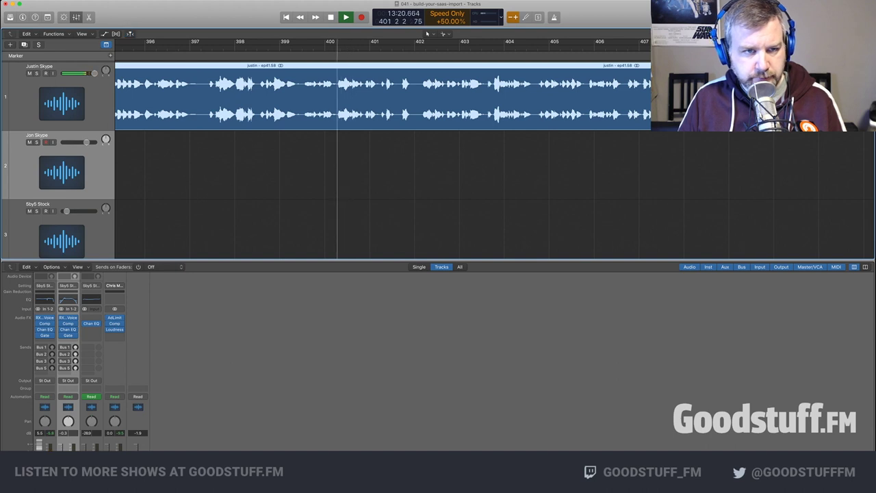
key(super+t)
key(alt+[)
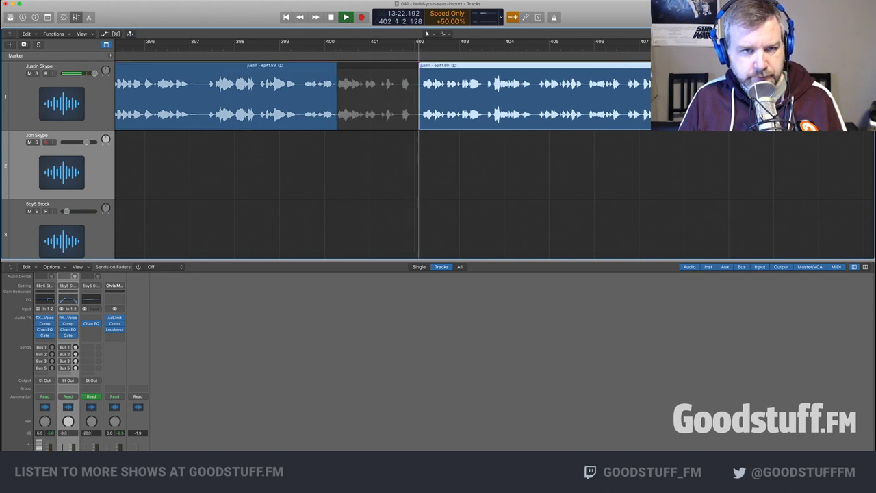
drag(472, 97, 389, 97)
click(316, 48)
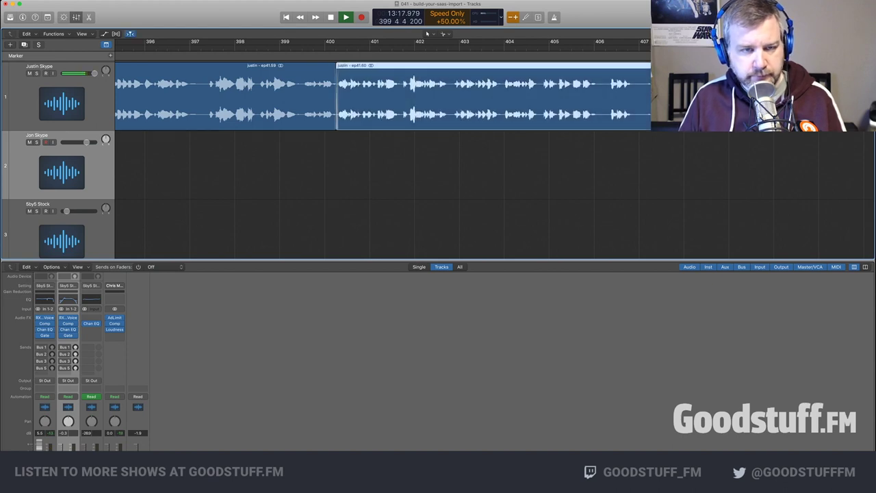
Listen on, cut the short pause just before bar 407 out of the voice recording, close the gap and replay the join
click(319, 165)
scroll(318, 165, right, 2)
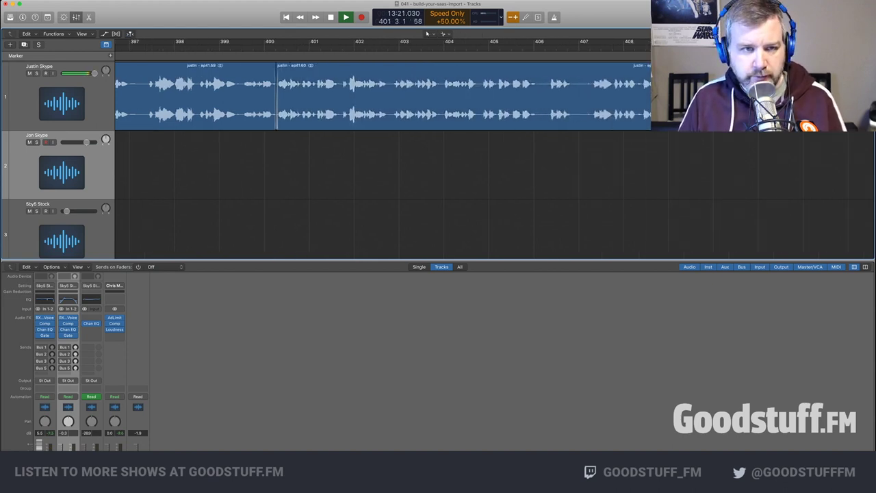
scroll(384, 157, right, 2)
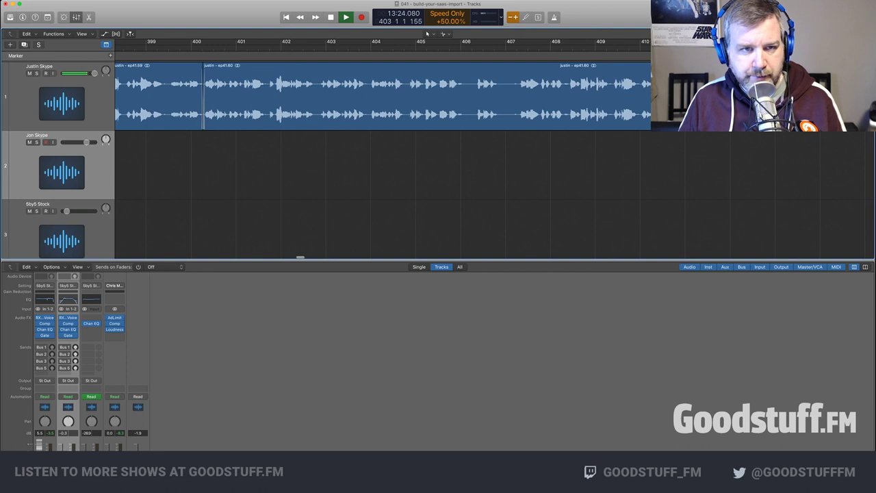
scroll(383, 157, right, 2)
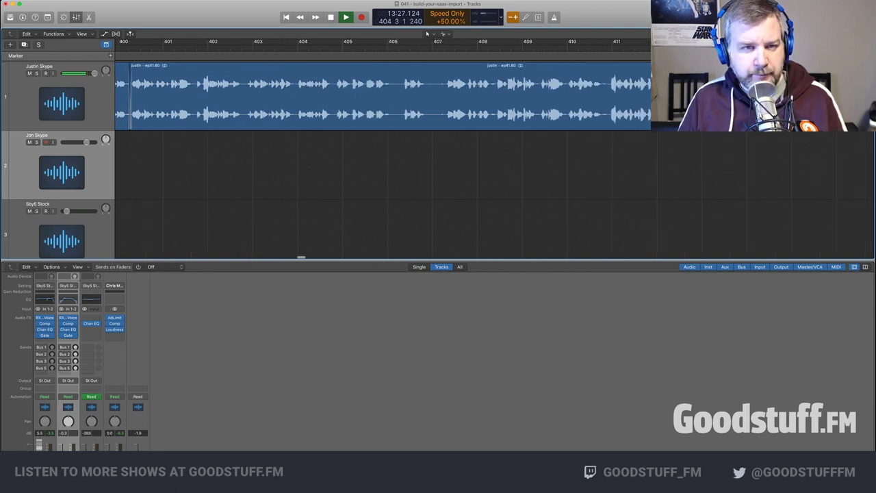
scroll(384, 158, right, 2)
click(373, 98)
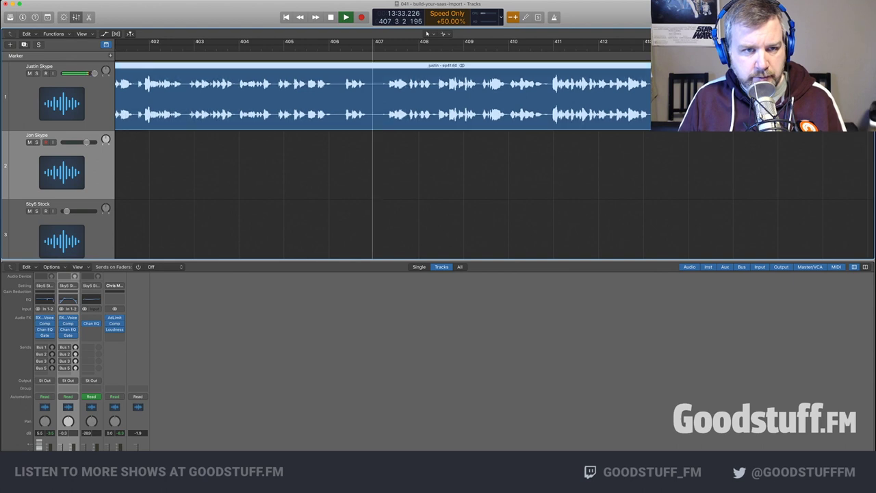
drag(374, 120, 390, 103)
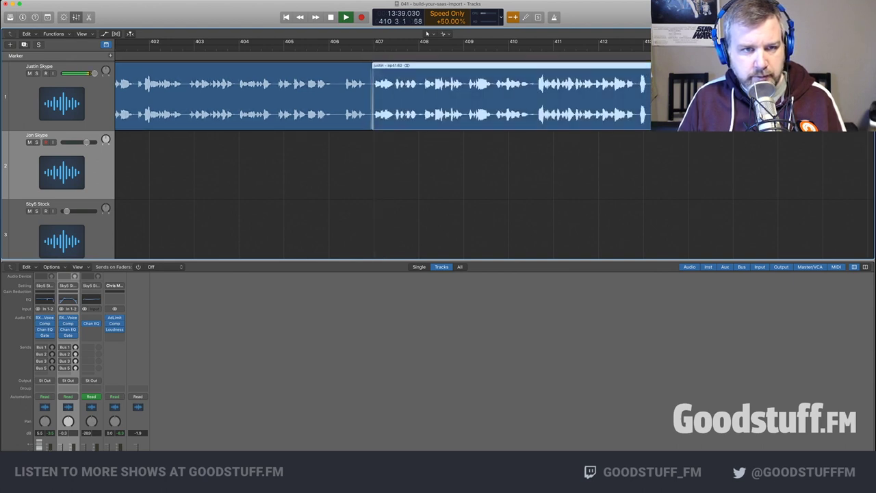
click(343, 49)
scroll(344, 96, right, 5)
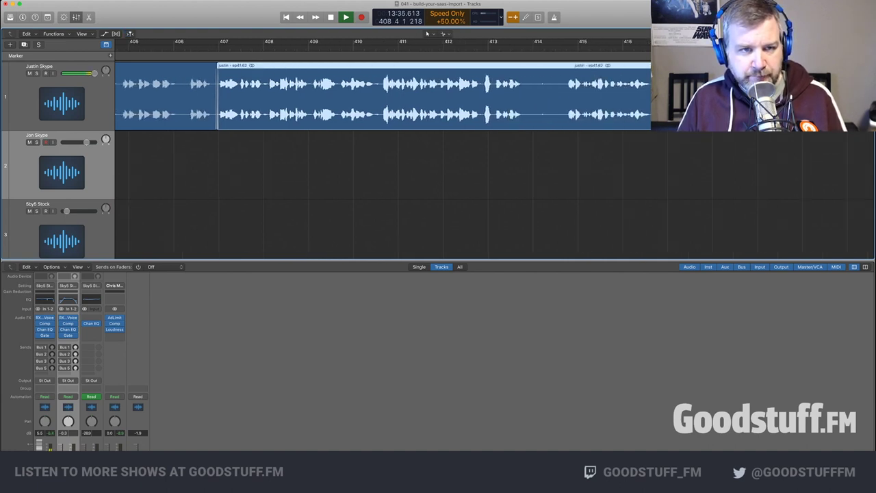
Pause and resume playback, trim the silence after about bar 413.8, close the gap and listen on
key(space)
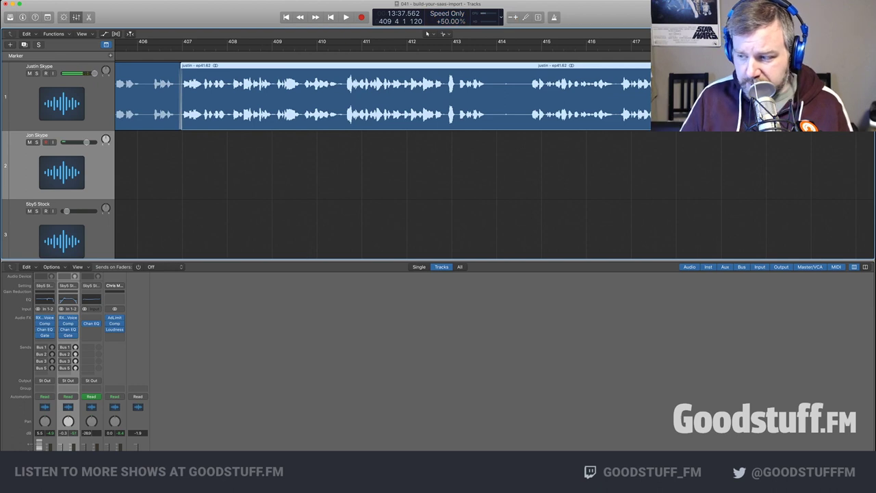
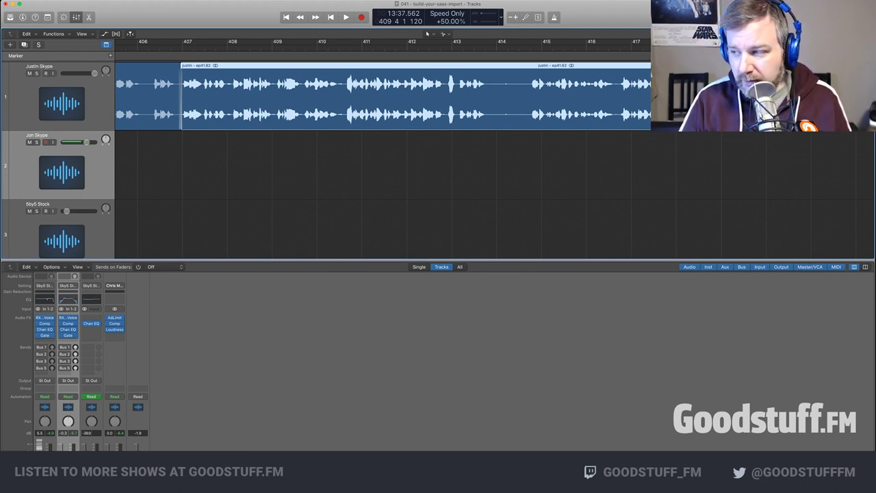
key(space)
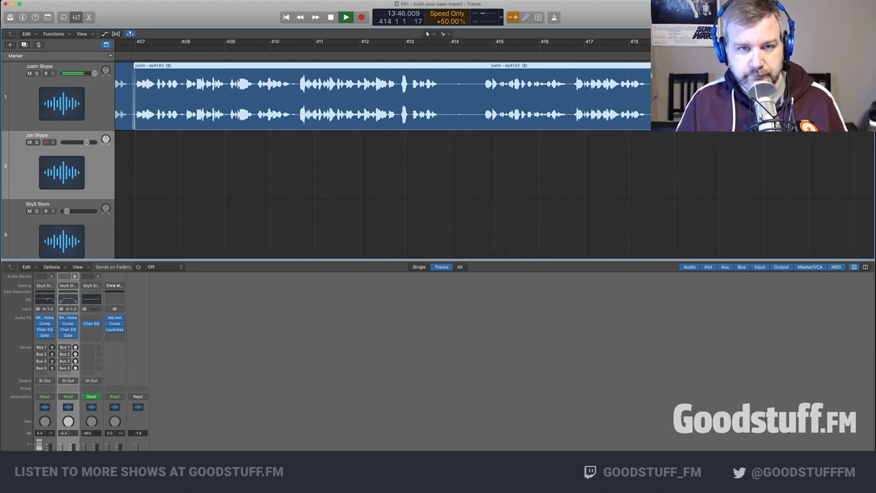
key(super+t)
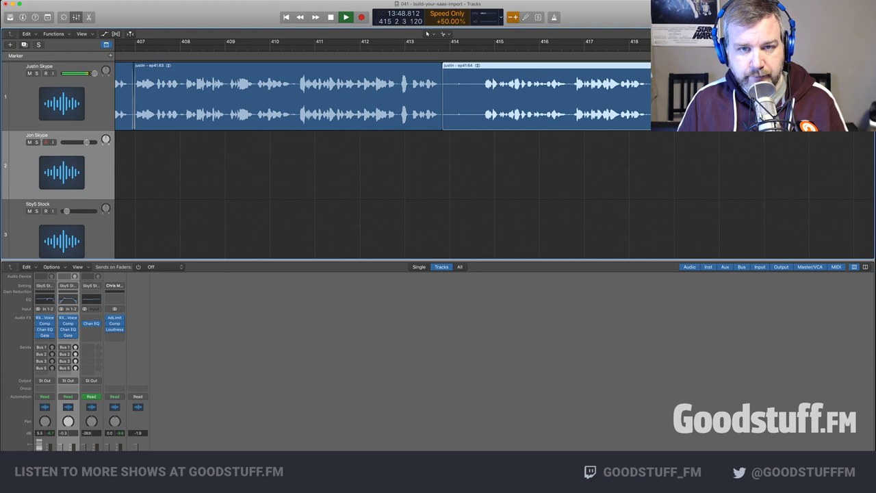
drag(444, 121, 461, 102)
click(482, 49)
scroll(482, 102, right, 5)
click(479, 168)
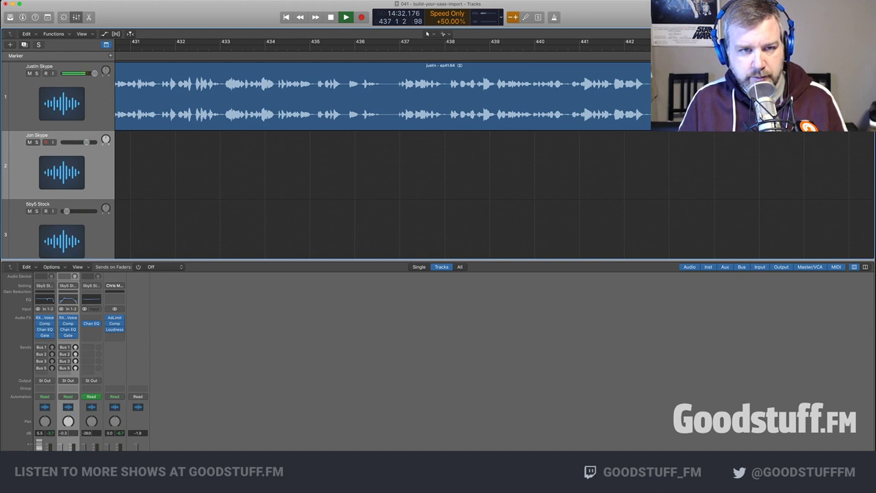
Cut the short pause out of the voice recording from about bar 436.7 and close the gap
super+click(387, 97)
drag(387, 122, 400, 103)
scroll(401, 103, right, 4)
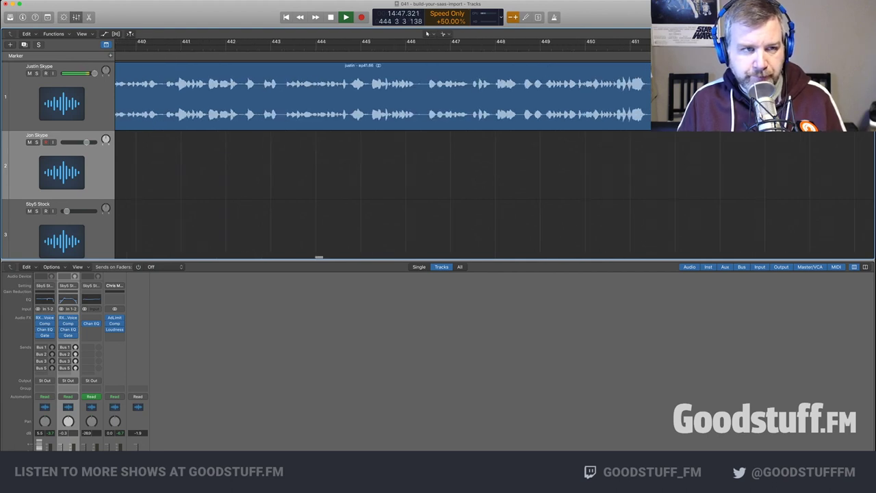
Replay the speech around bar 442, cut a short passage out from about bar 442.7 and close the gap
key(comma)
key(comma)
key(comma)
key(comma)
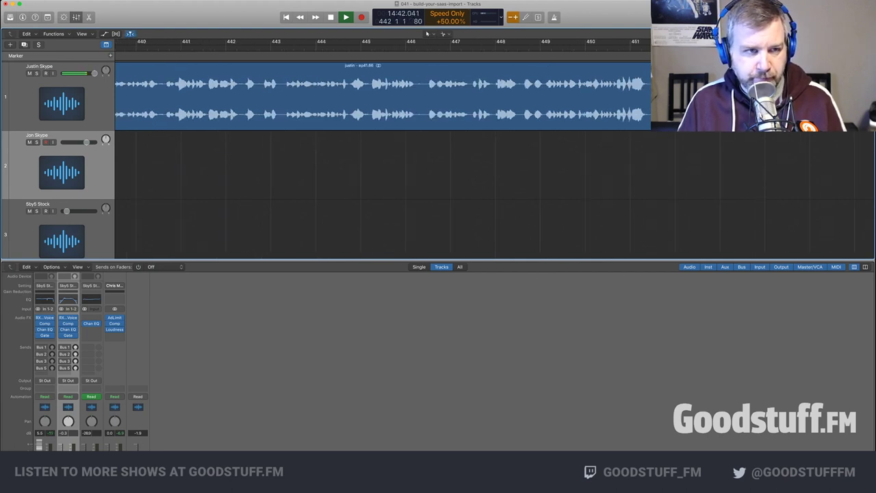
key(super+t)
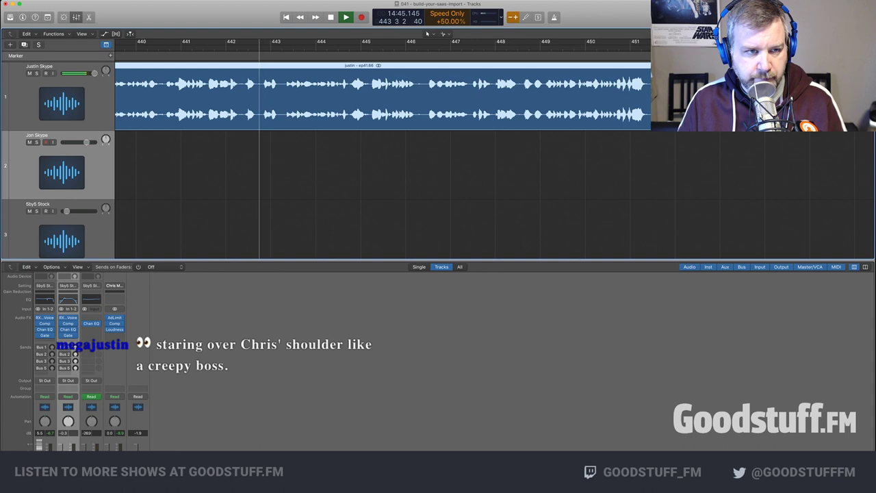
key(comma)
key(comma)
key(super+t)
key(BackSpace)
key(alt+bracketleft)
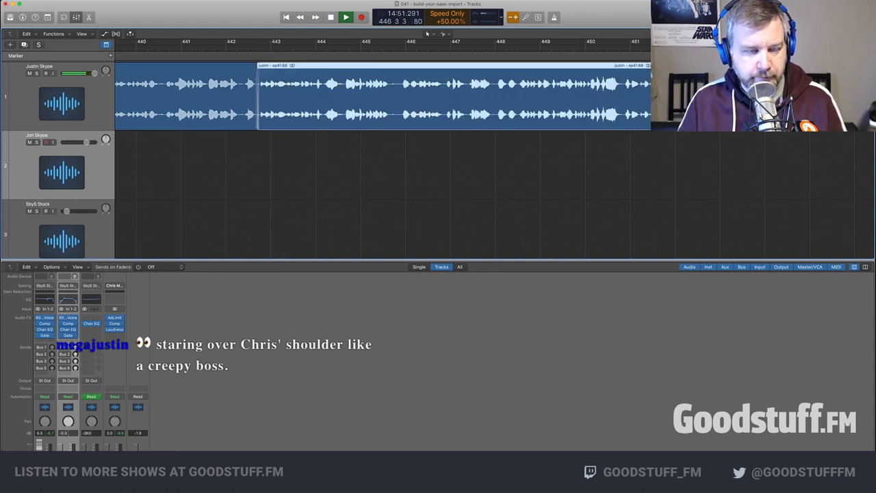
Replay the bar 442.7 join, split the voice recording at about bar 445.7, trim a sliver there and close the gap
key(comma)
key(comma)
key(comma)
scroll(383, 161, right, 3)
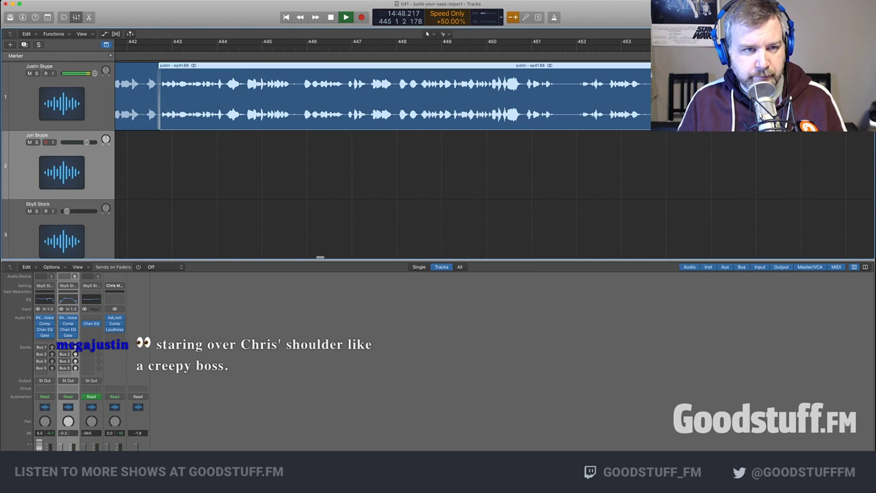
key(super+t)
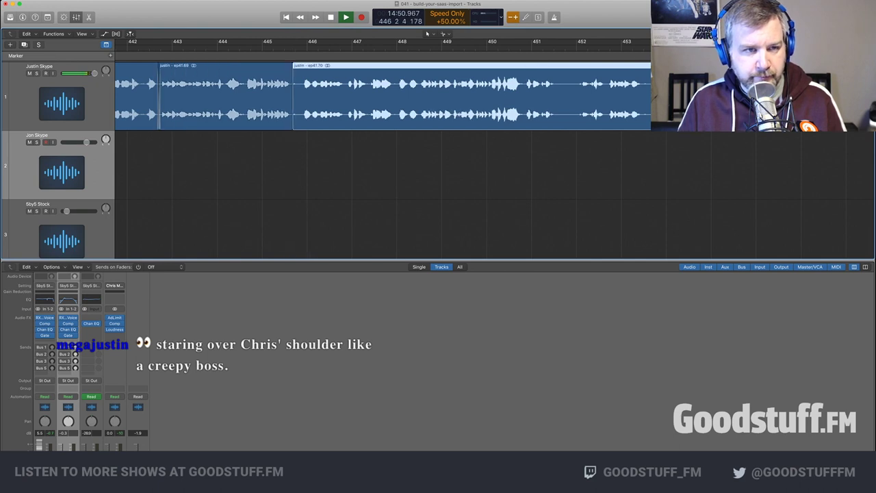
drag(294, 123, 298, 123)
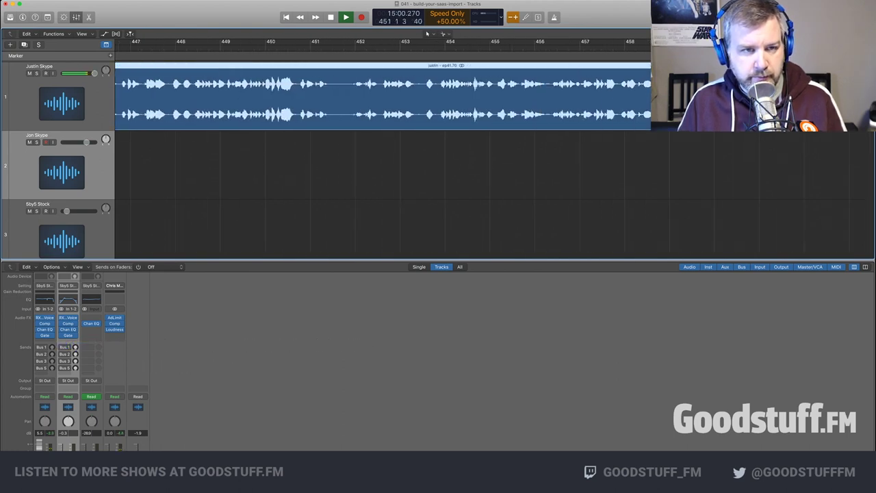
Split the voice recording at about bar 451.5, trim the silence there, close the gap and replay the join
key(comma)
key(super+t)
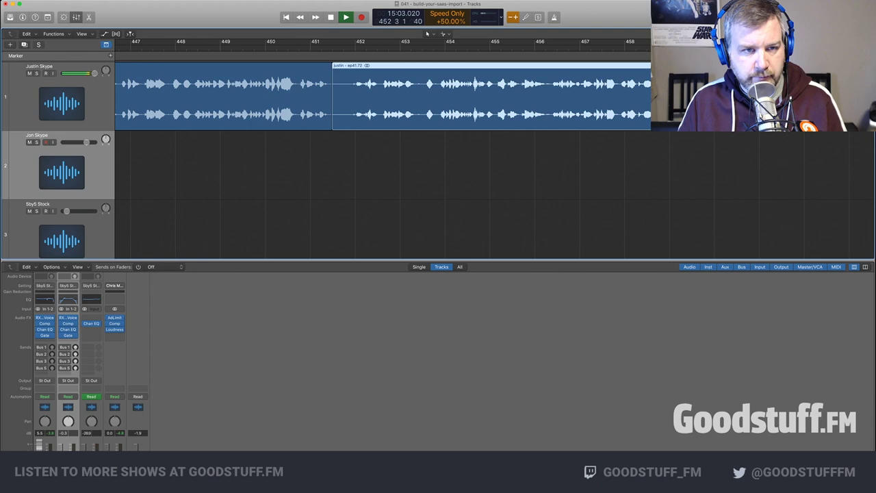
key(period)
key(super+t)
mouse_move(297, 106)
mouse_down()
mouse_move(301, 96)
mouse_move(292, 96)
mouse_up()
key(comma)
key(comma)
key(comma)
key(comma)
scroll(383, 164, right, 5)
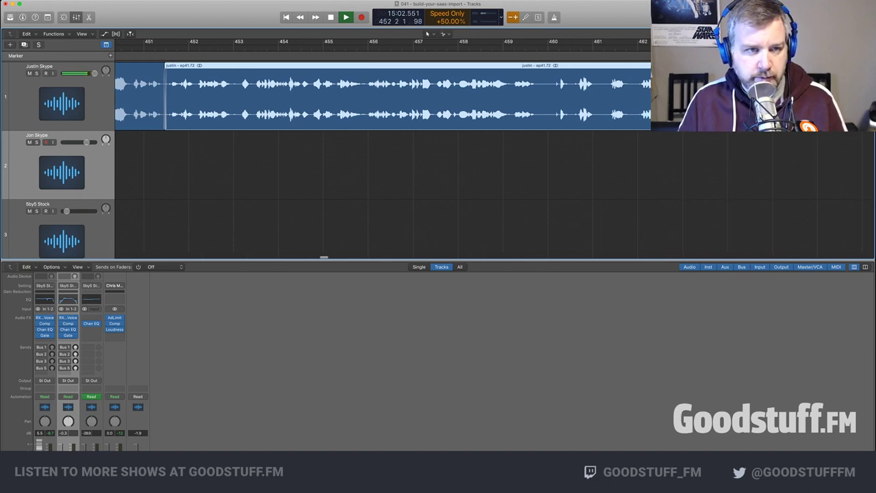
Split the voice recording at about bar 459.8, trim the pause there, close the gap and replay the join
click(383, 165)
scroll(383, 165, left, 3)
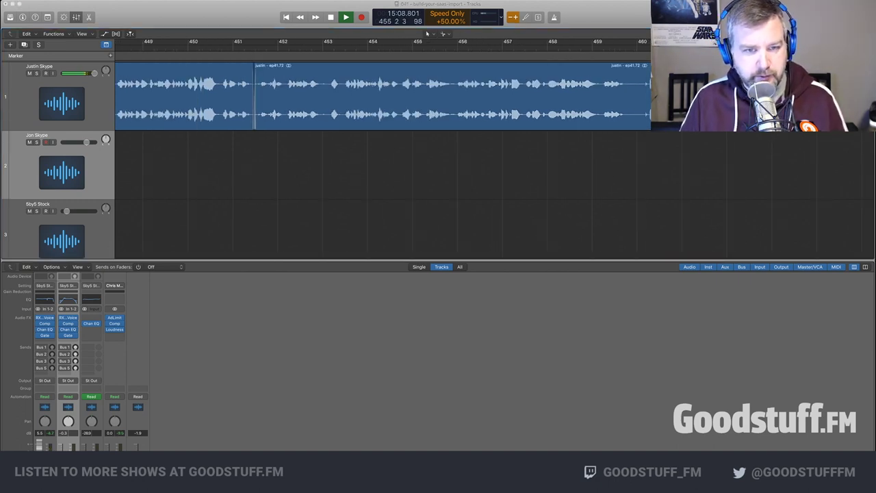
click(383, 165)
scroll(384, 164, right, 4)
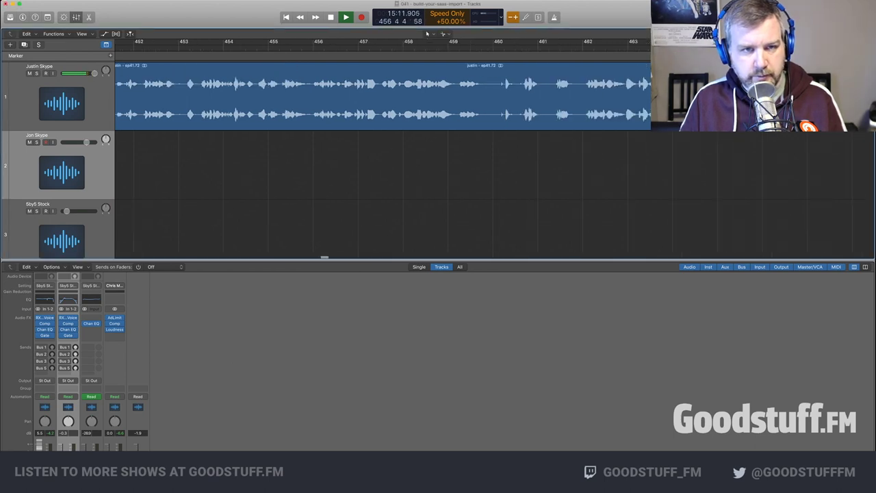
scroll(384, 165, right, 2)
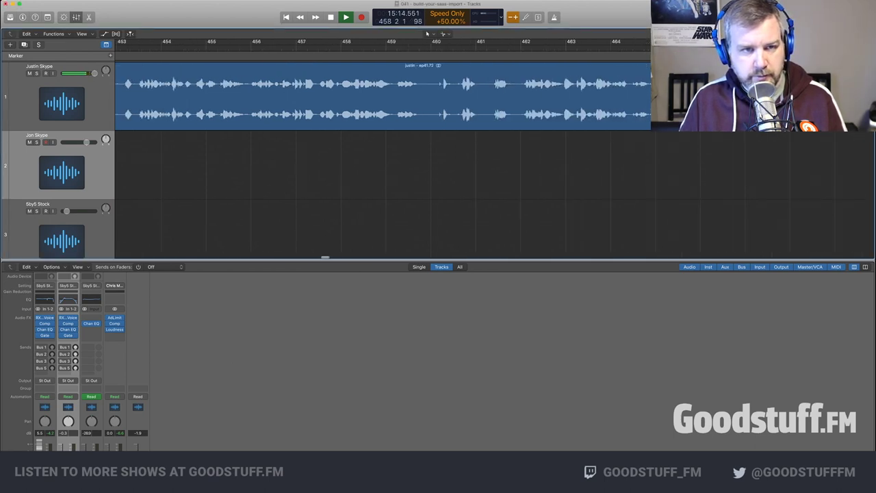
scroll(427, 33, right, 2)
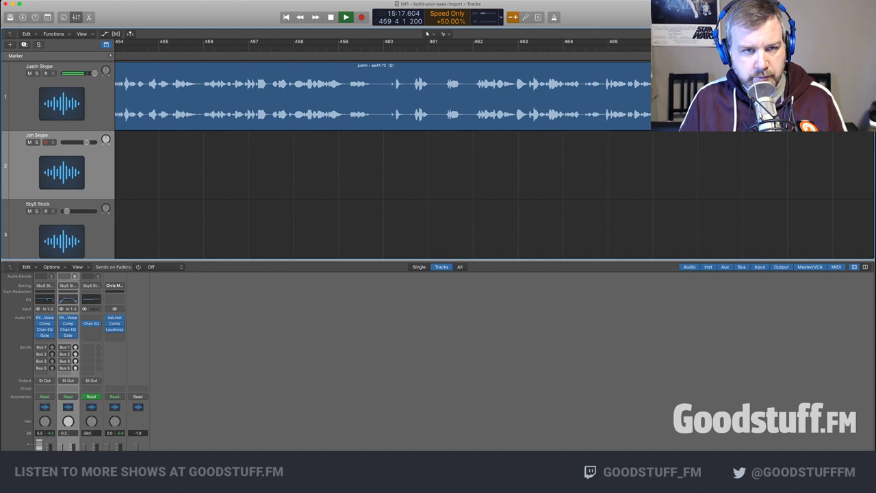
key(super+t)
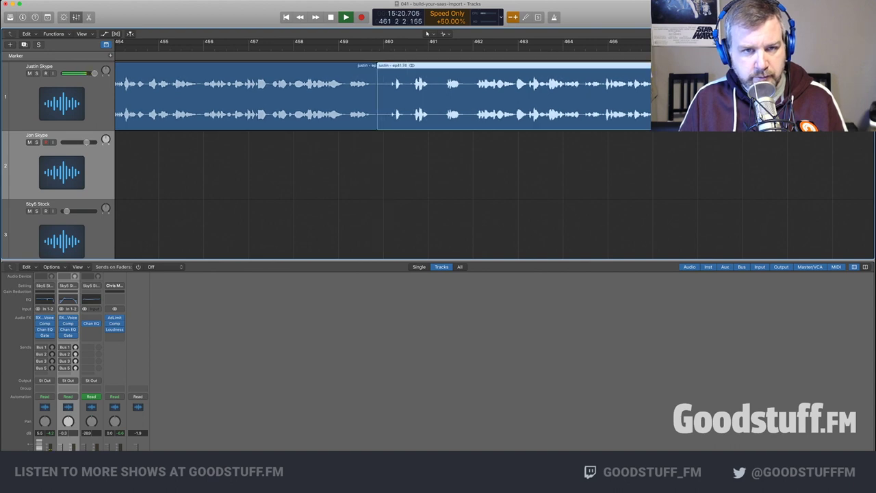
mouse_move(379, 122)
mouse_down()
mouse_move(474, 122)
mouse_move(380, 122)
mouse_up()
click(356, 47)
scroll(356, 165, right, 4)
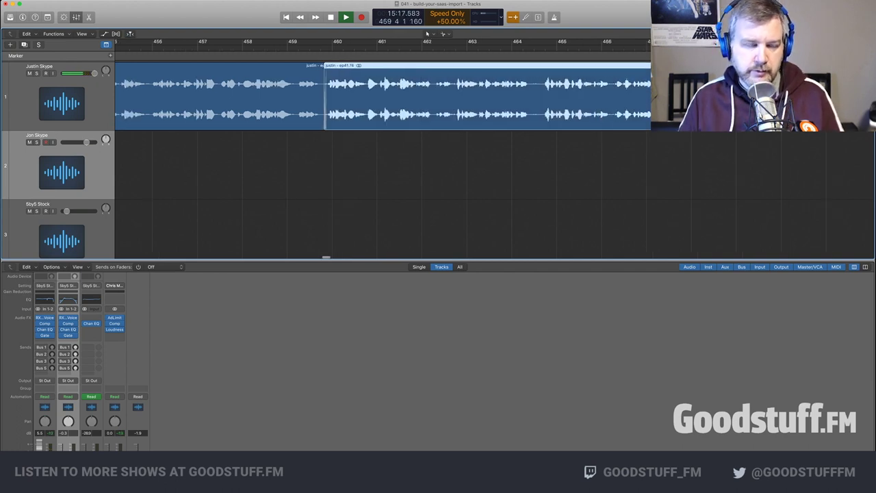
click(355, 164)
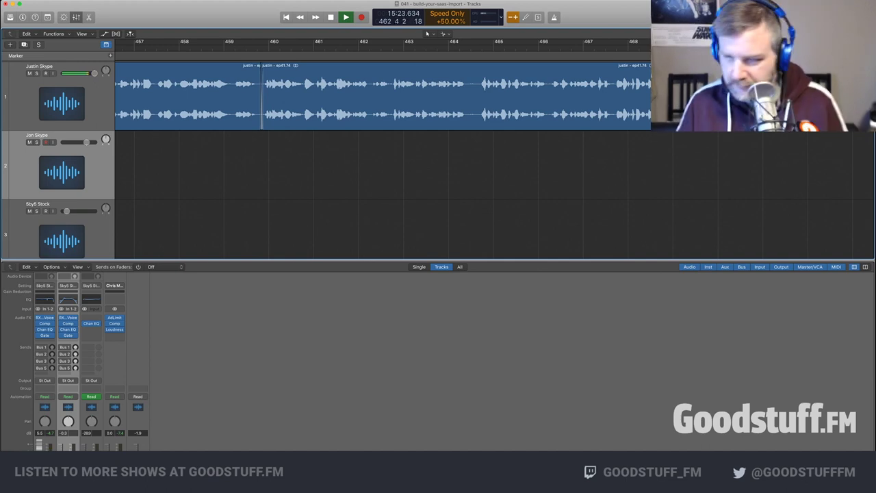
Replay the speech from about bar 463.5, cut the short pause out at about bar 464.3 and close the gap
key(space)
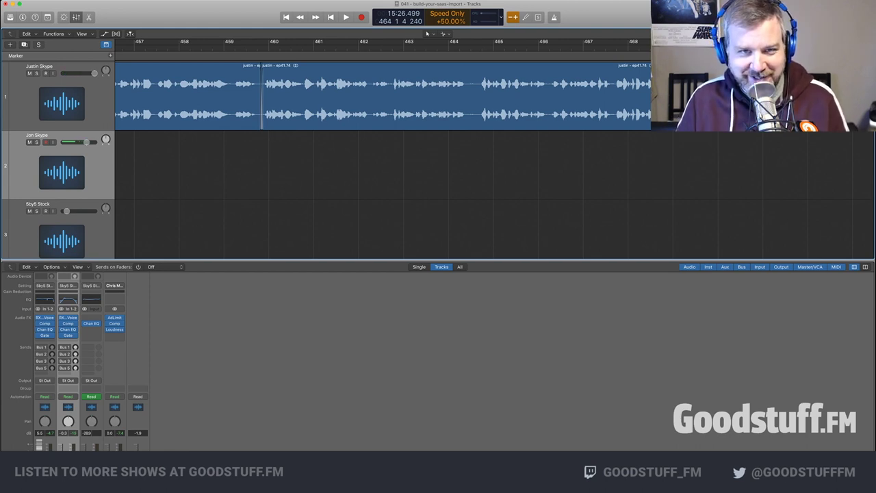
key(comma)
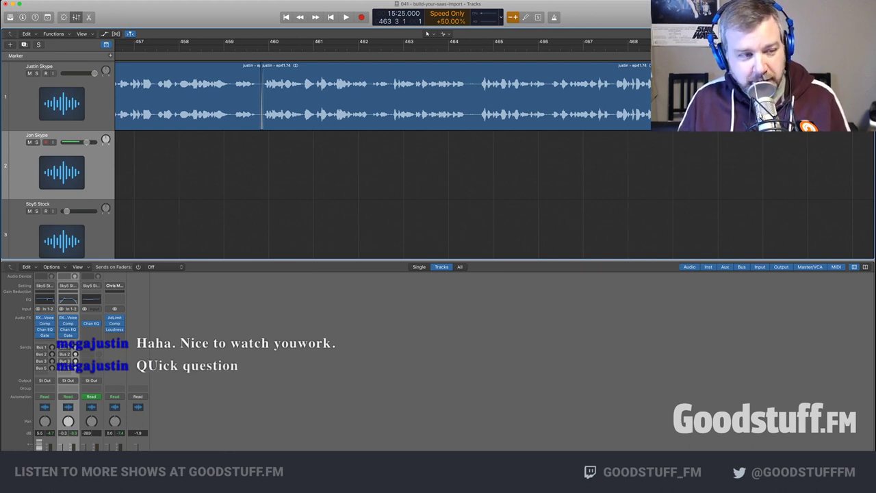
key(space)
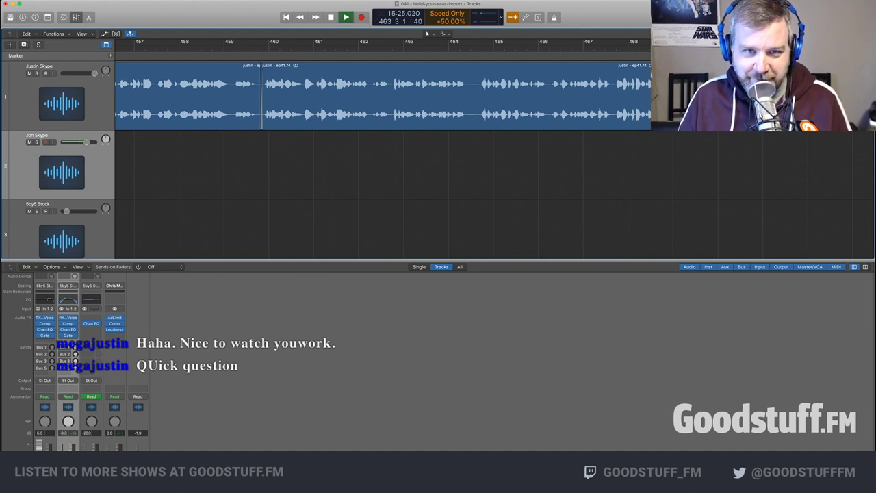
mouse_move(483, 97)
mouse_down()
mouse_move(468, 97)
mouse_move(477, 103)
mouse_up()
key(space)
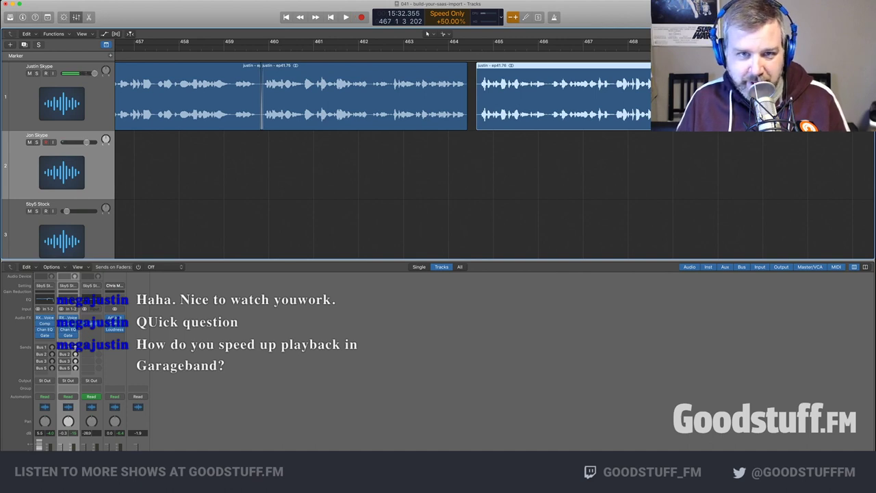
drag(492, 99, 482, 99)
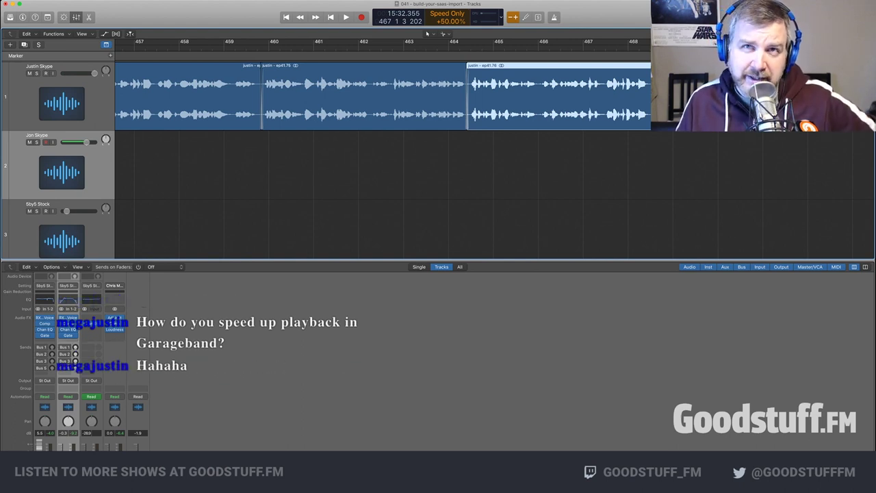
scroll(384, 96, right, 5)
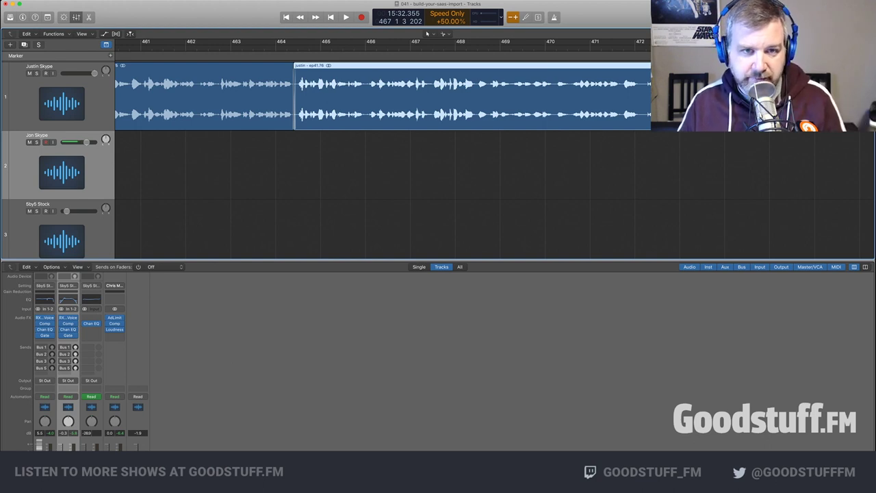
drag(356, 99, 499, 99)
key(super+z)
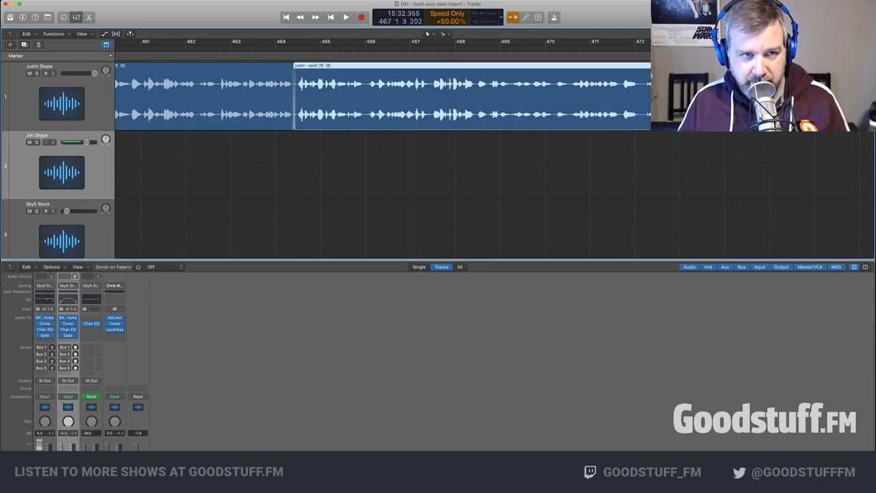
Replay the voice recording from about bar 463.7 across the bar 464.3 join and check the waveform that follows
click(270, 49)
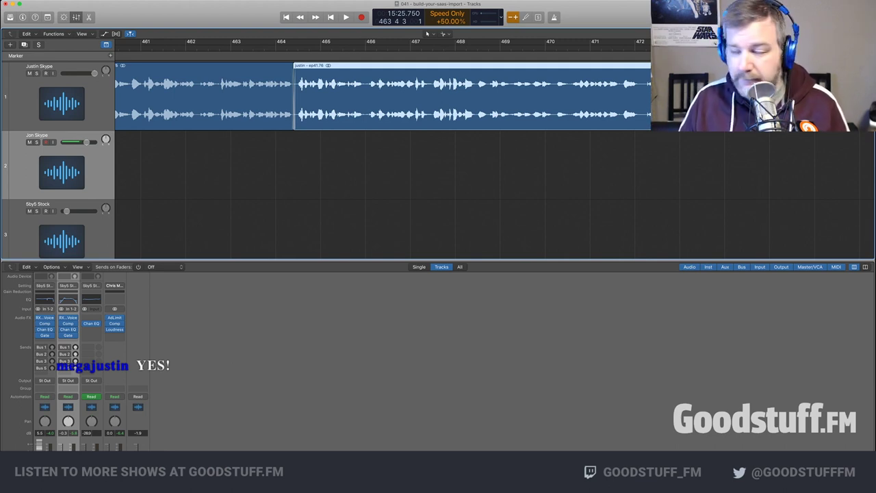
key(space)
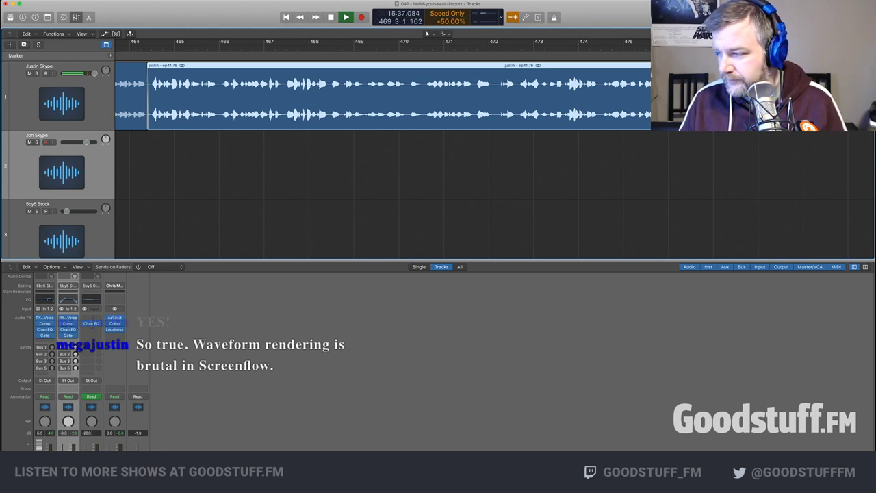
key(space)
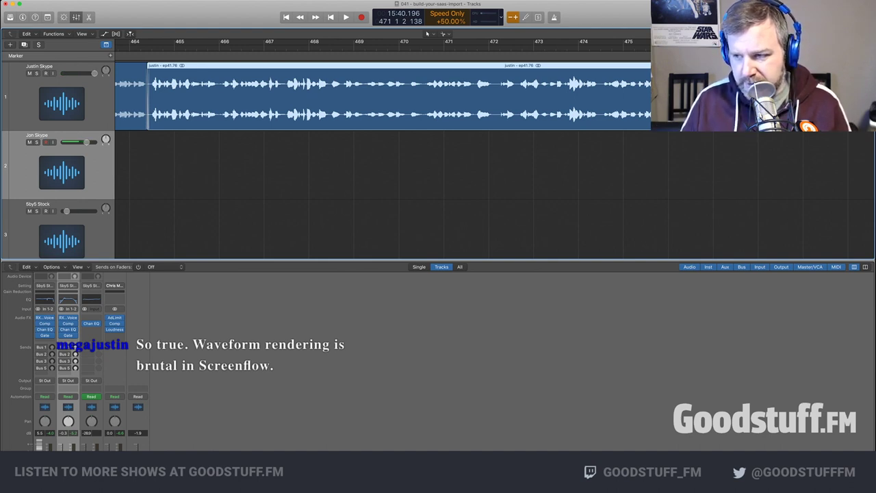
key(super+Tab)
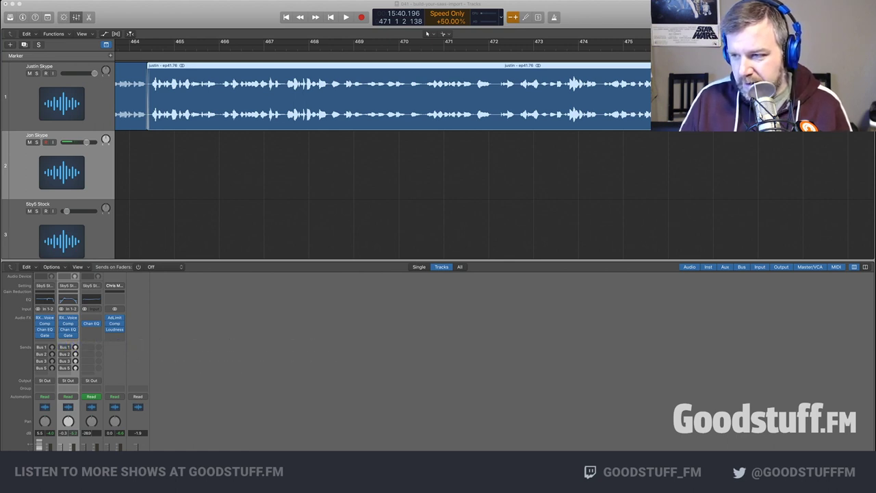
key(super+Tab)
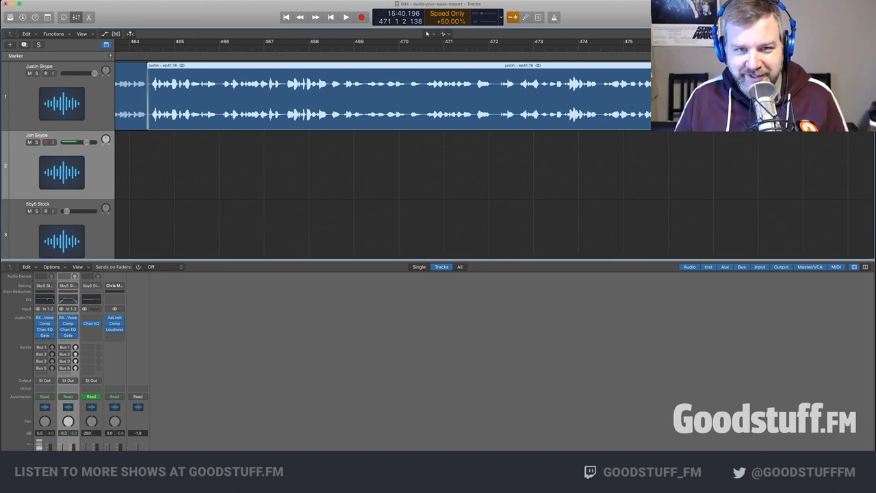
key(space)
key(space)
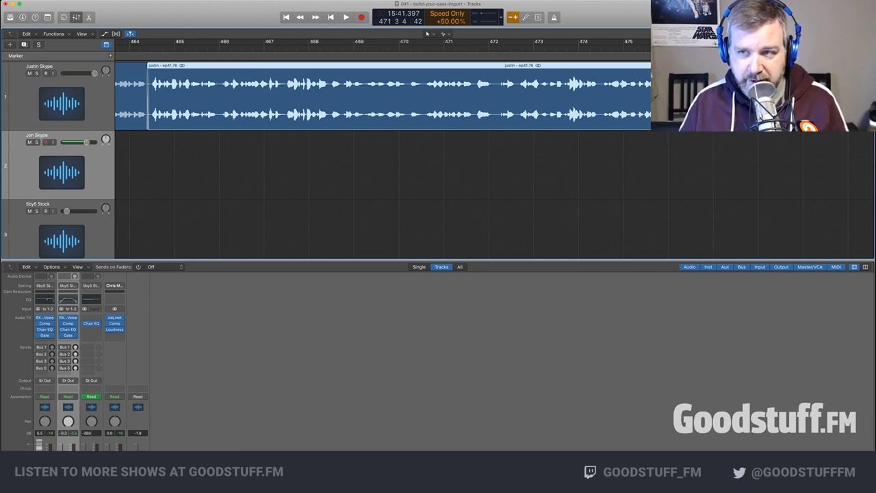
scroll(383, 157, right, 5)
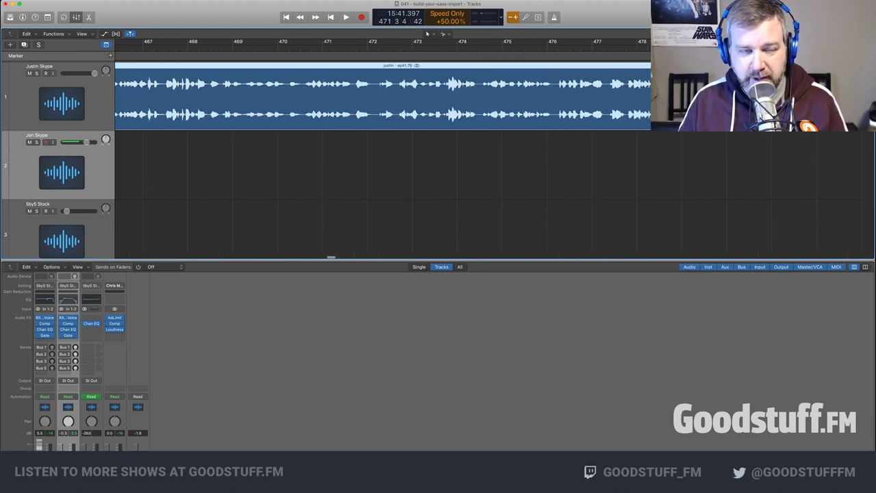
scroll(427, 33, right, 3)
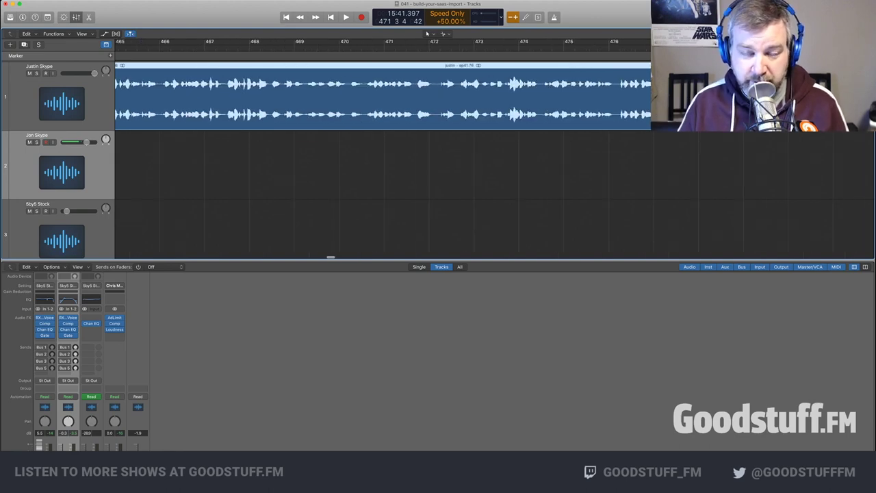
scroll(383, 165, right, 4)
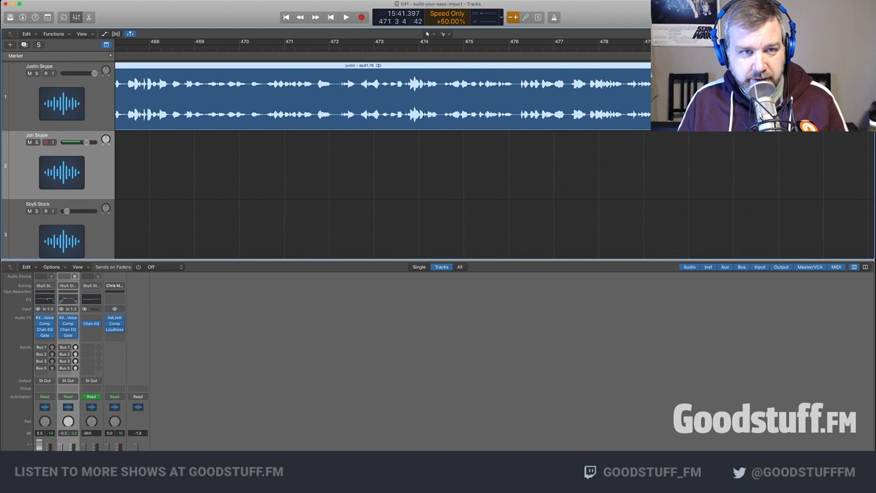
Cut the long silence between about bars 479.8 and 483.2 out of the voice recording and close the gap
key(space)
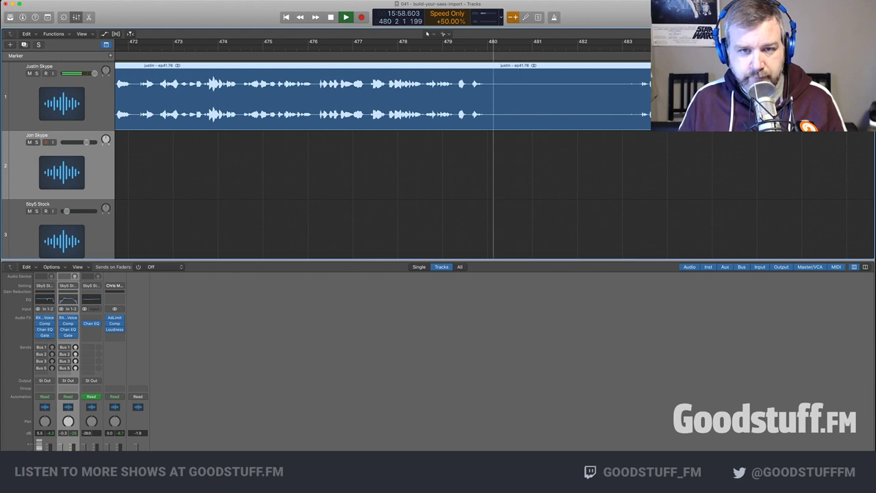
key(super+t)
drag(487, 124, 637, 124)
scroll(637, 123, right, 5)
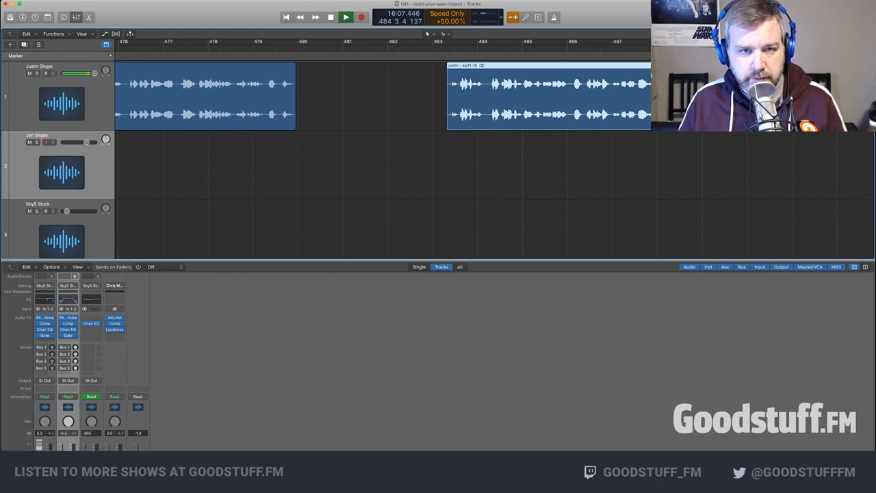
drag(448, 124, 294, 124)
key(shift+space)
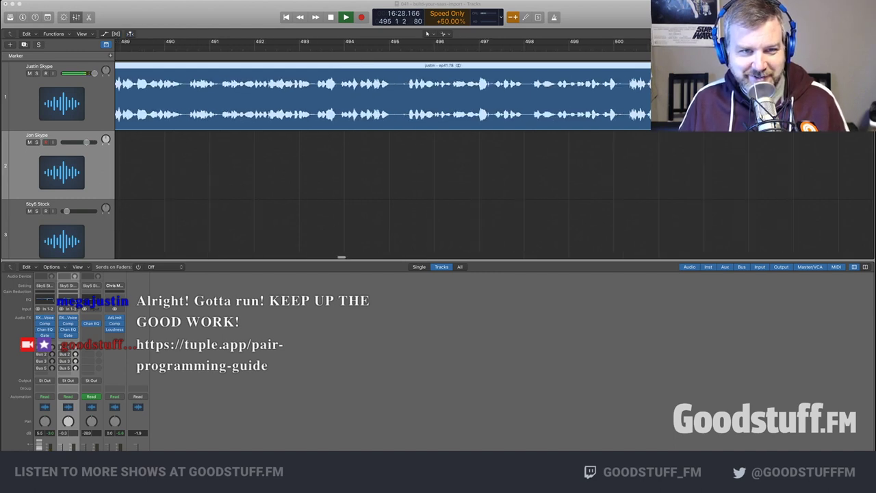
Cut the short pauses at about bars 495 and 504 out of the voice recording
click(396, 124)
drag(395, 124, 406, 124)
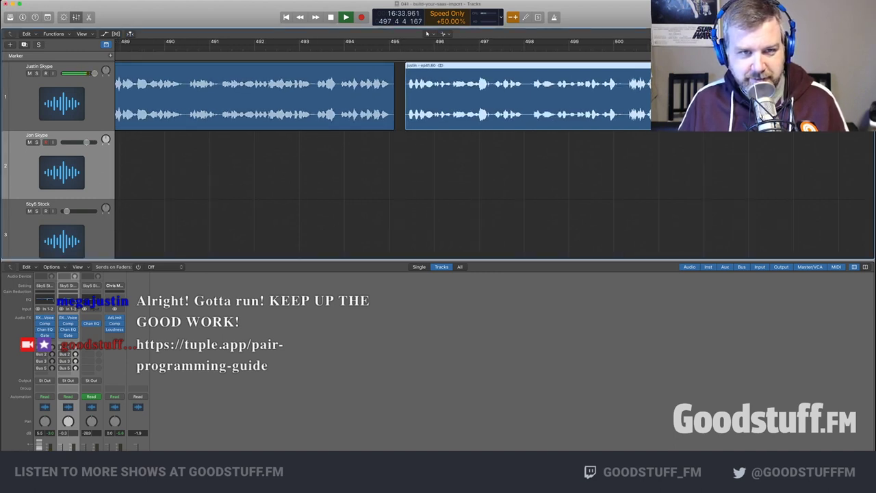
key(super+z)
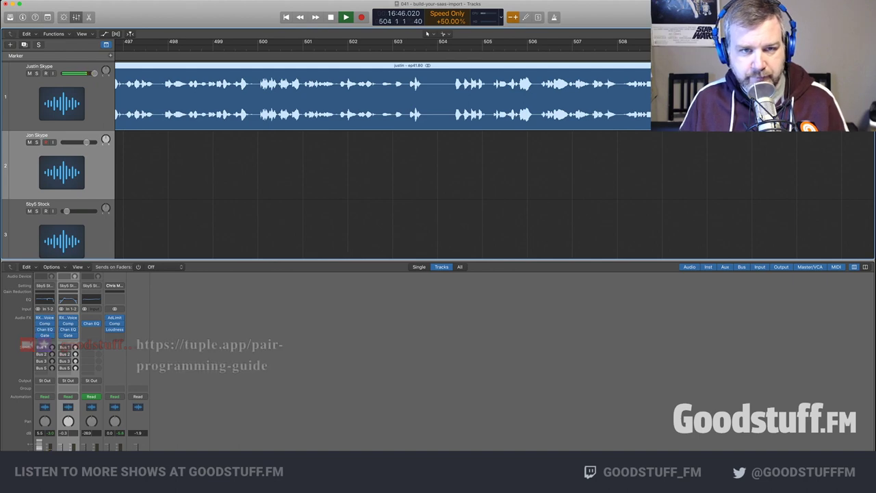
key(super+t)
key(Delete)
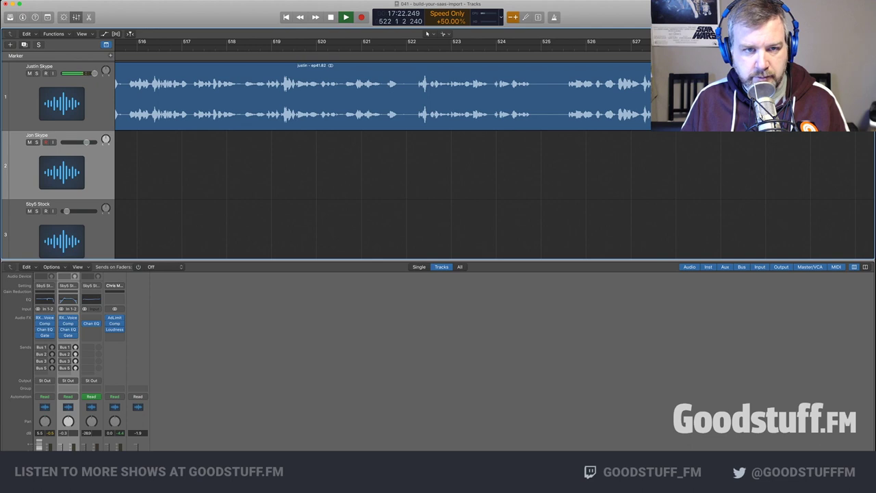
Split the voice recording at about bar 521.8, trim the short pause there and close the gap
click(402, 96)
key(super+t)
key(super+bracketleft)
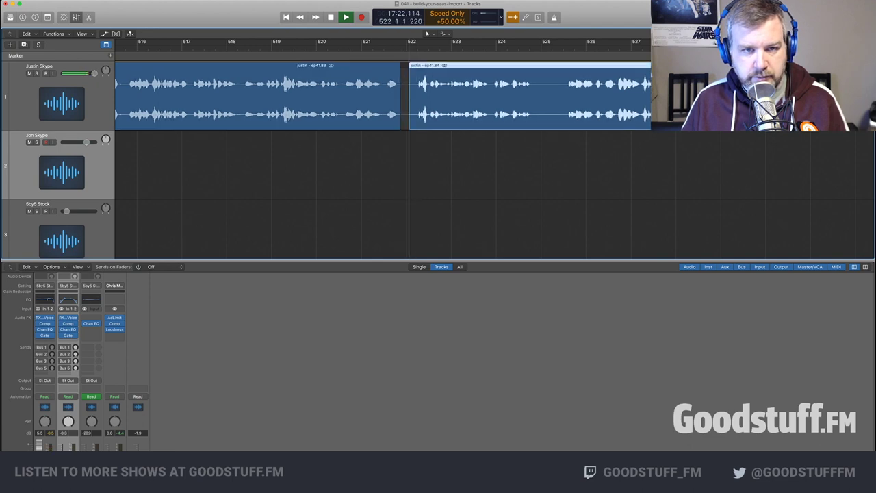
key(super+bracketleft)
key(alt+bracketleft)
key(shift+space)
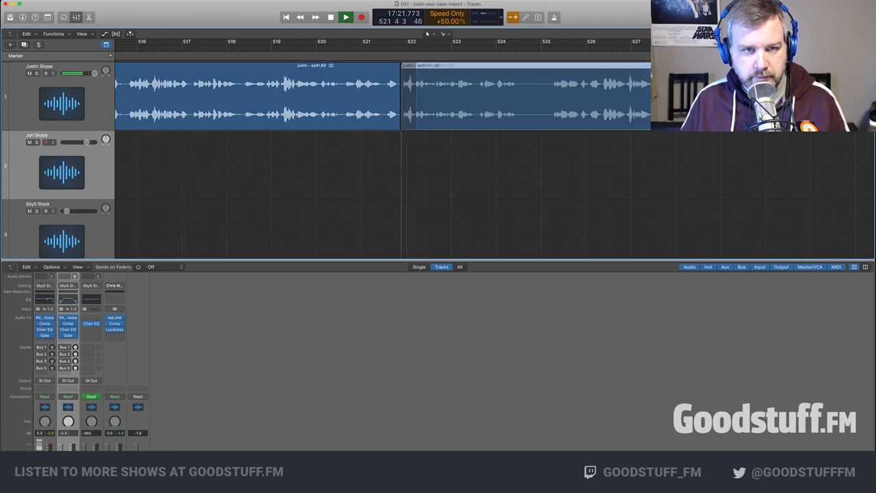
scroll(402, 96, right, 1)
key(shift+space)
scroll(402, 96, right, 4)
key(alt+shift+d)
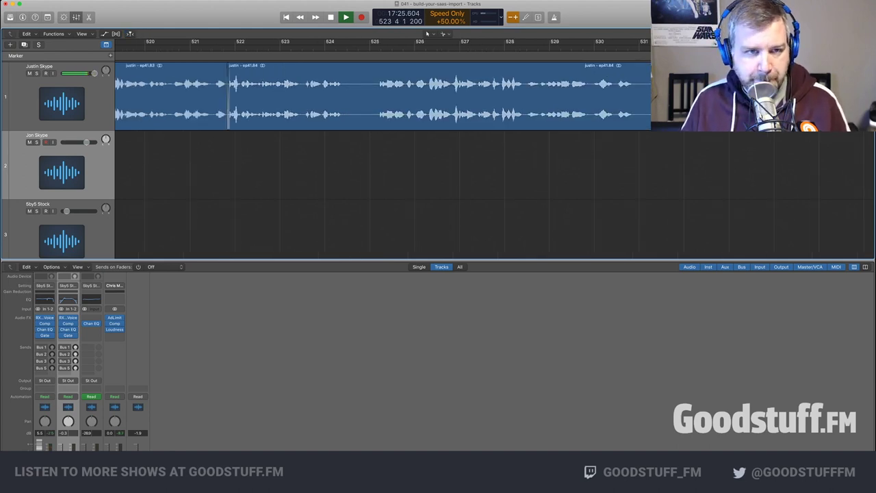
Cut the silence between about bars 524.4 and 525 out of the voice recording, close the gap and replay from about bar 529
key(super+t)
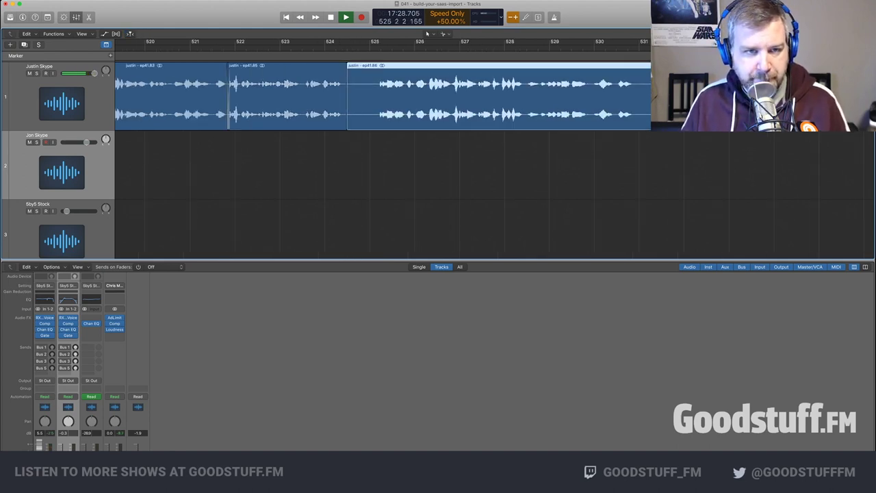
drag(349, 121, 374, 103)
scroll(374, 103, right, 4)
click(240, 164)
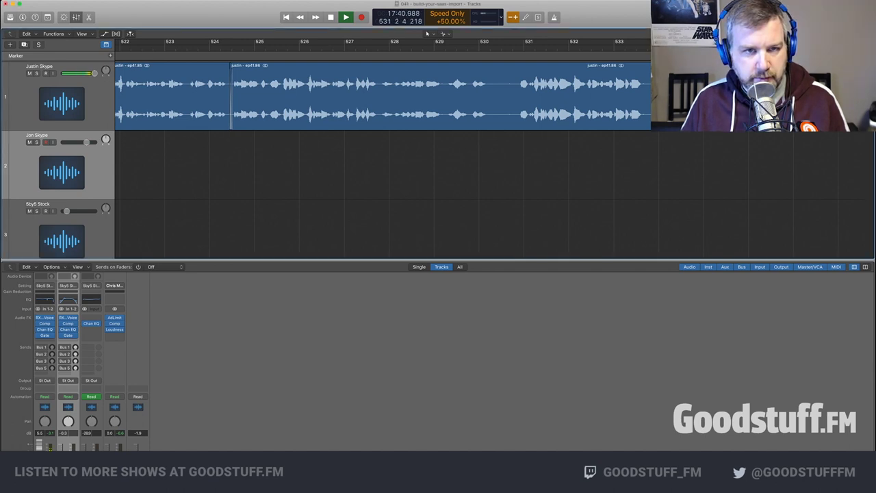
click(415, 47)
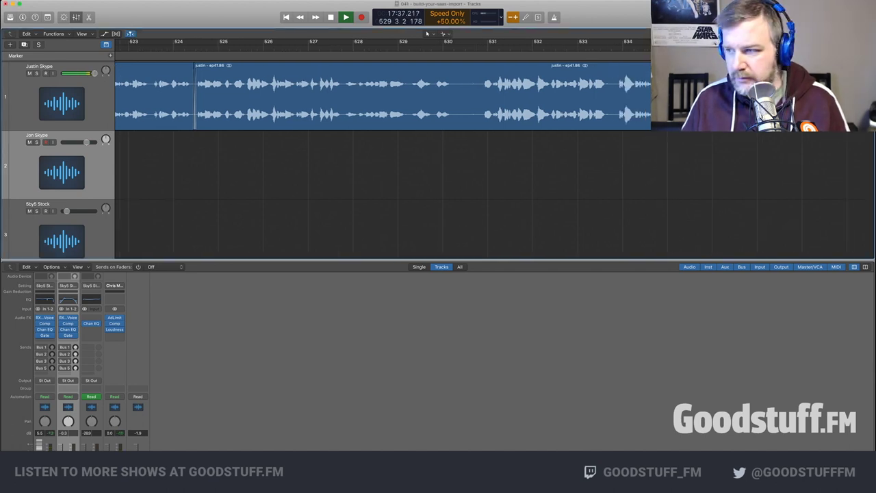
Cut the silence between about bars 530.3 and 530.8 out of the voice recording and close the gap
scroll(415, 96, right, 4)
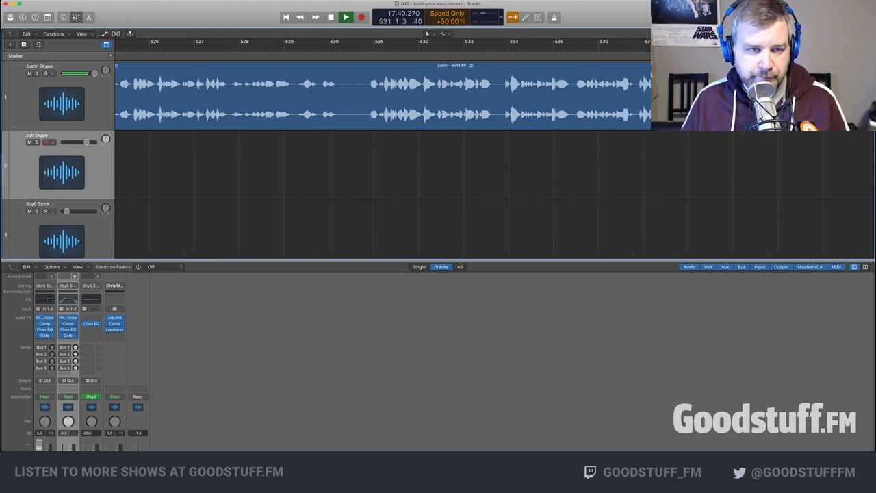
super+click(345, 99)
drag(347, 119, 367, 119)
scroll(367, 119, right, 2)
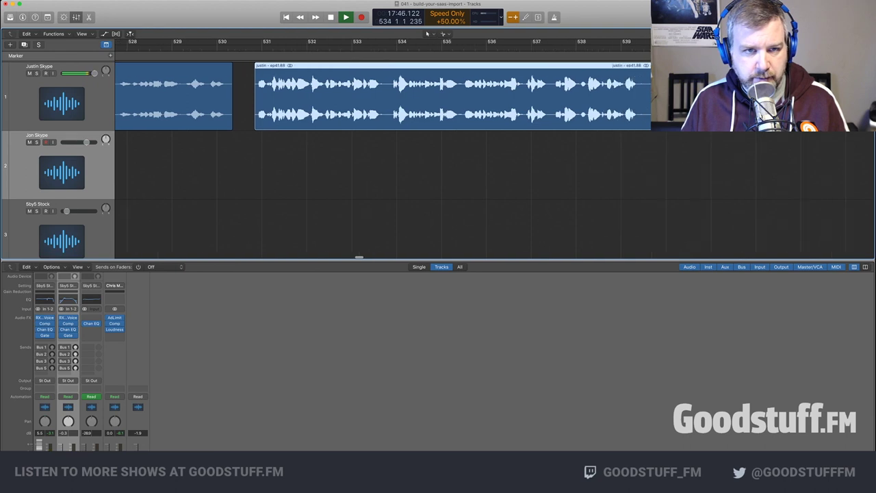
drag(326, 104, 304, 103)
scroll(304, 104, right, 2)
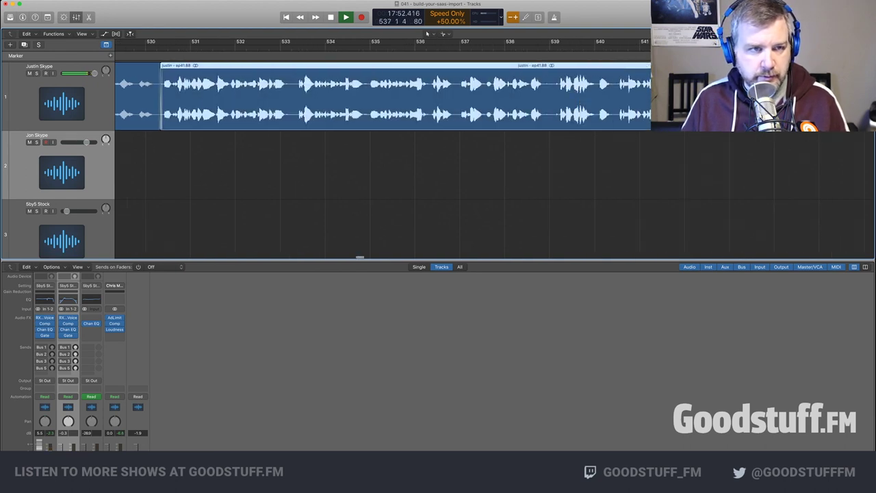
Split the voice recording at about bar 538.8, trim the short pause there and close the gap
key(space)
key(space)
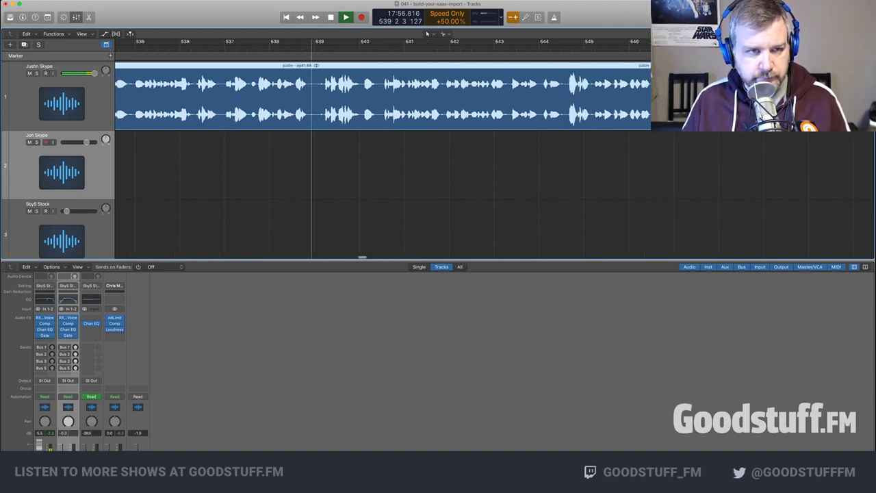
key(super+t)
key(super+bracketleft)
mouse_move(320, 113)
mouse_down()
mouse_move(335, 106)
mouse_move(322, 106)
mouse_up()
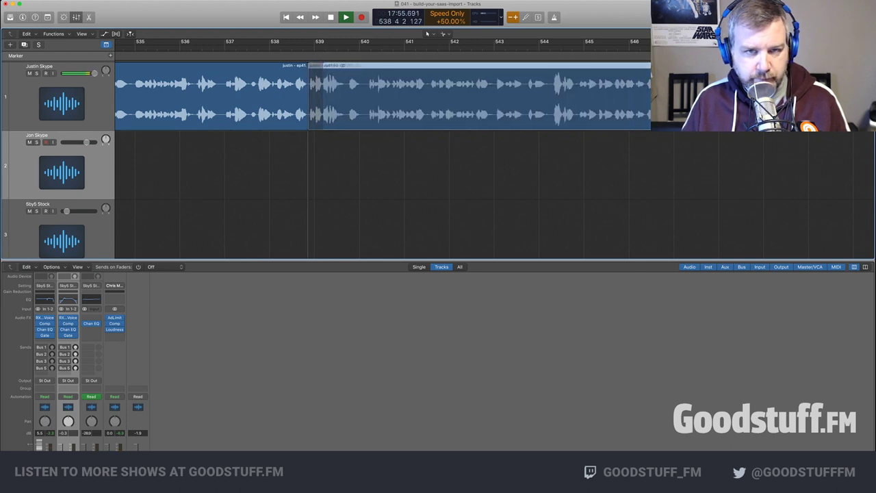
Replay the voice recording around bars 530 to 543 to locate the start of the sponsor segment
scroll(323, 106, left, 12)
scroll(323, 106, right, 5)
key(space)
scroll(322, 106, right, 5)
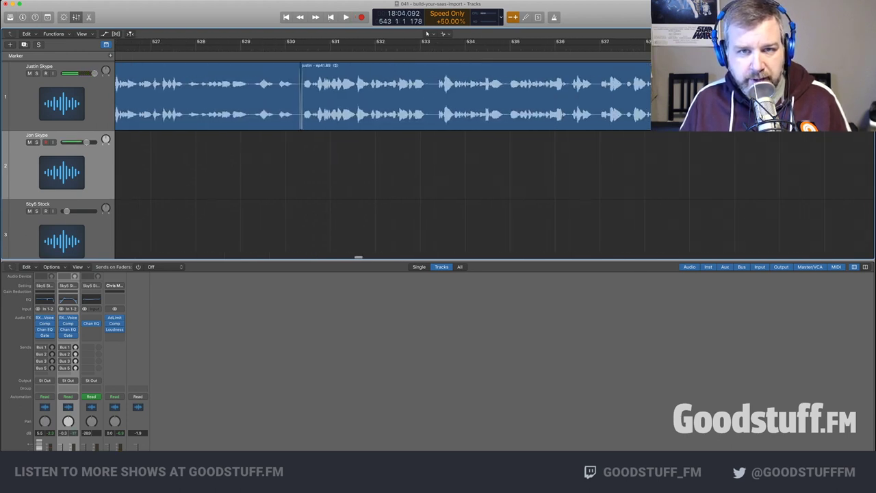
key(space)
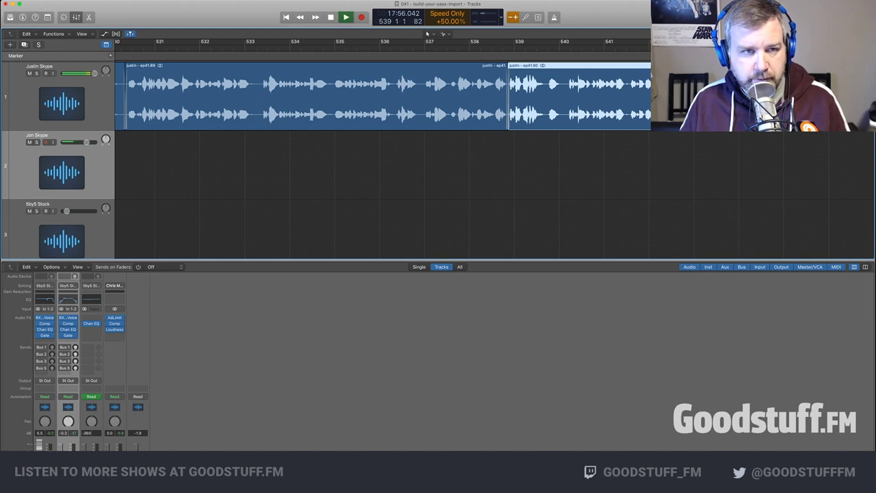
key(space)
scroll(323, 106, left, 5)
key(space)
key(space)
key(space)
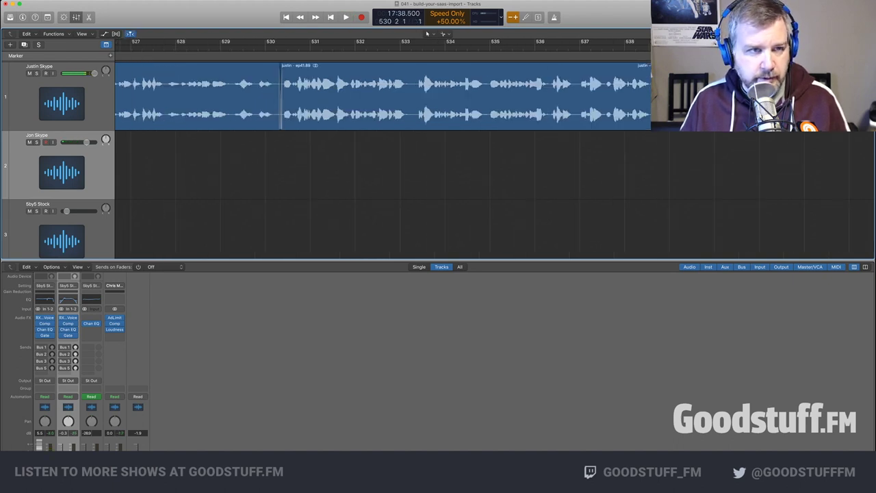
Add a chapter marker at bar 530, beat 3, named "Sponsor: Alitu"
click(288, 49)
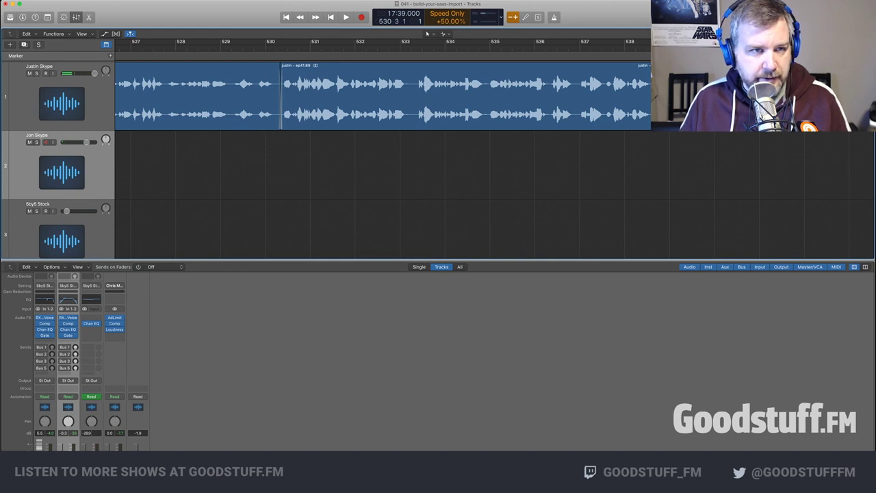
key(alt+apostrophe)
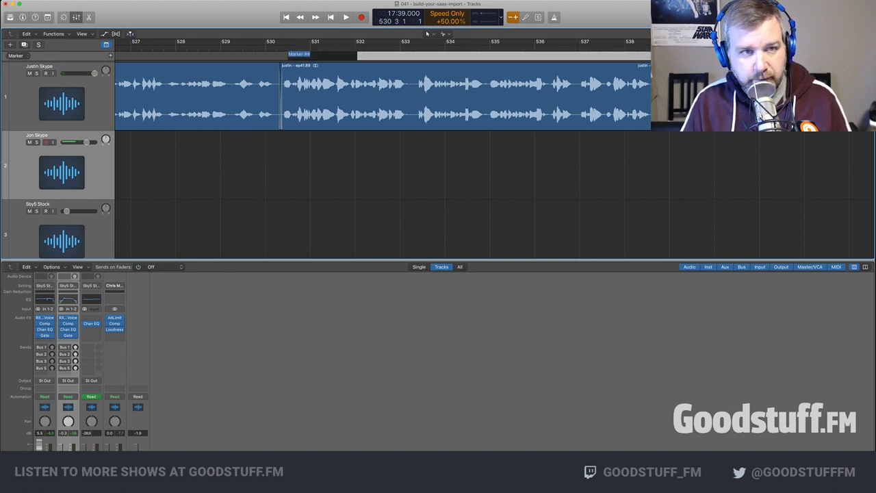
text(Marker 5)
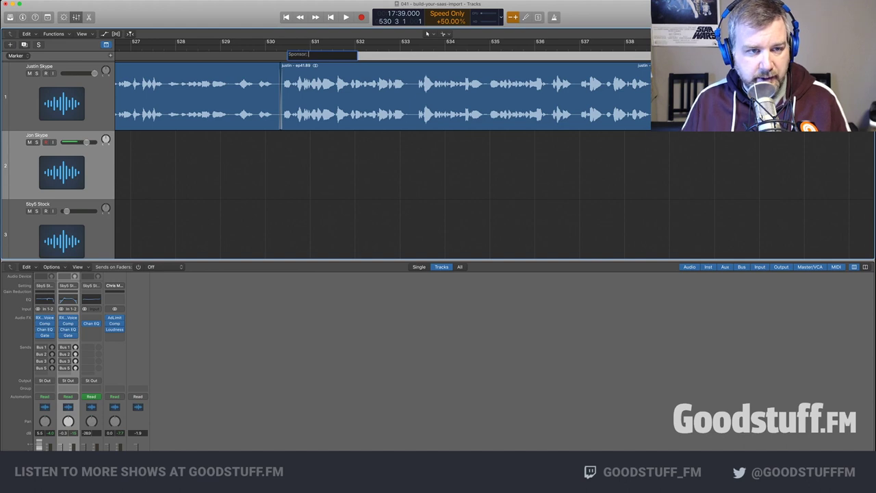
key(Return)
key(super+Tab)
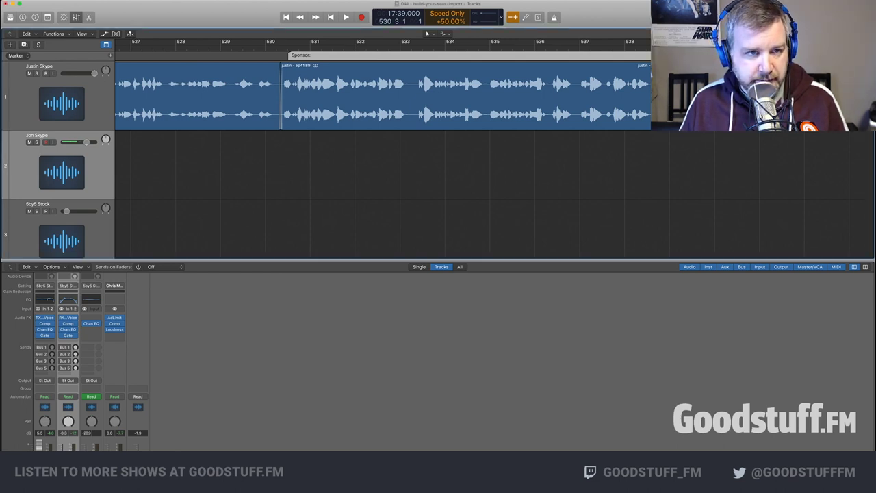
key(shift+apostrophe)
key(Right)
text(Alitu)
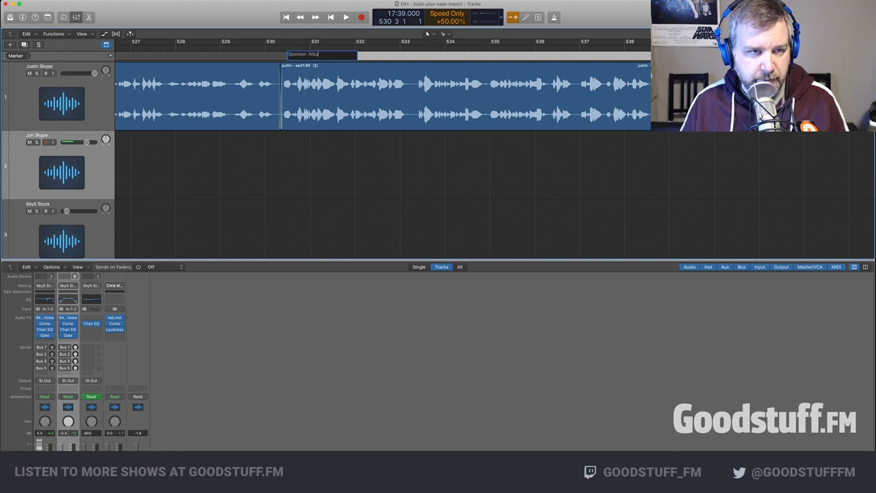
key(Return)
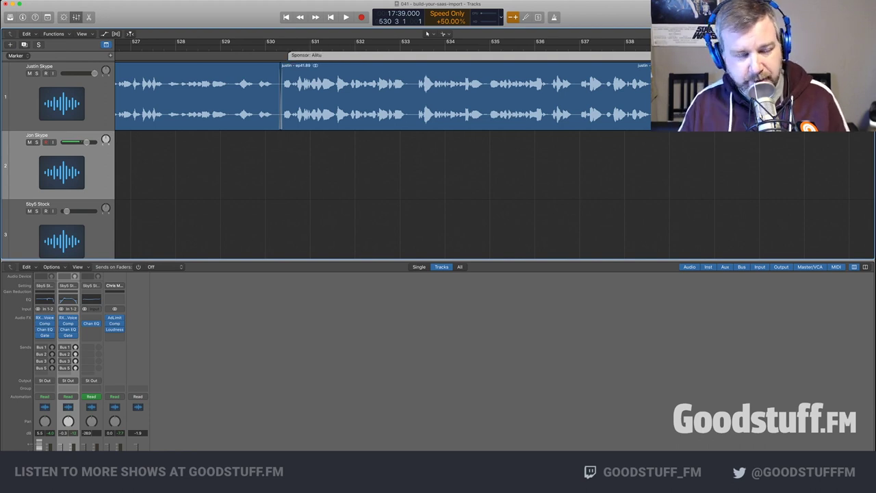
Split the voice recording at about bar 553.7 and trim away the passage up to about bar 554.7
scroll(383, 160, right, 4)
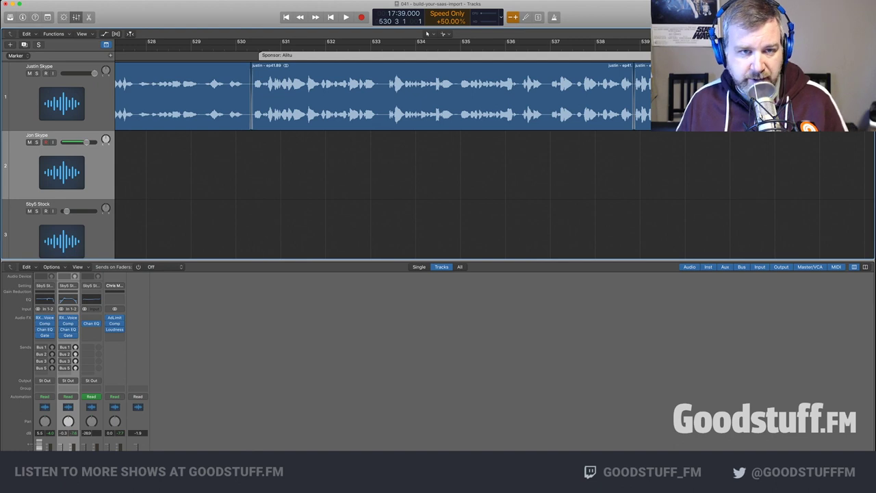
key(space)
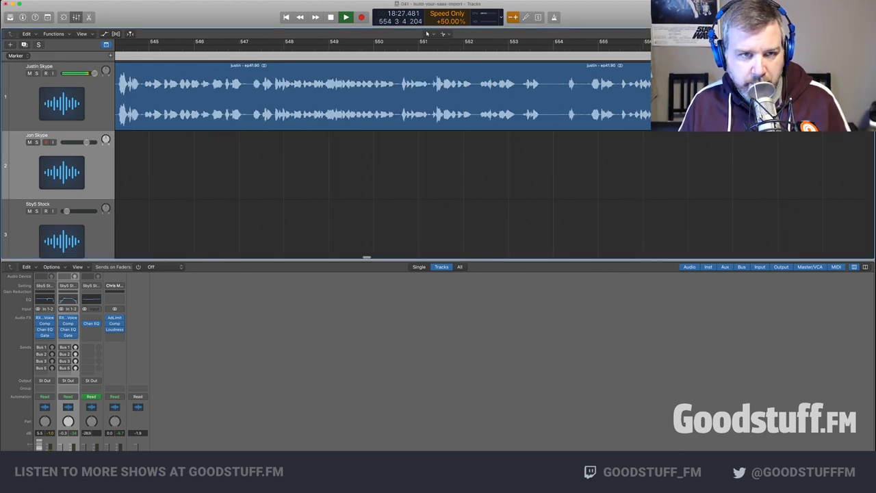
key(space)
key(space)
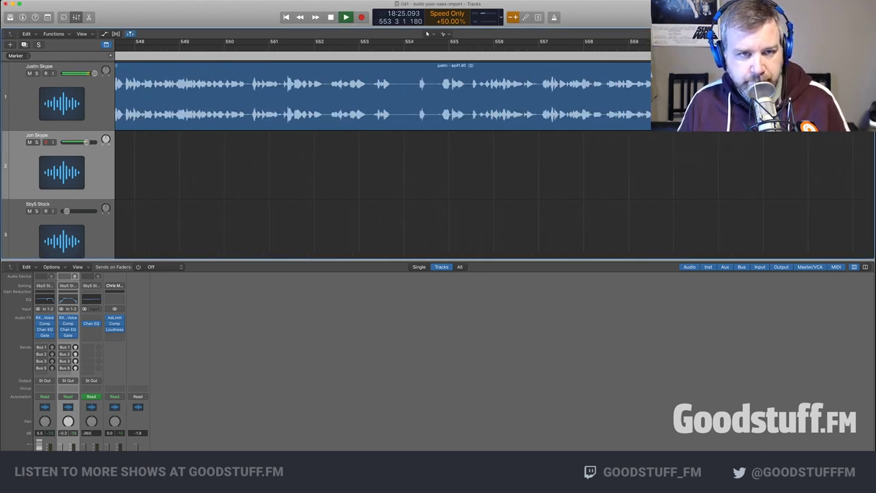
key(super+t)
drag(396, 118, 441, 118)
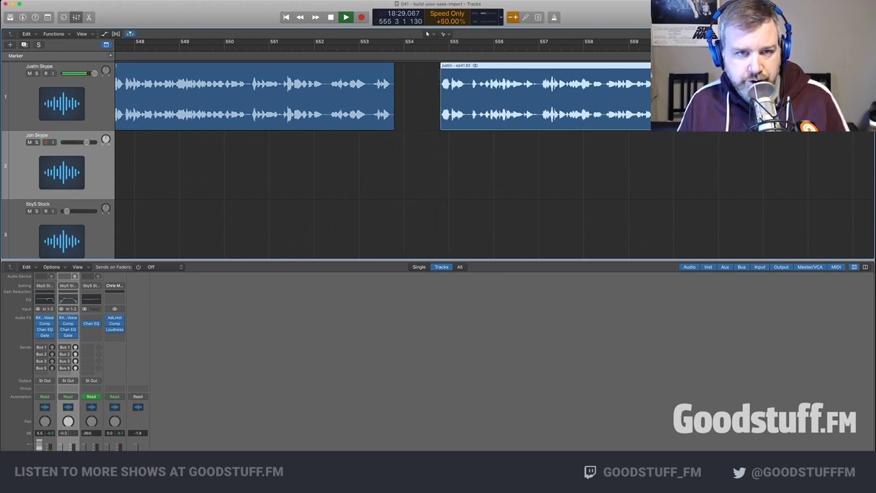
key(space)
Replay the section before the cut and create a new marker at bar 544, beat 2
scroll(441, 118, left, 10)
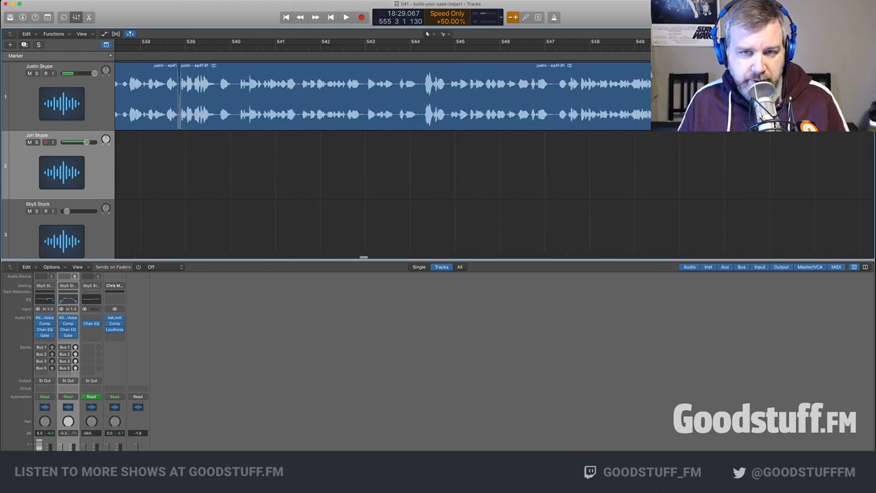
click(563, 48)
key(space)
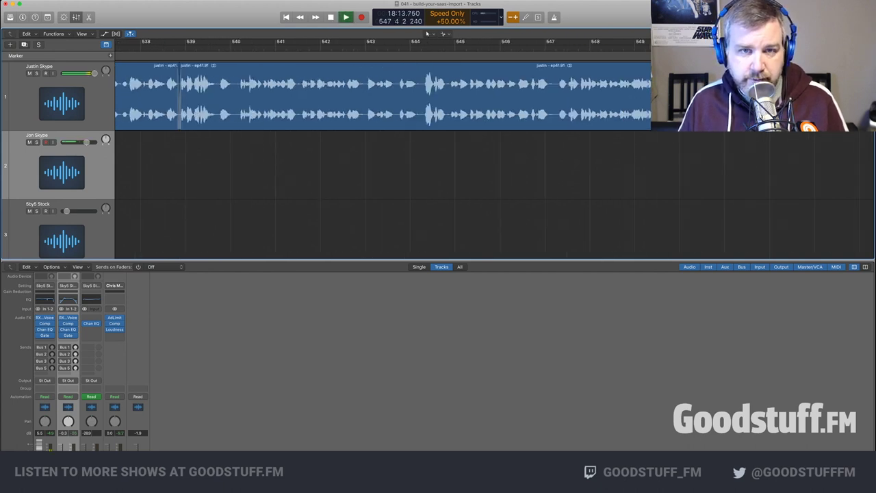
key(space)
key(space)
key(space)
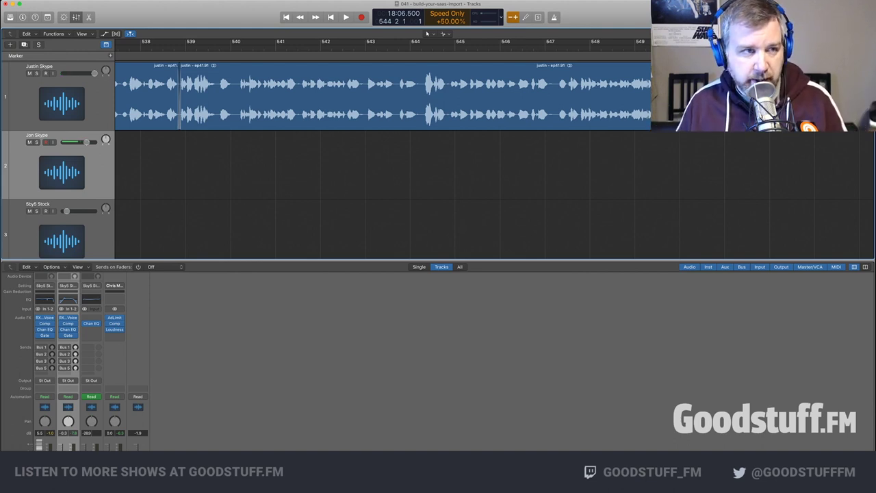
click(110, 56)
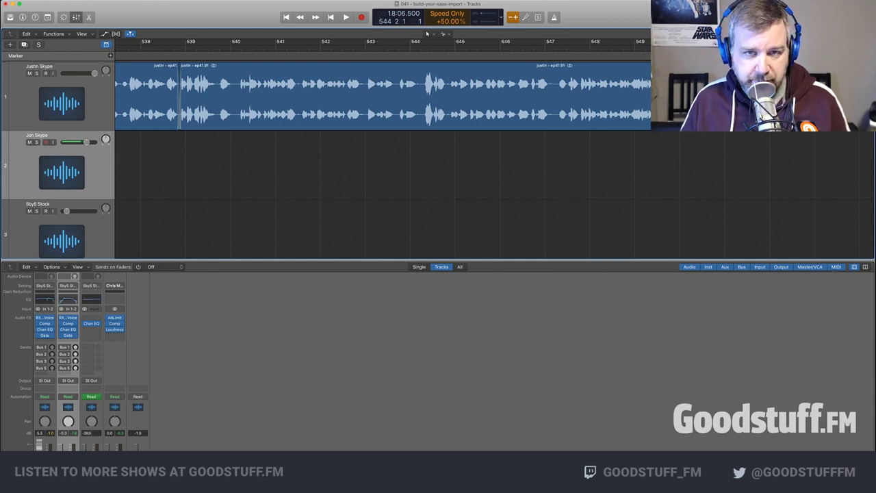
Move the remaining voice recording earlier to close the gap at about bar 553.7
scroll(383, 161, right, 8)
scroll(383, 161, right, 3)
drag(610, 99, 562, 99)
scroll(383, 145, left, 8)
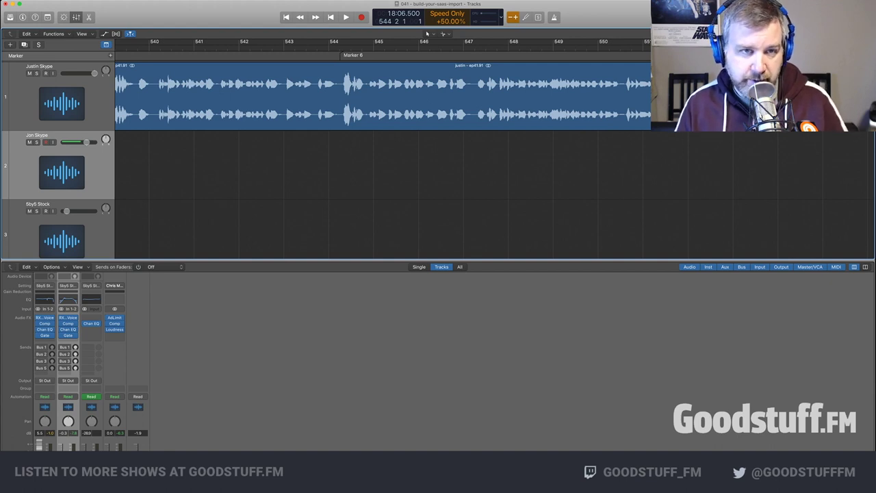
Resume playback and rename the marker at bar 544 as "#4 List of marketing channels"
scroll(427, 34, right, 3)
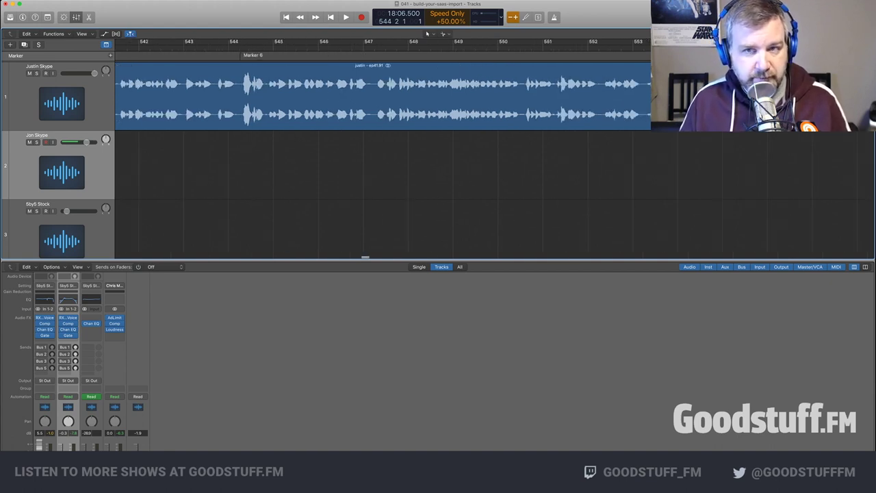
scroll(427, 34, left, 2)
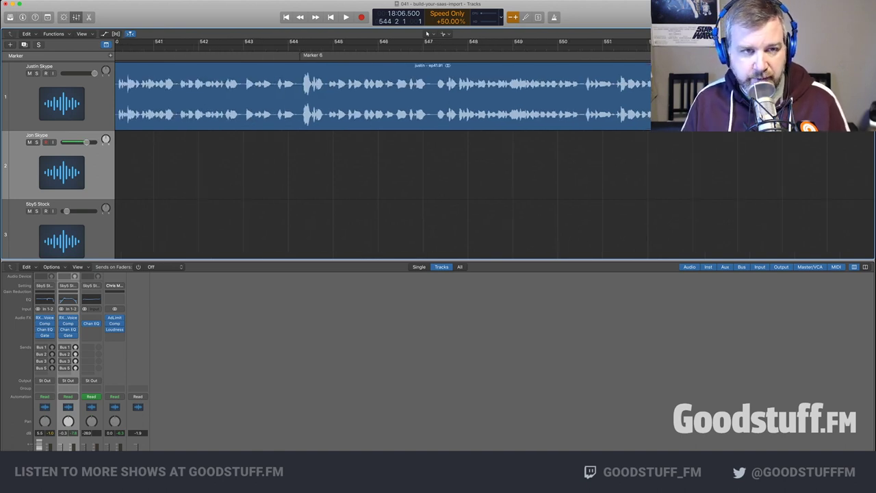
scroll(427, 34, left, 3)
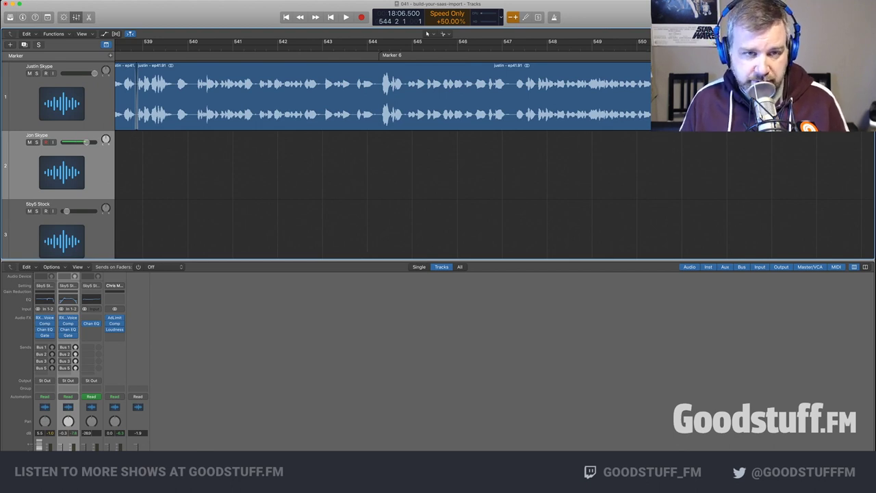
scroll(428, 33, right, 2)
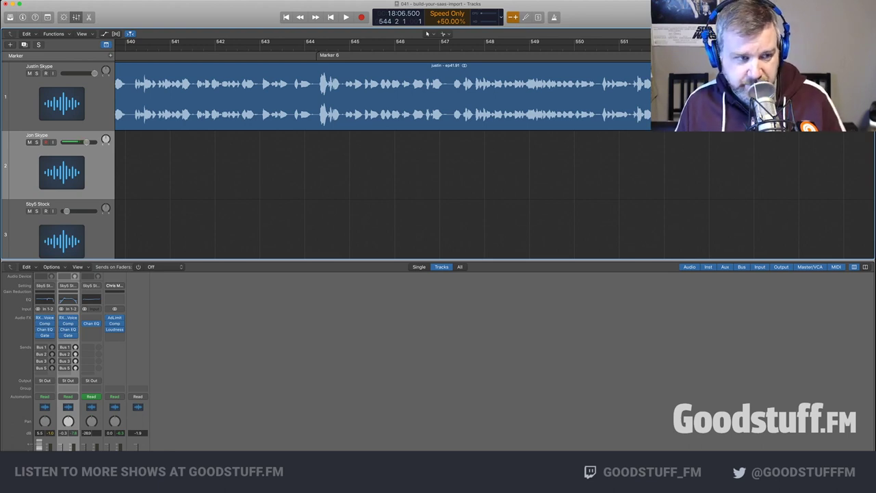
key(space)
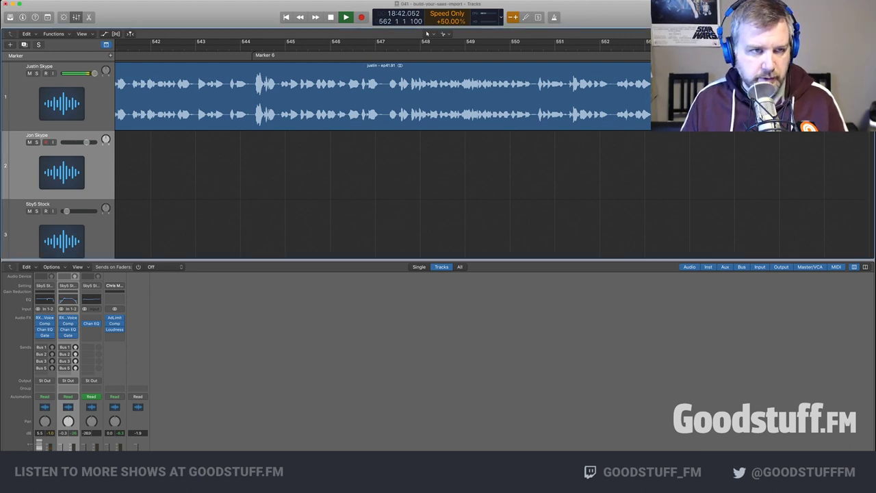
key(shift+apostrophe)
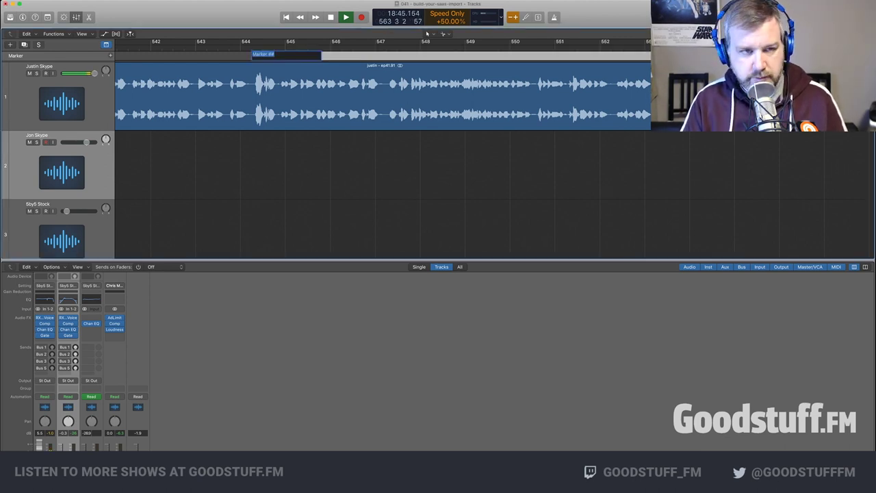
text(#4 List of)
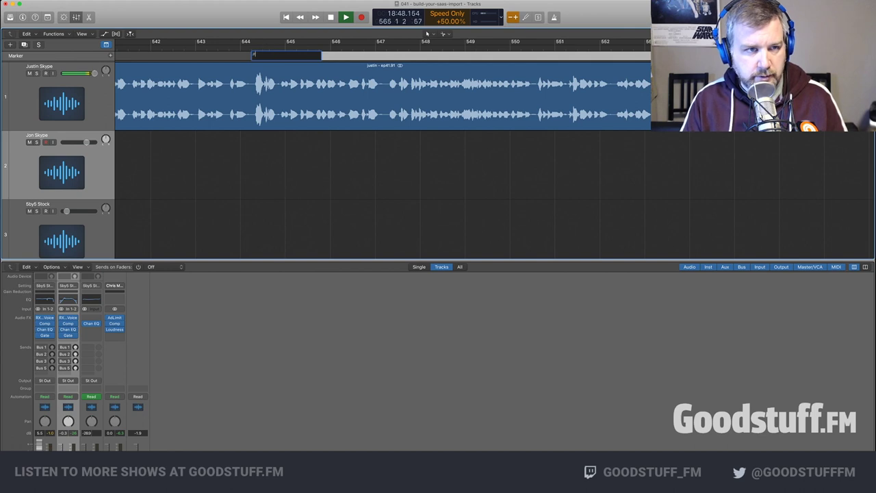
text( marketing channels)
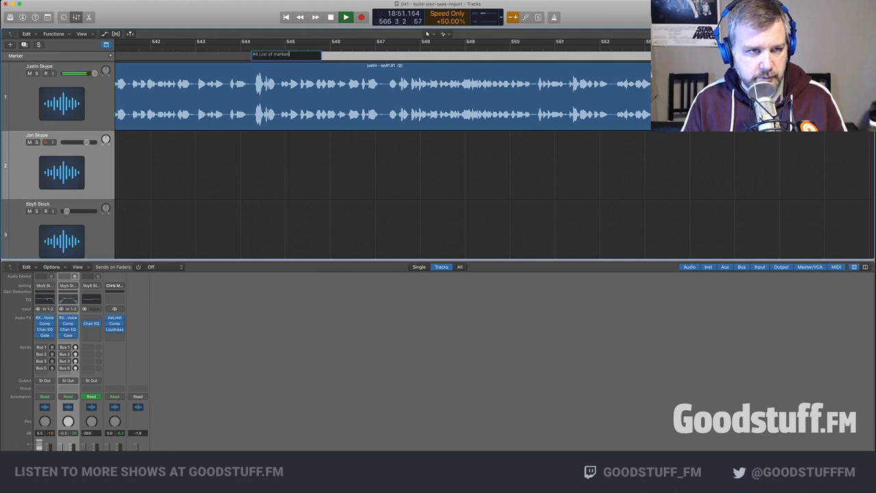
key(Return)
Split the voice recording at about bar 573.8, trim the short pause there and close the gap
key(z)
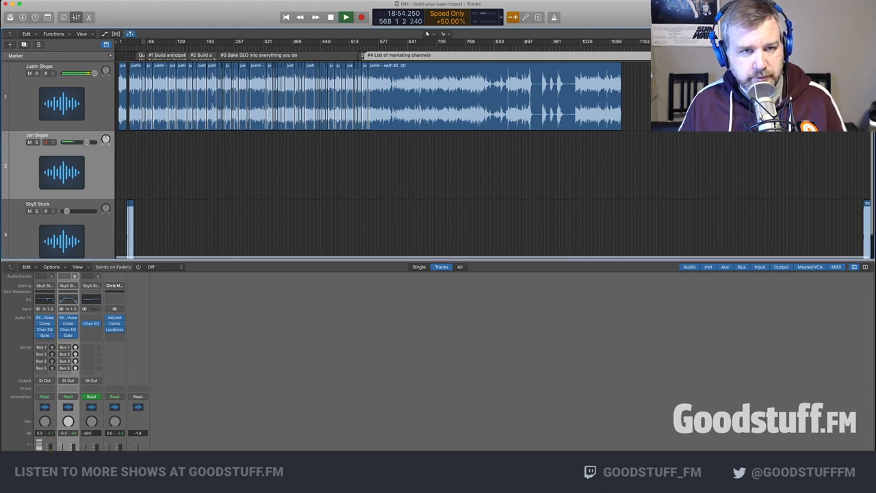
key(z)
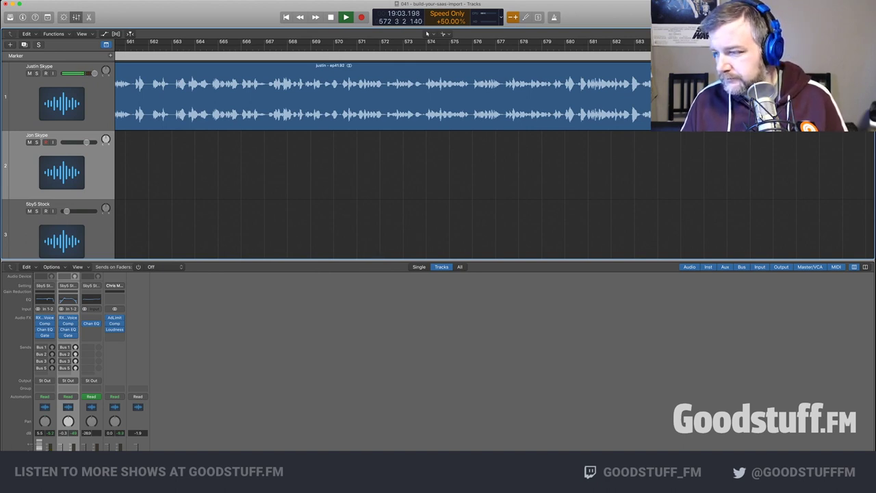
scroll(380, 164, right, 2)
key(space)
key(comma)
key(space)
key(super+Right)
key(super+Right)
drag(382, 100, 375, 99)
key(super+t)
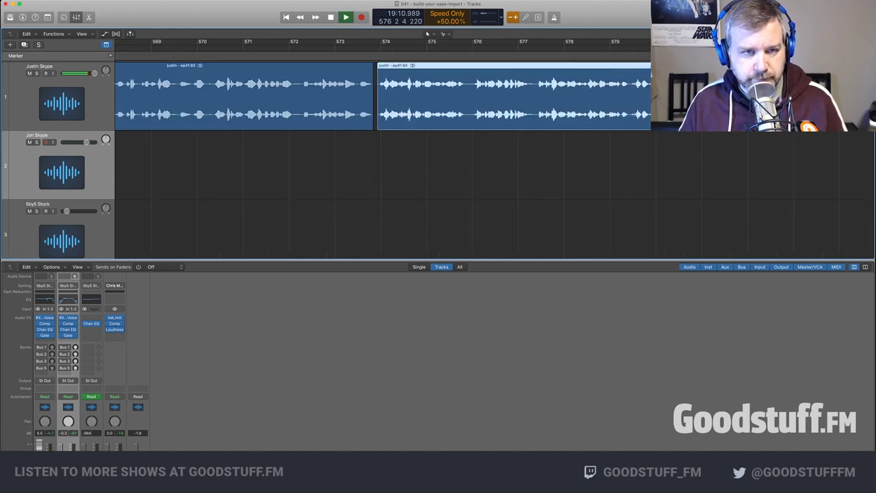
drag(411, 99, 408, 99)
scroll(407, 99, right, 6)
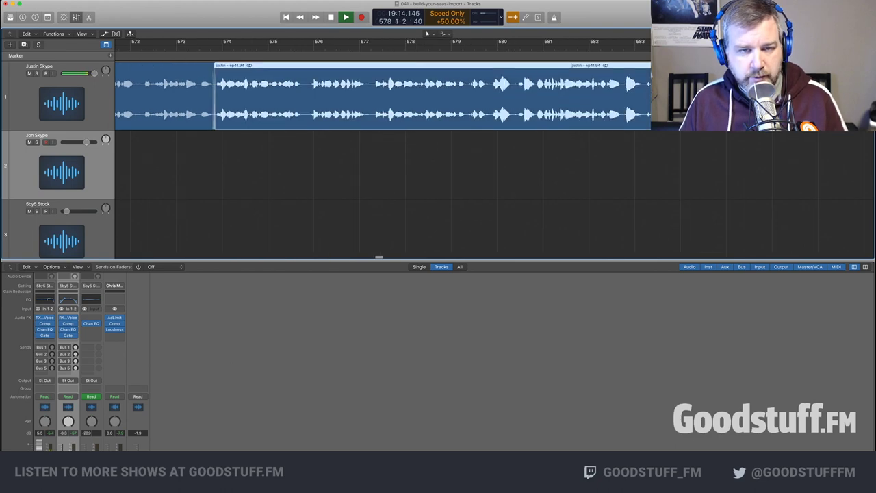
Split the voice recording at about bar 604.5 and trim the start of the following section to about bar 608
key(super+Left)
key(super+Left)
key(super+Left)
key(super+Left)
key(super+Left)
key(super+Right)
key(super+Right)
key(super+Right)
scroll(410, 100, right, 5)
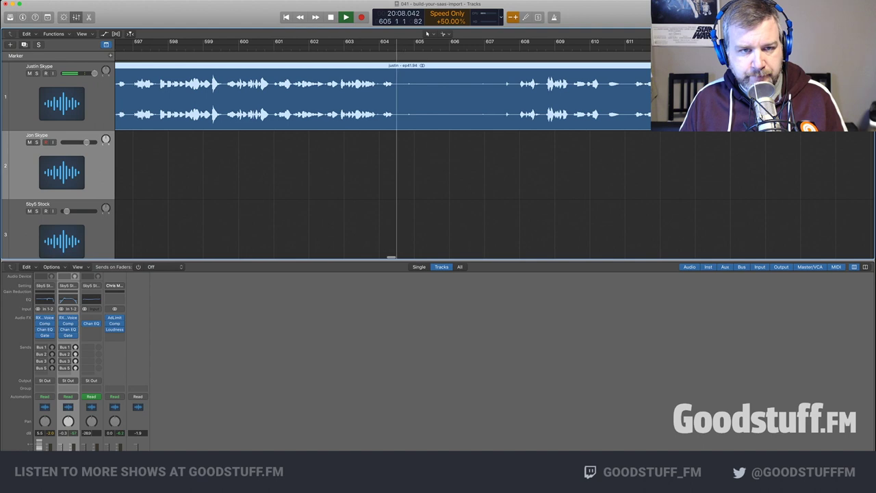
key(super+t)
key(alt+[)
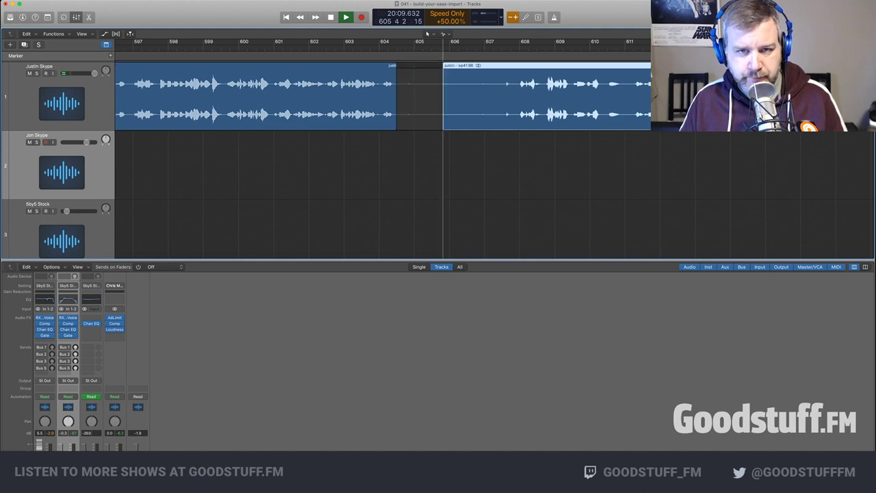
key(alt+[)
key(alt+[)
key(alt+[)
key(alt+[)
key(alt+[)
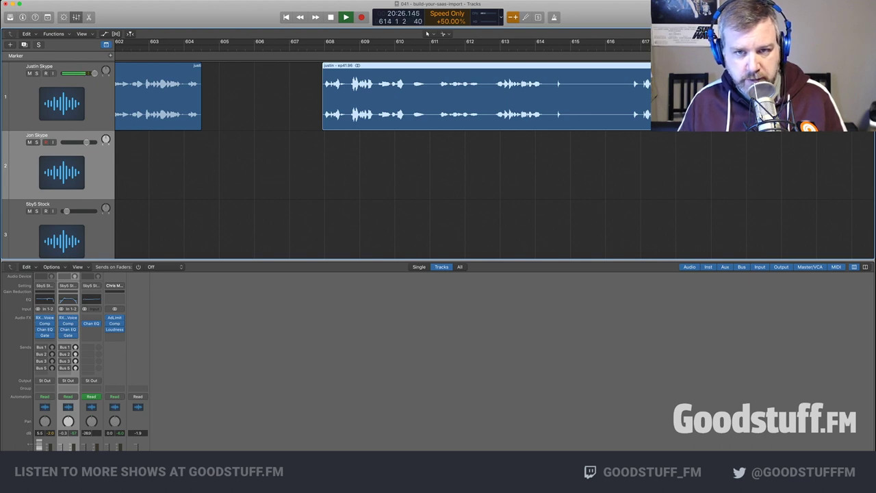
Trim more from the start of the section after the cut, close the gap at about bar 604.5 and replay the join
drag(324, 120, 641, 120)
scroll(427, 34, left, 3)
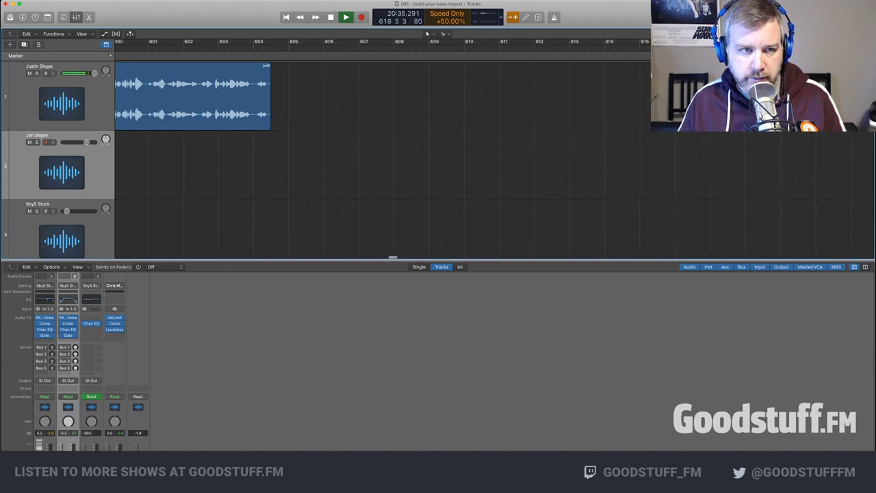
drag(739, 96, 298, 96)
click(255, 49)
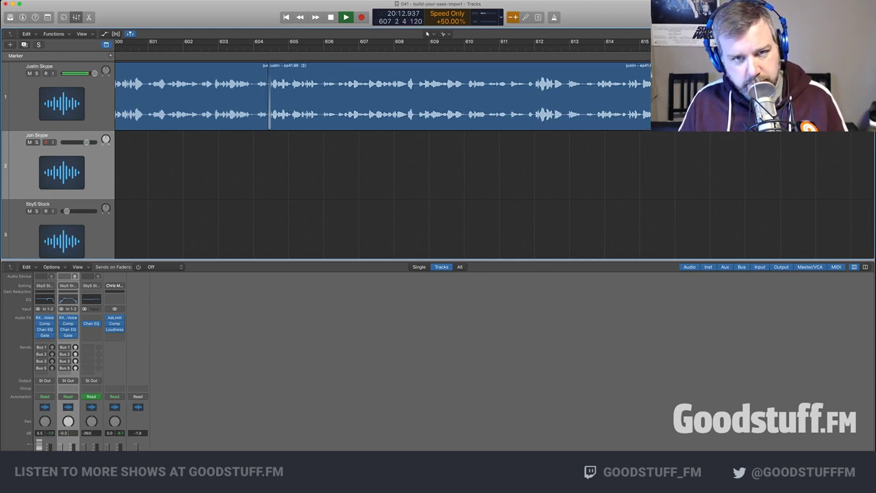
key(space)
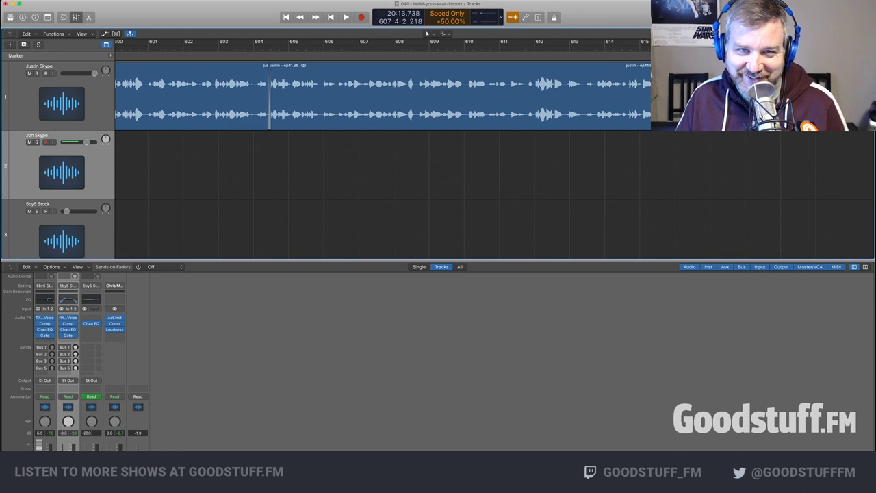
key(space)
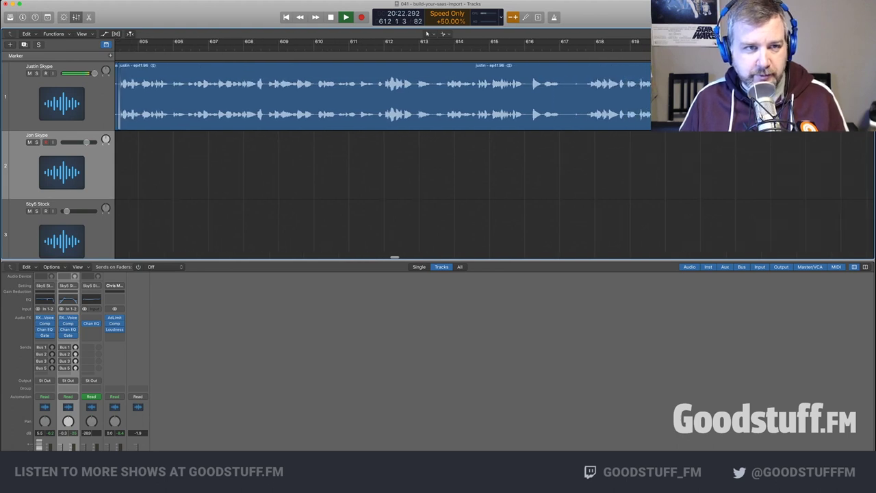
Split the voice recording at about bar 611.7, trim the short pause up to about bar 612 and close the gap
key(comma)
key(comma)
key(super+Right)
key(super+Right)
key(super+Right)
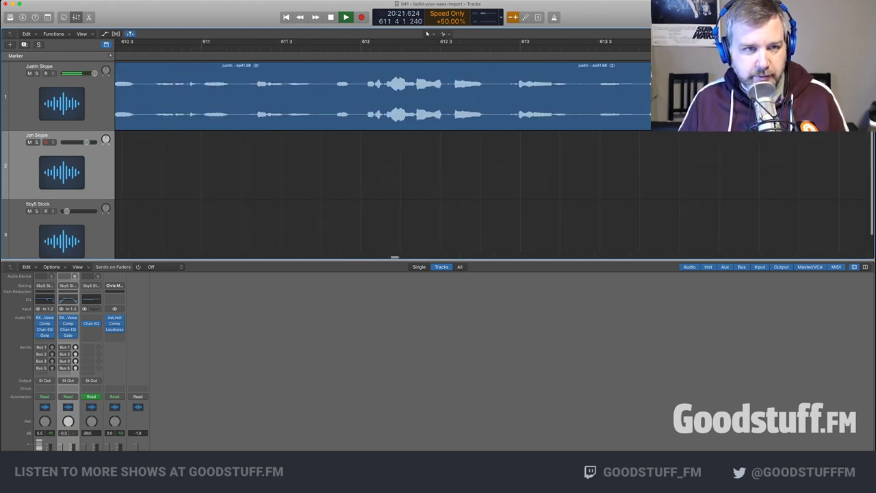
super+click(322, 99)
key(super+t)
drag(323, 122, 361, 122)
key(alt+bracketleft)
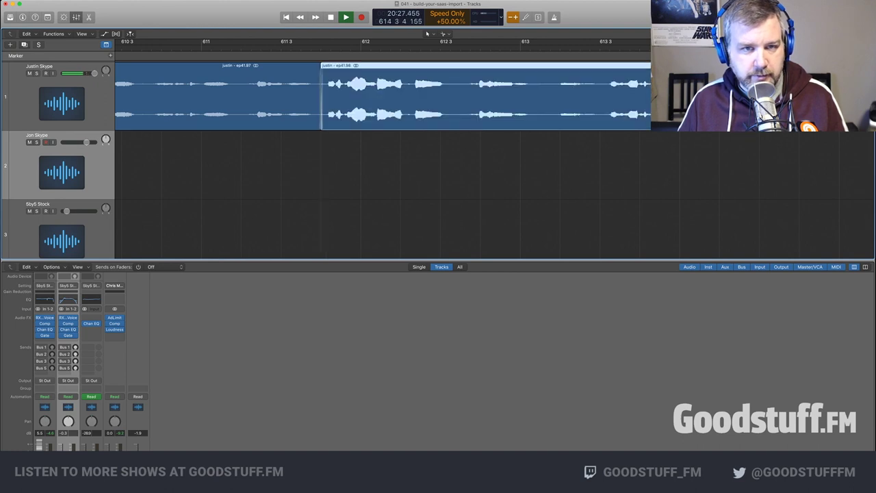
Split the voice recording at about bar 615.7, remove the passage up to about bar 617.4, close the gap and replay the join
key(super+Left)
key(super+Left)
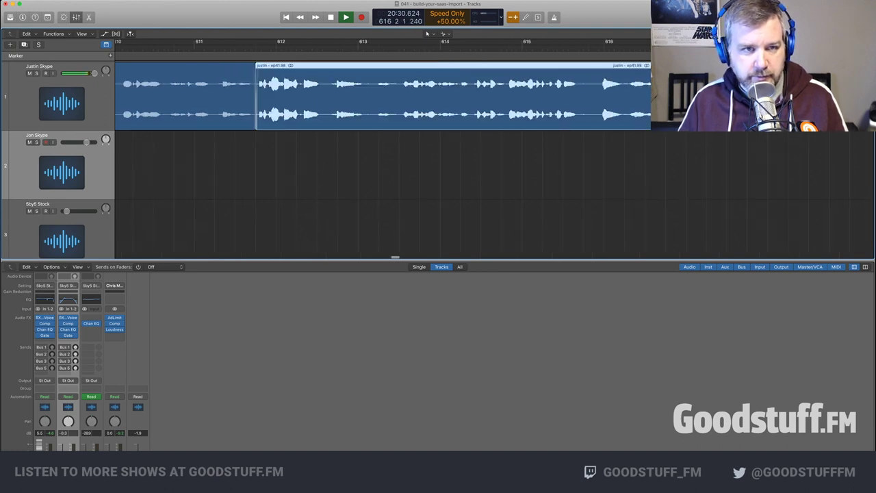
key(shift+space)
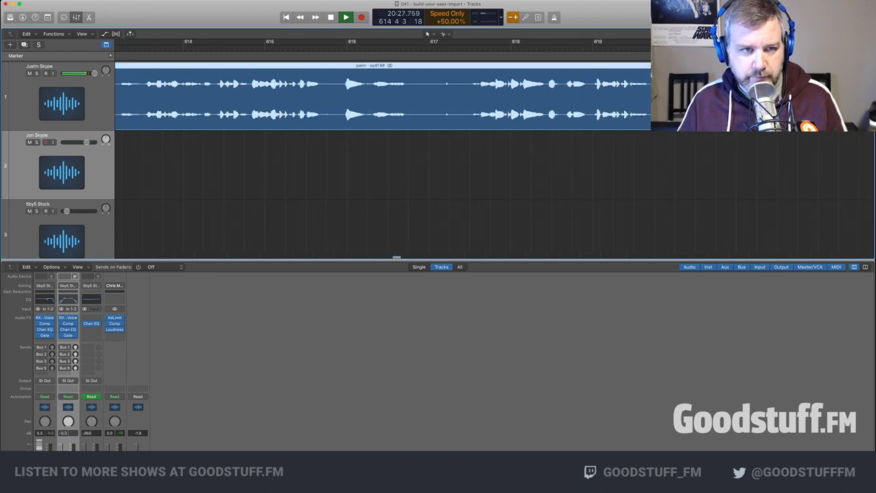
key(super+Left)
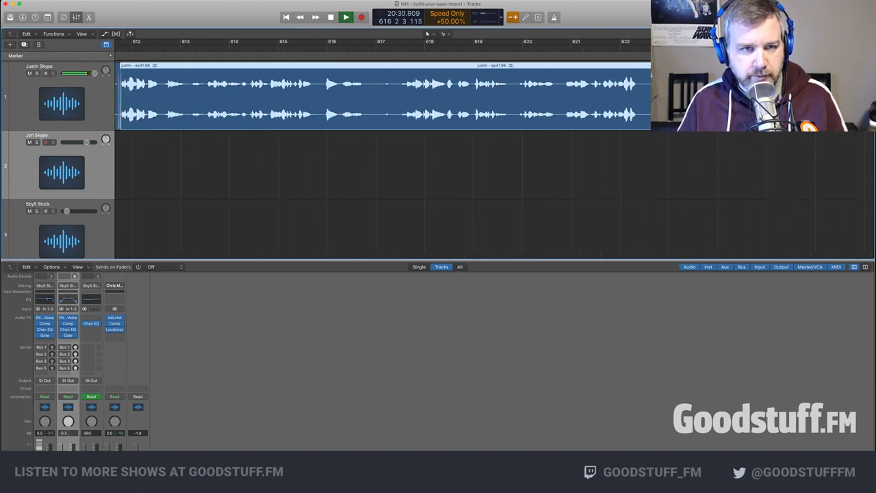
drag(322, 99, 314, 100)
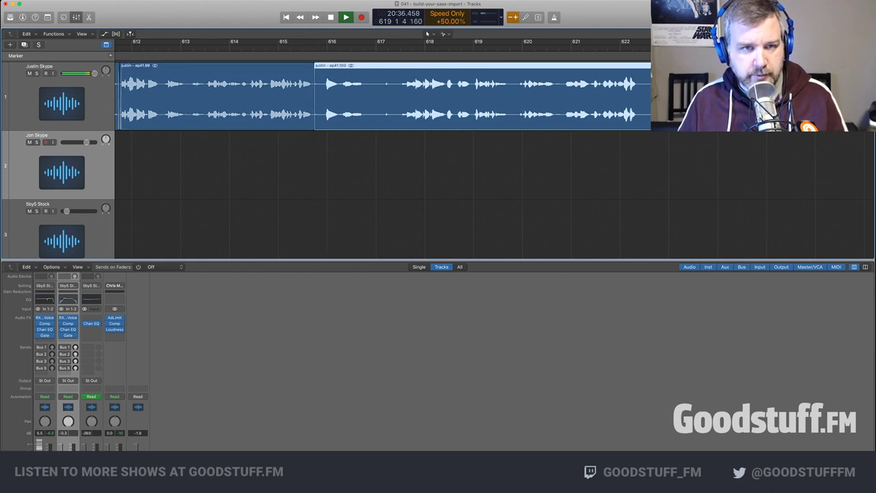
key(super+bracketleft)
key(alt+bracketleft)
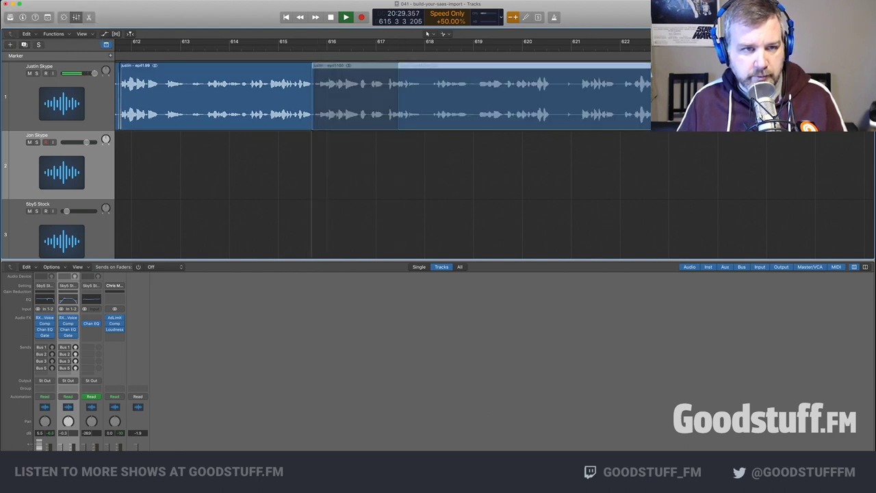
key(shift+space)
scroll(384, 99, right, 4)
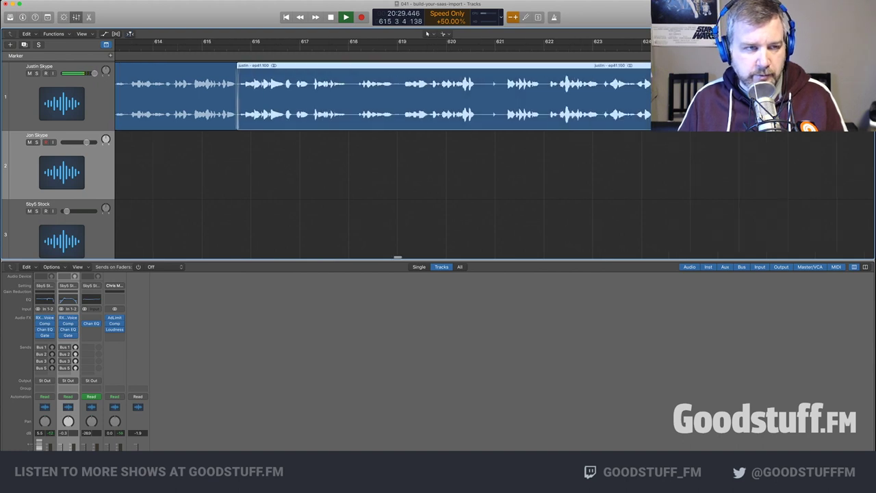
scroll(383, 99, left, 3)
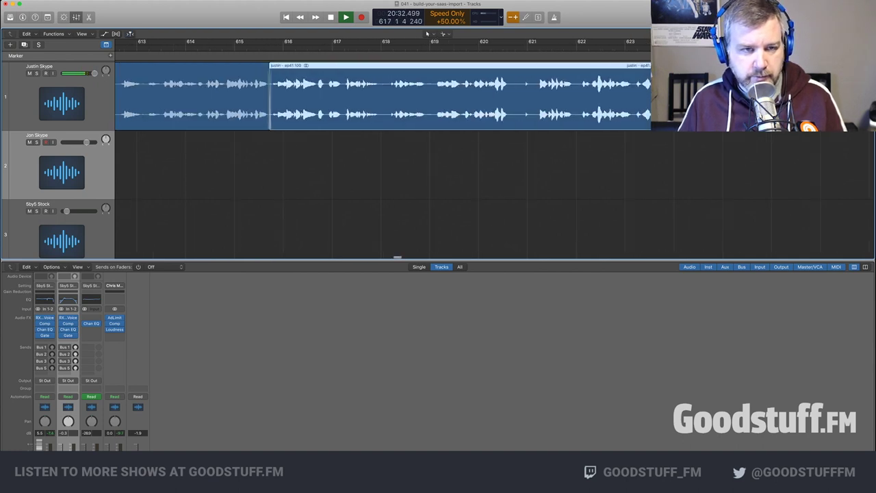
Resume playback, cut the pause from about bar 620.7 to 621.2 out of the voice recording, close the gap and replay the join
key(space)
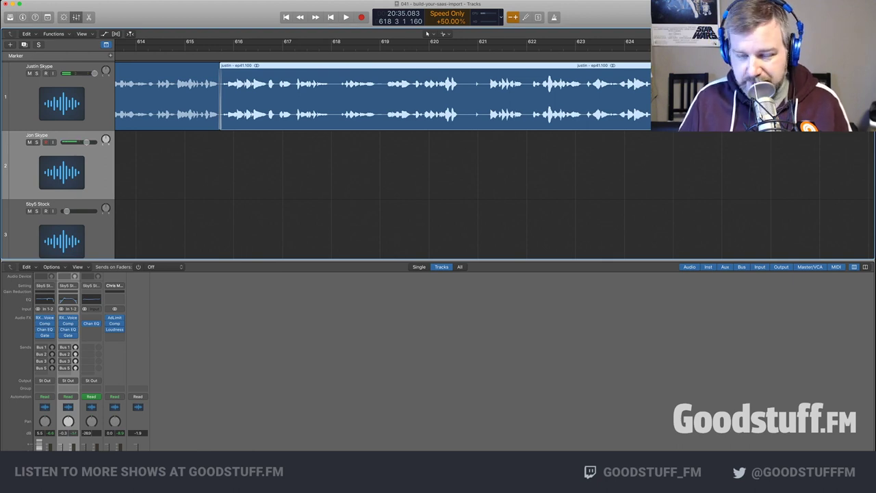
key(space)
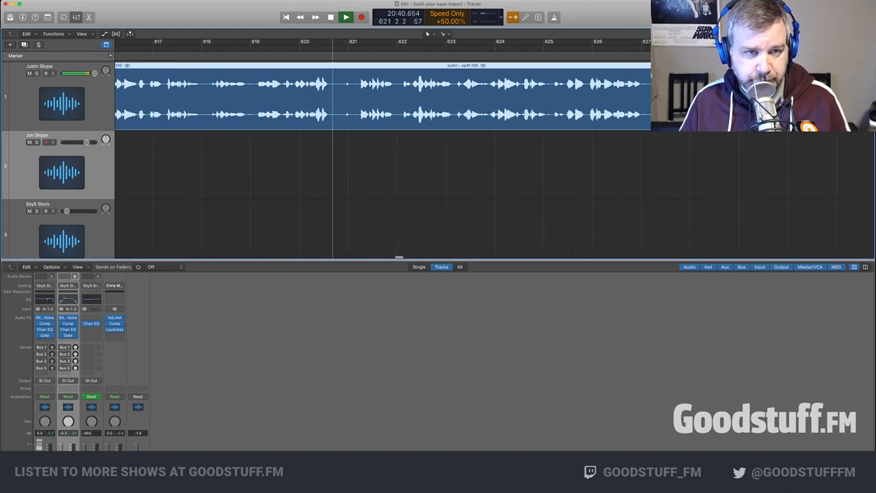
super+click(333, 103)
drag(334, 118, 357, 117)
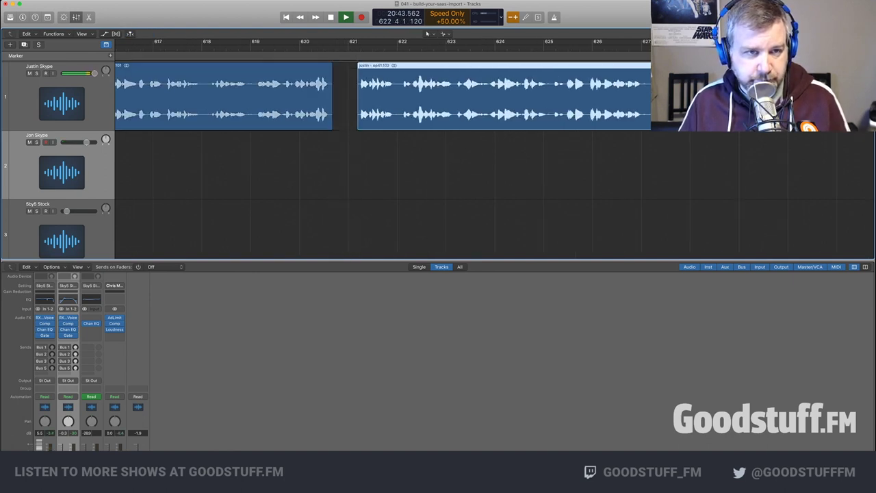
key(super+z)
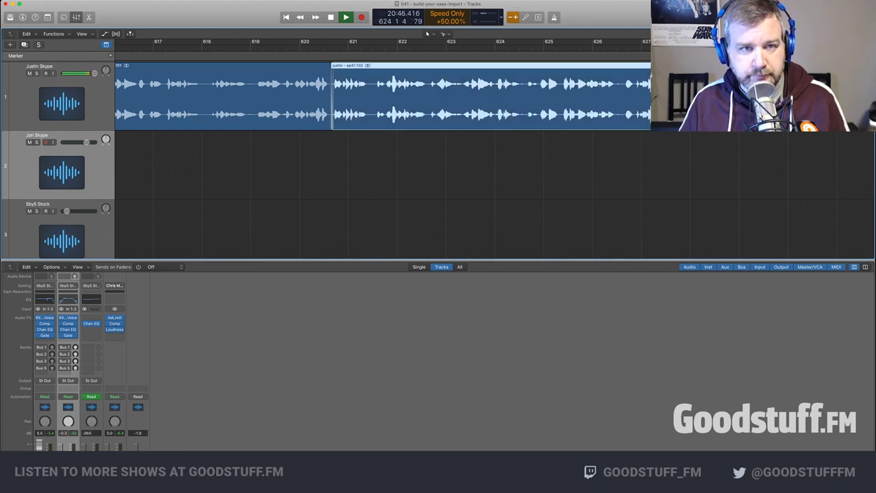
key(shift+space)
Cut the silence from about bar 628.3 to 628.7 out of the voice recording, close the gap and replay the join
scroll(383, 130, right, 4)
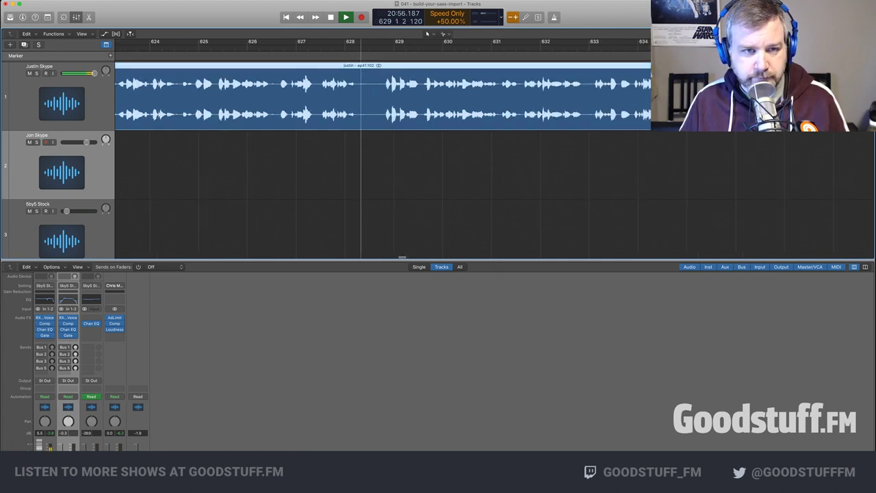
key(super+t)
key(alt+Right)
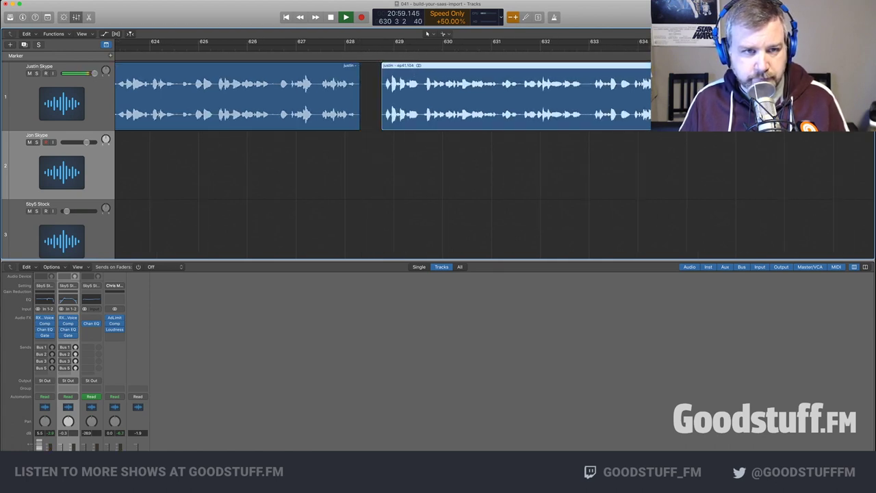
drag(417, 100, 394, 99)
click(352, 50)
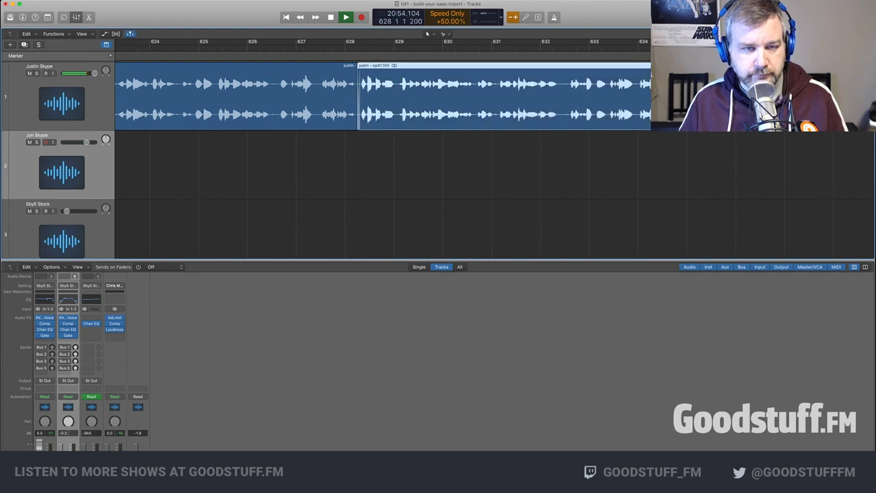
Cut the short pauses at about bars 632.4 and 635 out of the voice recording, closing the gap after each
scroll(384, 161, right, 5)
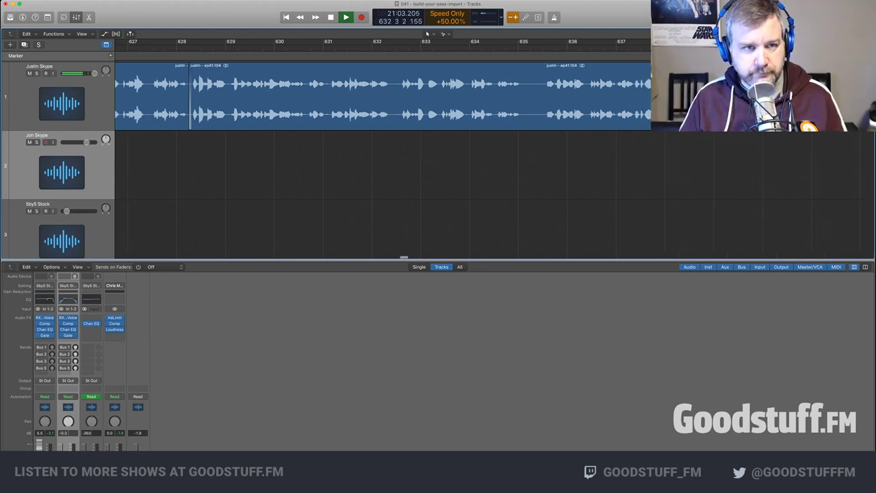
super+click(302, 98)
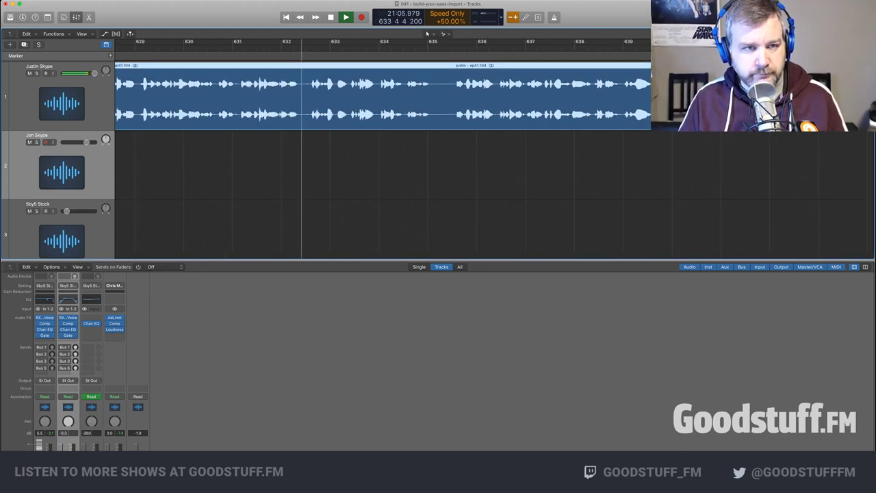
drag(304, 121, 309, 122)
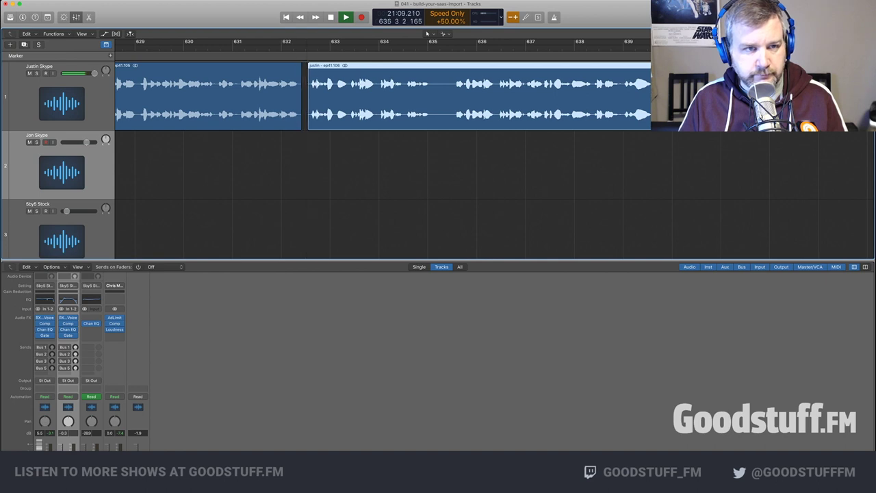
drag(343, 97, 335, 97)
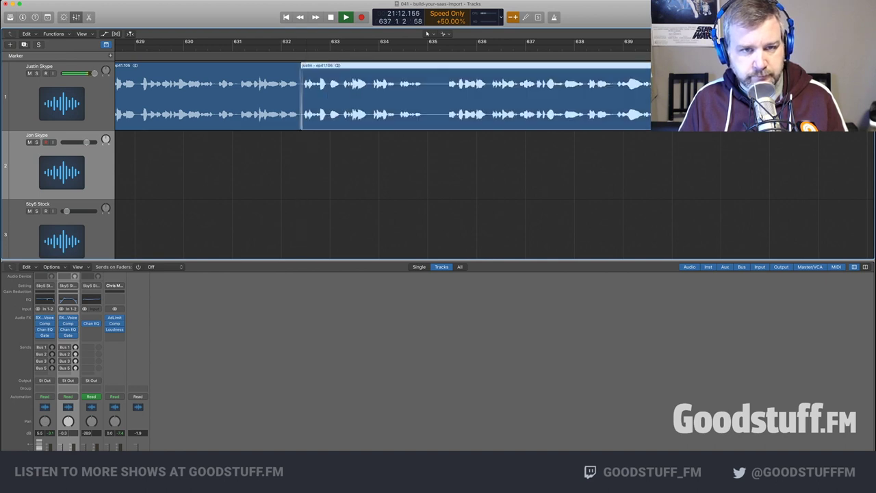
super+click(428, 98)
drag(429, 116, 453, 97)
click(408, 45)
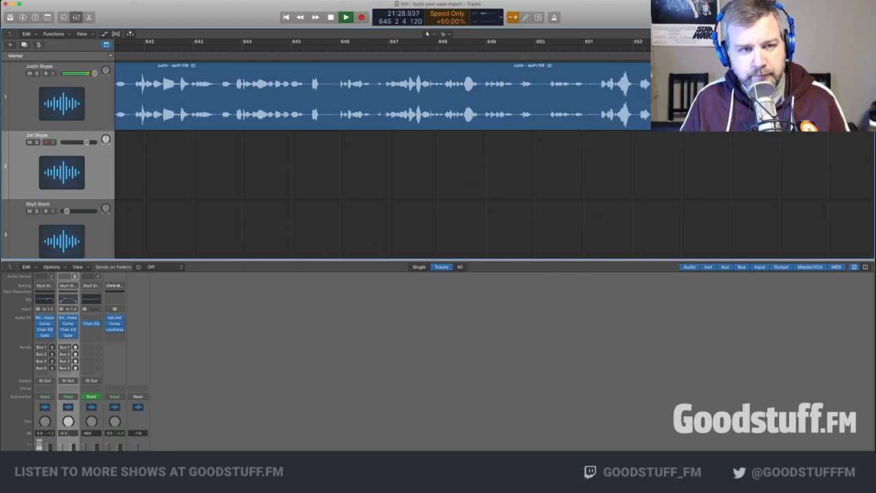
Split the voice recording at about bars 645.7 and 650.4, trimming the short pause and closing the gap at each
super+click(326, 117)
drag(326, 122, 334, 122)
drag(401, 96, 391, 96)
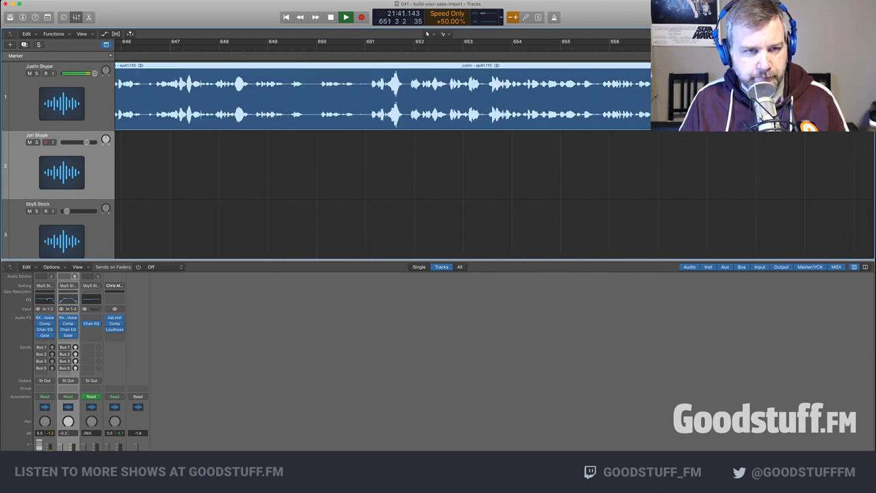
key(super+t)
drag(335, 123, 346, 123)
drag(389, 100, 378, 100)
Split the voice recording at about bar 657.2, trim the pause, close the gap and play back the join
scroll(378, 100, right, 5)
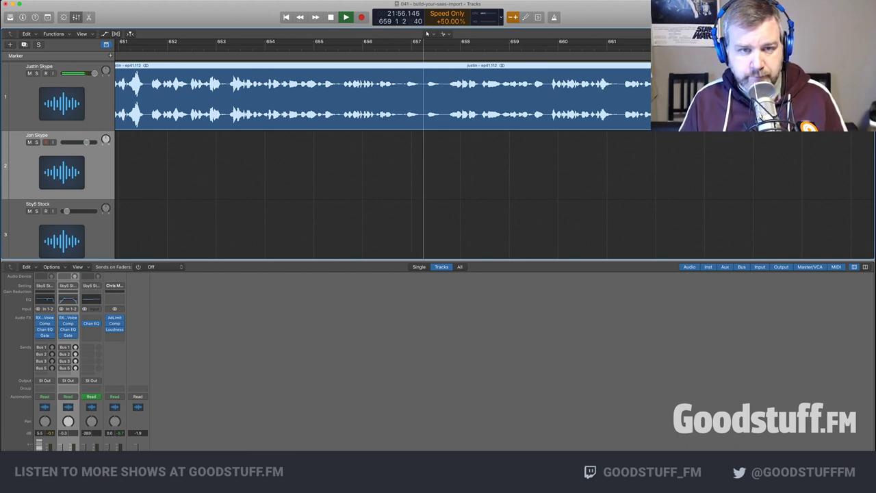
key(super+t)
drag(425, 123, 443, 102)
key(space)
key(space)
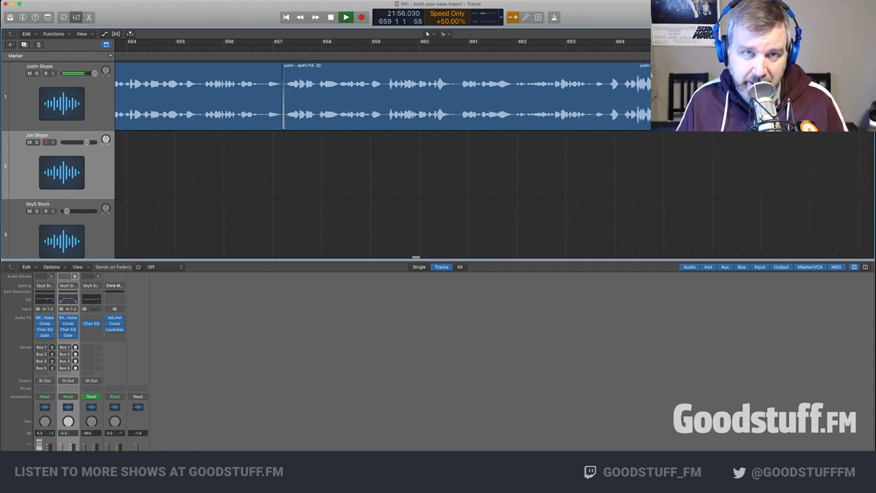
key(space)
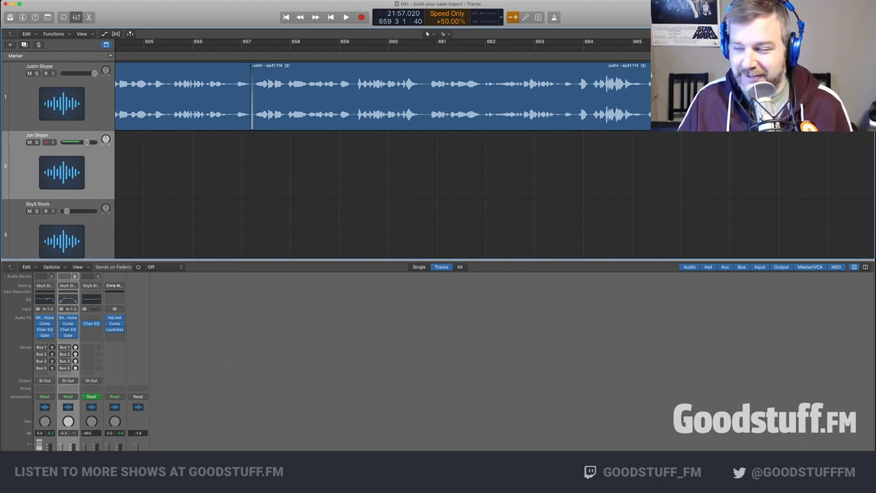
key(space)
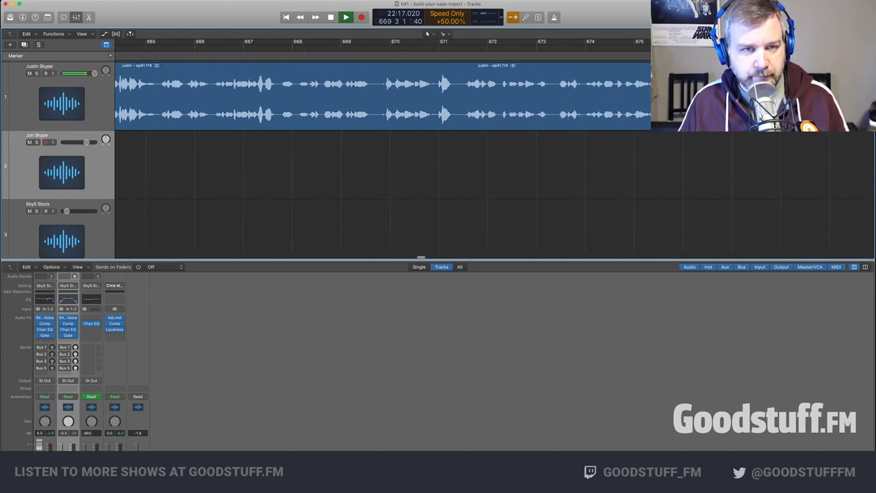
Split the voice recording at about bar 669.6, trim the pause, close the gap and continue playback
key(super+t)
drag(375, 125, 399, 102)
key(shift+space)
scroll(399, 102, right, 5)
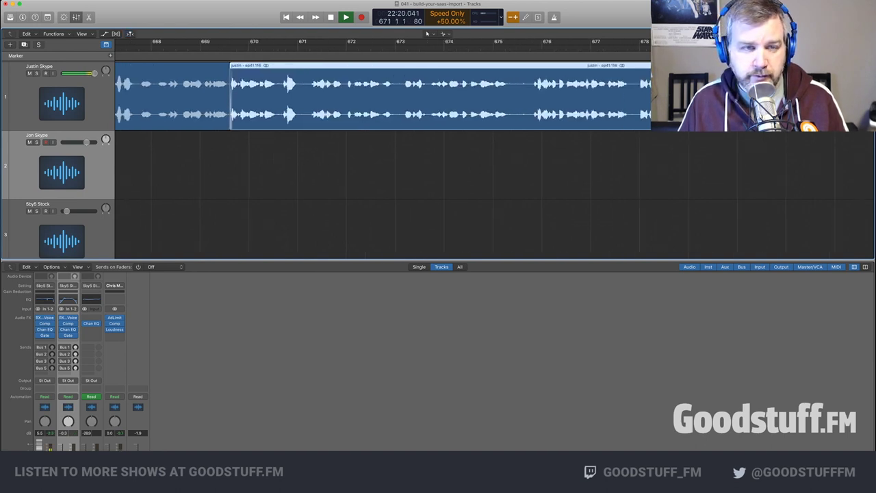
scroll(399, 101, right, 3)
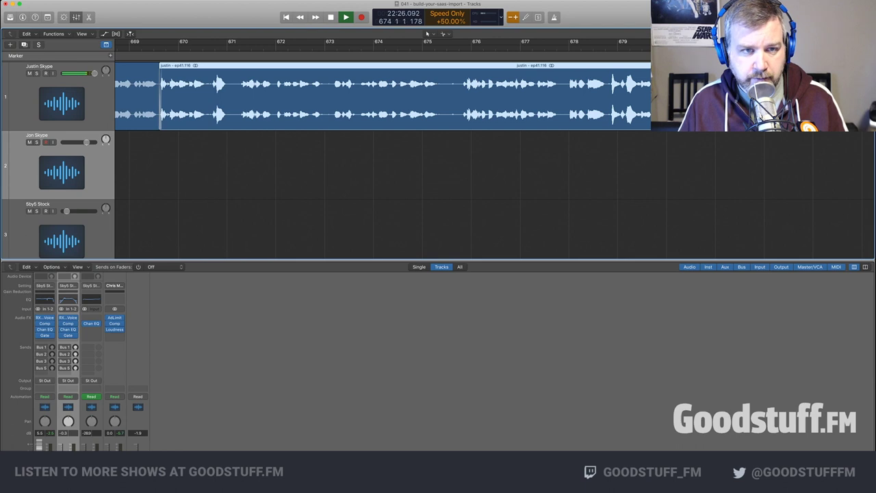
Split the voice recording in the pause before bar 676 and trim the following region's start to about bar 675.7
scroll(398, 101, right, 3)
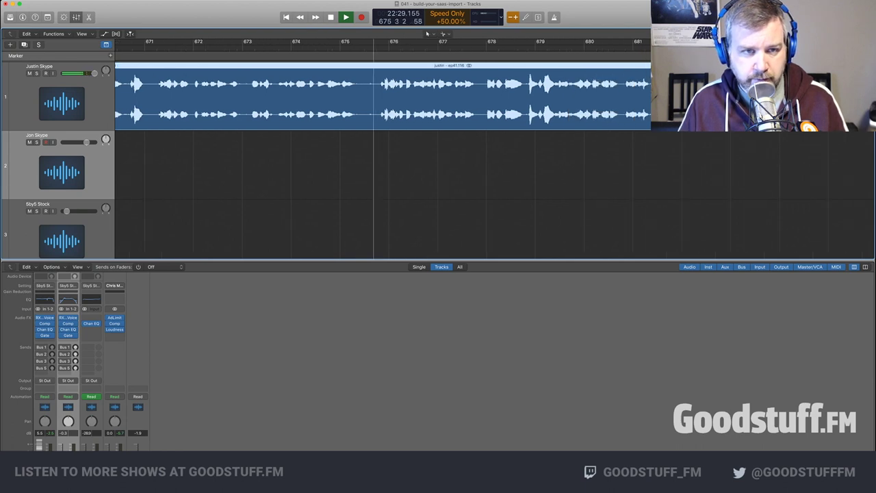
key(super+t)
drag(362, 124, 379, 123)
key(shift+comma)
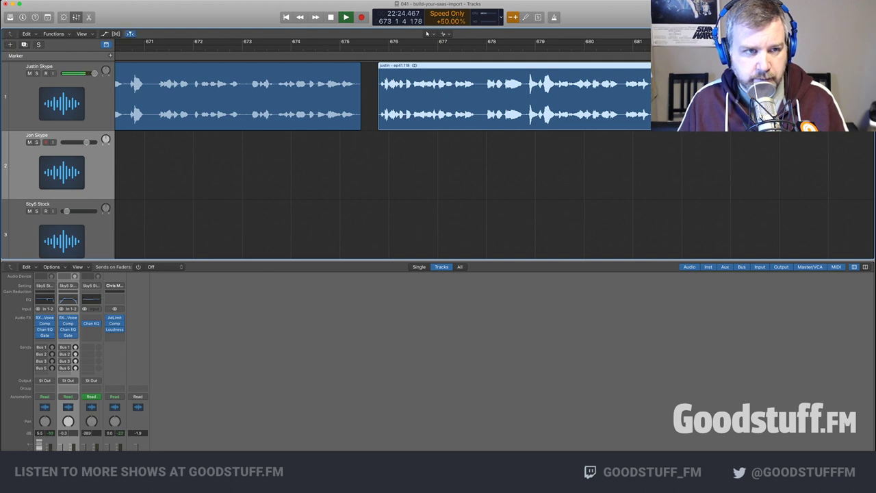
Split the preceding voice region at about bar 673.6 and play back around the split to locate the unwanted passage
key(Left)
key(super+t)
key(space)
key(period)
key(space)
key(space)
key(comma)
key(space)
key(comma)
key(comma)
key(comma)
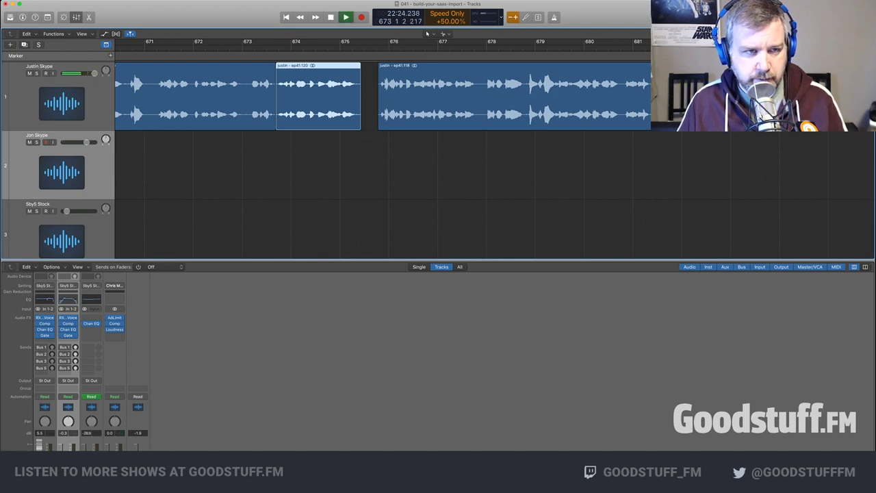
Delete the voice passage between about bars 672.9 and 675.3 and move all following regions earlier to close the gap
key(space)
super+click(242, 98)
key(Delete)
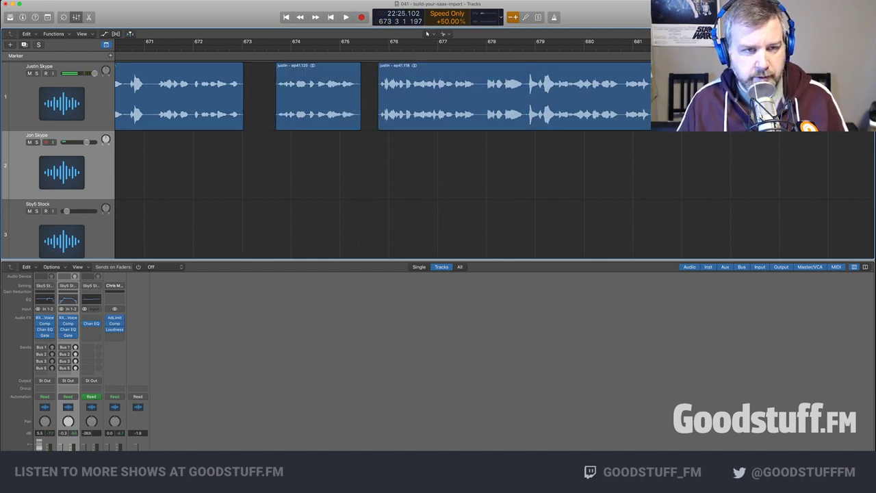
key(Right)
key(Delete)
key(shift+f)
drag(403, 103, 268, 102)
Continue playback, split the voice recording at about bar 679 and trim the pause there
key(space)
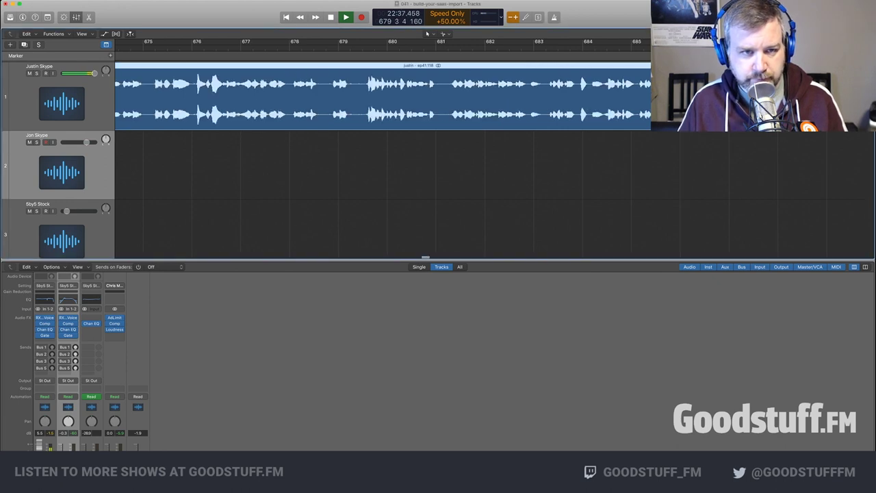
super+click(351, 99)
drag(352, 122, 392, 115)
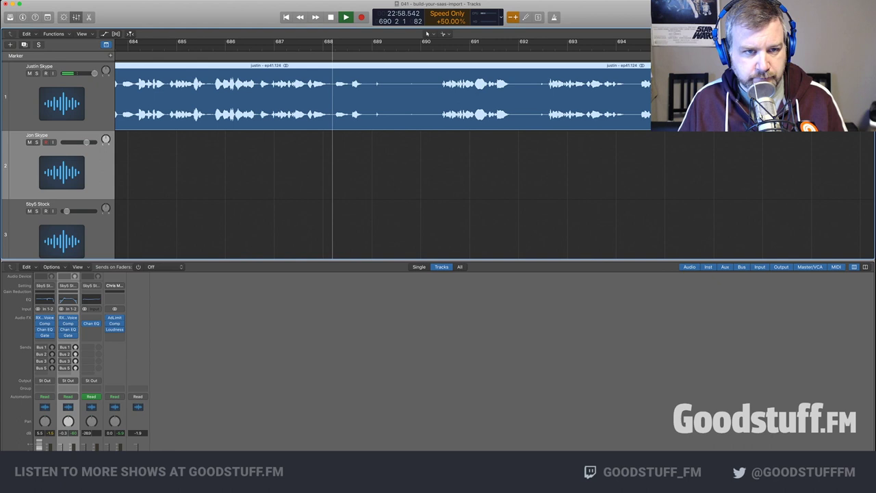
Split the voice recording at about bar 688.1 and replay the passage leading up to the split
key(super+t)
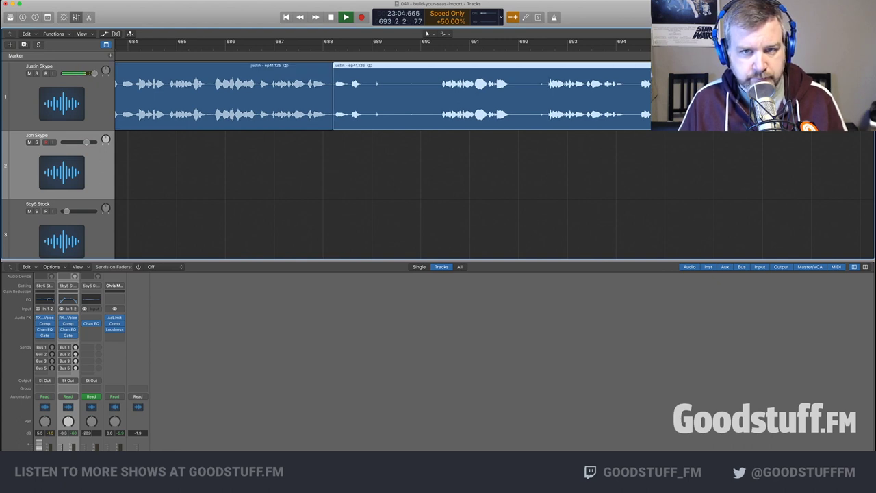
key(shift+comma)
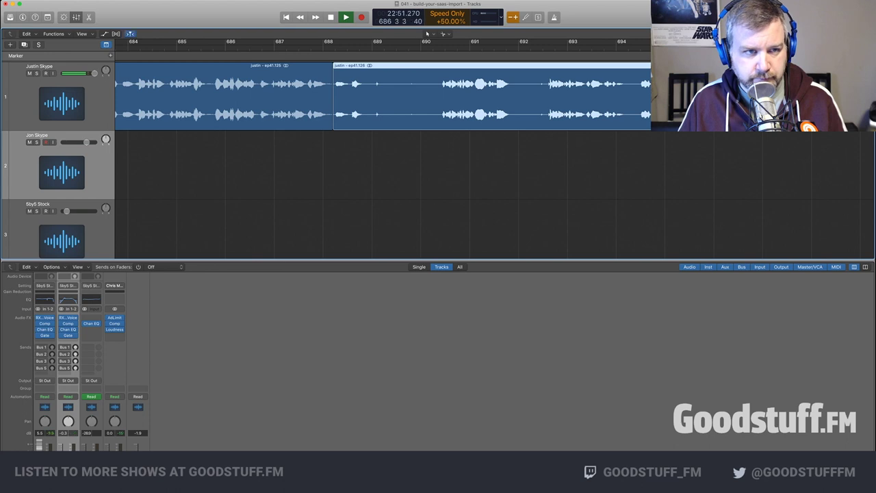
key(space)
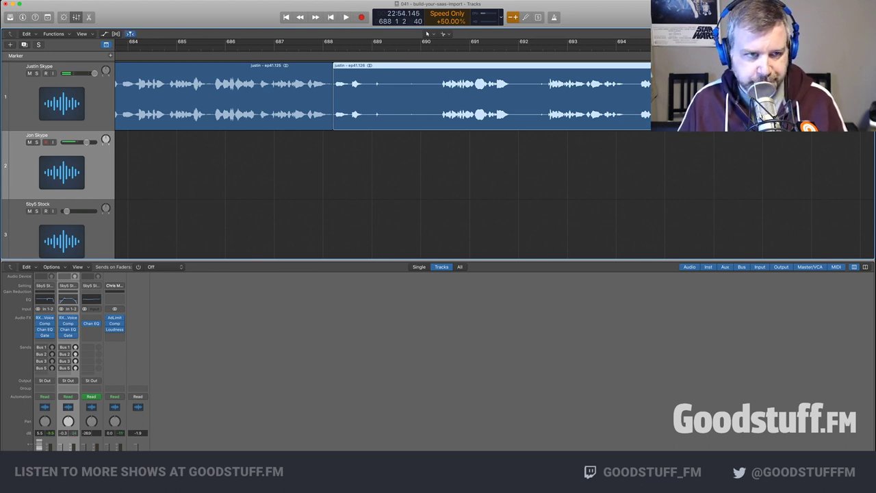
key(space)
key(space)
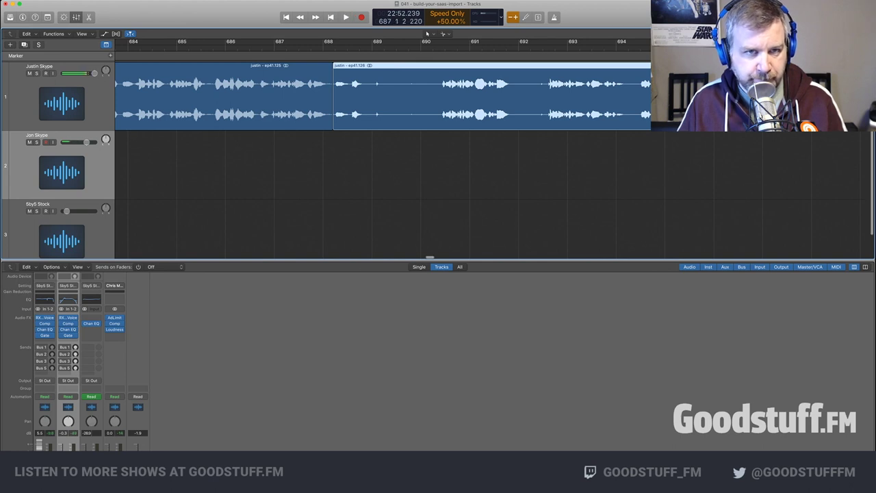
Inspect the waveform around the cut at bar 688 and the long pause after it on track 1
key(super+Right)
key(super+Right)
key(super+Right)
key(super+Right)
key(super+Right)
scroll(384, 161, left, 5)
key(v)
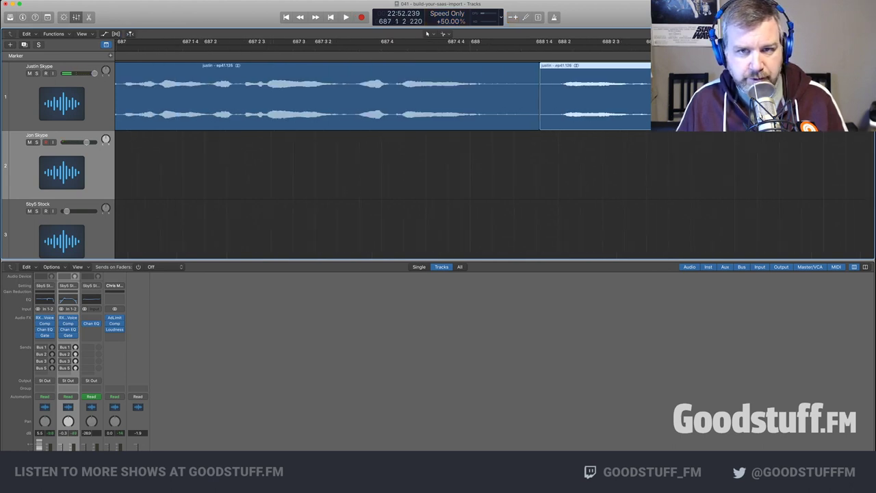
key(super+Left)
key(super+Left)
key(super+Left)
scroll(384, 161, left, 5)
scroll(427, 33, right, 10)
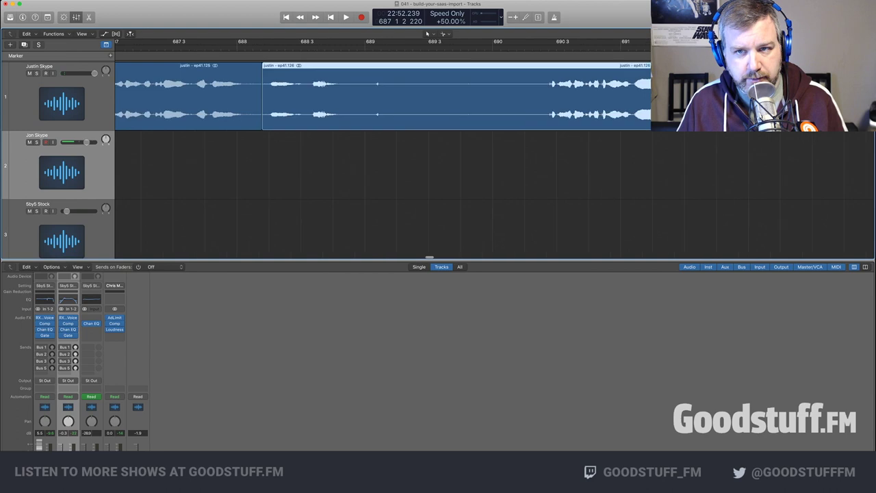
Split the track 1 region in the pause at about bar 692 beat 3 during playback
key(super+t)
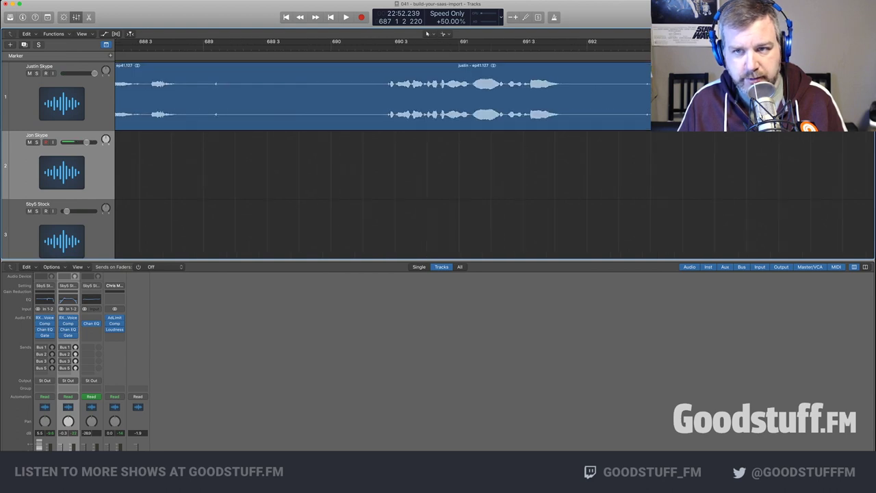
key(space)
key(super+t)
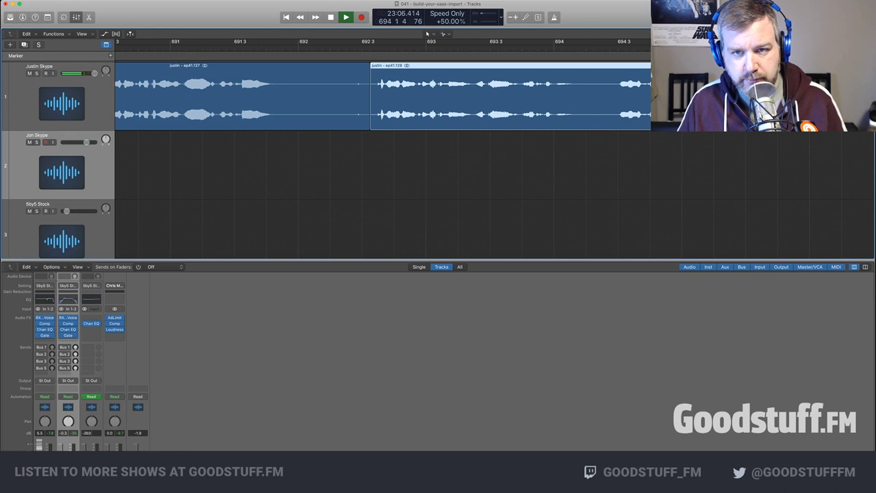
Split the region near bar 694, trim the start of the later part and move it earlier to close the gap
key(super+t)
drag(580, 122, 744, 122)
key(space)
drag(822, 103, 655, 102)
scroll(534, 96, left, 5)
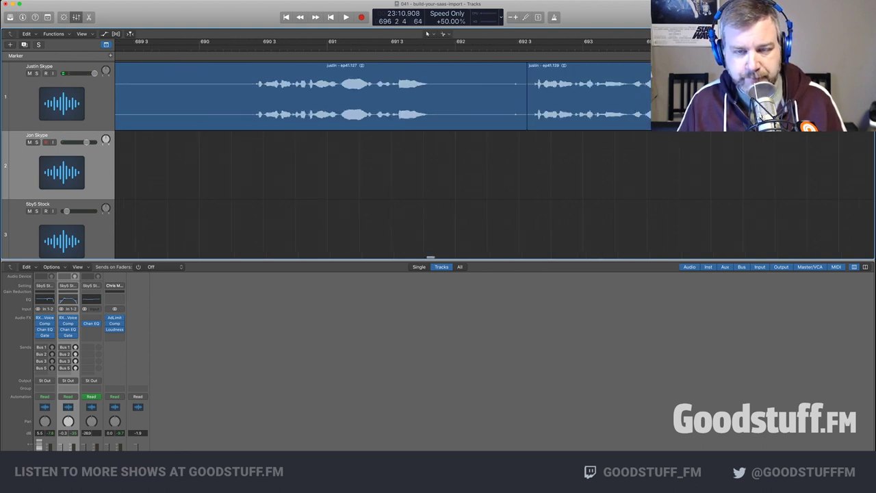
Play back track 1 from about bar 692 beat 3 across the new join near bar 694
click(524, 50)
key(space)
scroll(524, 95, left, 2)
scroll(427, 34, left, 6)
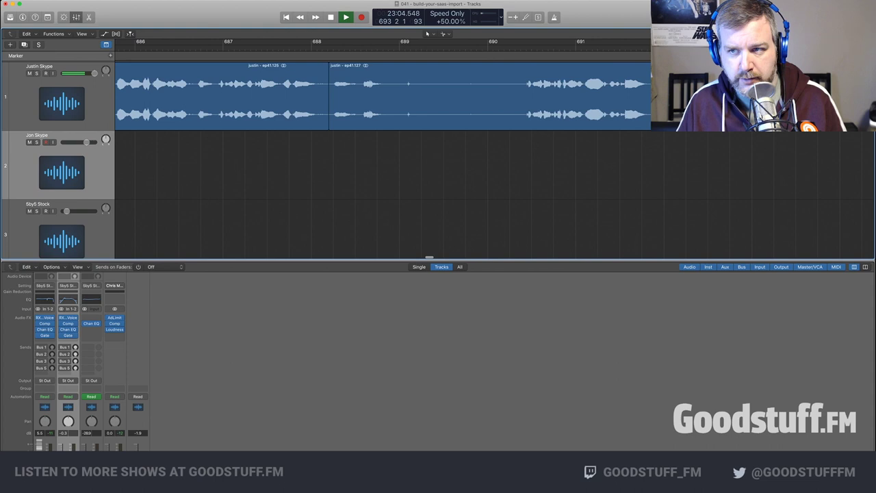
key(space)
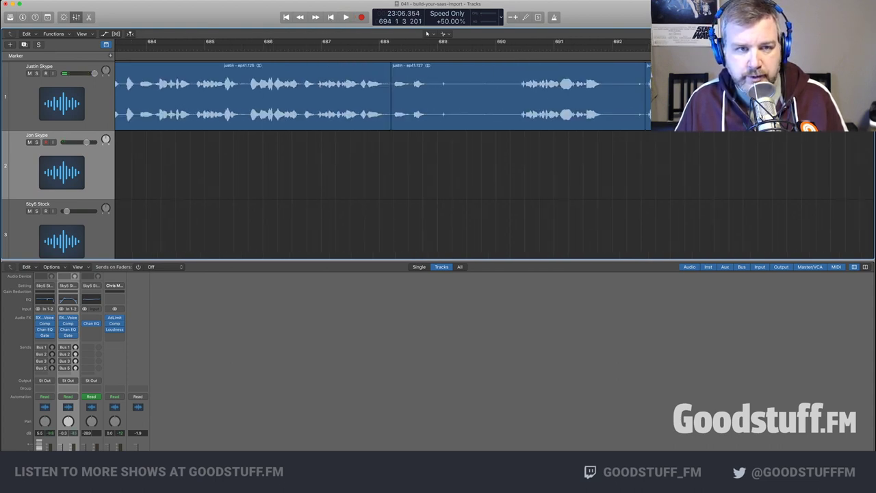
Compare by ear the passage leading up to bar 688 with the passage starting at about bar 692 beat 3
click(335, 49)
key(space)
key(space)
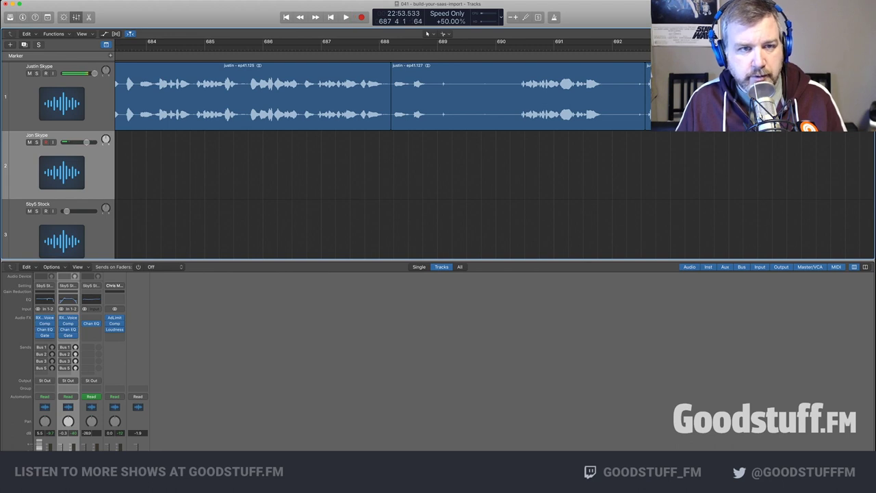
key(space)
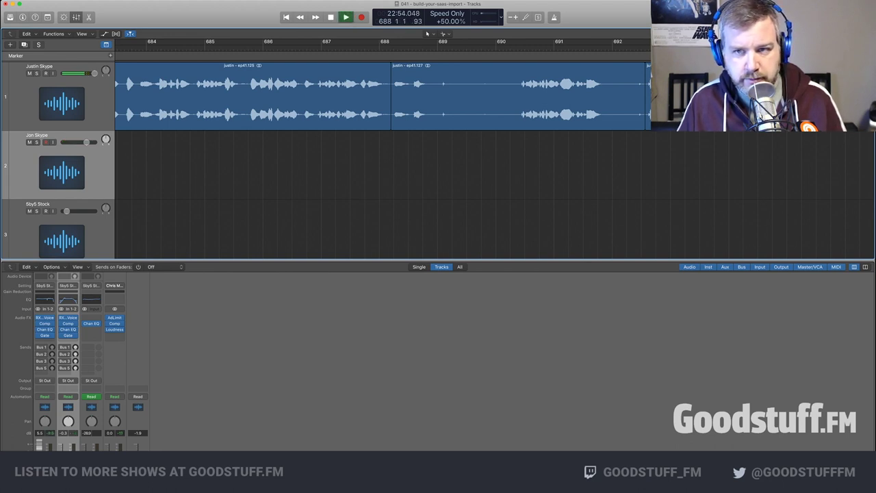
key(space)
click(646, 49)
key(space)
scroll(645, 49, right, 4)
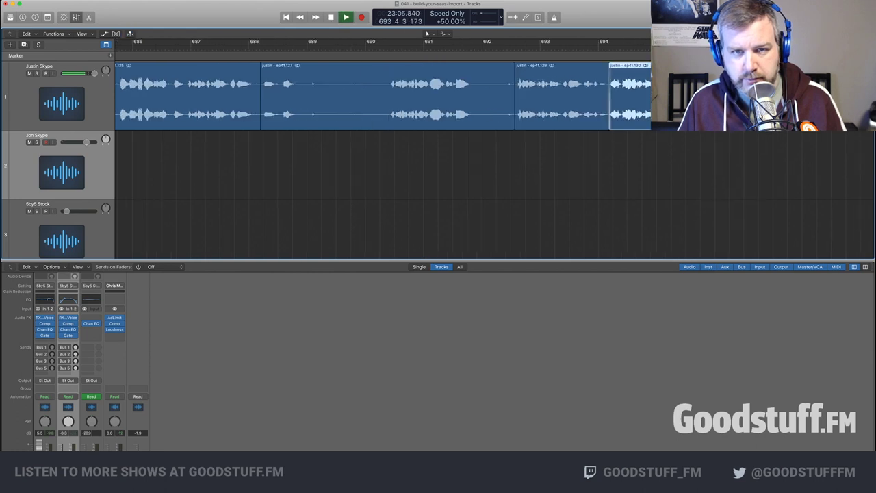
key(space)
Split the ep41.127 region just before bar 689 and delete both parts, removing the audio up to about bar 692 beat 3
click(391, 48)
key(space)
super+click(300, 99)
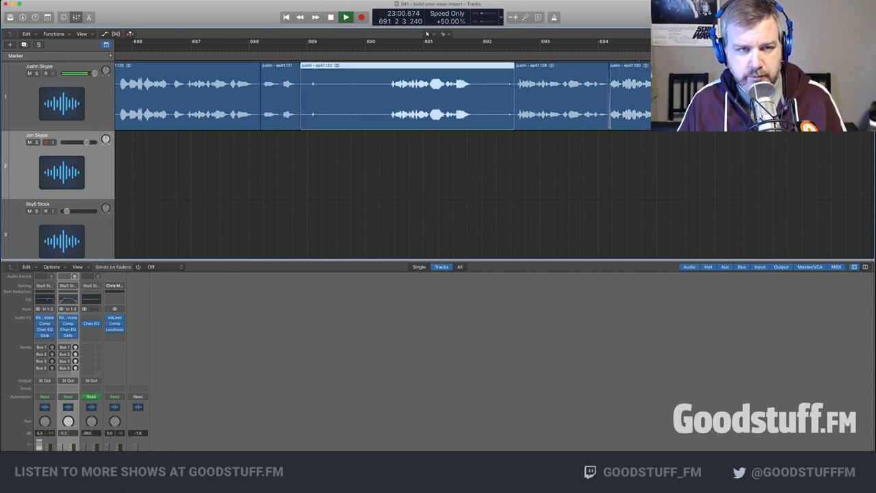
key(Delete)
click(264, 48)
click(280, 99)
key(Delete)
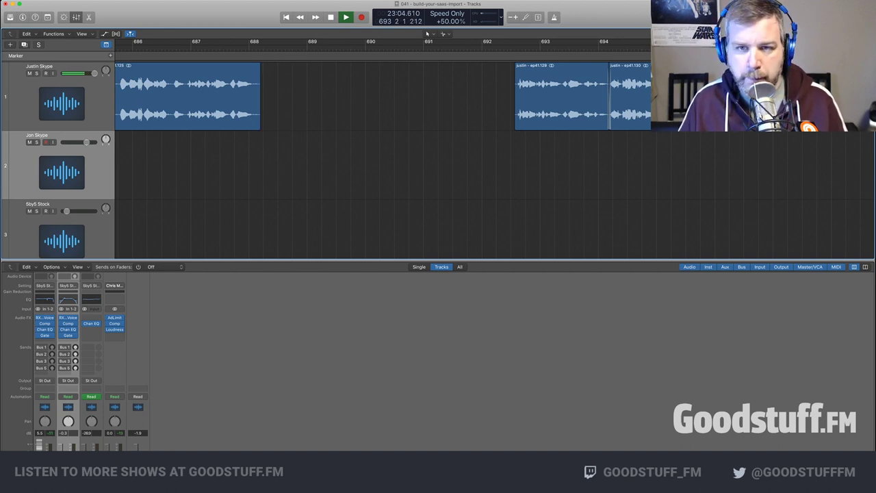
Split the preceding region just before bar 687 and delete its tail up to the gap at bar 688
scroll(384, 161, right, 2)
key(space)
scroll(384, 161, left, 8)
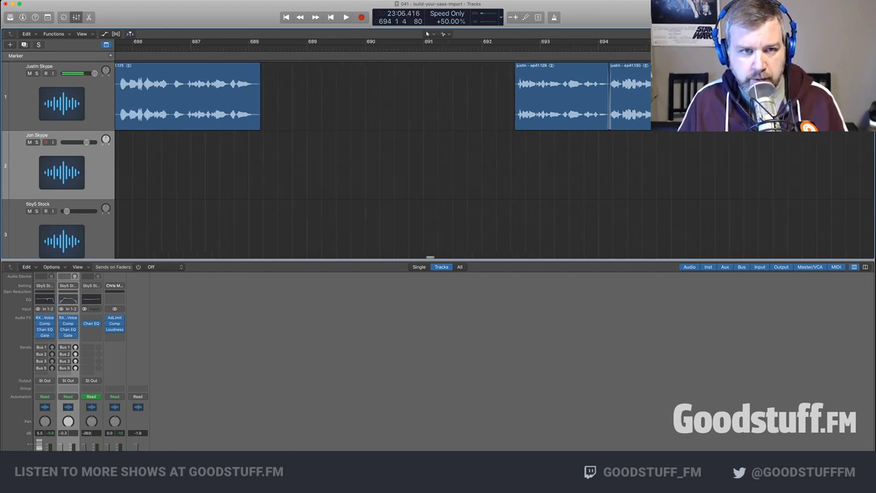
click(380, 48)
key(space)
key(space)
key(space)
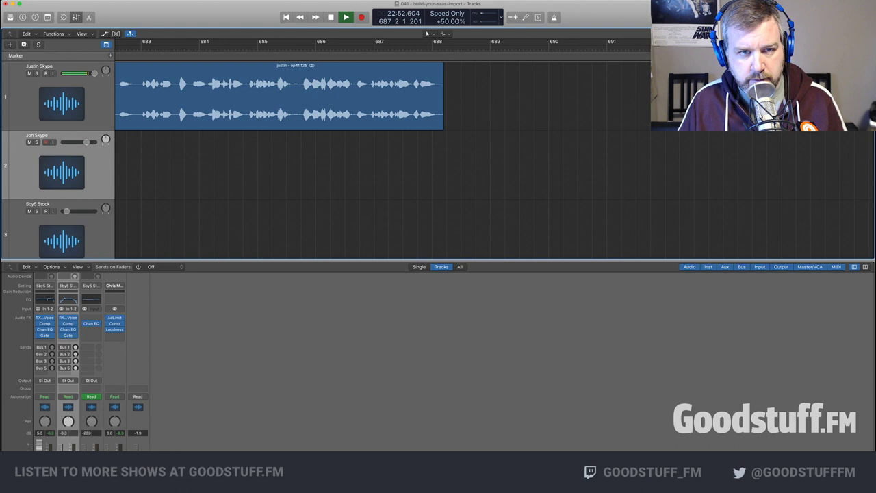
key(super+t)
key(Delete)
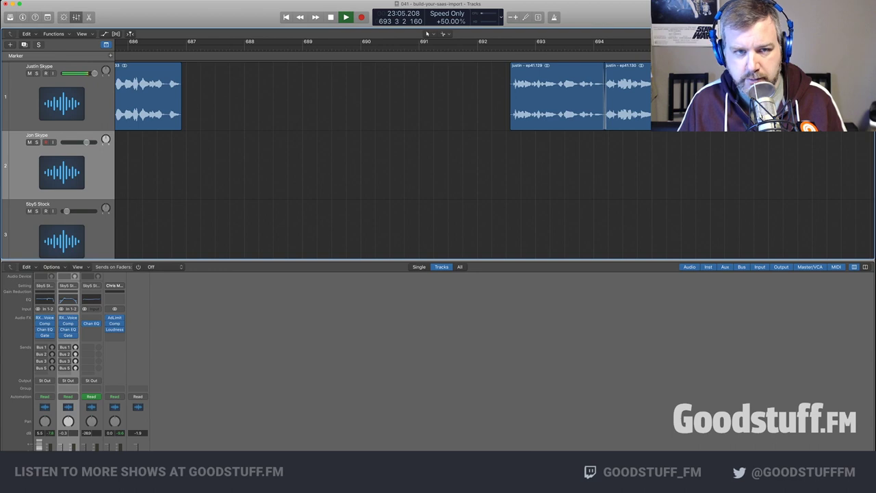
Select the ep41.129 region and all regions following it, and move them earlier to close the gap just before bar 687
click(561, 100)
key(shift+f)
key(space)
scroll(562, 100, left, 3)
drag(619, 99, 289, 99)
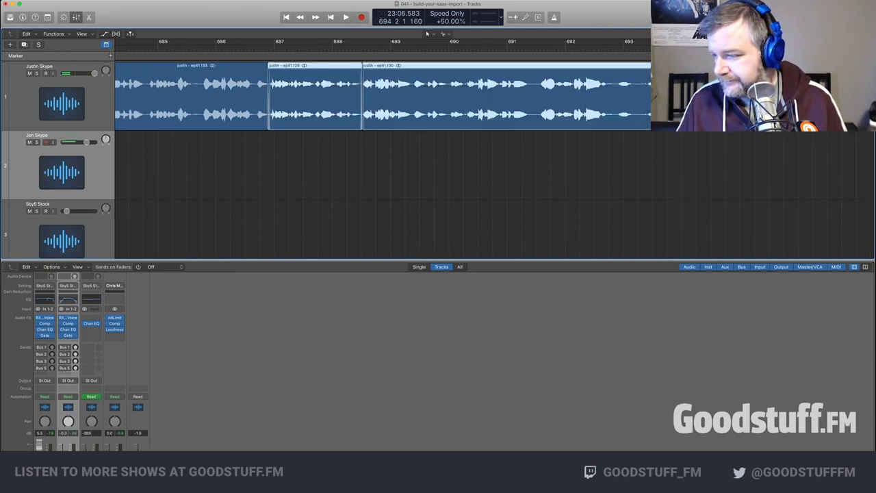
Deselect the regions and play back the edited passage from about bar 685 across the joins near bars 687 and 688
key(space)
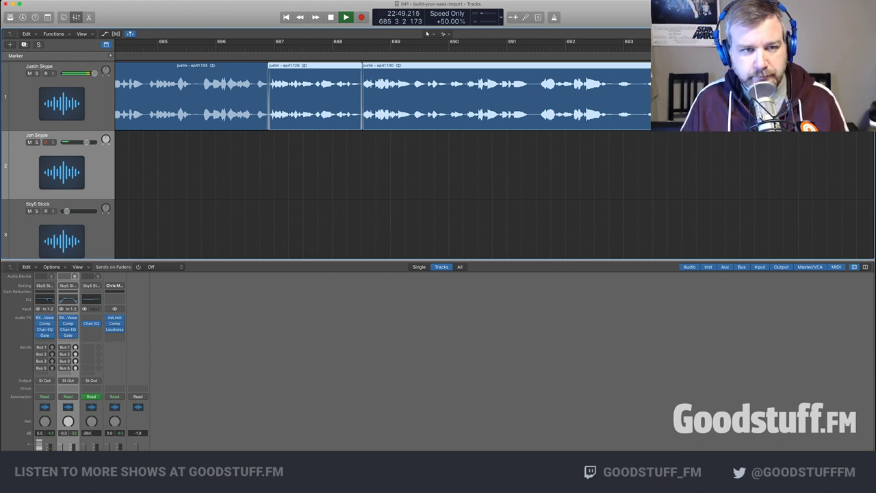
scroll(289, 99, left, 3)
key(alt+shift+d)
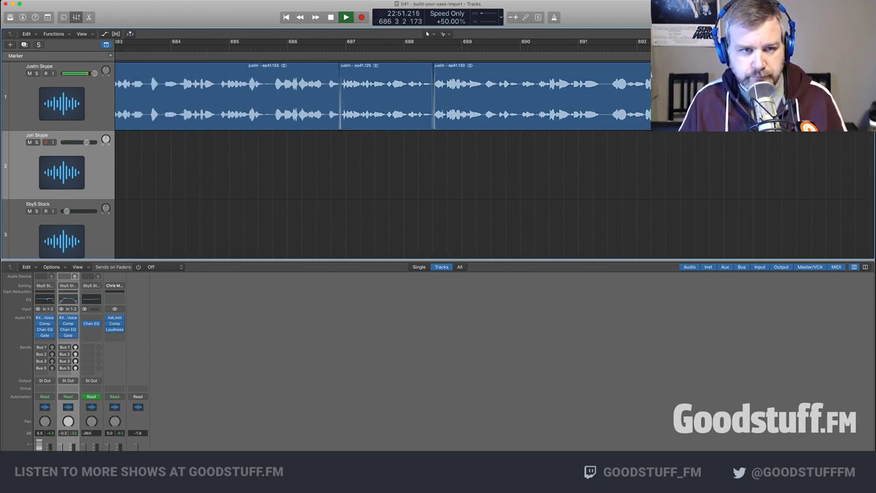
scroll(384, 161, right, 4)
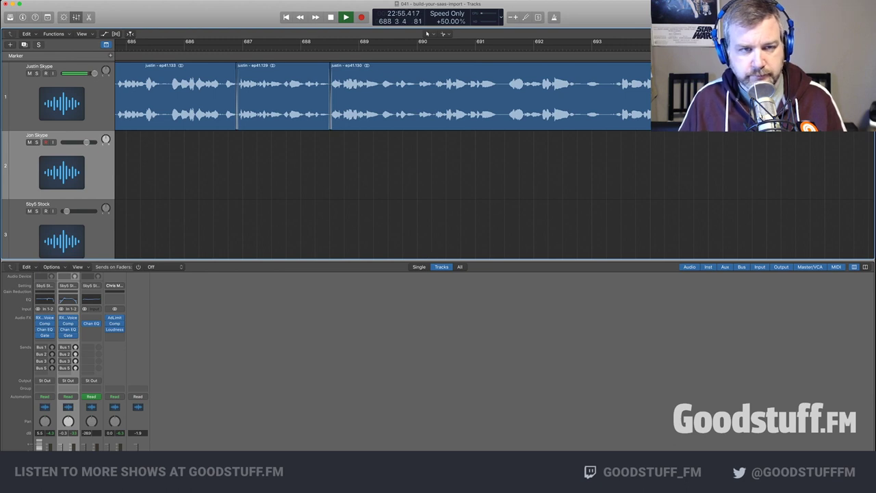
scroll(427, 33, right, 2)
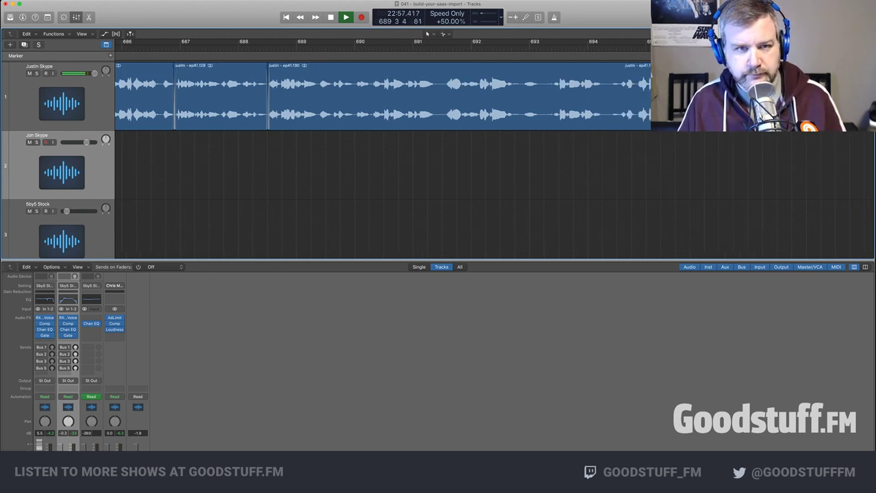
scroll(427, 33, right, 3)
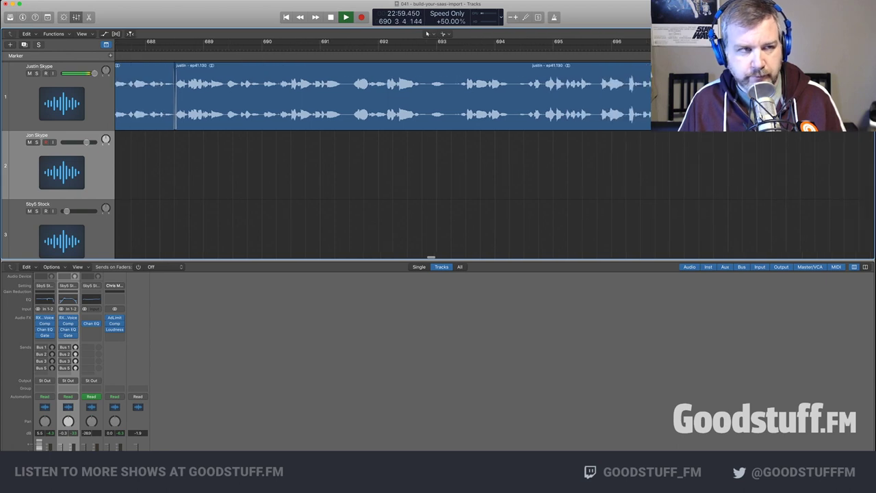
scroll(427, 34, right, 2)
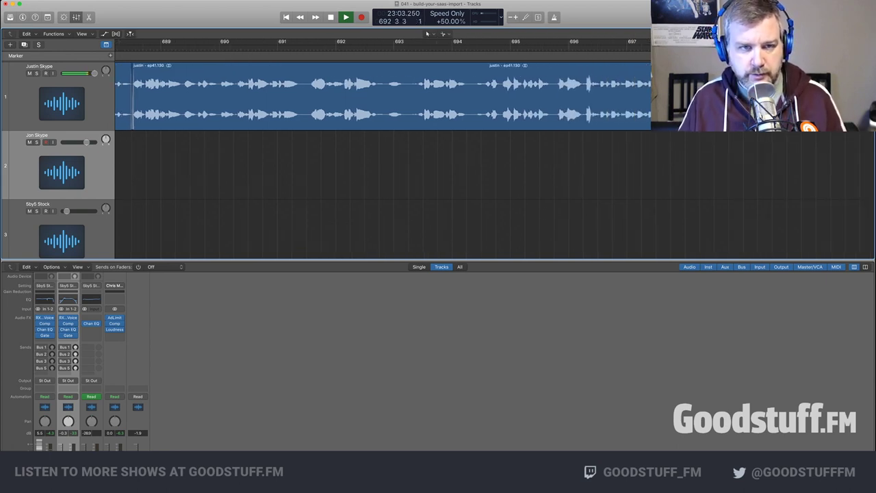
Cut the short sounds around bars 693 and 694 out of track 1 and move the following audio earlier to close each gap
mouse_move(395, 99)
mouse_down()
mouse_move(378, 99)
mouse_move(456, 121)
mouse_move(417, 121)
mouse_move(395, 103)
mouse_up()
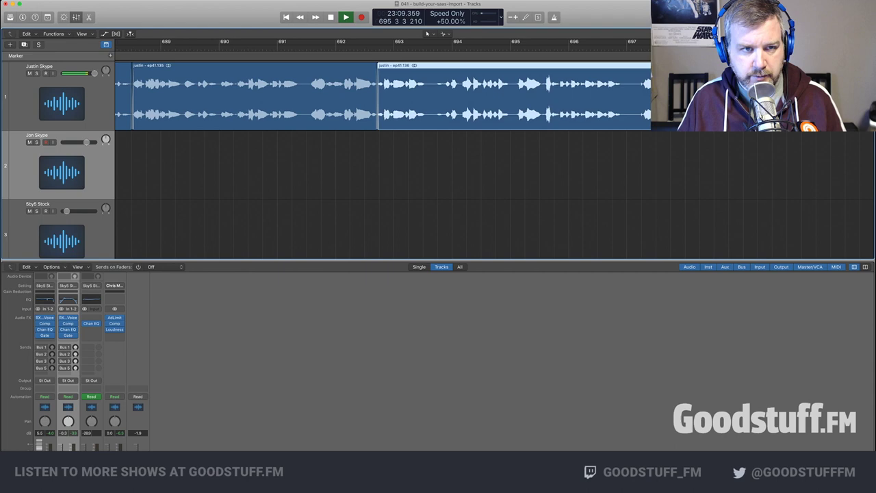
click(344, 47)
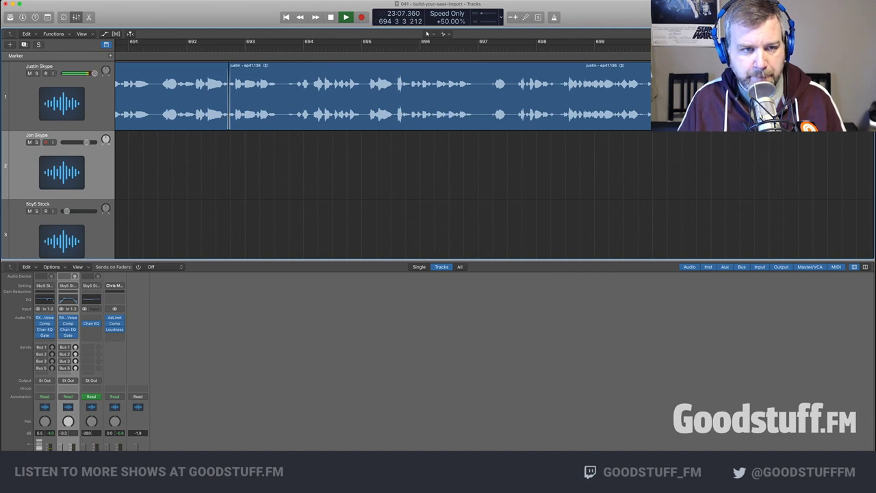
key(super+t)
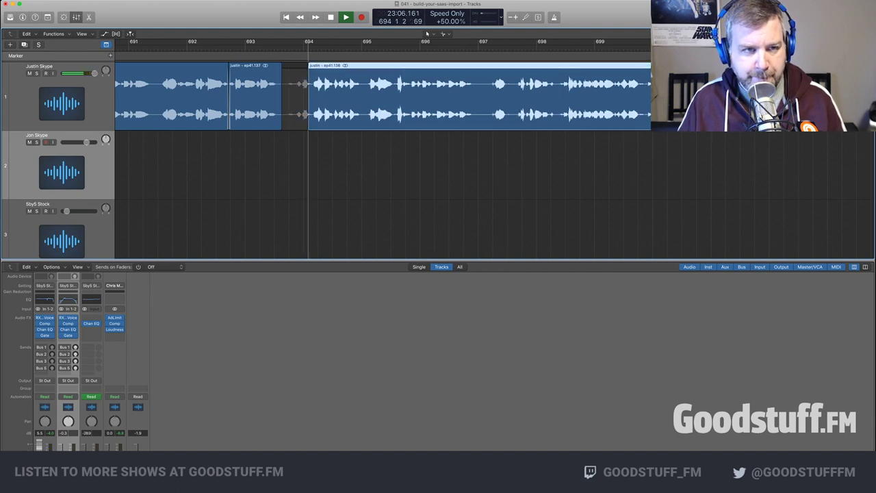
key(alt+bracketleft)
key(shift+space)
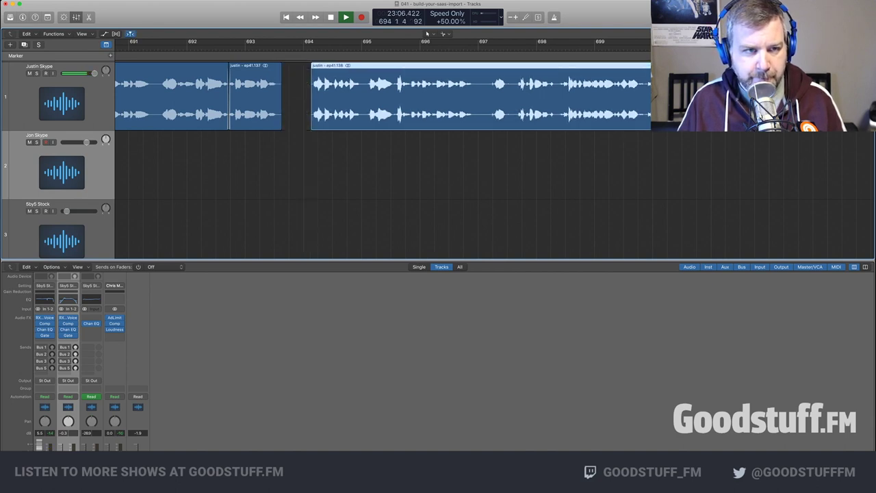
key(alt+bracketleft)
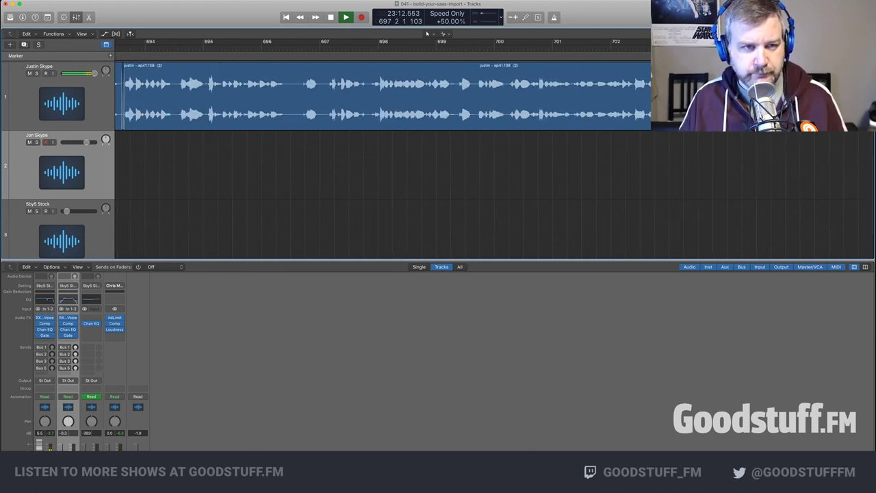
Split the region in the pause after bar 696, shorten the pause by closing the gap, and replay the join
super+click(288, 96)
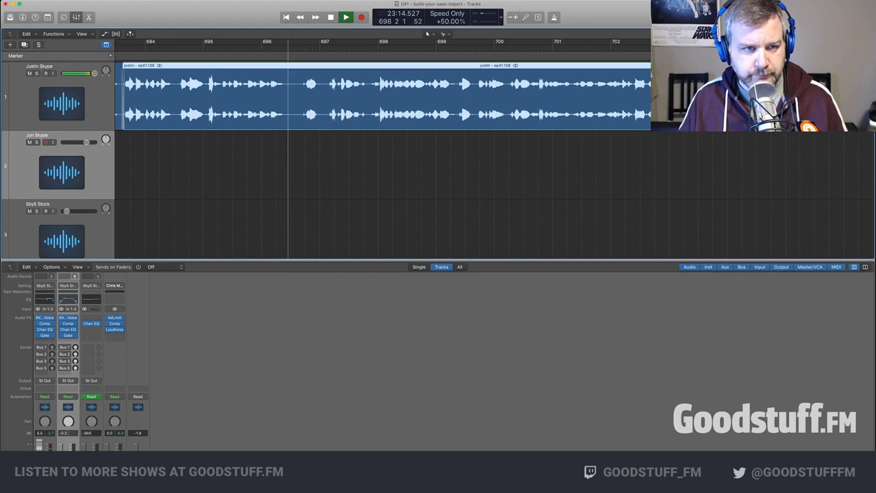
drag(289, 123, 302, 99)
click(264, 46)
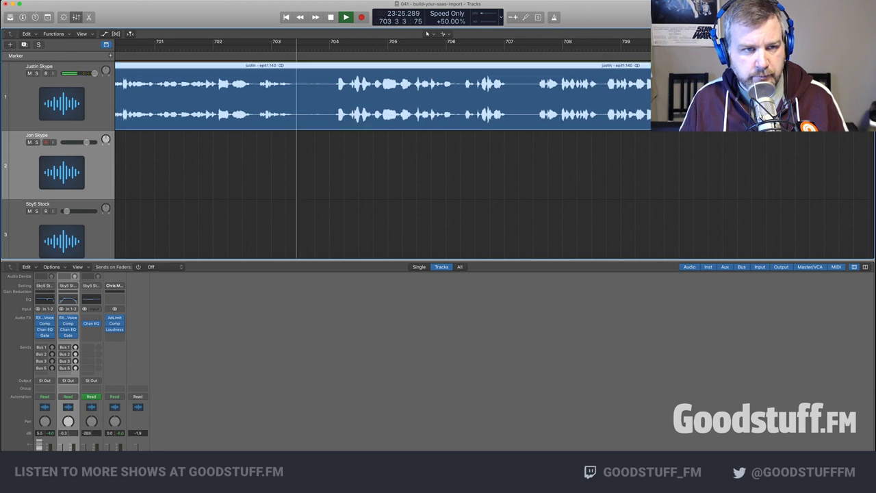
Split the region in the pause after bar 703, trim the later part to bar 704, close the gap and replay the join
super+click(296, 103)
drag(298, 122, 333, 122)
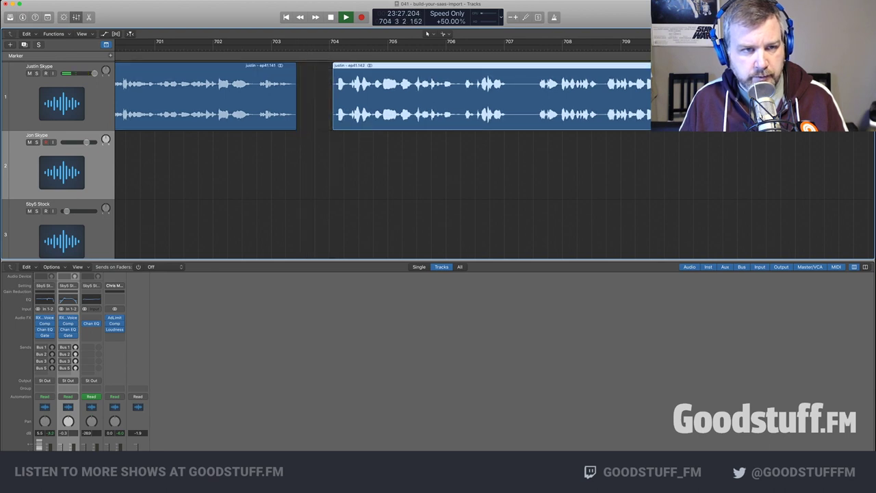
key(super+z)
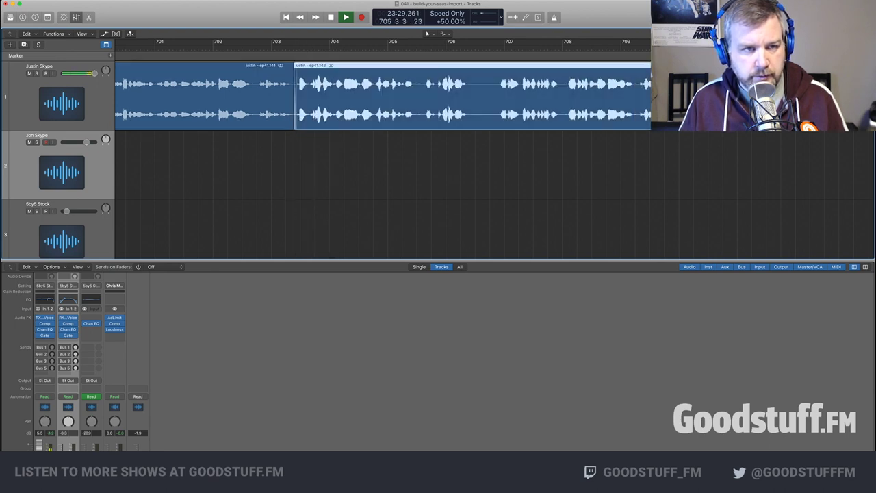
key(space)
key(space)
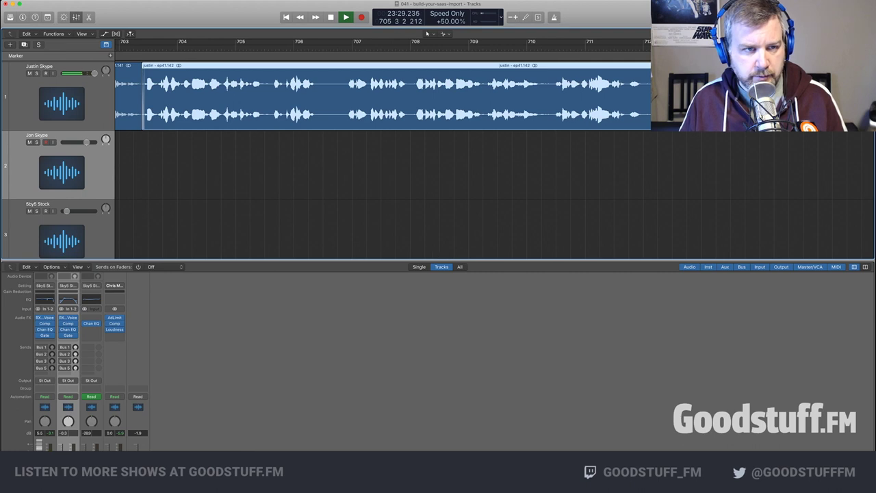
Split the region in the pause after bar 706, trim the silence from the later part and move it earlier to close the gap
super+click(285, 113)
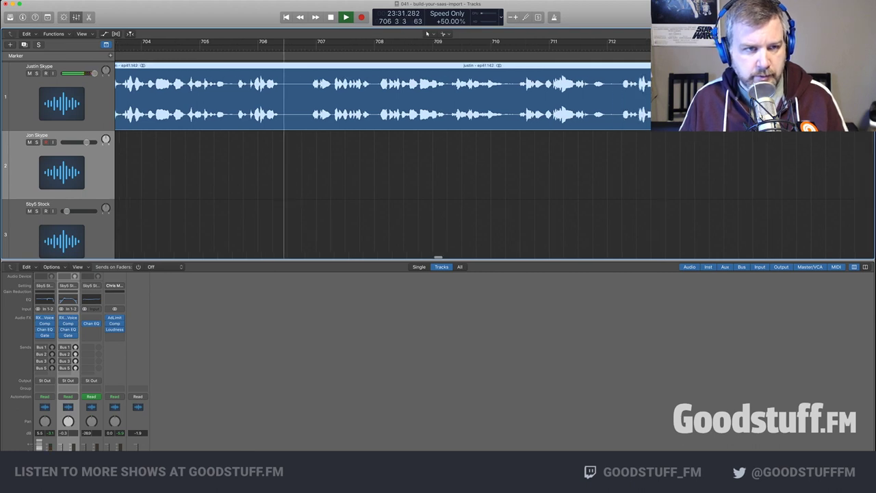
mouse_move(285, 113)
mouse_down()
mouse_move(310, 109)
mouse_move(300, 110)
mouse_up()
scroll(300, 109, left, 5)
key(space)
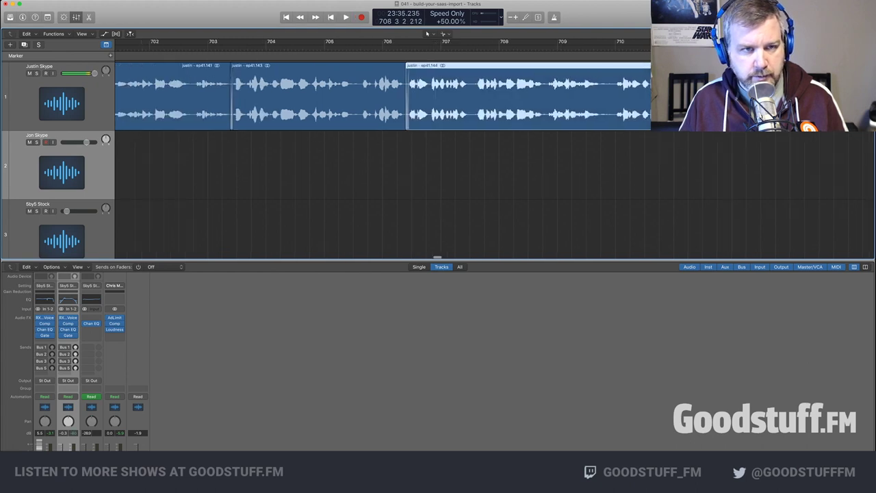
Replay the passage before the latest join and create a marker at bar 705 beat 3
key(space)
key(space)
key(ctrl+alt+apostrophe)
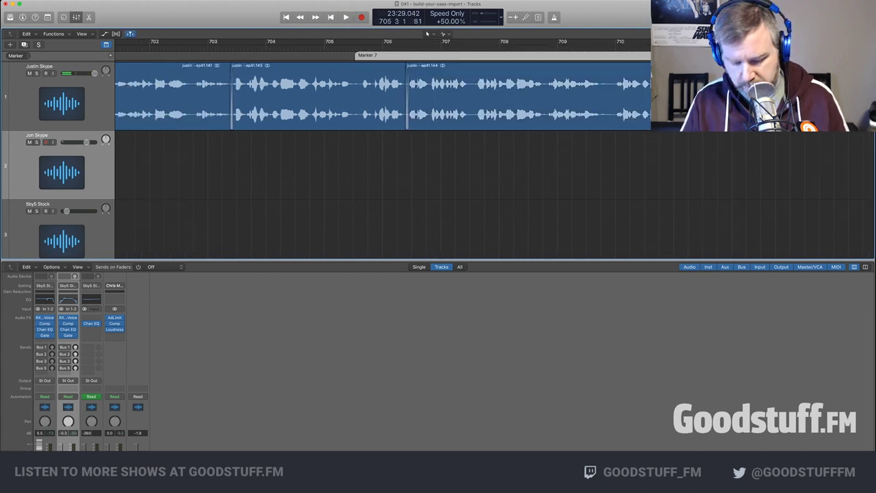
Name the newly created marker "A few key things to remember..." and resume playback
key(shift+apostrophe)
text(A few )
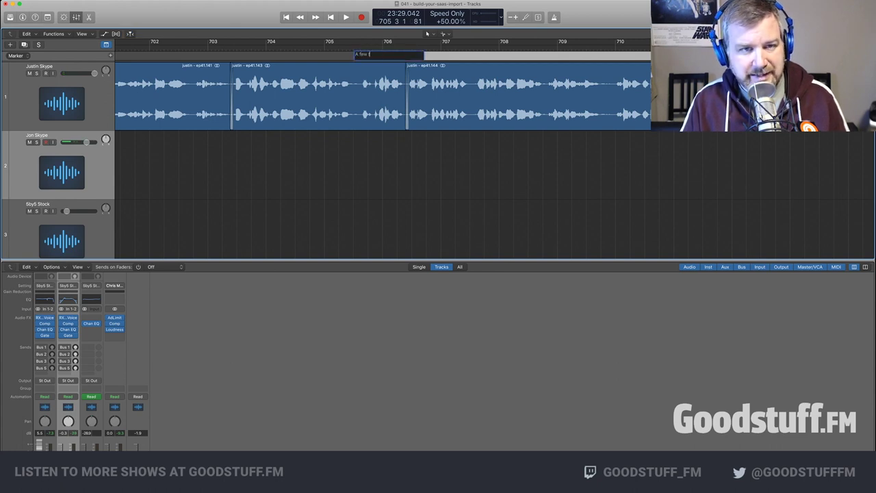
text(key things to)
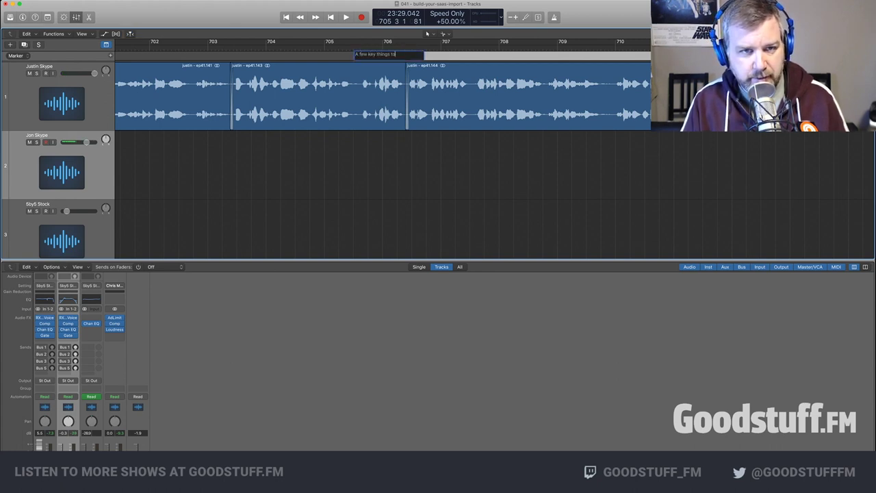
text( remember...)
key(Return)
key(space)
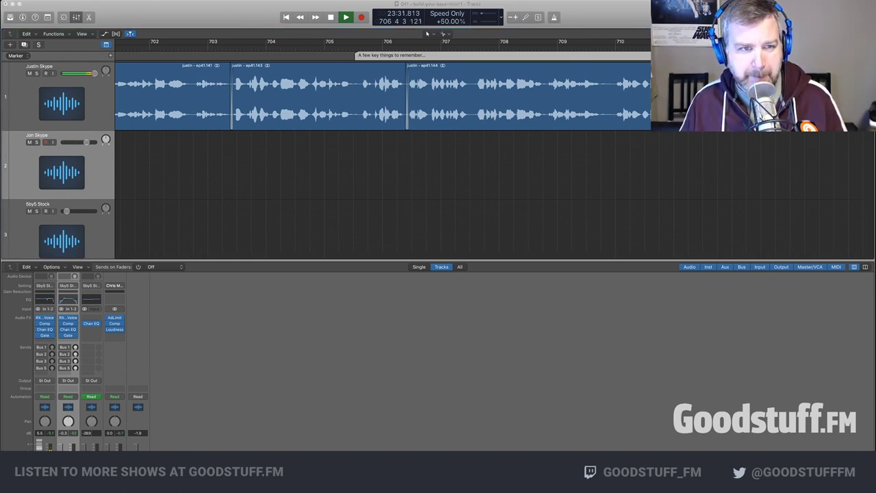
Split the region in the pause just before bar 710, trim the silence from the later part, close the gap and replay the join
key(super+Tab)
scroll(383, 103, right, 5)
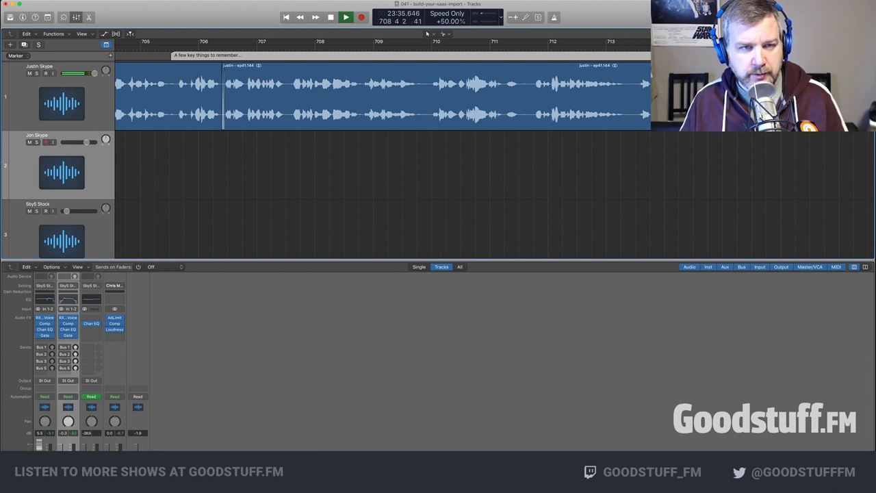
scroll(383, 102, right, 2)
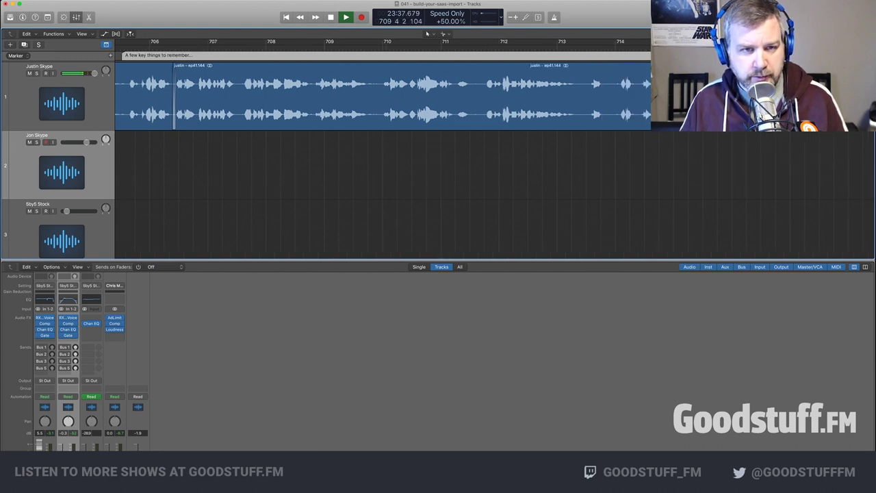
key(super+t)
drag(370, 120, 383, 110)
click(349, 46)
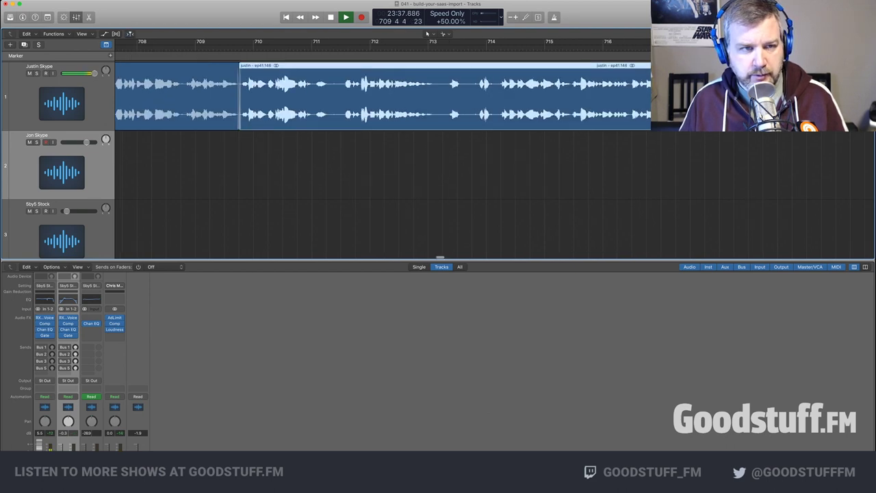
Split the region at bar 711, trim the short sound from the start of the later part and close the gap
click(308, 171)
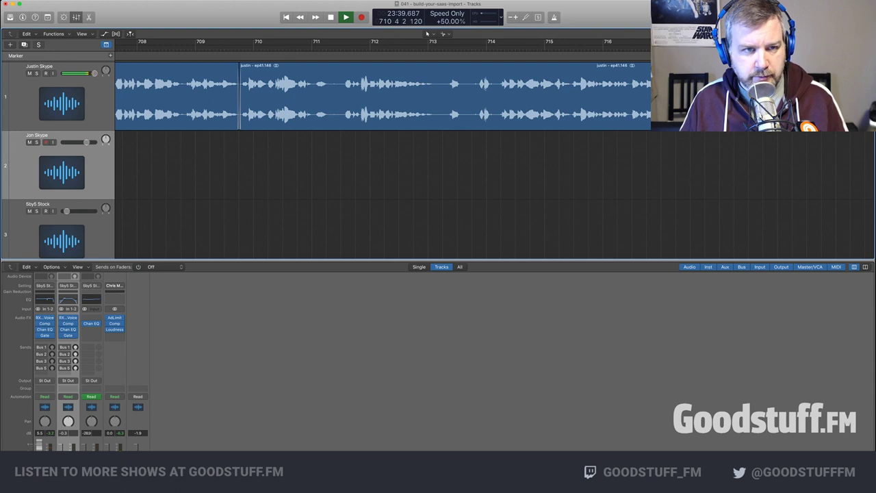
key(super+t)
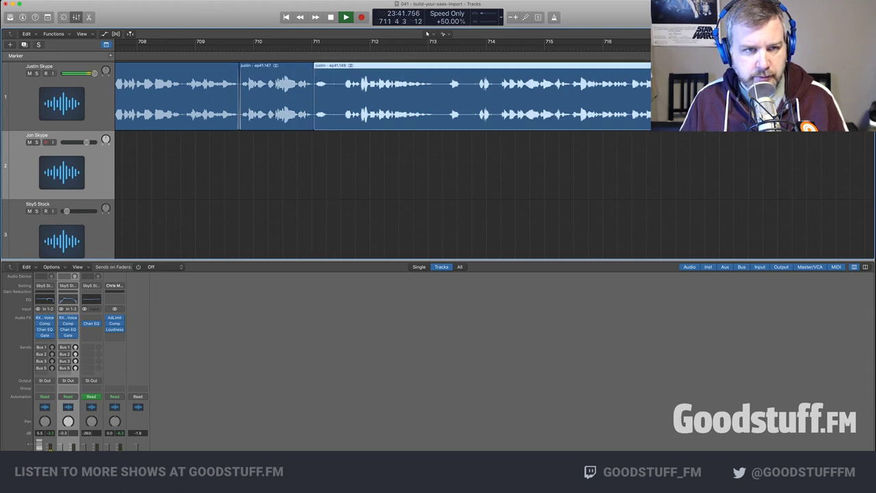
drag(316, 122, 337, 117)
key(shift+space)
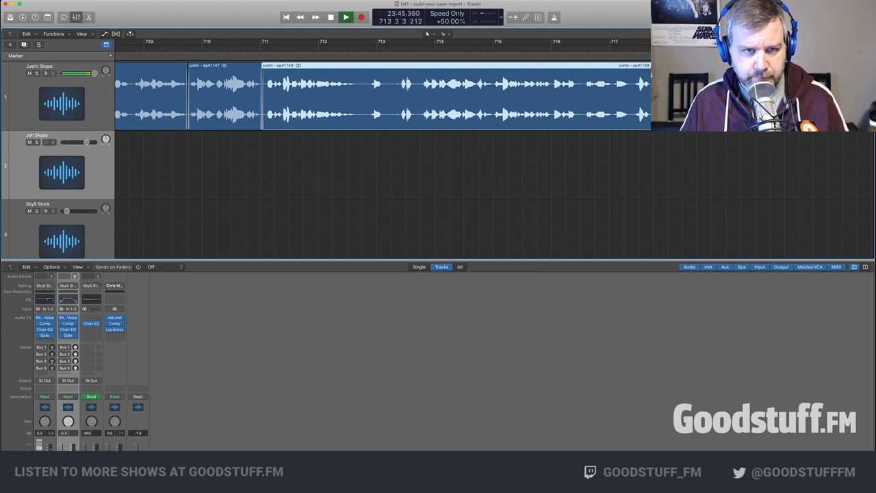
Split the region in the pause before bar 713, trim the short sound off the later part, close the gap and replay the join
super+double_click(363, 99)
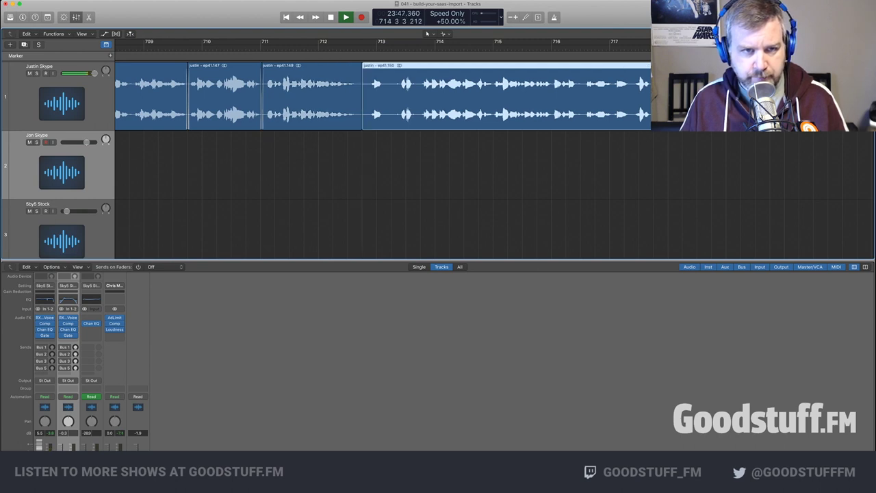
drag(363, 123, 384, 99)
key(comma)
key(comma)
key(comma)
key(comma)
scroll(384, 99, right, 1)
scroll(384, 99, right, 3)
click(385, 164)
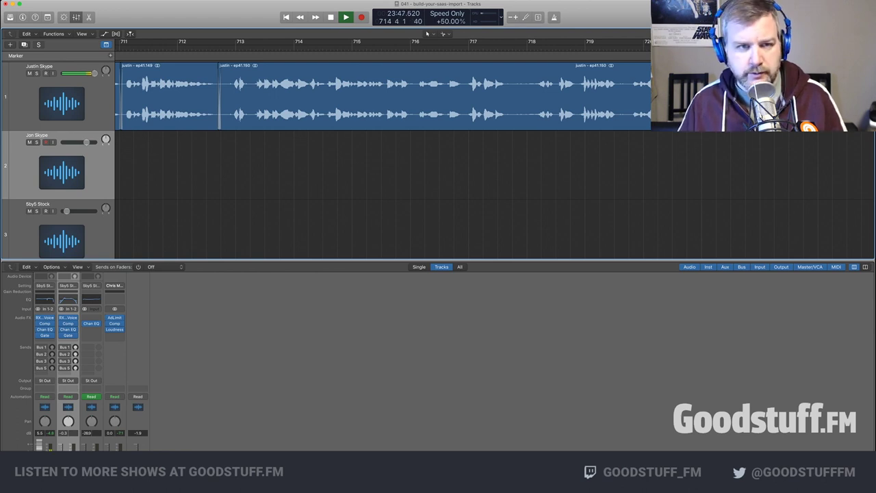
Split the region in the pause after bar 717, trim the silence from the later part, close the gap and replay the join
scroll(384, 164, right, 3)
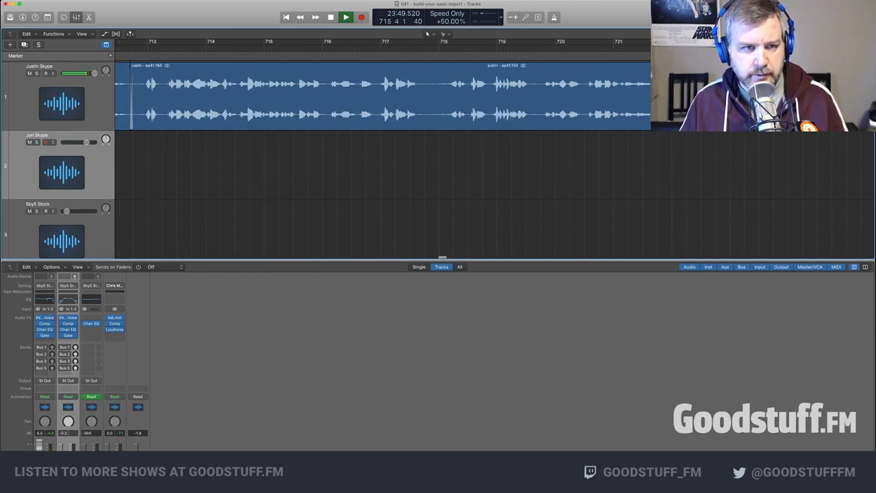
scroll(384, 96, right, 2)
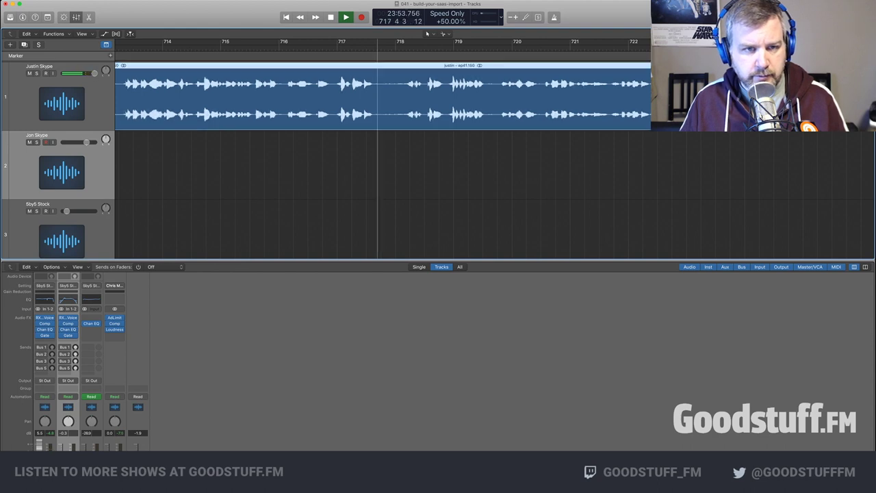
key(super+t)
drag(376, 123, 399, 124)
drag(585, 101, 560, 101)
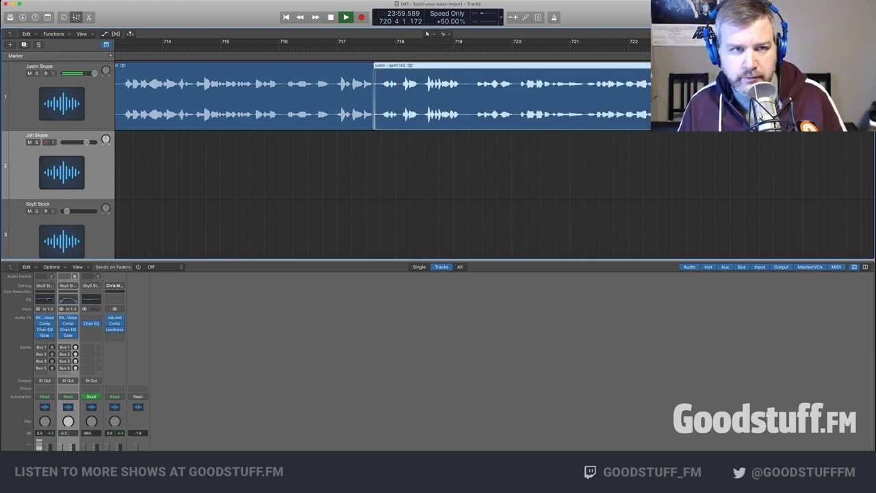
click(340, 46)
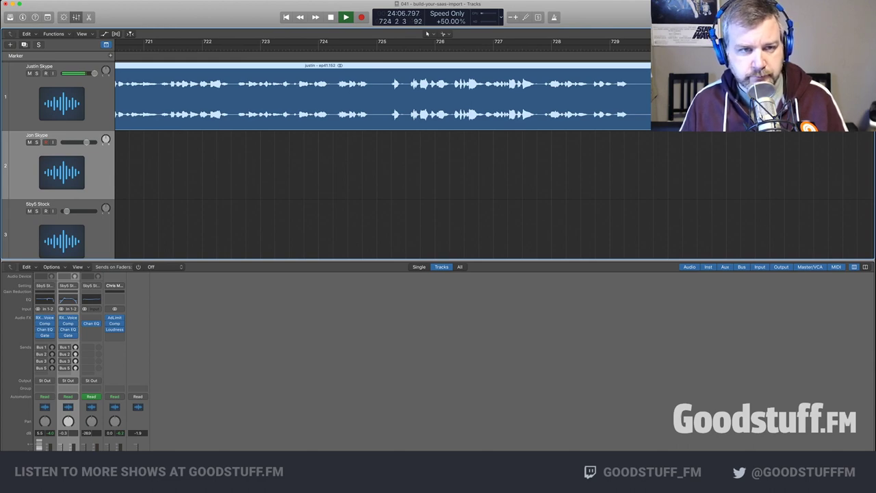
Split the region in the pause before bar 725, trim the short sound and silence off the later part and close the gap
key(space)
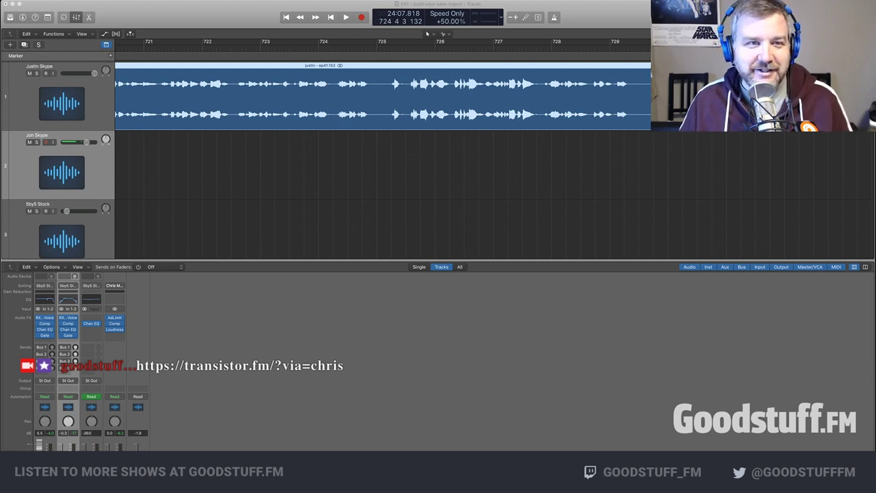
key(space)
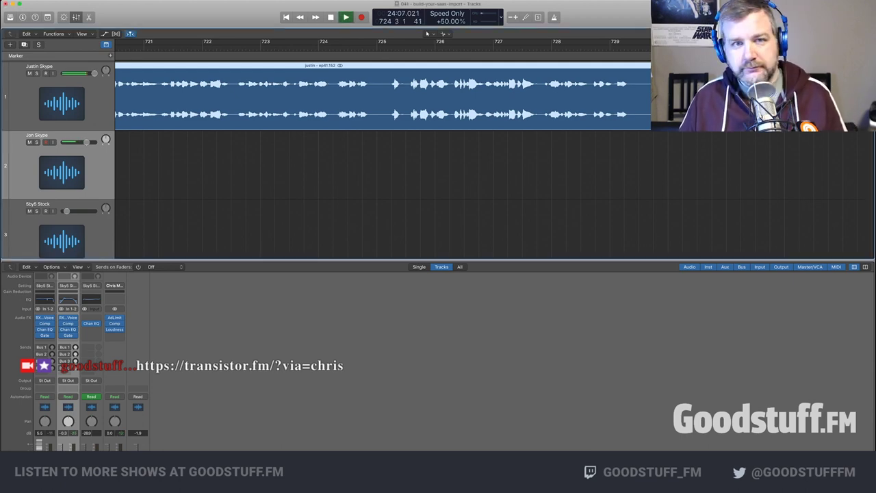
key(comma)
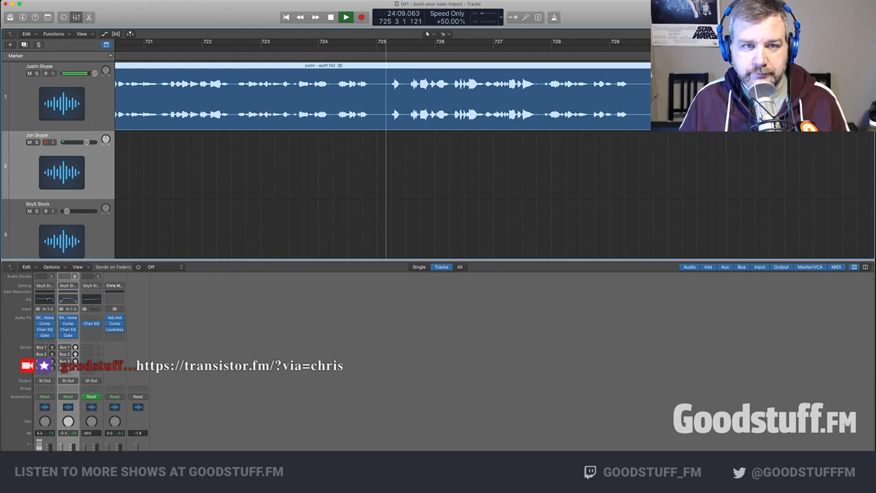
key(super+t)
drag(375, 125, 404, 103)
key(space)
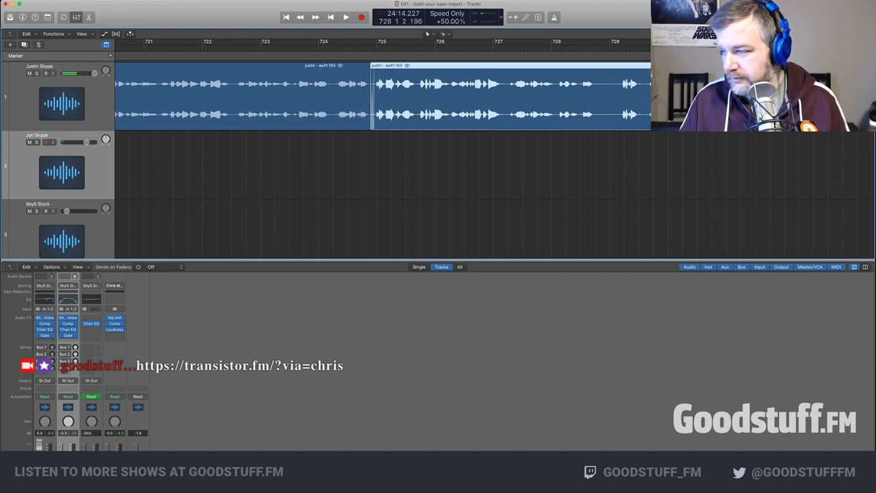
Split the region in the pause after bar 728, shorten the pause by trimming the later part, and replay the join
key(space)
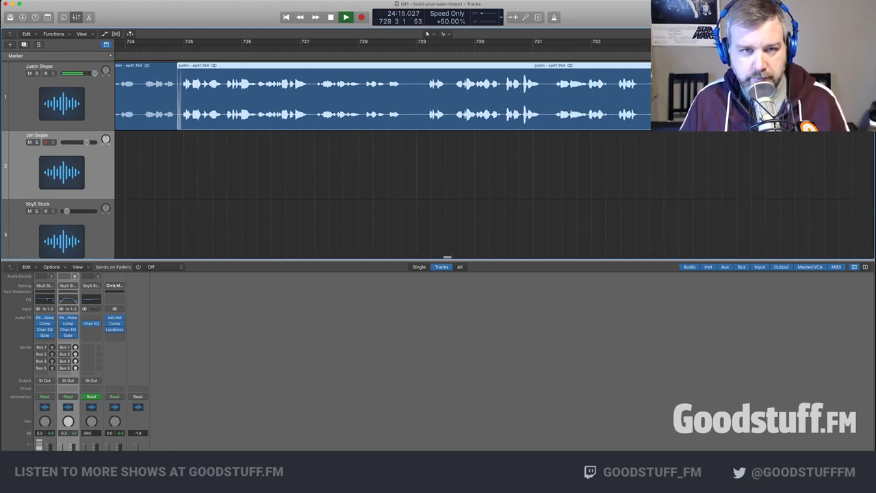
key(super+t)
drag(407, 123, 418, 103)
click(394, 45)
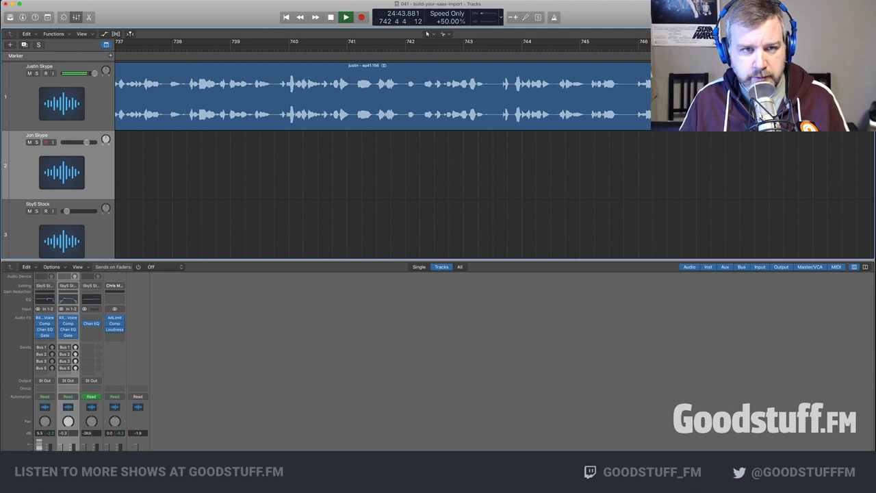
Split the region just before bar 742 and cut the short unwanted passage from the start of the later part
key(comma)
key(comma)
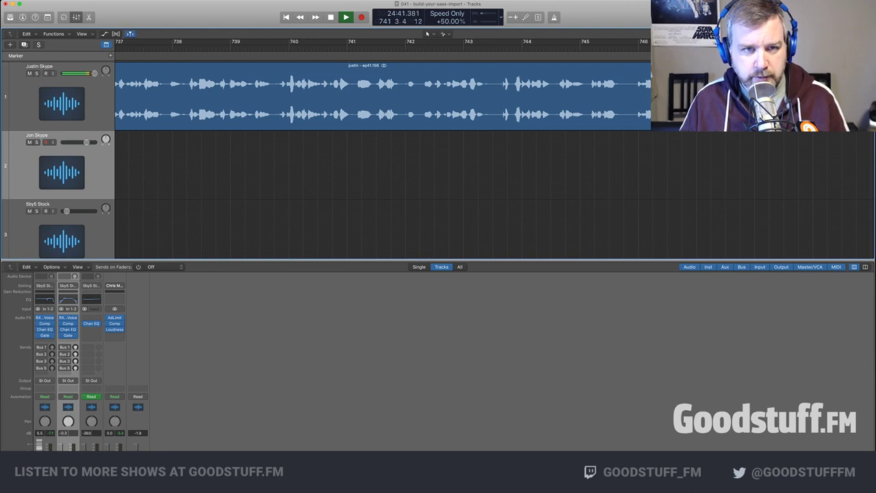
key(super+t)
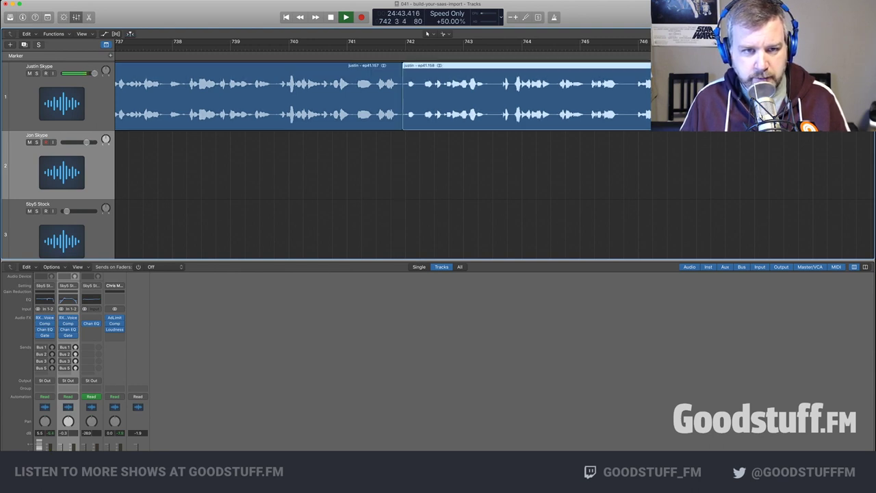
key(alt+Right)
key(alt+Right)
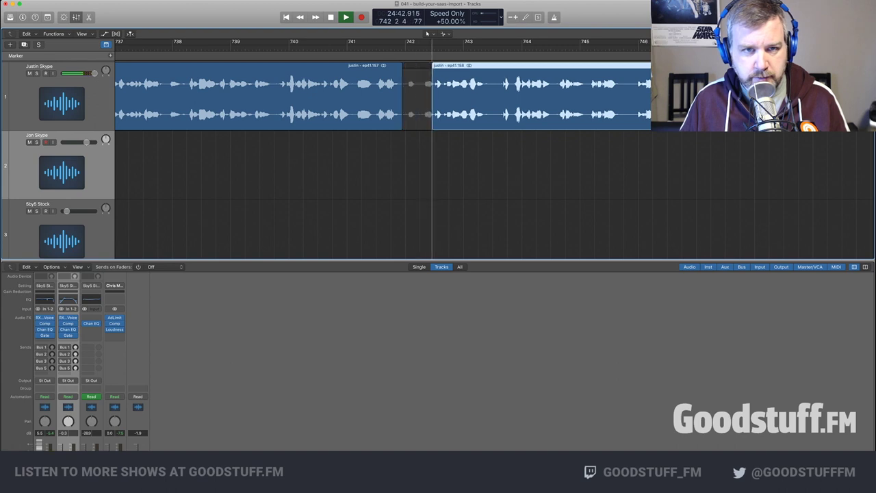
key(comma)
key(comma)
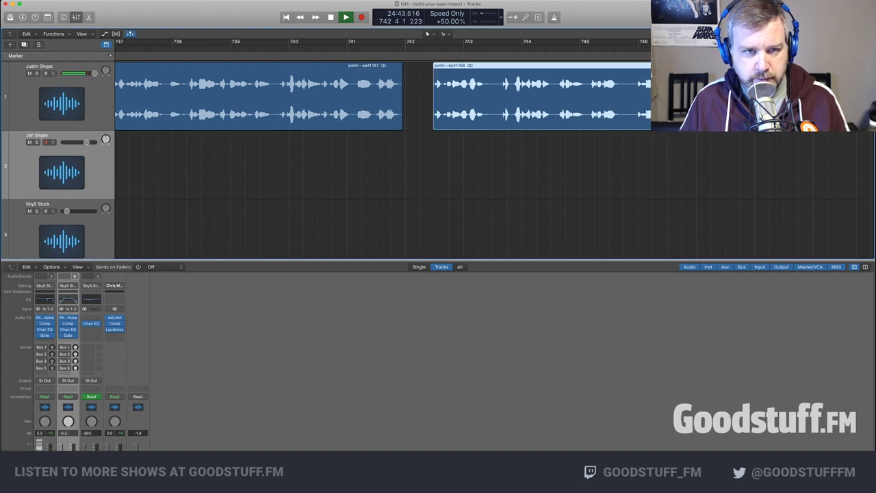
Move the later region earlier to close the gap before bar 742 and replay the join
key(alt+Left)
key(alt+Left)
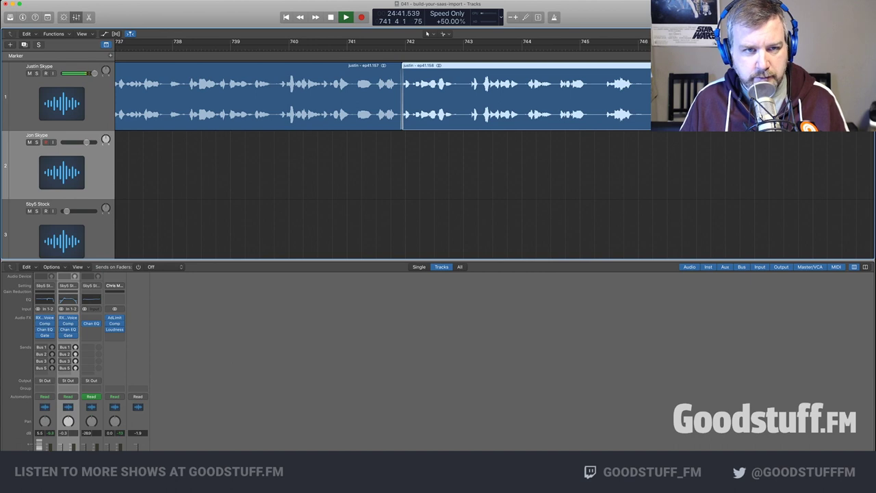
key(comma)
key(comma)
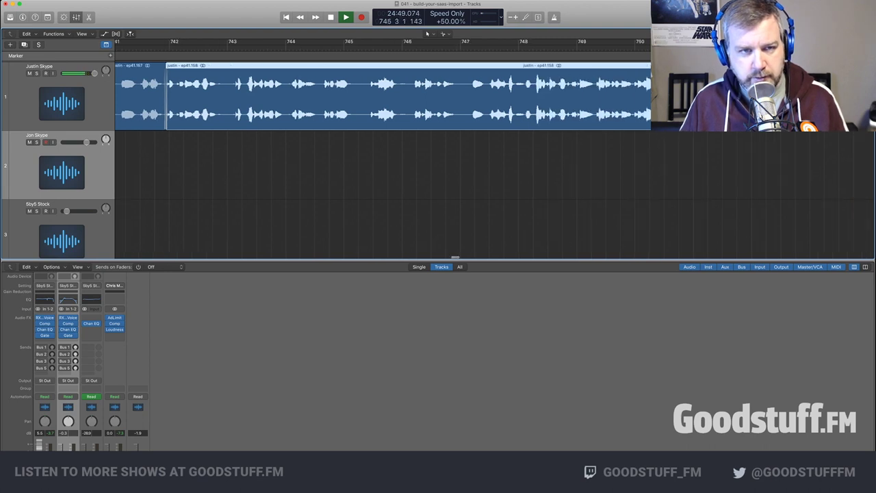
Split the region in the pause just before bar 746 and move the later part earlier to tighten it
key(space)
key(comma)
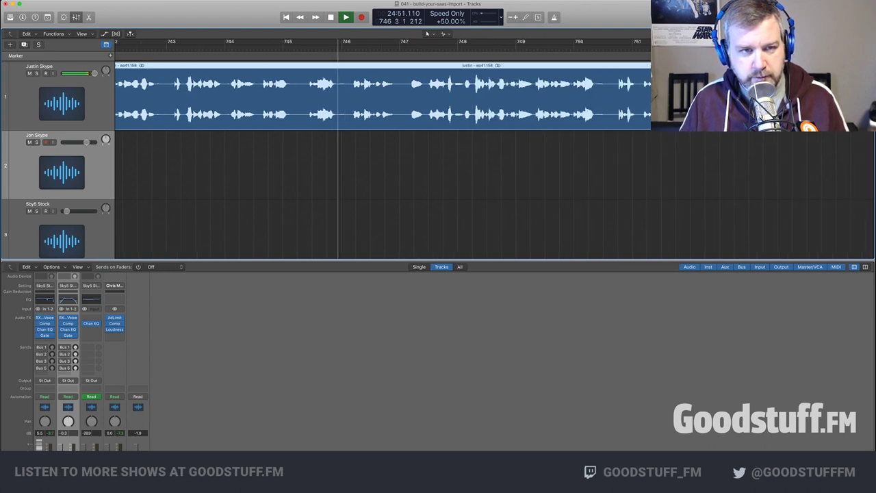
key(super+t)
key(period)
key(super+[)
key(super+[)
key(period)
drag(425, 96, 410, 96)
key(shift+space)
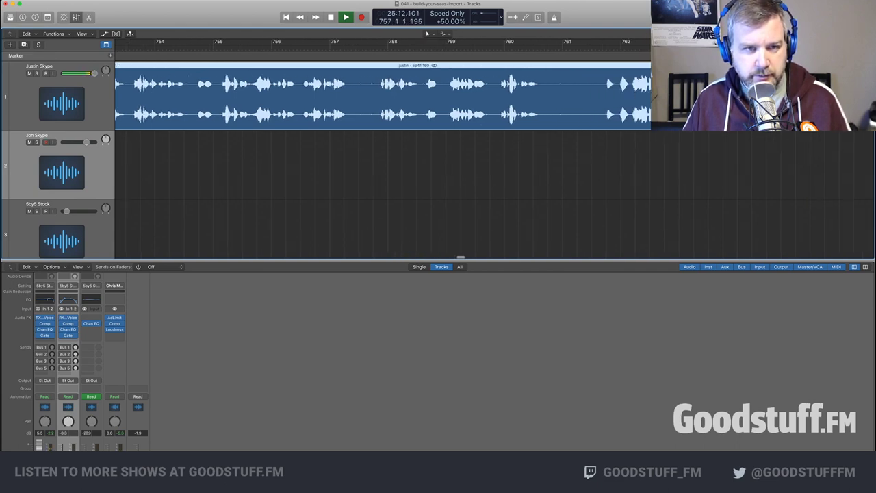
Split the region in the pause after bar 757, trim the silence from the later part and close the gap
super+click(351, 103)
drag(353, 117, 372, 103)
key(shift+space)
scroll(384, 164, right, 5)
click(384, 171)
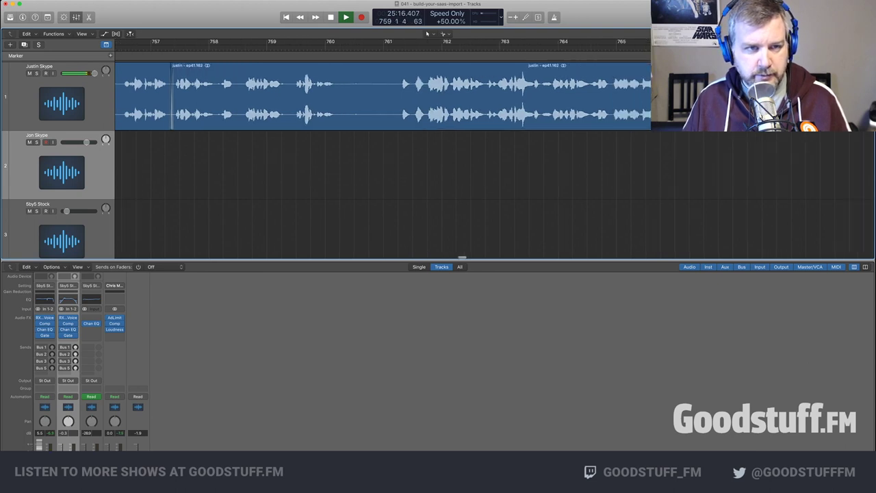
Split the region in the long pause after bar 760, trim the silence from the later part and close the gap
key(super+t)
drag(299, 124, 333, 103)
key(space)
key(space)
click(332, 165)
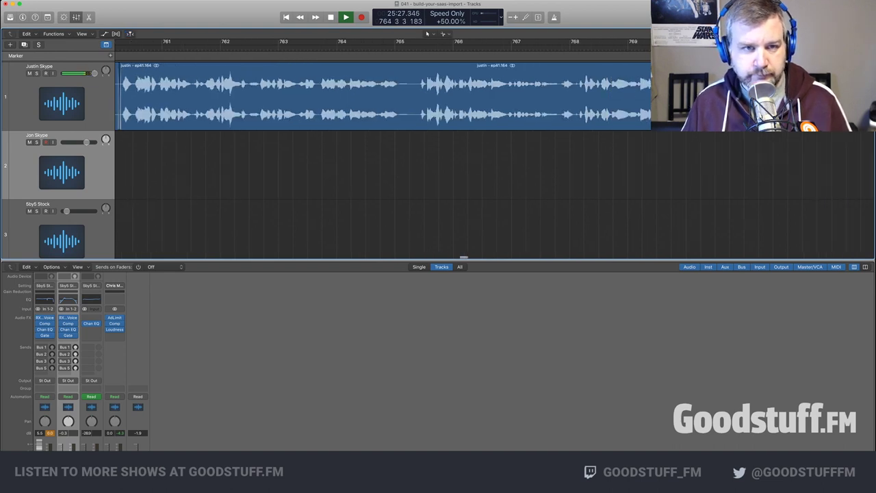
Split the region in the pause at bar 765, trim the silence and close the gap, and stop playback at bar 772
key(super+t)
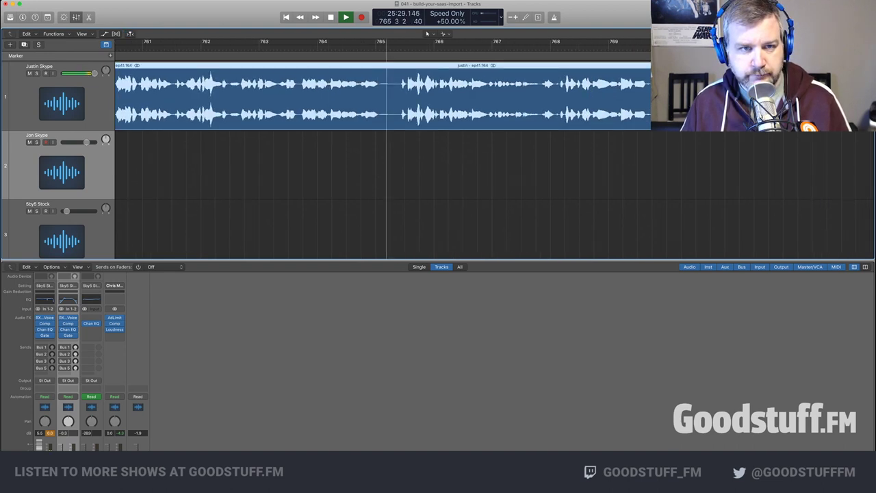
drag(381, 110, 394, 109)
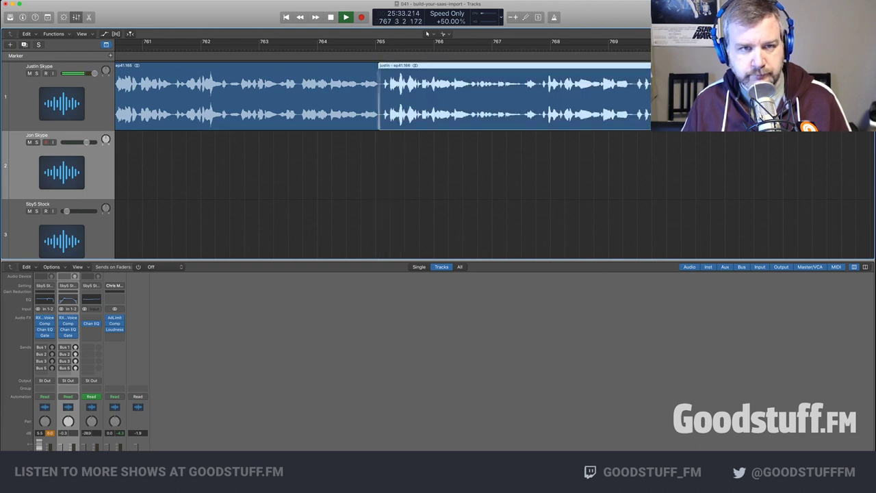
click(359, 47)
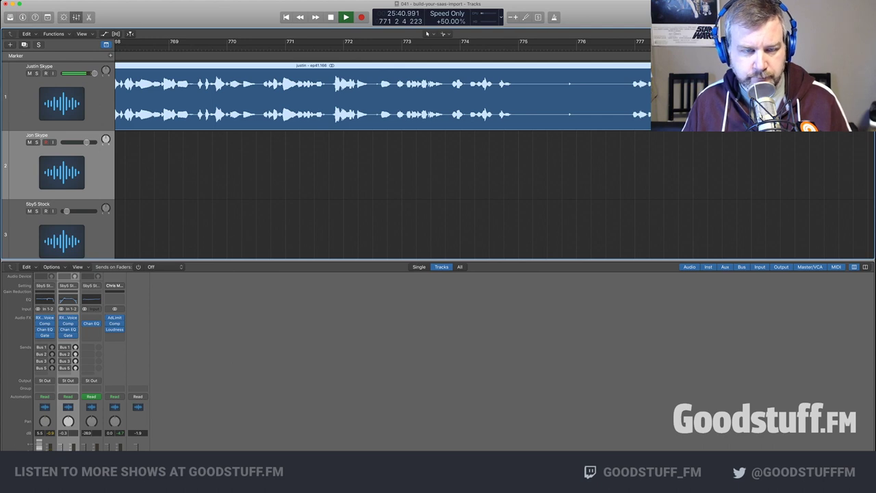
key(space)
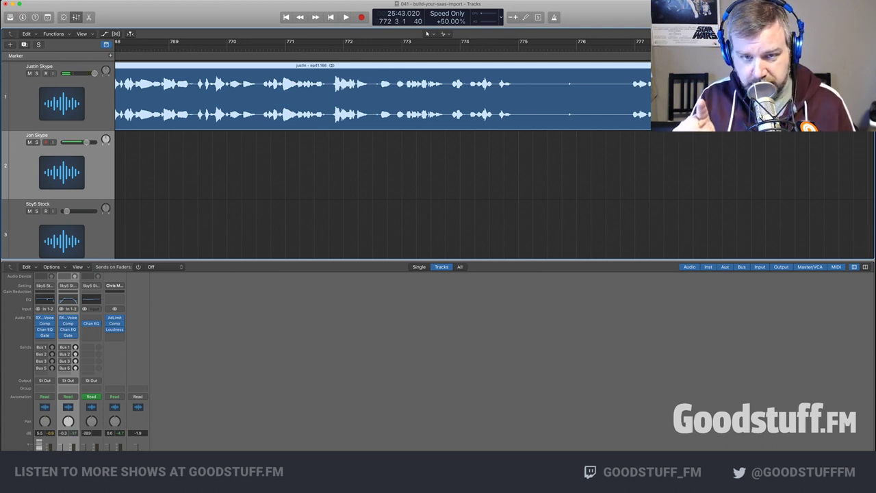
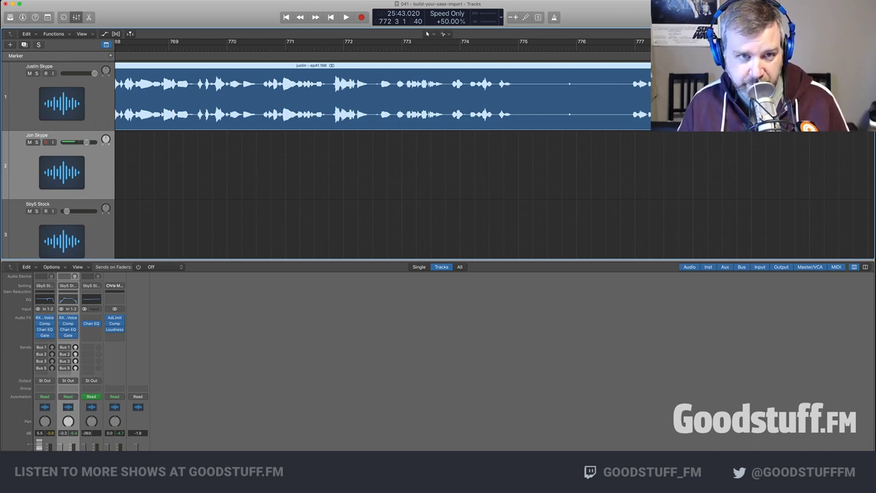
Play on and split the region in the pause just before bar 775, trimming the silence from the later part up to about bar 777
key(space)
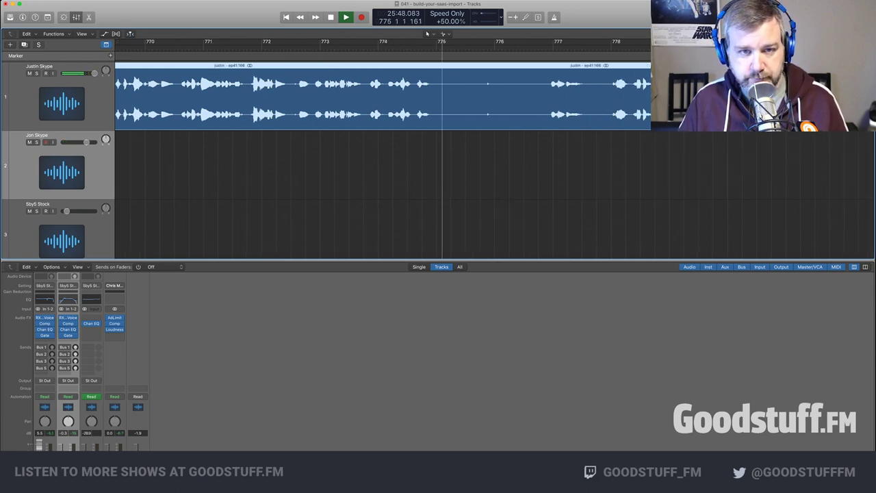
key(super+t)
drag(435, 124, 552, 123)
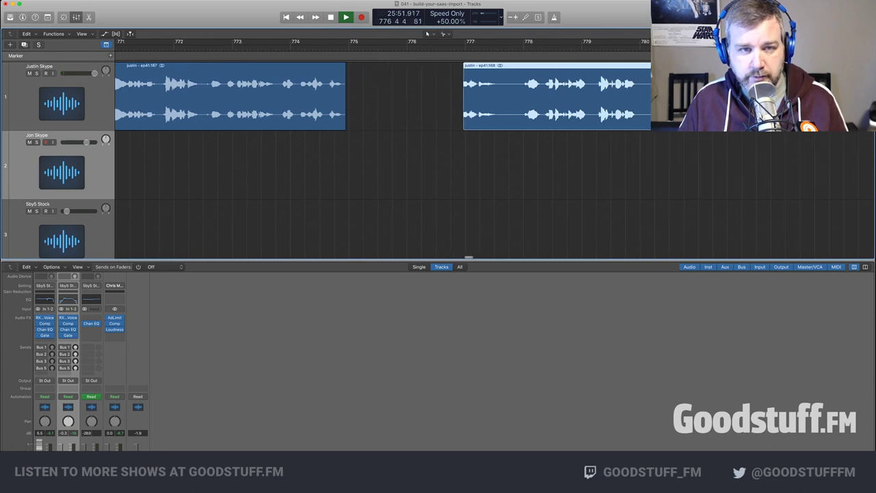
drag(382, 123, 439, 123)
Listen through the audio from about bar 779 to bar 829, skipping ahead to find where the unwanted passage ends
scroll(439, 123, left, 3)
scroll(439, 123, right, 4)
key(super+Left)
key(super+Left)
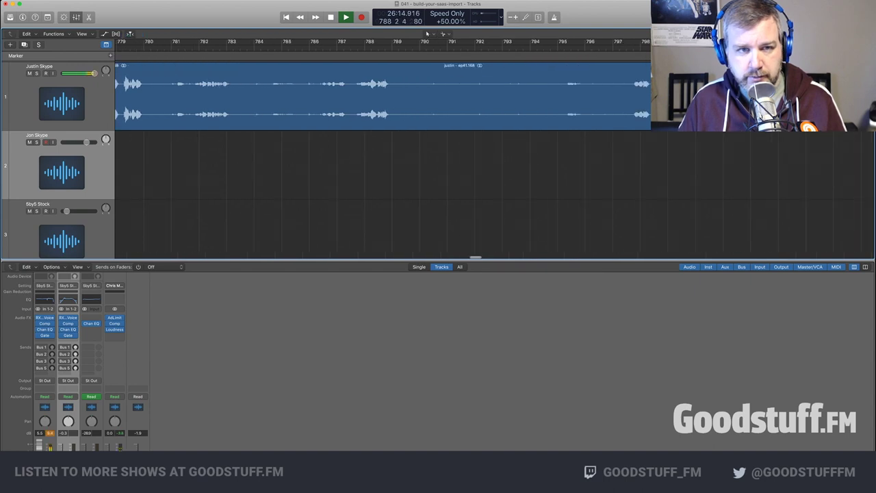
click(554, 47)
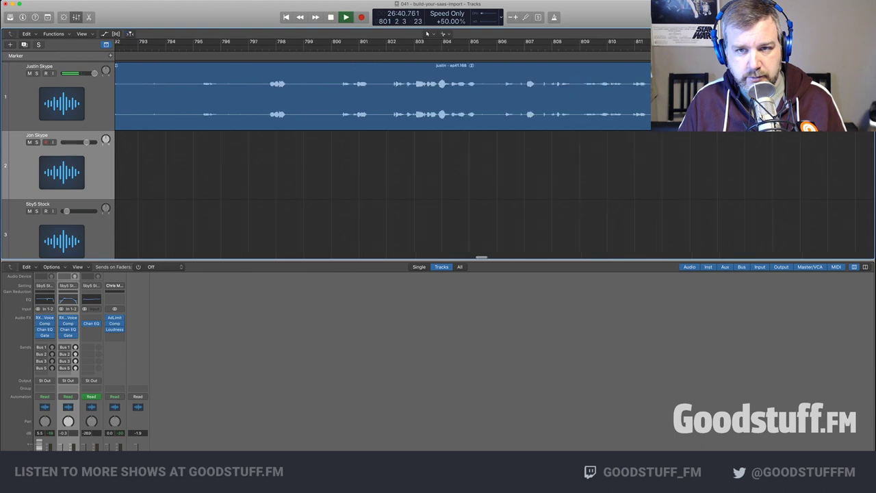
click(579, 46)
scroll(480, 164, right, 10)
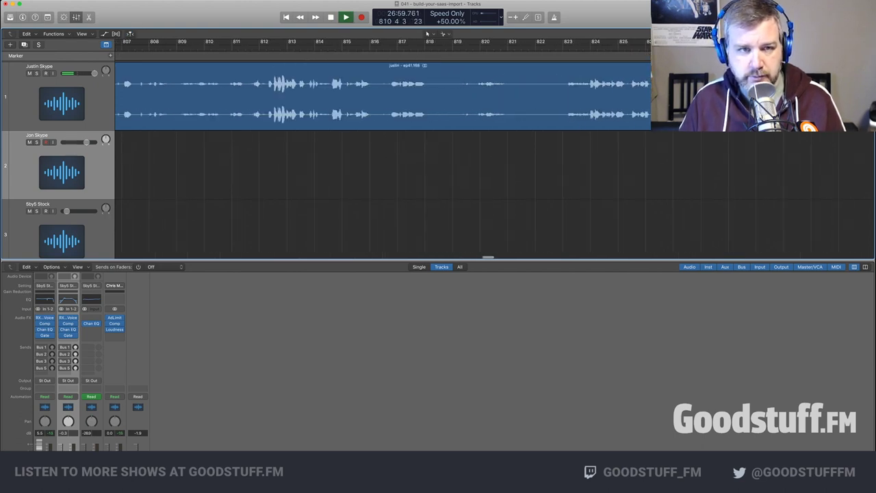
key(period)
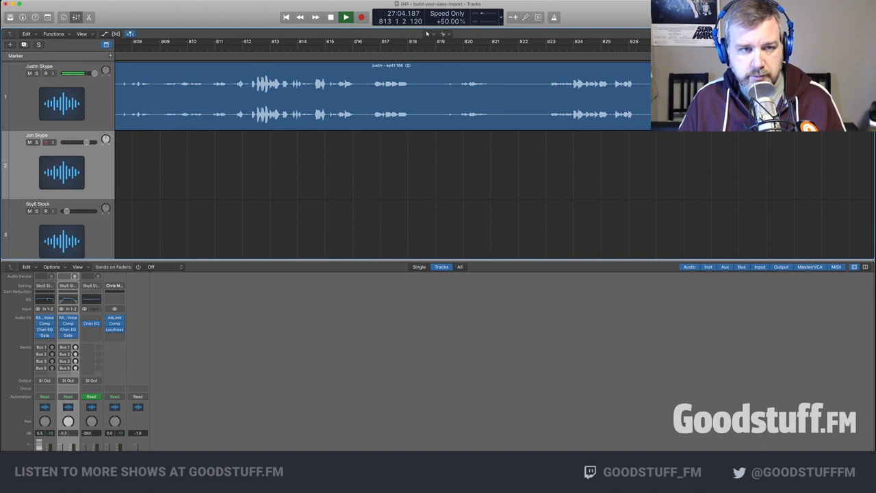
key(period)
key(period)
key(period)
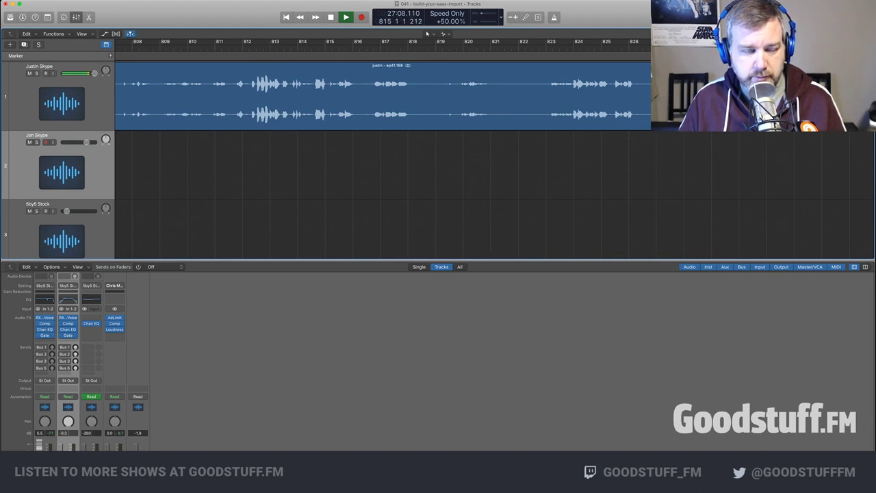
scroll(480, 164, right, 4)
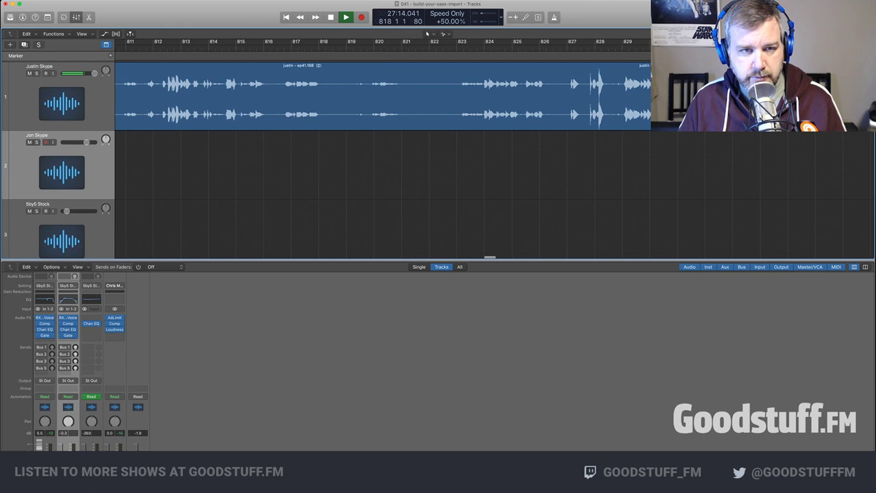
key(period)
key(period)
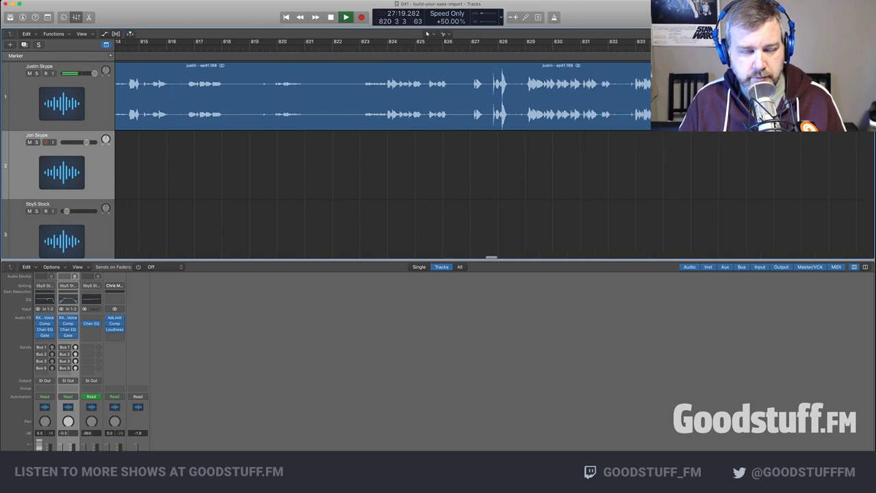
key(period)
key(period)
key(period)
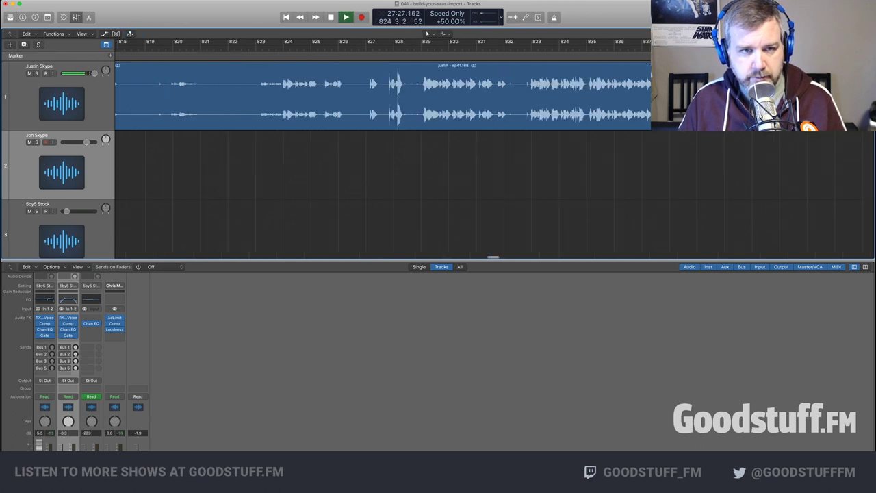
key(period)
key(period)
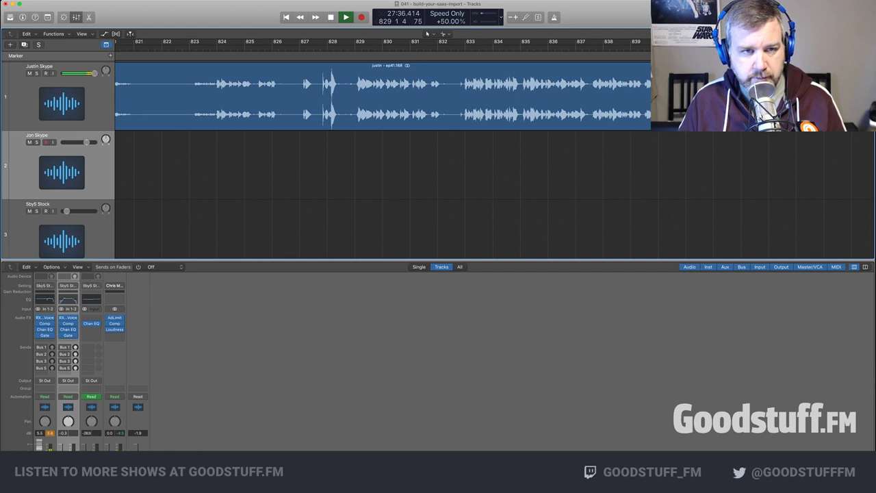
Split the region at bar 829 and delete the unwanted passage before it
drag(363, 99, 354, 100)
scroll(354, 100, left, 5)
click(354, 99)
key(Delete)
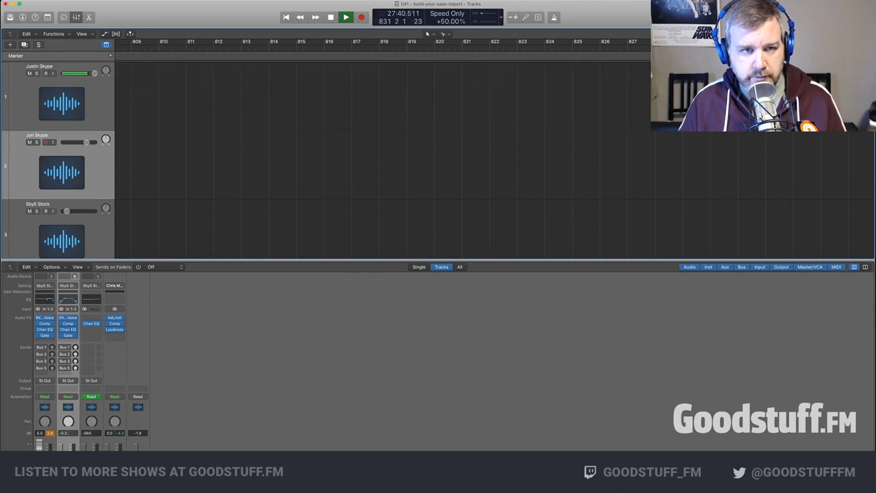
Trim the start of the remaining region to just before bar 833 and move it earlier to about bar 776
scroll(383, 161, left, 1)
scroll(384, 161, down, 10)
scroll(383, 161, left, 5)
scroll(383, 161, right, 3)
scroll(611, 100, right, 1)
scroll(611, 99, up, 10)
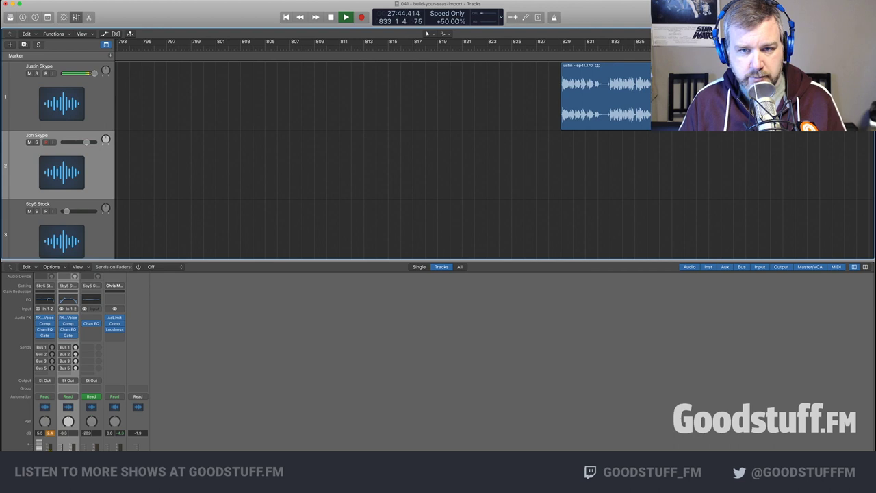
click(610, 100)
drag(562, 123, 607, 123)
scroll(606, 123, left, 5)
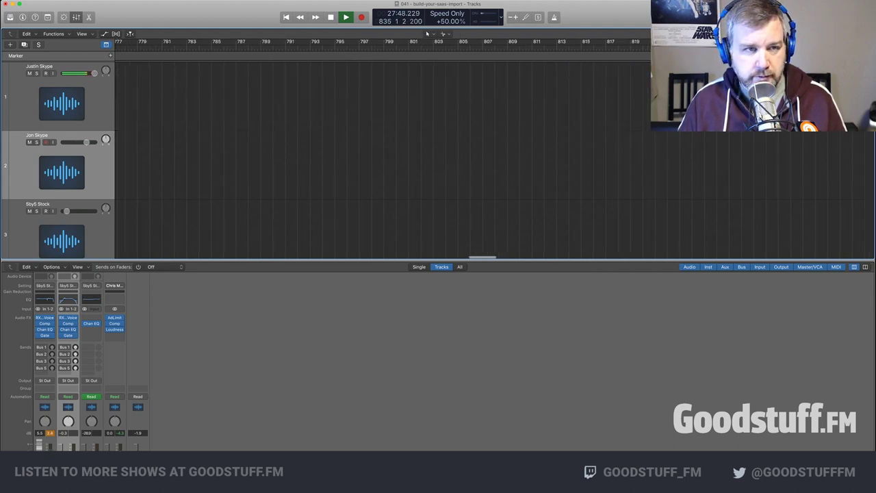
scroll(384, 161, left, 5)
scroll(383, 161, left, 2)
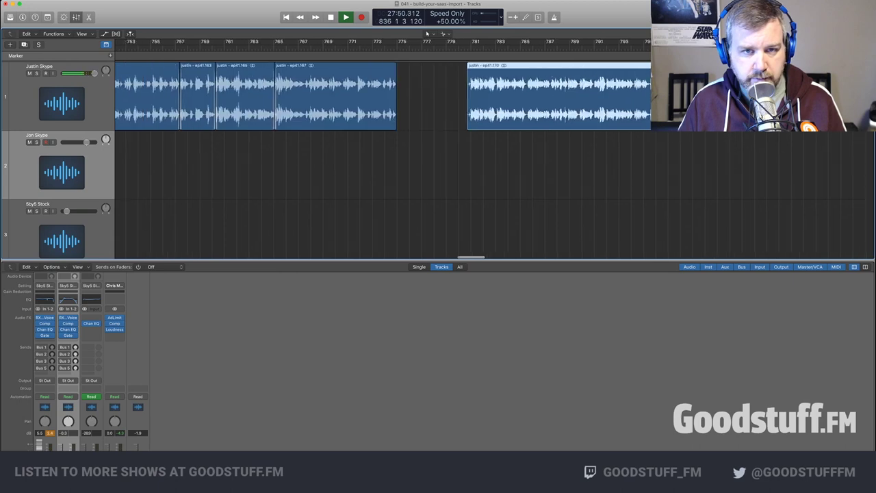
key(super+Right)
key(super+Right)
scroll(384, 161, right, 5)
drag(609, 95, 505, 96)
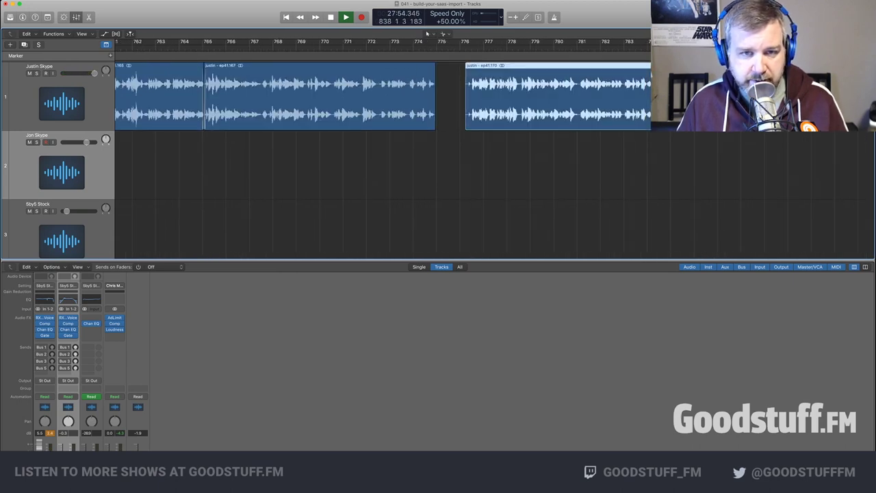
Stop playback, trim the last bit of silence from the moved region's start, and close the gap to the preceding region before bar 775
key(space)
drag(466, 122, 470, 122)
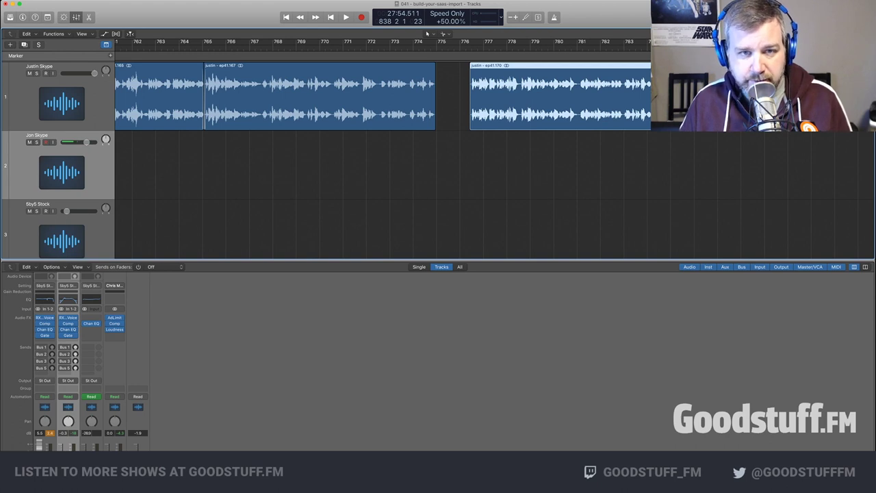
drag(520, 97, 485, 97)
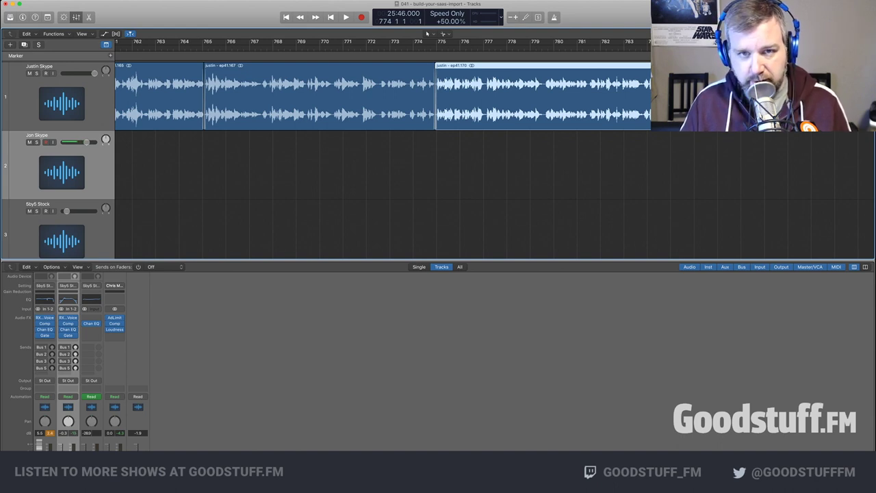
Play across the new join just before bar 775 to check the transition, and stop playback
key(super+Right)
key(super+Right)
key(super+Right)
key(super+Right)
key(super+Left)
key(super+Left)
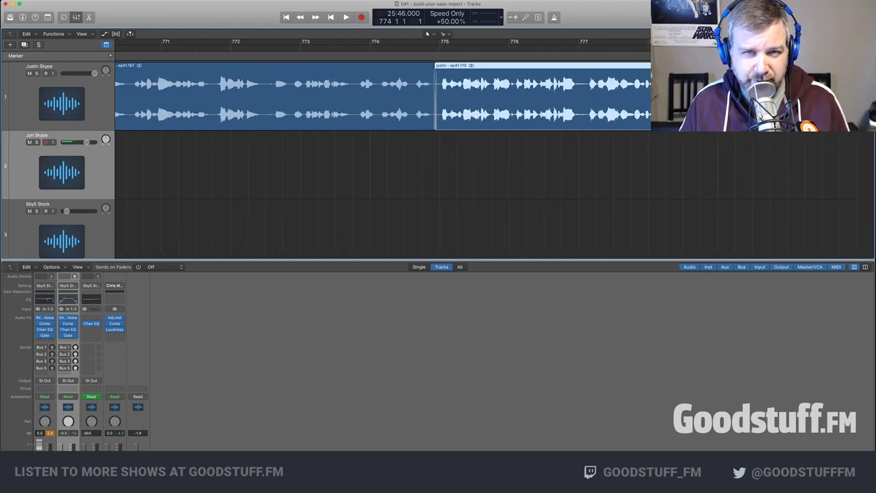
key(space)
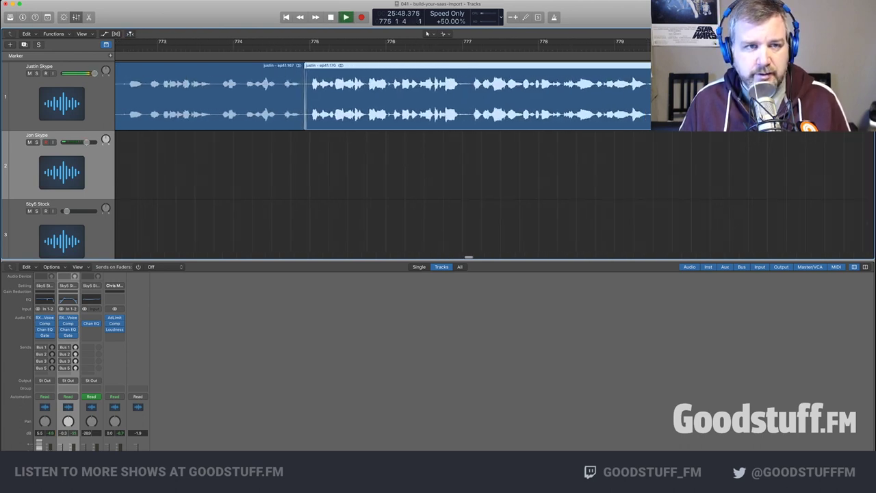
key(space)
Create a marker at bar 775 named "Follow Up from last episode"
key(comma)
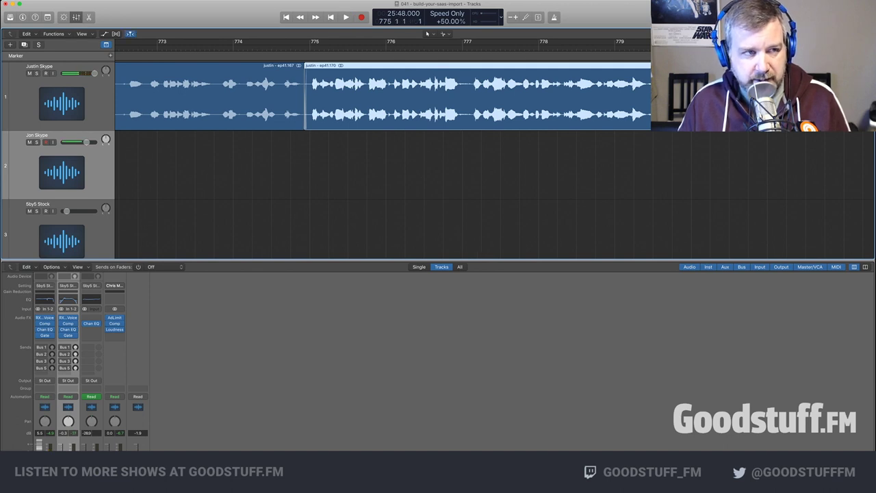
key(alt+apostrophe)
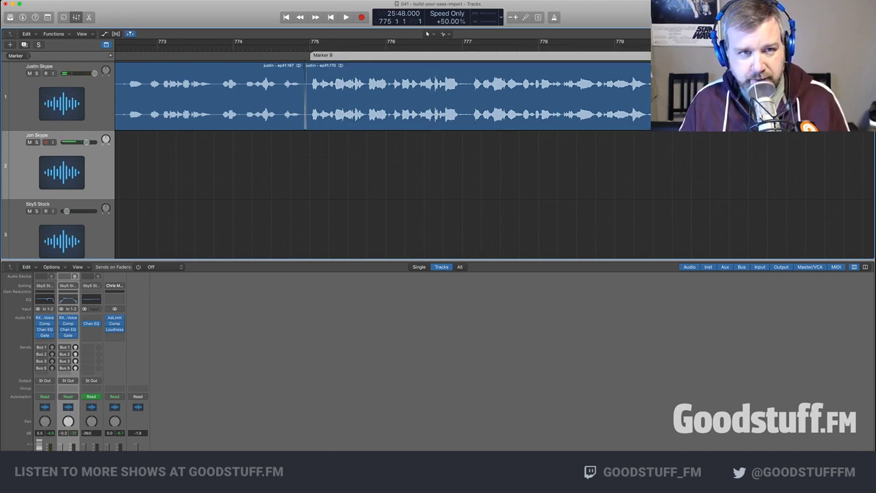
key(alt+shift+apostrophe)
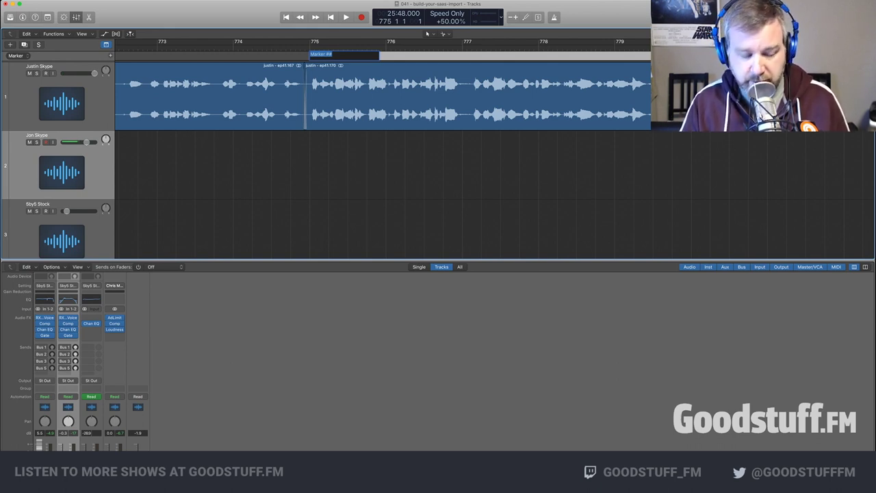
text(Follo)
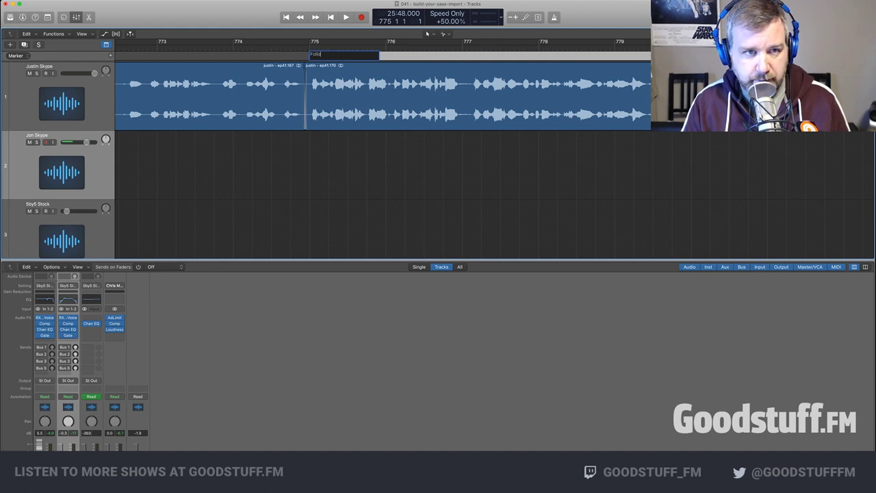
text(w Up from)
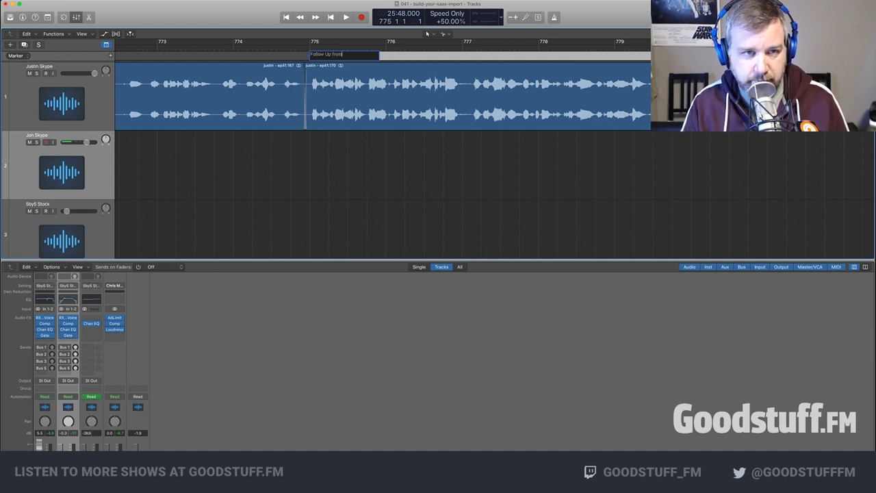
key(BackSpace)
key(BackSpace)
key(BackSpace)
key(BackSpace)
text(up from last episode)
key(Return)
Play on and split the region in the pause at bar 794, trim the silence from the later part and close the gap
key(space)
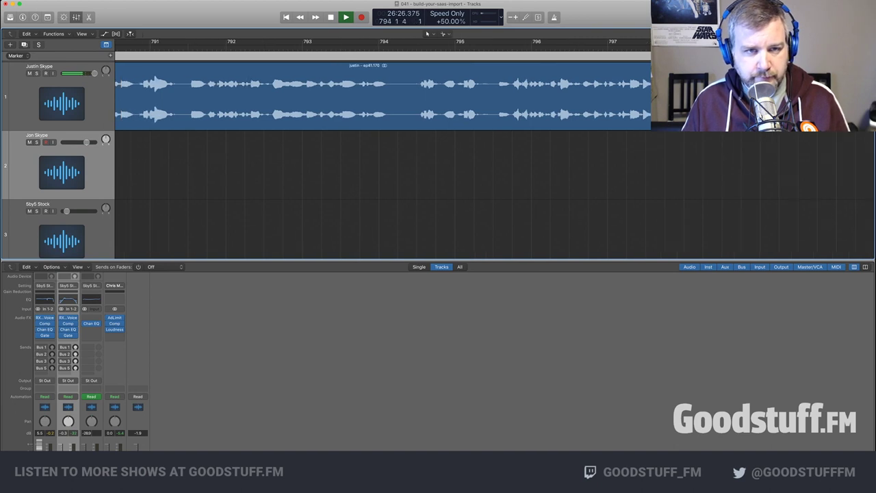
key(super+t)
drag(393, 122, 417, 122)
drag(475, 91, 449, 91)
Split the region at bar 795, trim the silence from the later part and close the gap
key(super+t)
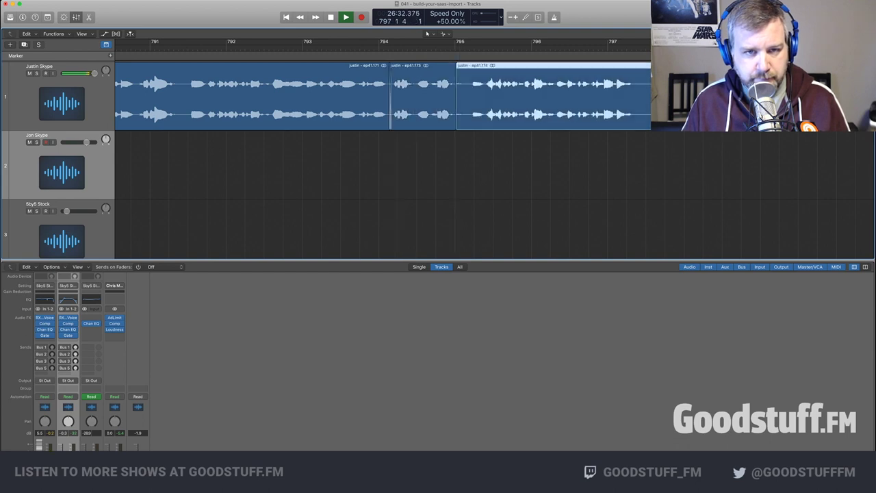
key(super+t)
key(Delete)
drag(470, 122, 472, 103)
key(space)
key(space)
Split the region in the pause just after bar 797, trim the silence, close the gap and deselect the region
scroll(472, 103, right, 4)
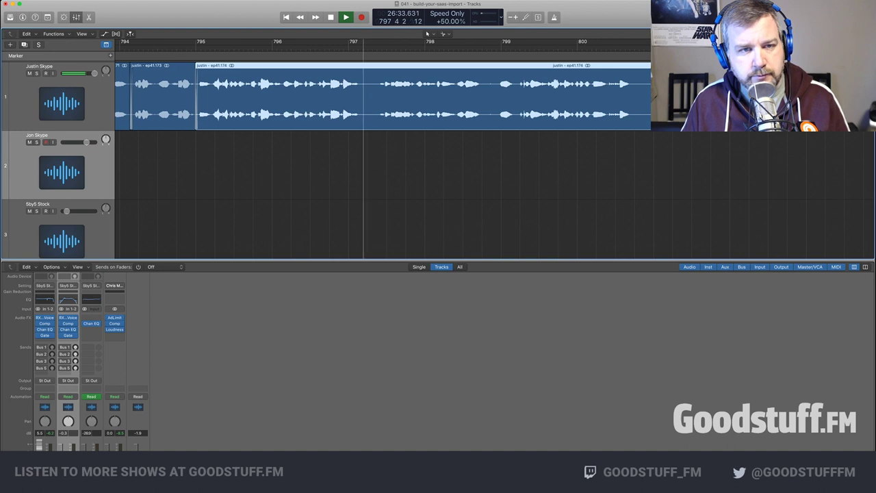
super+click(364, 103)
drag(365, 118, 379, 103)
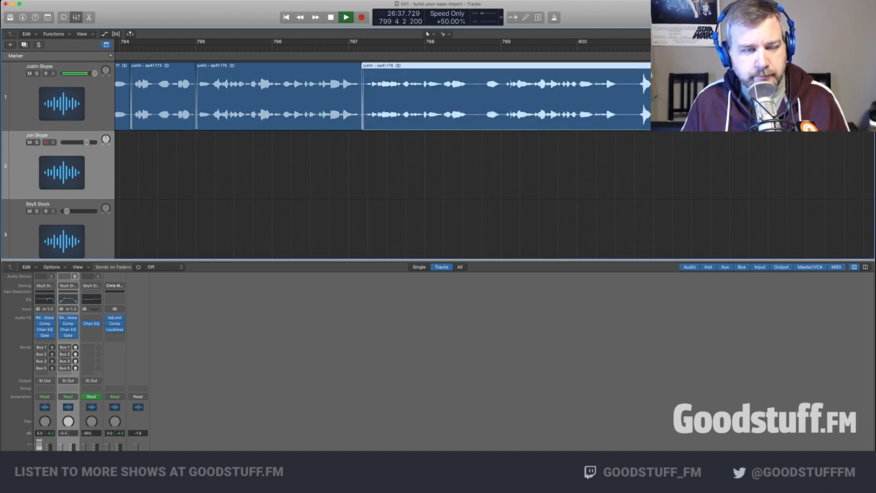
scroll(383, 165, right, 5)
click(383, 164)
Split the region in the pause after bar 800, trim away the short sound at bar 801, close the gap and deselect the region
scroll(383, 165, right, 2)
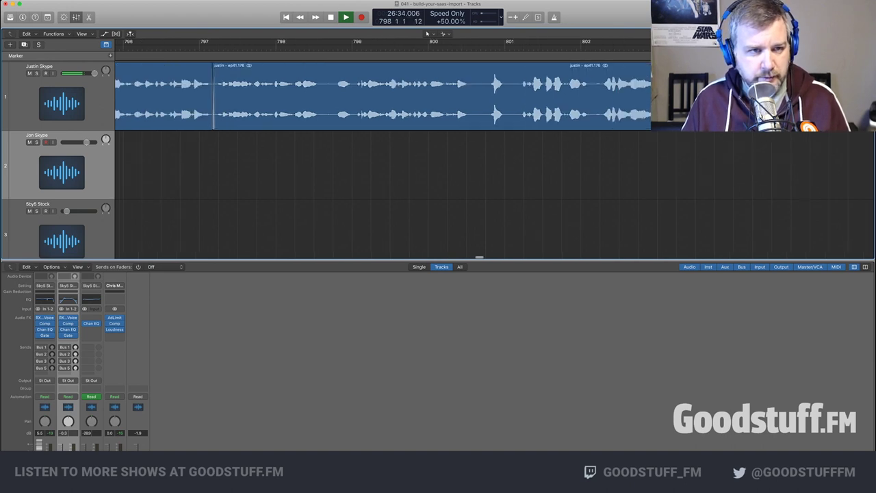
scroll(383, 165, right, 1)
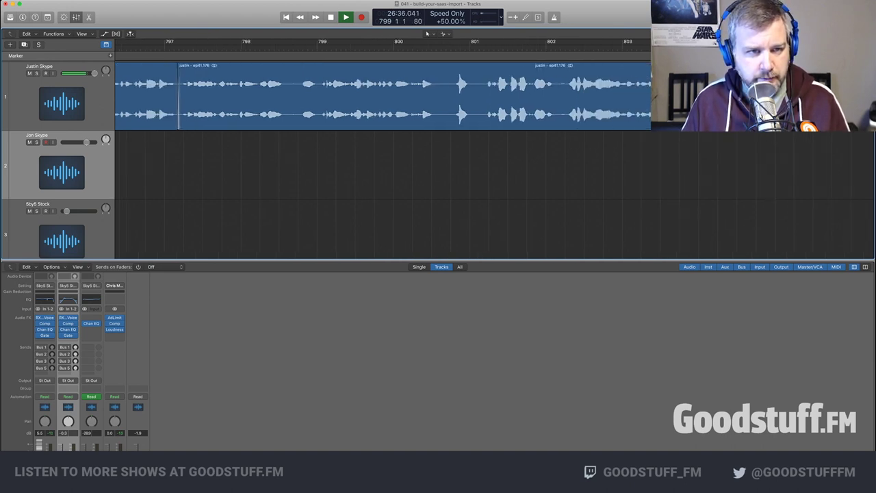
scroll(427, 33, right, 1)
scroll(427, 33, right, 2)
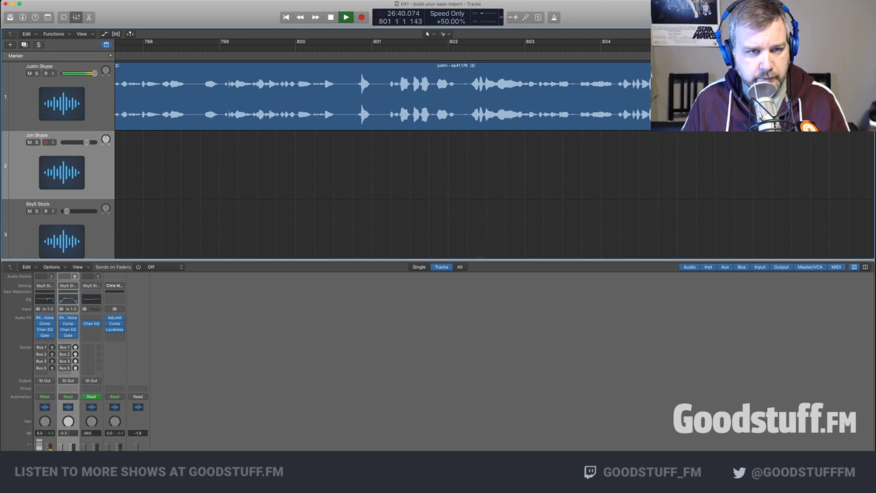
key(super+t)
drag(340, 122, 371, 103)
scroll(371, 103, right, 5)
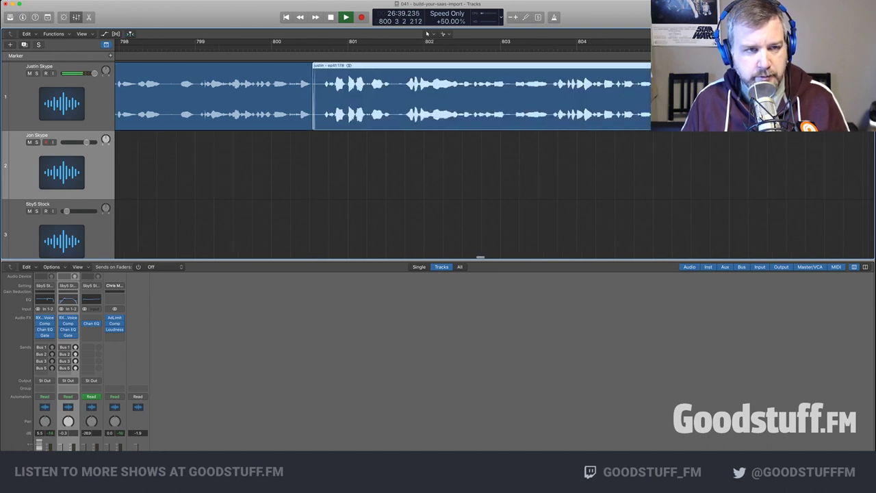
click(227, 165)
scroll(227, 164, right, 1)
scroll(227, 164, right, 3)
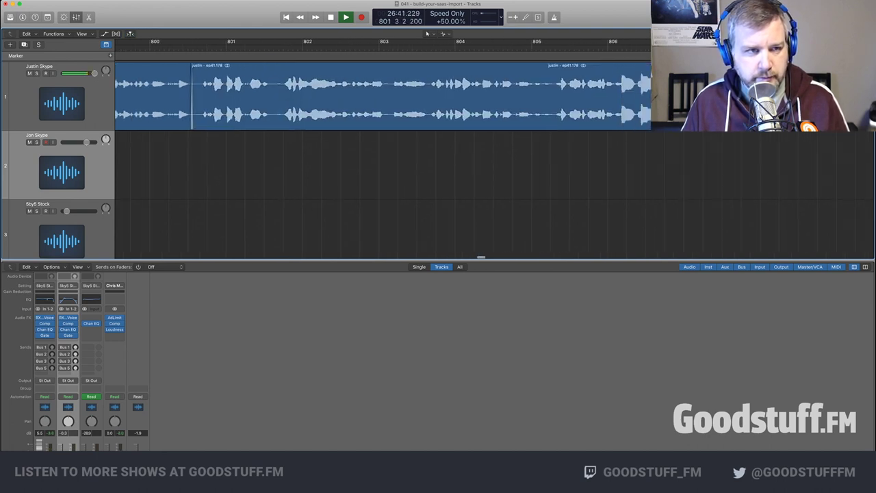
Split the region just after bar 801, trim the start of the later part, close the gap and replay the cut
scroll(227, 164, left, 1)
scroll(383, 161, left, 4)
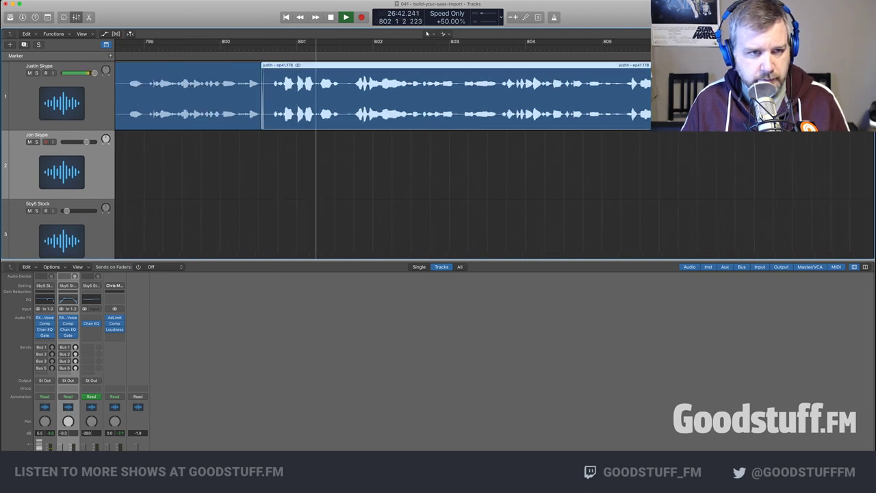
key(super+t)
mouse_move(318, 122)
mouse_down()
mouse_move(353, 122)
mouse_move(332, 113)
mouse_up()
click(276, 47)
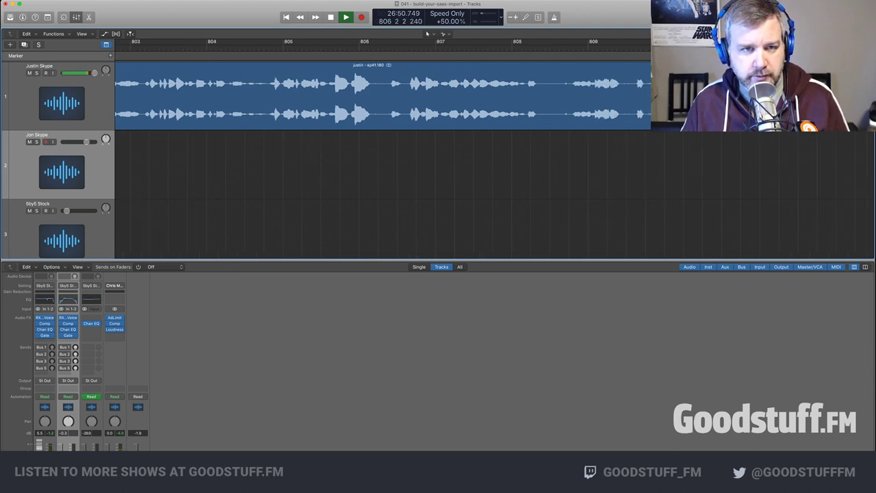
Split the region just after bar 806, trim away the short sound that follows the cut, and close the gap
key(super+t)
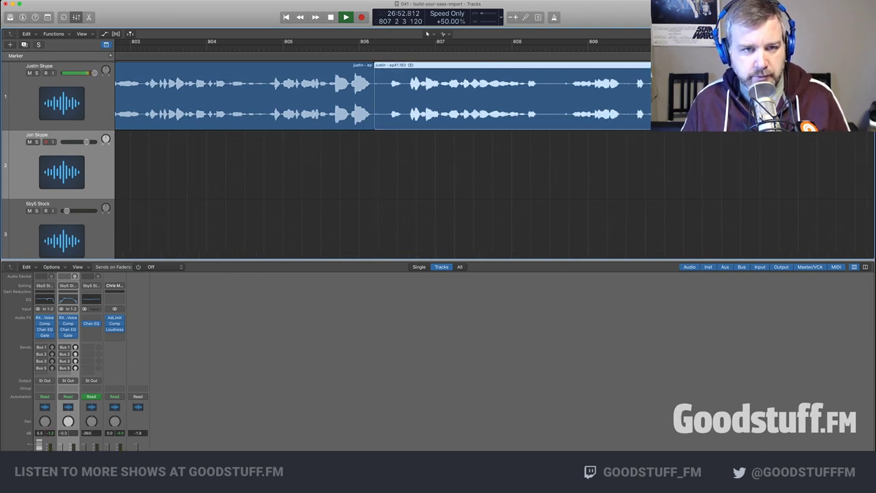
drag(376, 121, 392, 103)
key(space)
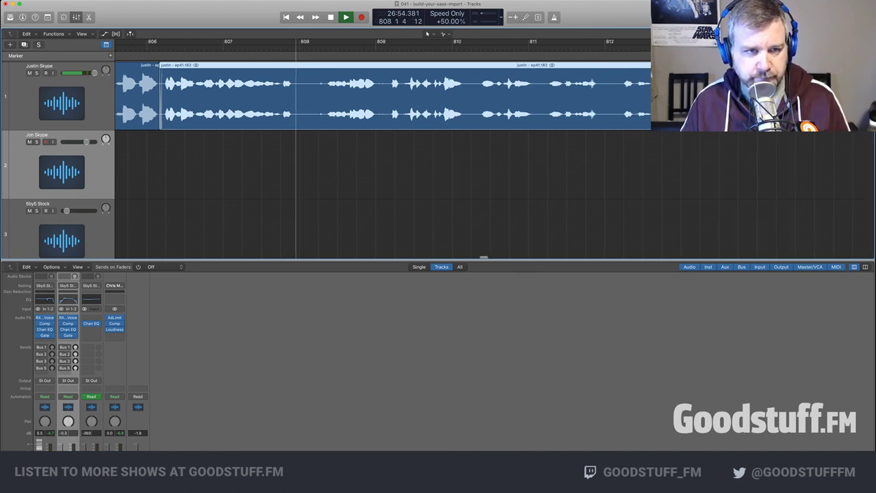
Split the region in the pause just before bar 808, trim the silence, close the gap and replay the cut
super+click(296, 109)
drag(296, 116, 316, 102)
click(281, 42)
click(281, 165)
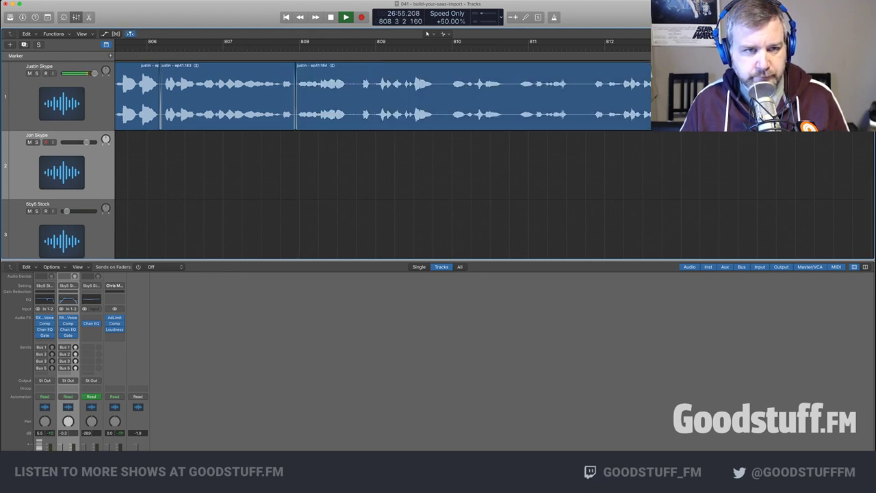
Split the region midway between bars 808 and 809, trim away the short sound, close the gap and replay the cut
super+click(350, 109)
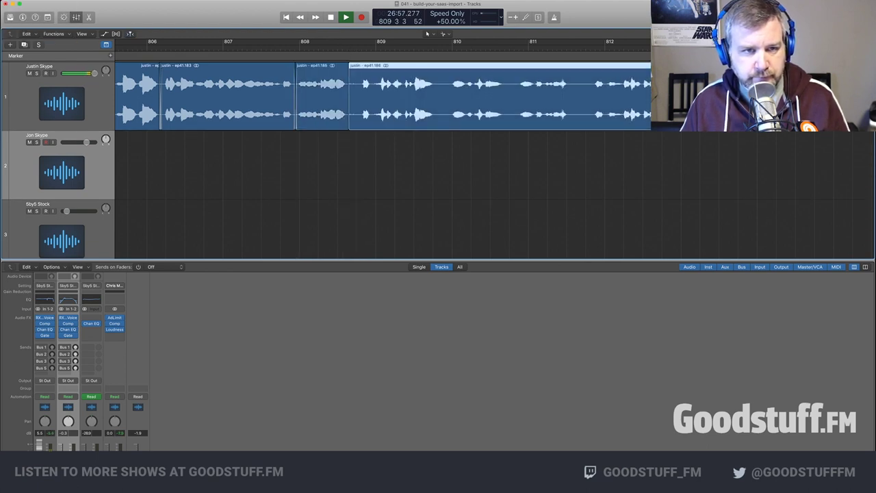
drag(350, 122, 363, 103)
click(322, 46)
scroll(329, 103, right, 3)
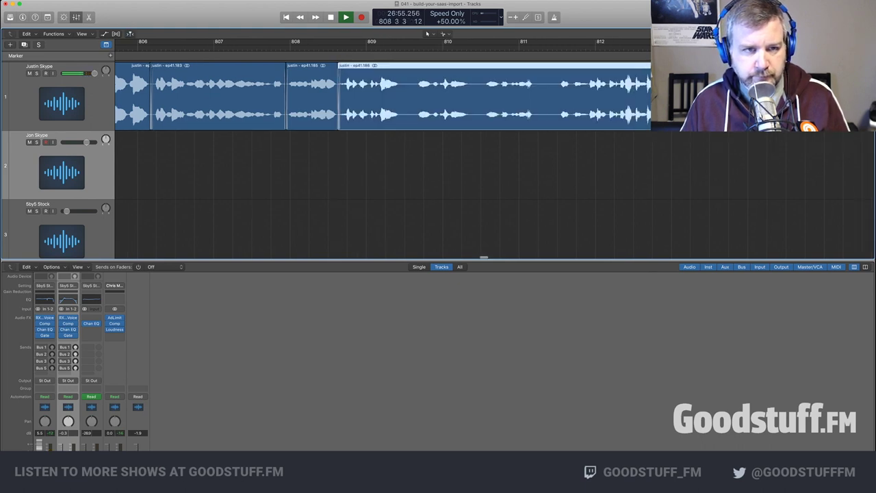
click(329, 164)
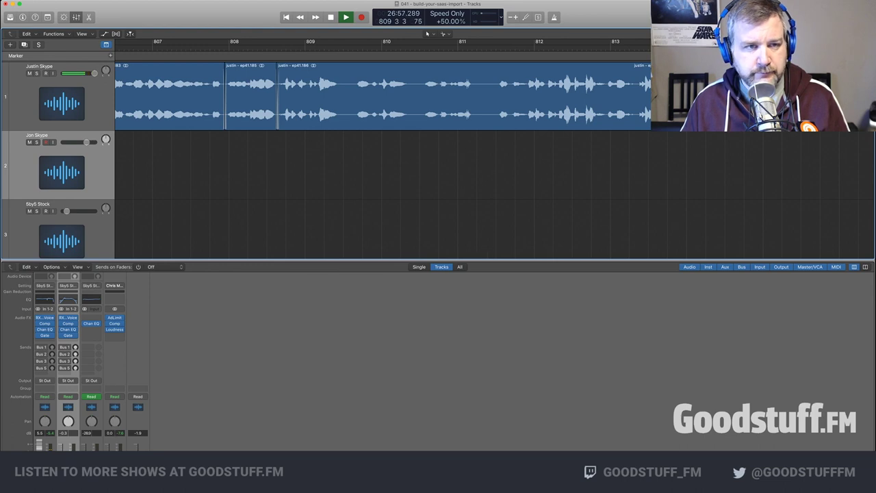
Split the region in the pause just after bar 811, trim the start of the later part and play on
scroll(302, 100, right, 2)
super+click(288, 99)
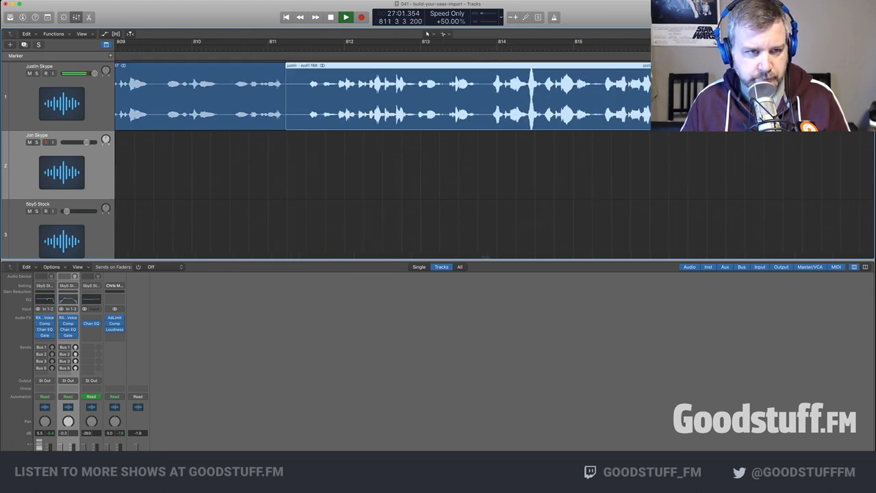
mouse_move(305, 99)
mouse_down()
mouse_move(323, 99)
mouse_move(304, 99)
mouse_up()
key(shift+space)
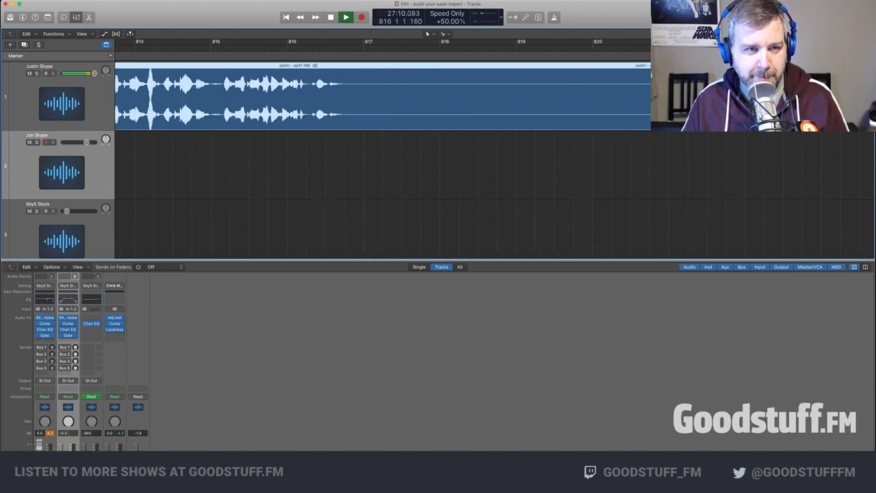
Stop playback and split the region where the speech ends, just before bar 817
key(space)
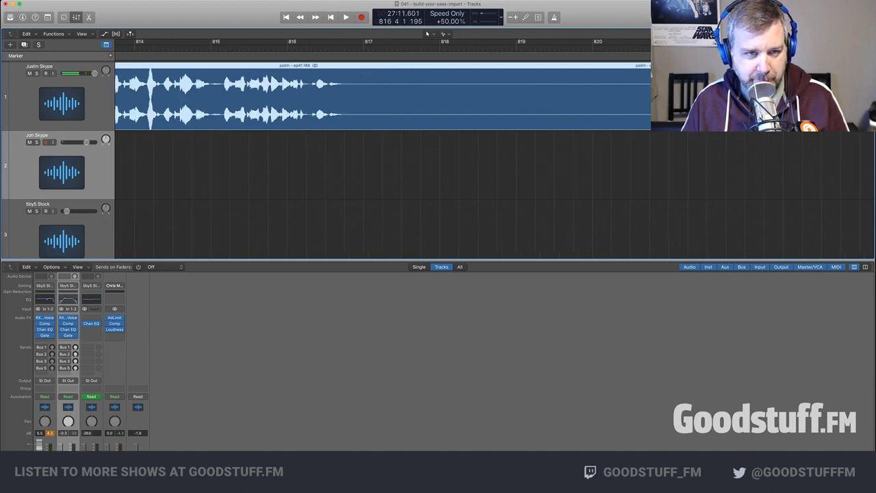
super+click(352, 99)
scroll(352, 99, right, 5)
scroll(352, 99, right, 4)
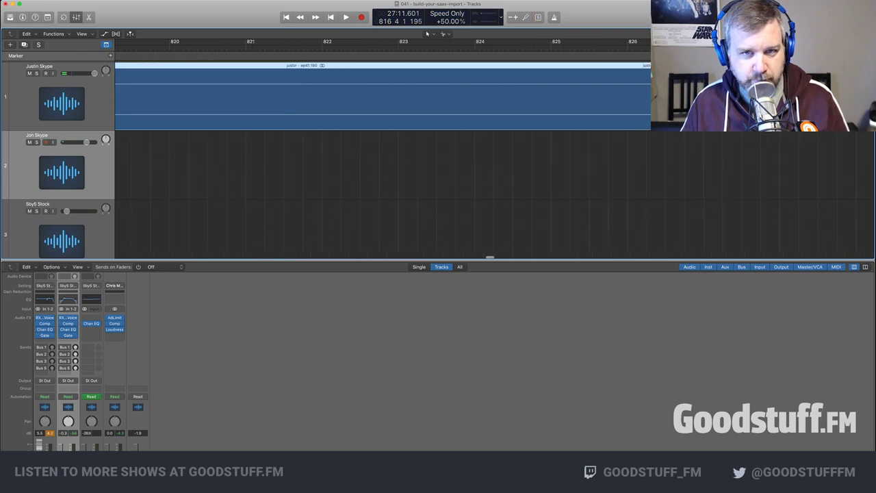
key(super+Left)
key(super+Left)
key(super+Left)
scroll(352, 99, left, 1)
scroll(384, 137, left, 8)
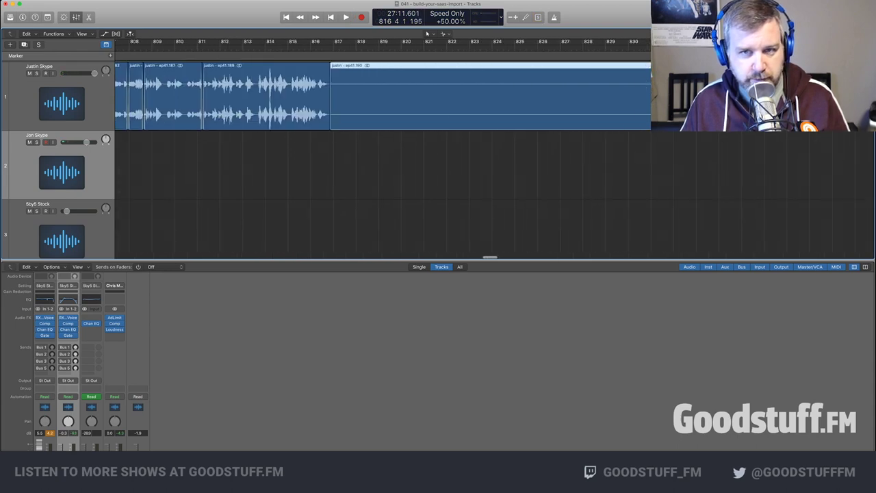
Split the region again at the end of the long silence after bar 817 and delete the silent part
scroll(383, 137, right, 9)
super+click(618, 98)
click(595, 99)
key(Delete)
Switch apps to fetch the Worcester-Wooster voice clip and place it on the second track where the first track's speech ends
scroll(596, 99, left, 6)
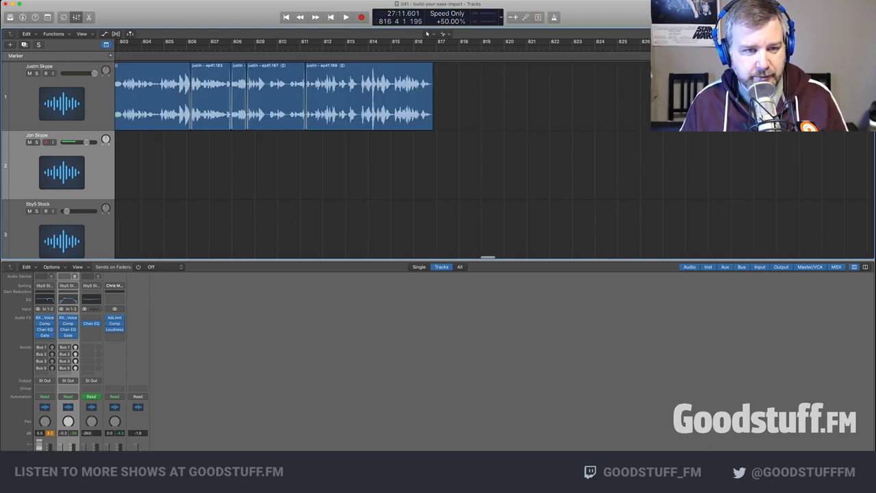
scroll(384, 137, left, 1)
key(super+Tab)
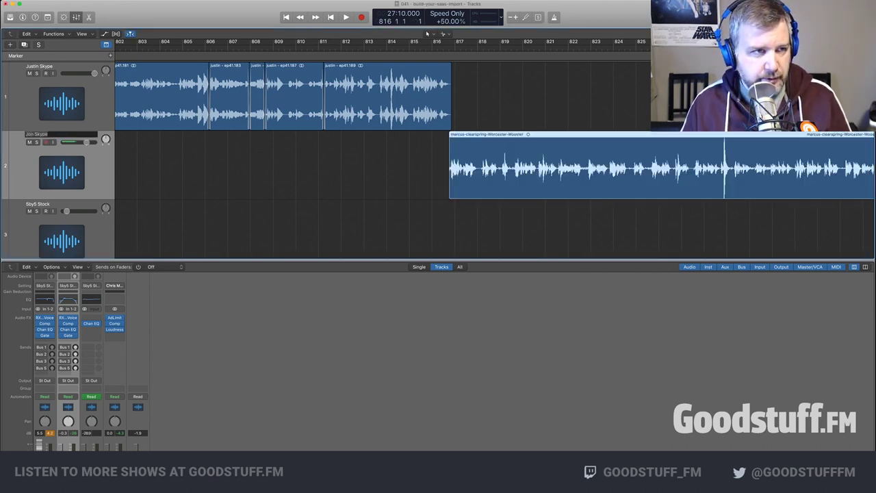
key(r)
key(space)
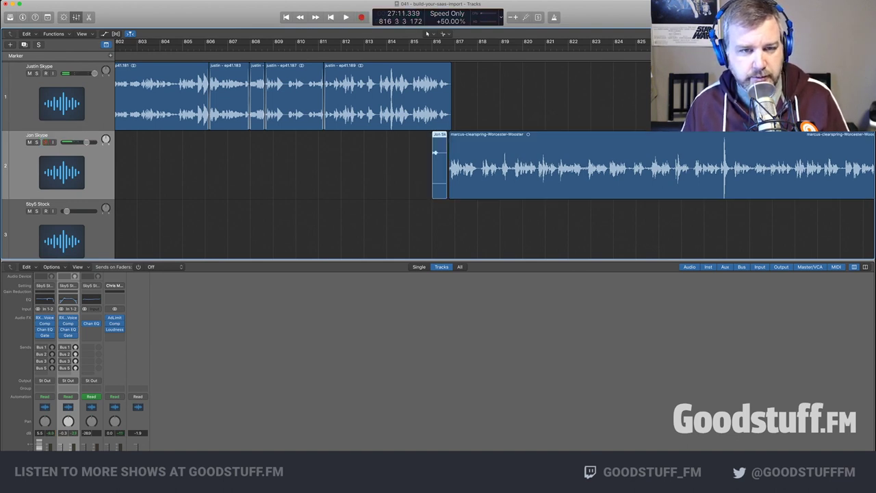
key(alt+shift+d)
click(440, 165)
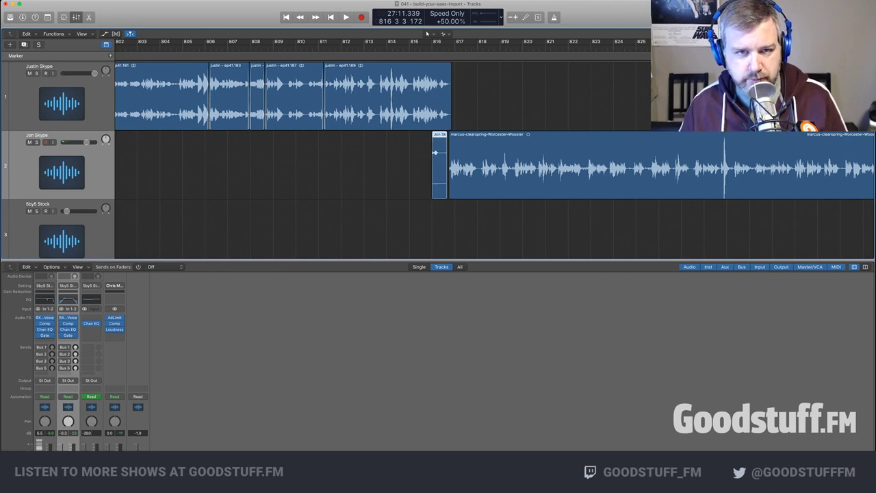
key(alt+shift+d)
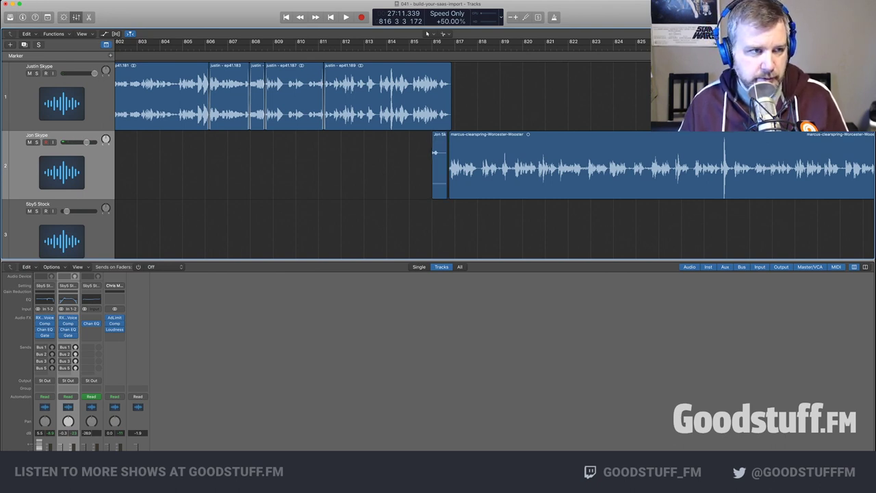
click(435, 152)
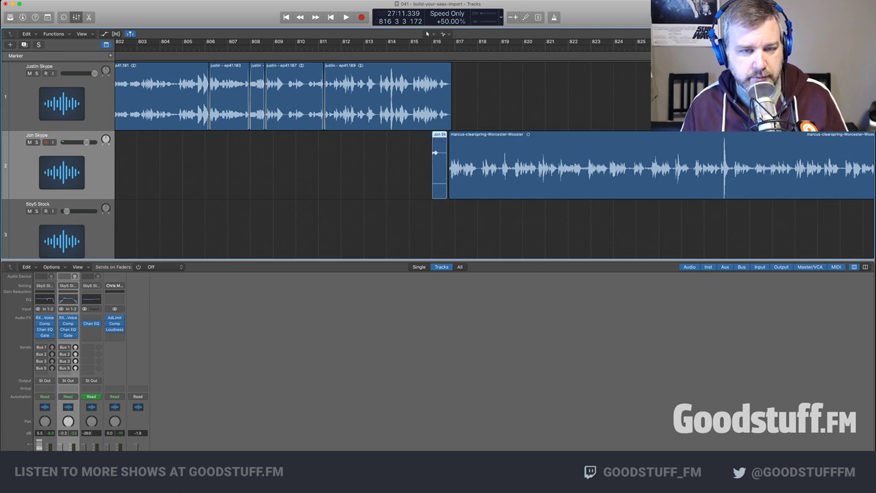
key(alt+shift+d)
click(439, 165)
key(alt+shift+d)
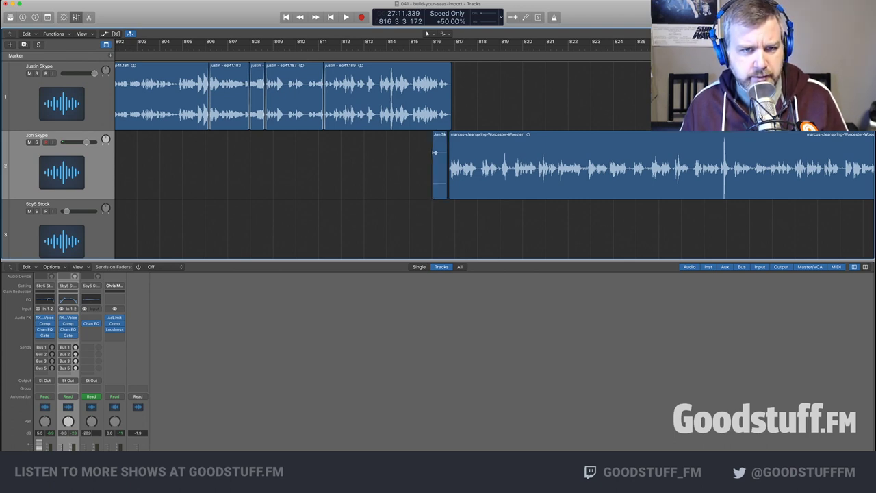
click(439, 165)
key(super+Tab)
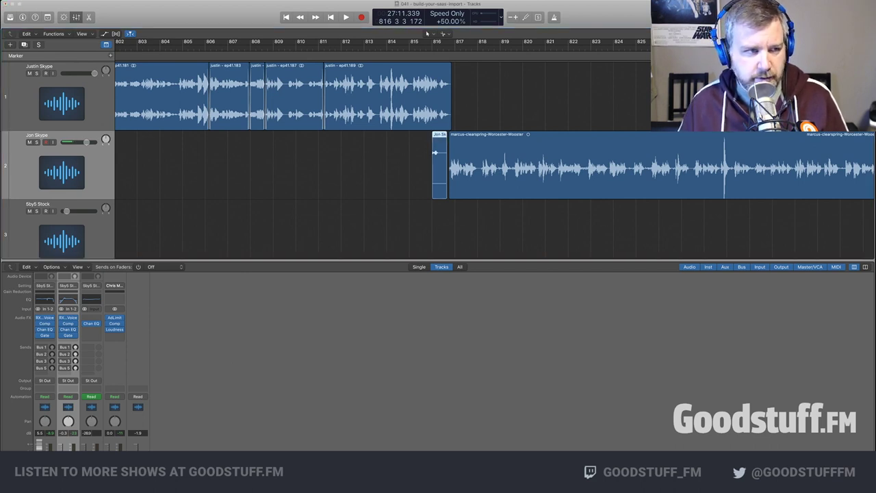
key(Delete)
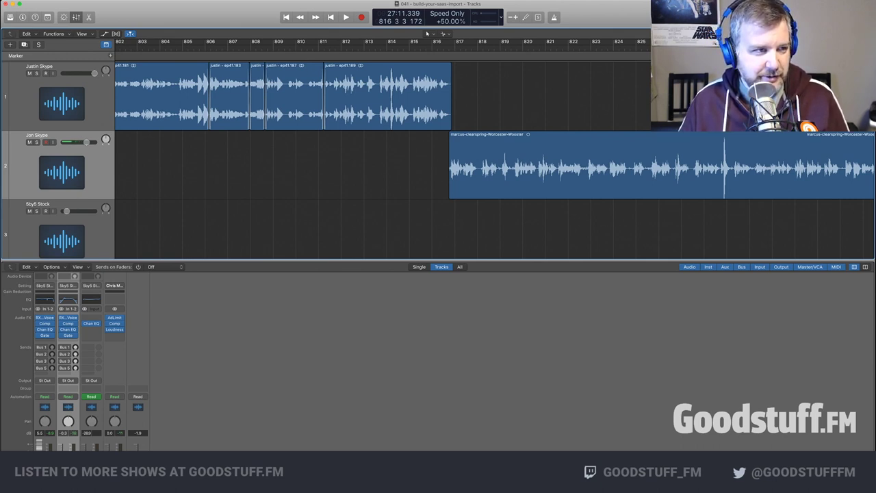
Rename the second track with the clip speaker's first name
double_click(37, 136)
text(Marucs)
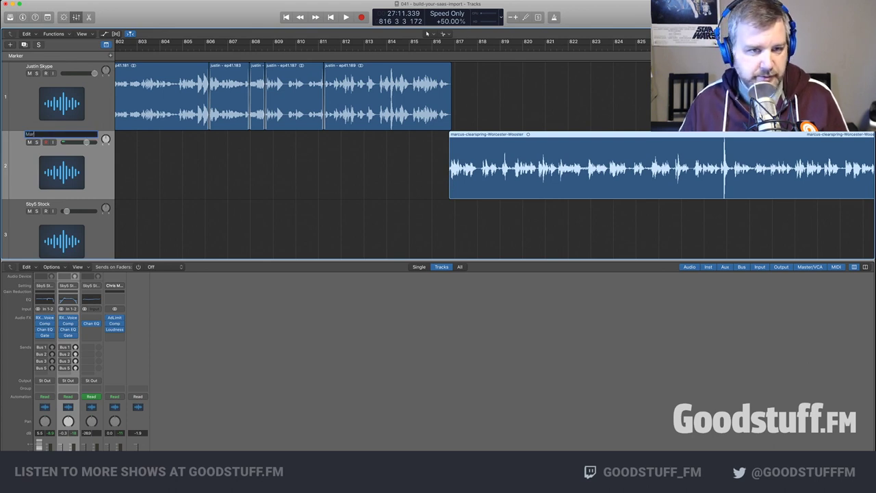
key(Return)
Play the voice clip on the second track, replaying it from about bar 818 and again from about bar 822
key(space)
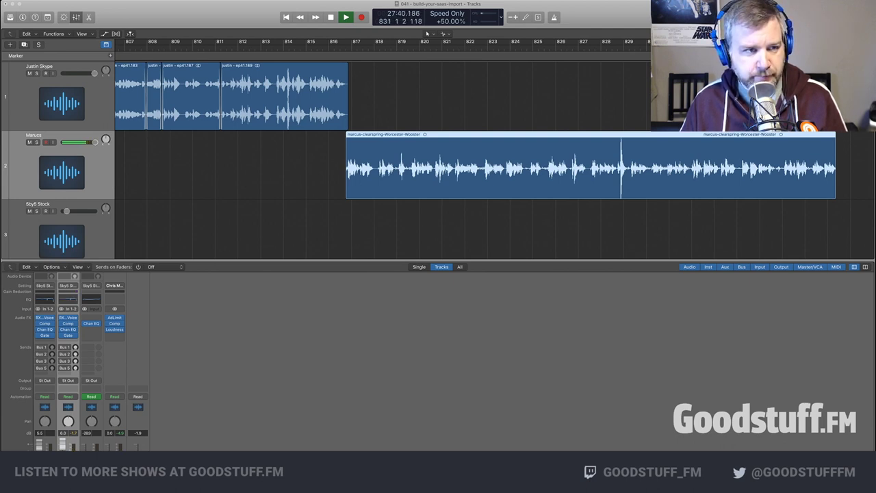
click(382, 45)
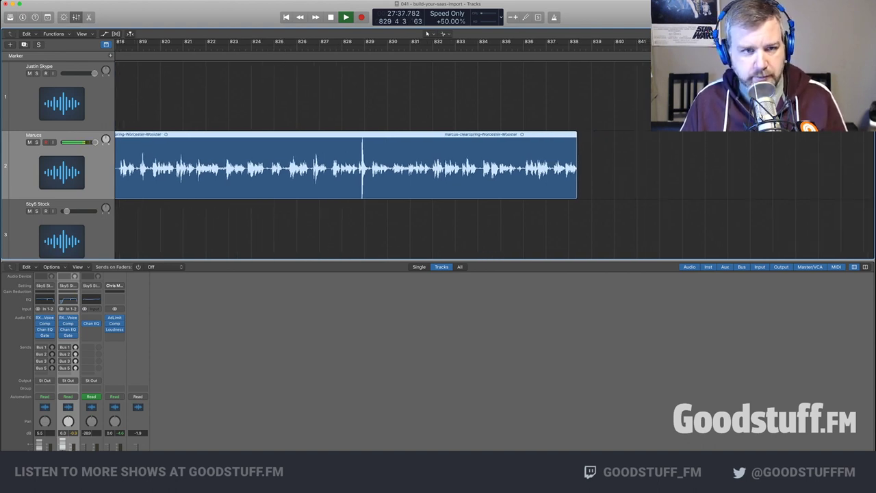
scroll(411, 164, left, 5)
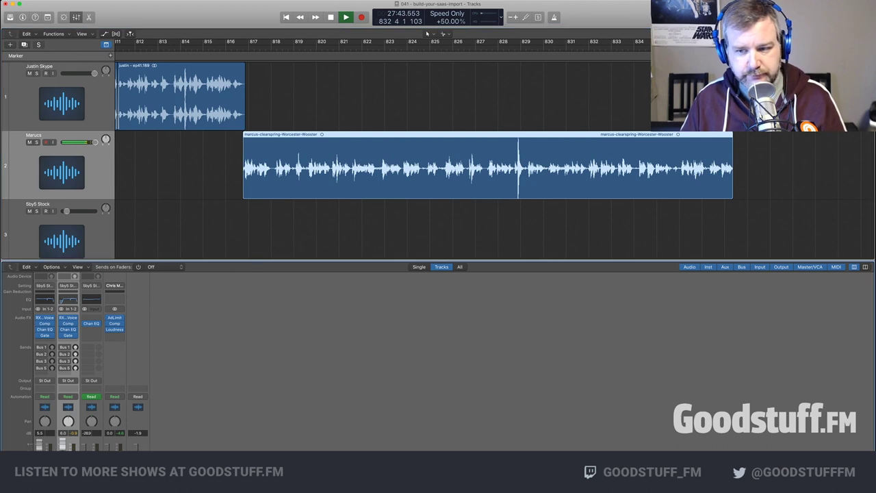
scroll(427, 33, right, 3)
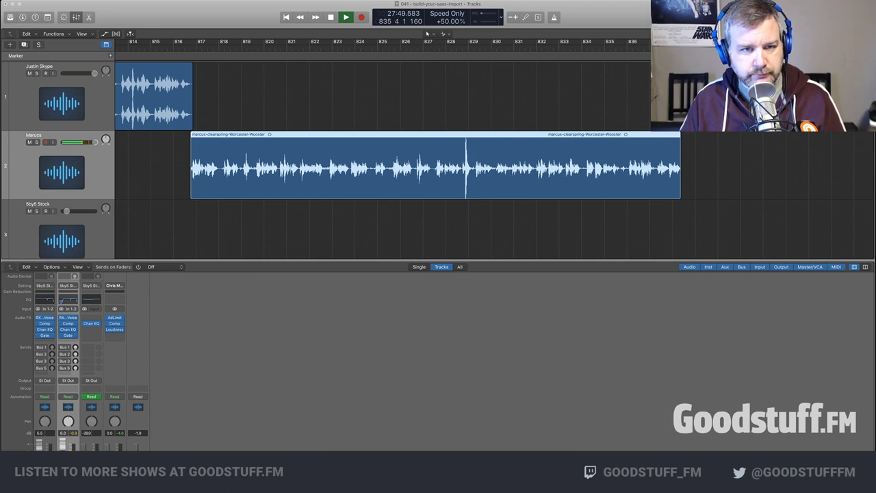
scroll(427, 33, left, 4)
click(404, 48)
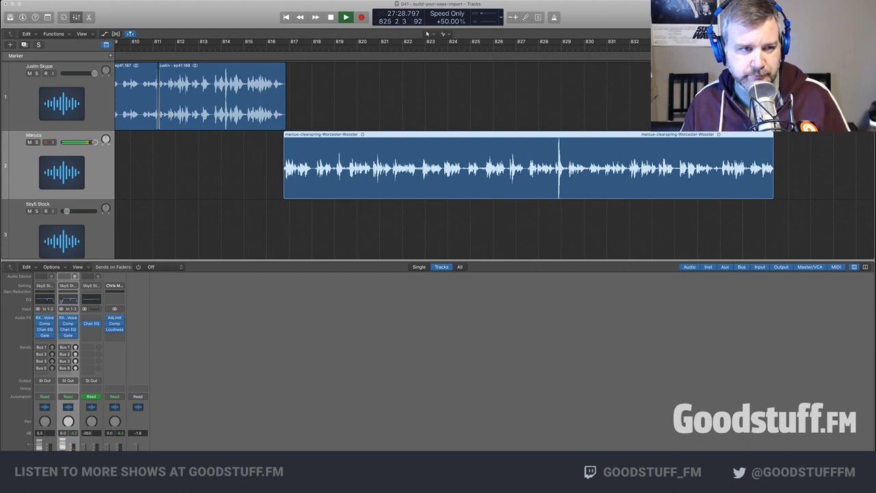
Pause playback at bar 826, resume it and listen through the rest of the voice clip
key(space)
scroll(384, 164, left, 5)
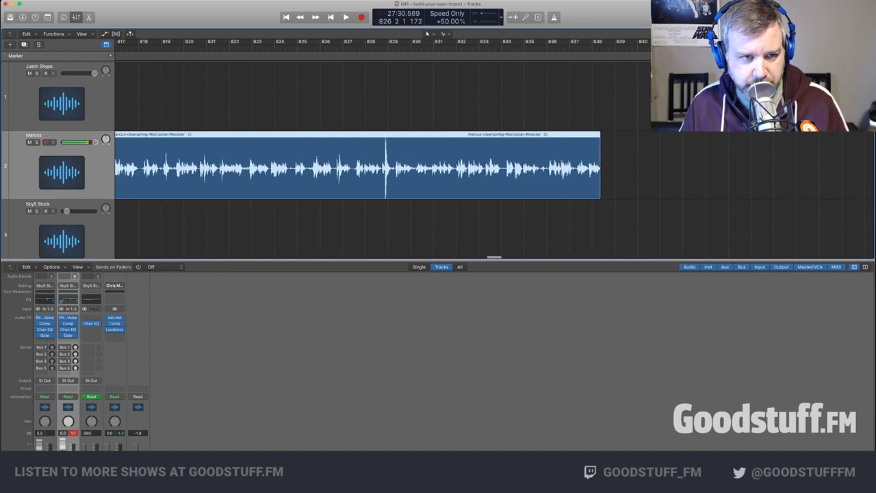
scroll(384, 165, right, 2)
scroll(427, 33, right, 3)
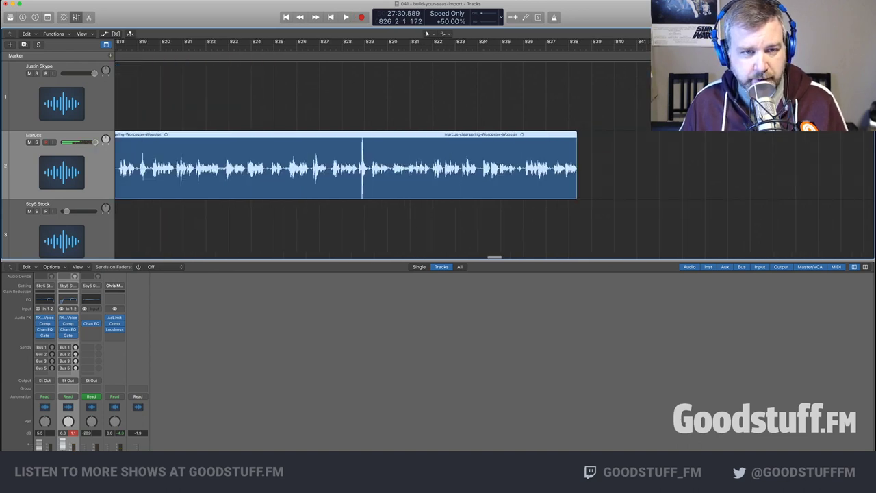
key(space)
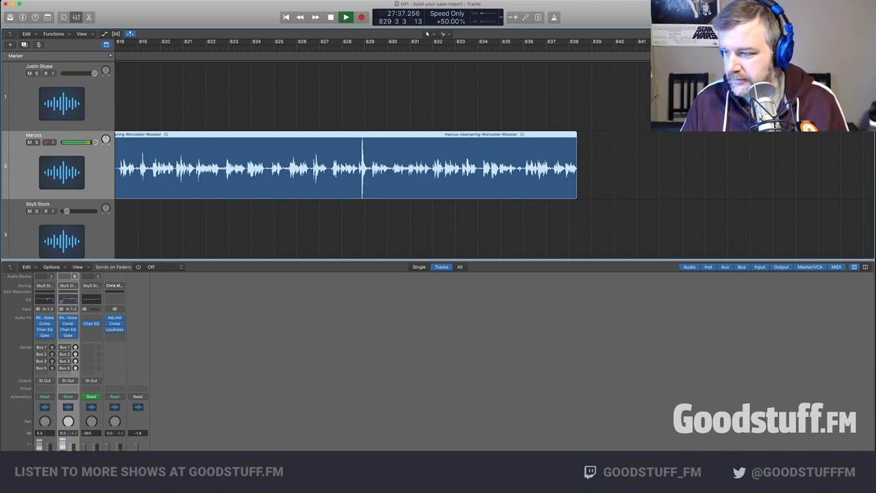
scroll(383, 164, right, 3)
scroll(427, 33, right, 3)
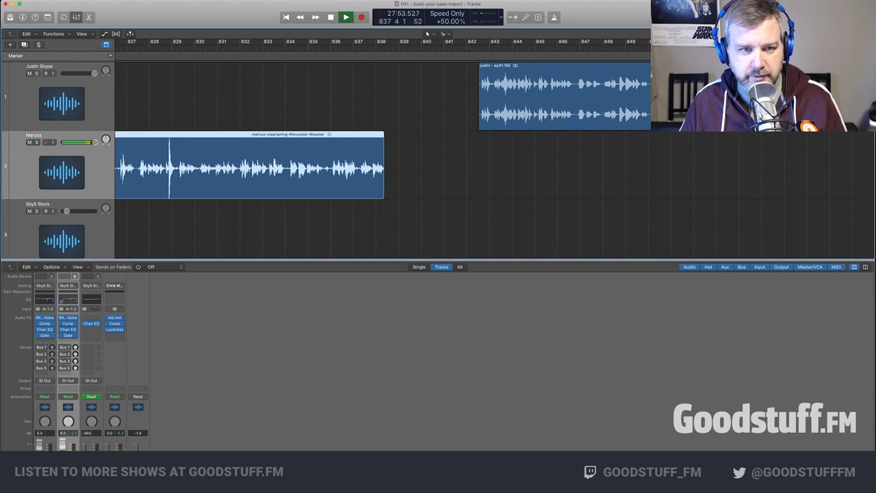
Move the first track's next region to start at the voice clip's end at bar 838 and play on with Varispeed enabled at +50%
key(space)
drag(548, 97, 453, 97)
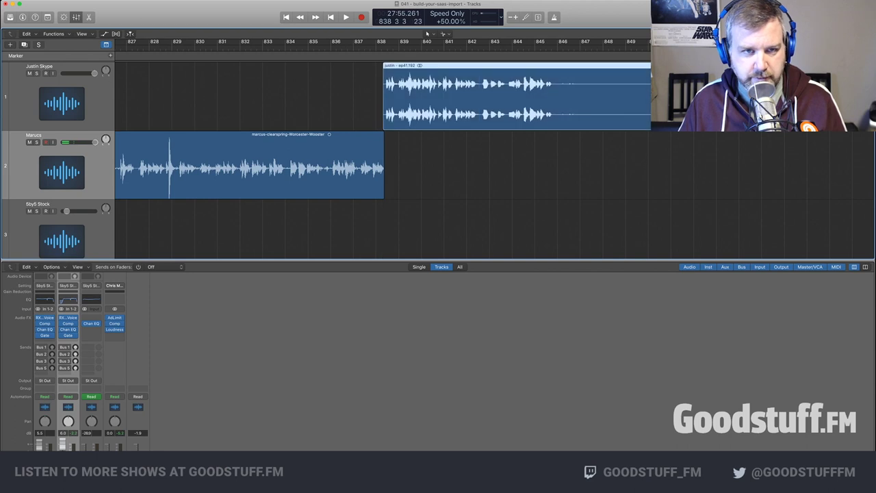
key(space)
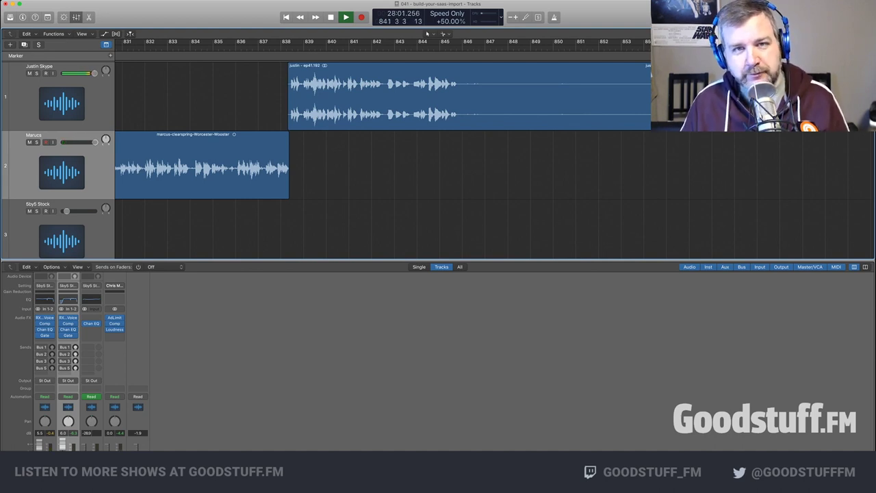
click(513, 17)
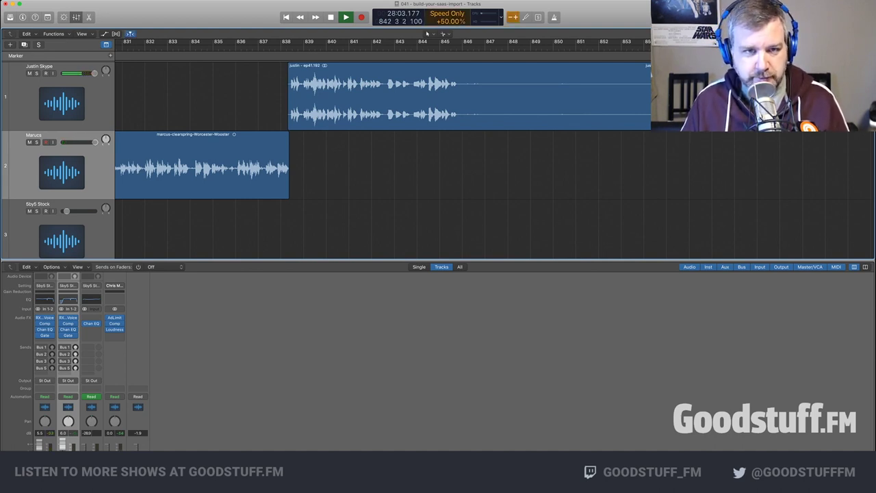
Split the first track's region at about bars 846 and 855.5, delete the silent piece between, and stop playback
scroll(399, 99, right, 3)
super+click(398, 99)
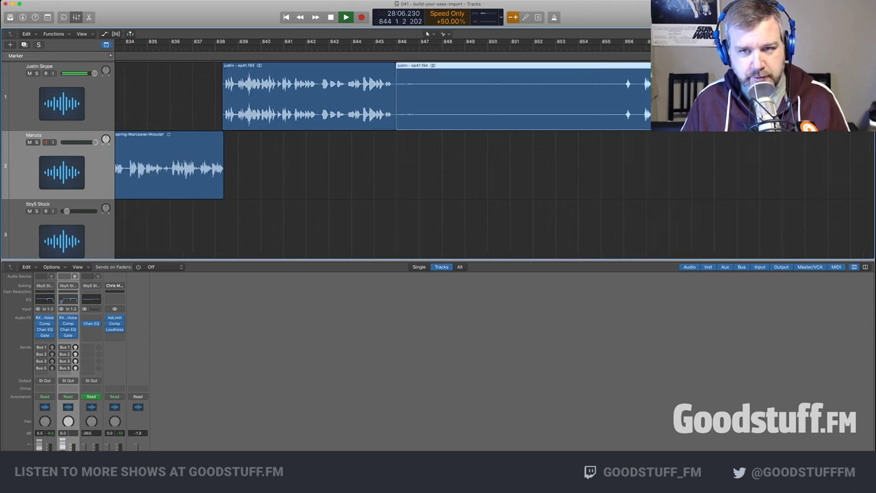
super+click(619, 99)
click(582, 99)
key(Delete)
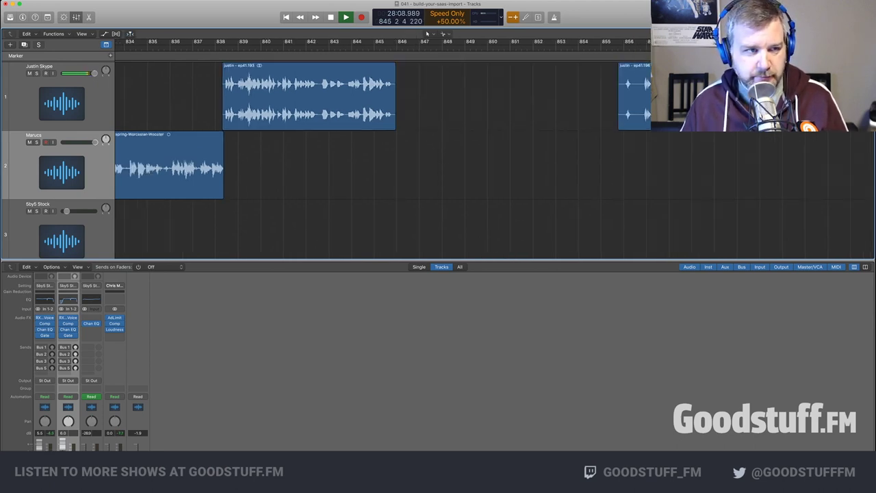
key(space)
Duplicate the guest's second track with its settings and rename the new track with the next speaker's first name
click(191, 164)
click(264, 99)
click(192, 165)
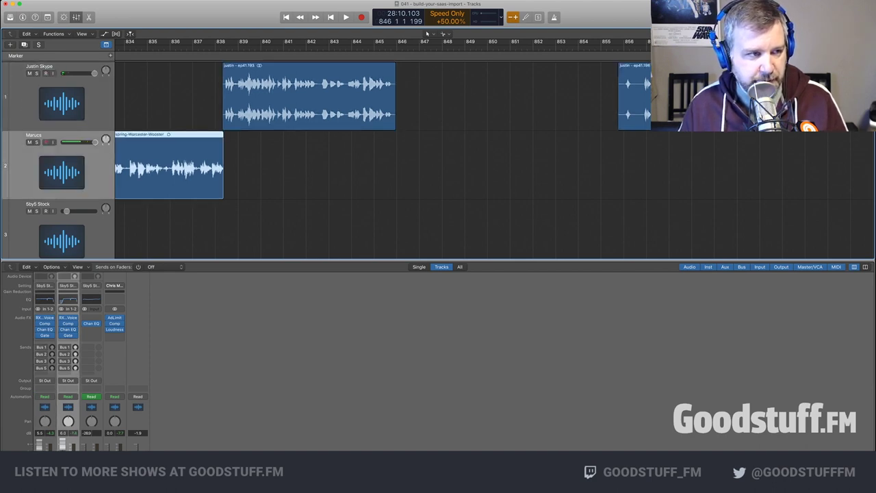
key(super+d)
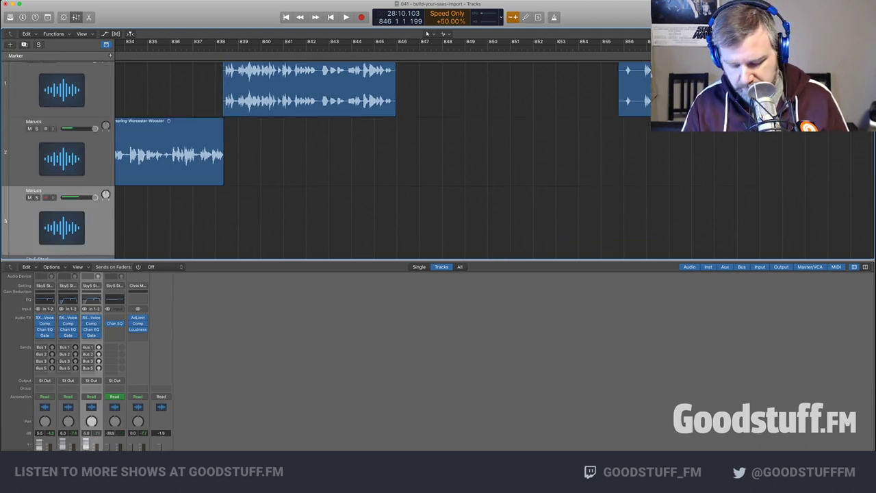
key(shift+Return)
text(Johnny)
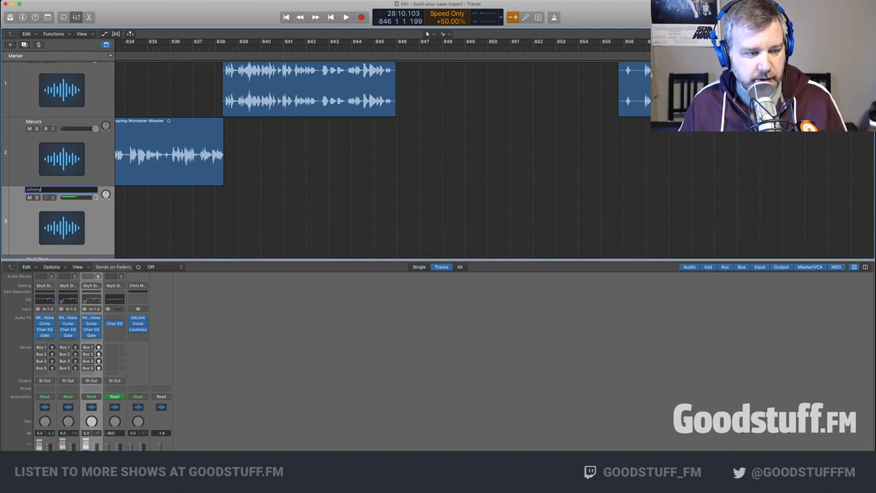
key(Return)
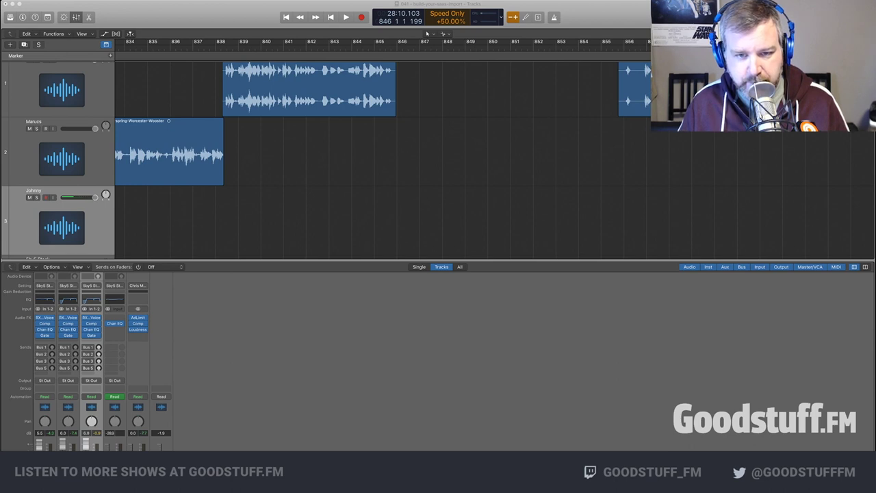
Add the next speaker's voice clip to the new third track, trim its silent start and align it to the first track's region end near bar 846
drag(399, 236, 396, 236)
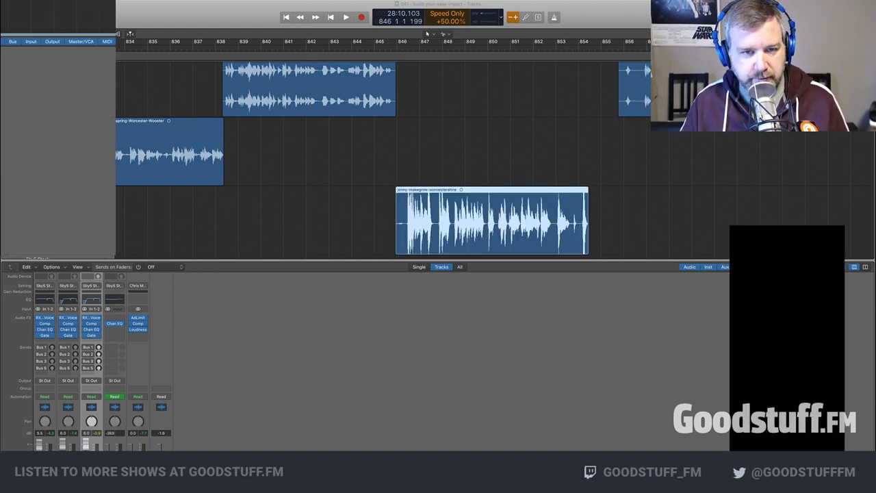
click(438, 151)
scroll(438, 151, down, 3)
click(500, 195)
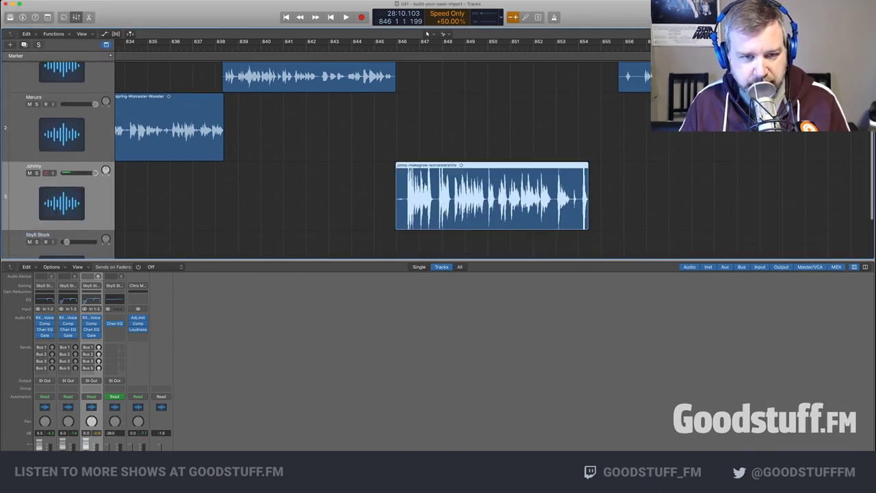
key(alt+bracketleft)
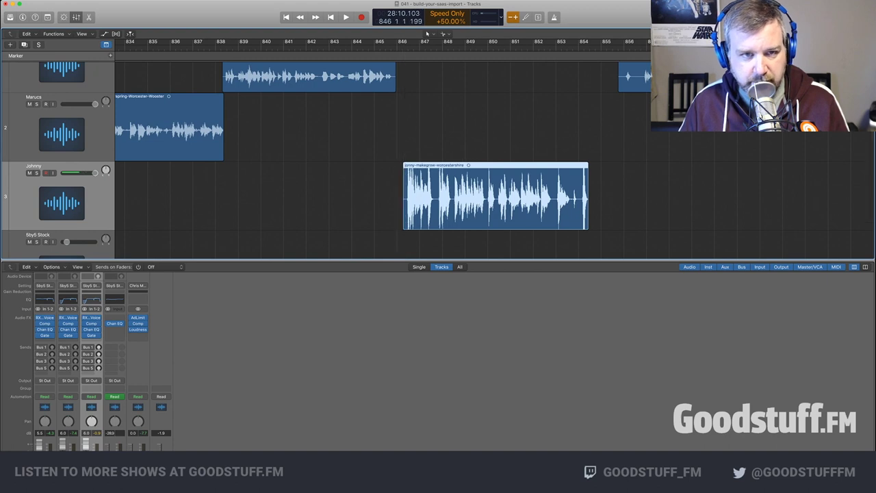
drag(499, 195, 492, 196)
Play the new clip from about bar 846 with Varispeed off and lower its track's volume to -0.1 dB
key(space)
key(space)
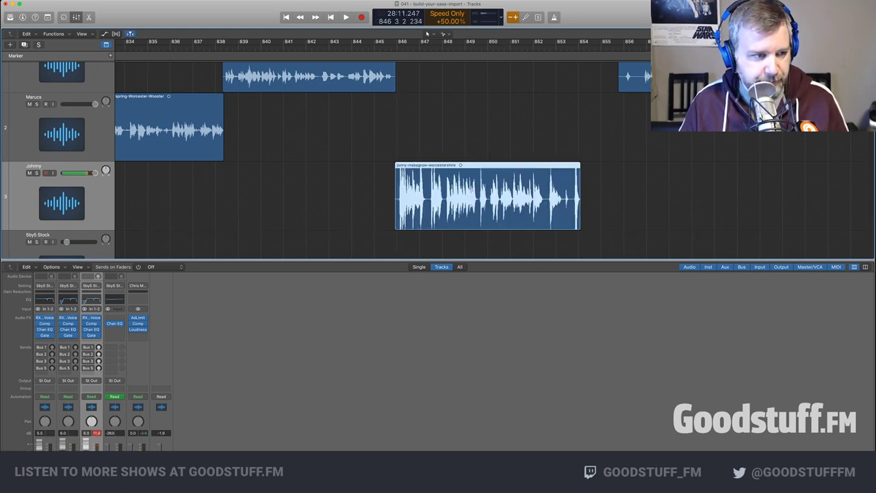
key(space)
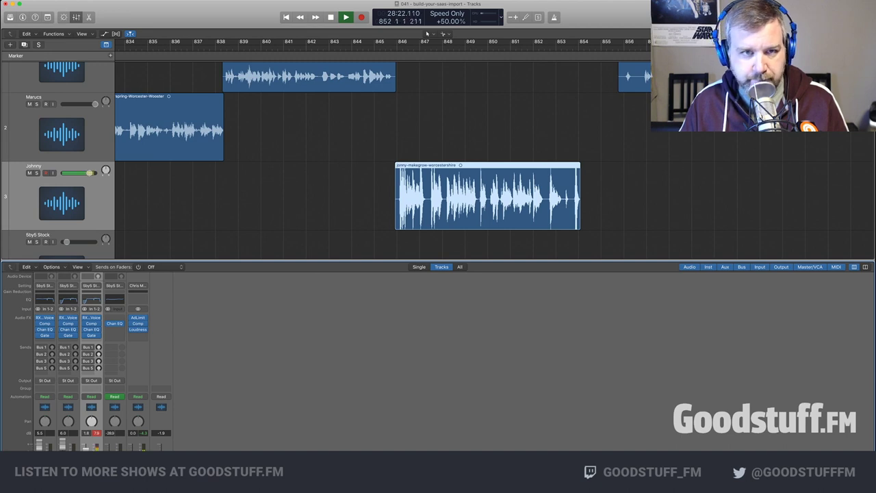
click(397, 48)
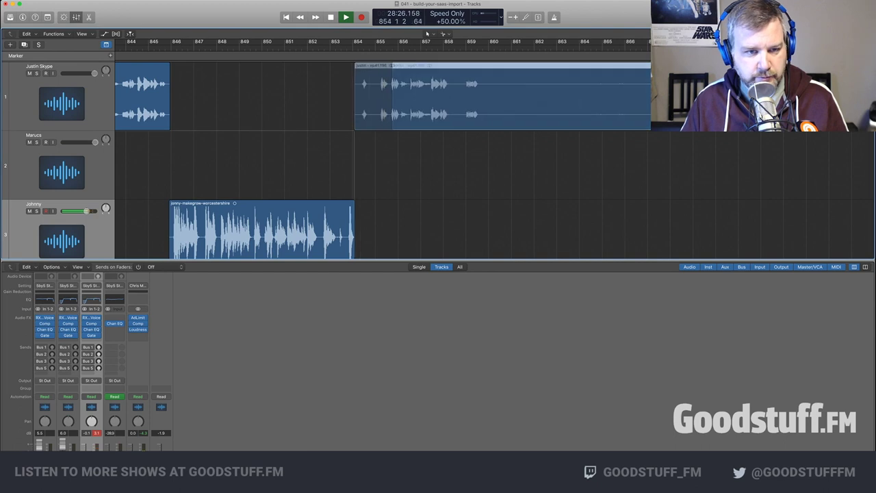
Split the third track's clip at about bar 853, shift its last piece earlier to close the pause, and replay the edit
scroll(383, 161, down, 5)
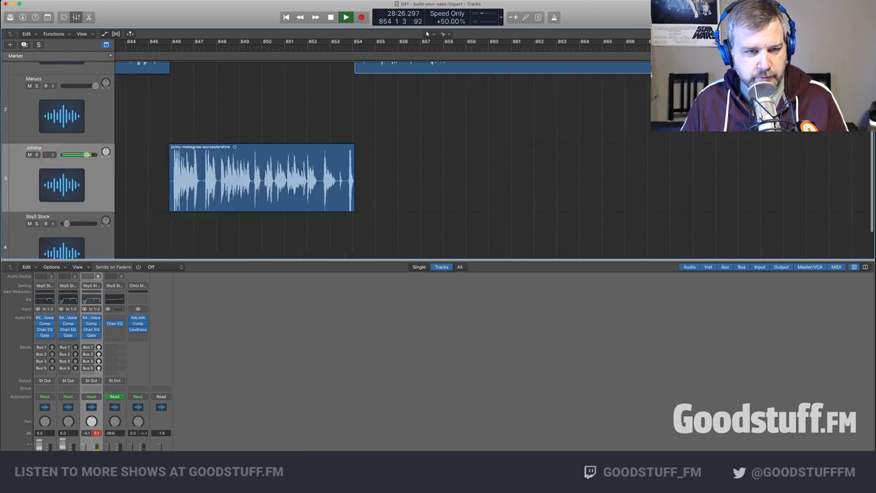
super+click(338, 175)
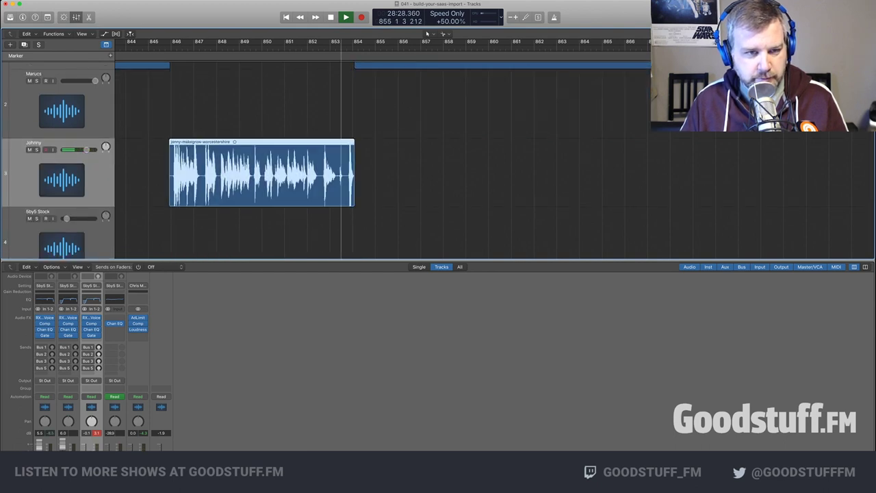
mouse_move(337, 195)
mouse_down()
mouse_move(354, 195)
mouse_move(342, 188)
mouse_up()
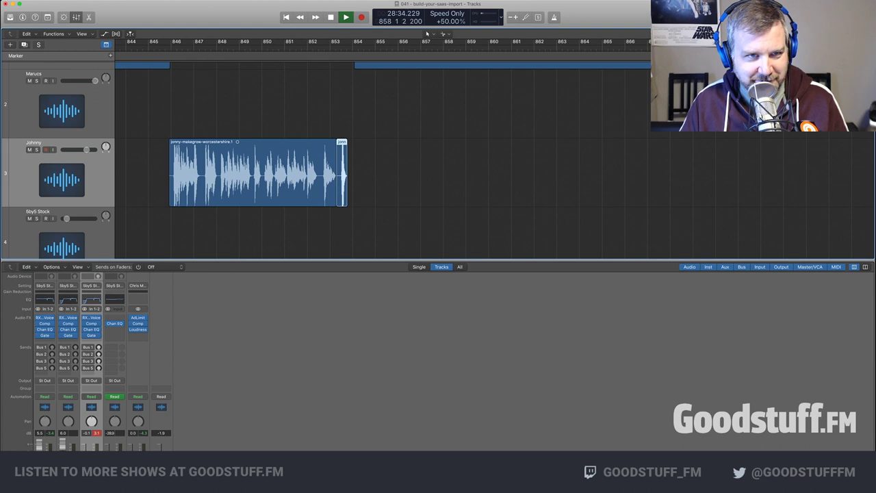
key(shift+space)
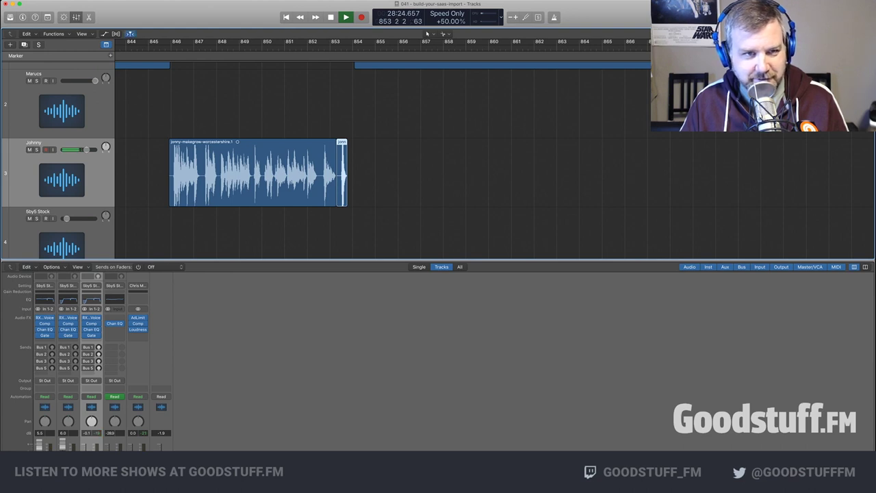
Move the first track's next region to the shortened clip's end at about bar 853.5 and play on
scroll(427, 33, up, 3)
key(space)
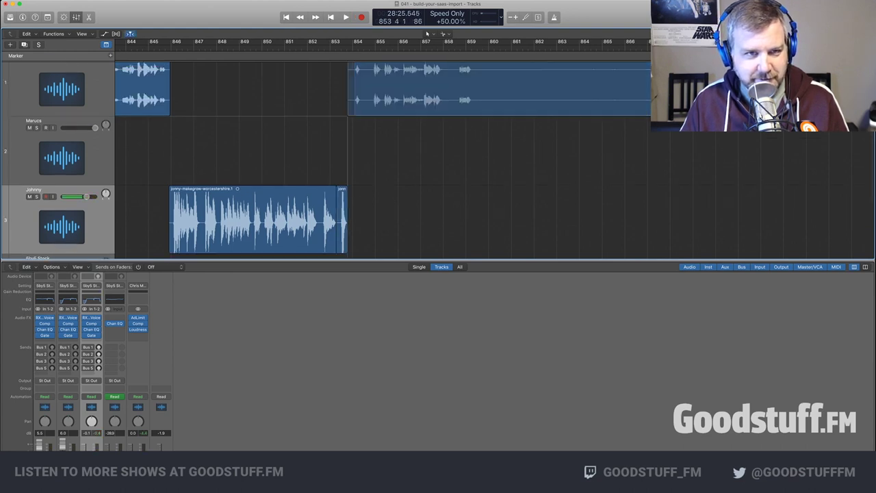
key(space)
scroll(426, 33, up, 2)
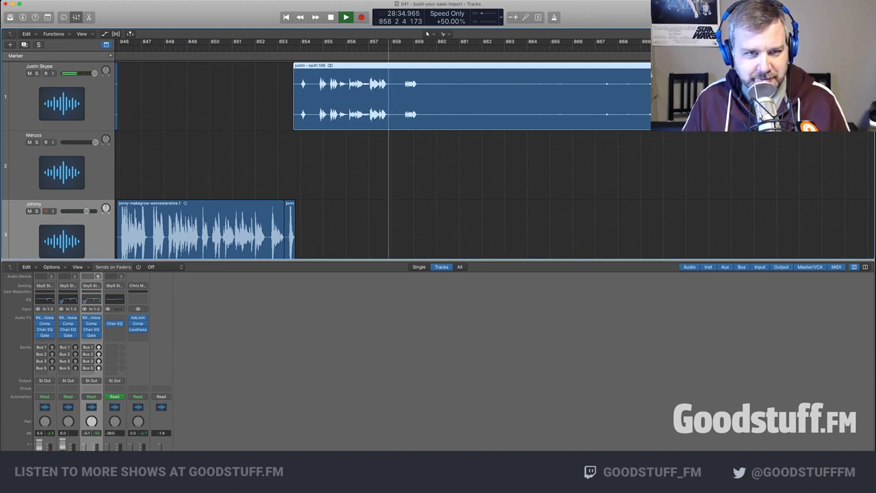
On the first track, close the pause near bar 858 and delete the silence between about bars 858.5 and 868
key(super+t)
mouse_move(389, 122)
mouse_down()
mouse_move(404, 122)
mouse_move(391, 121)
mouse_up()
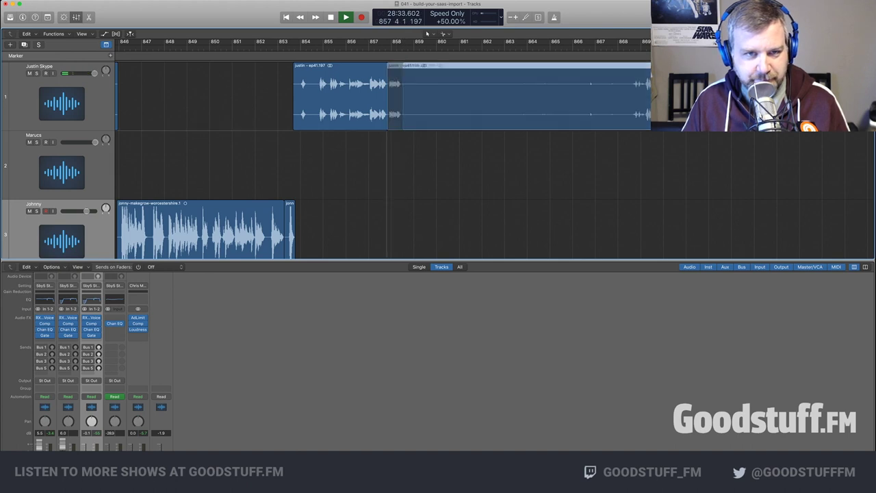
super+click(406, 121)
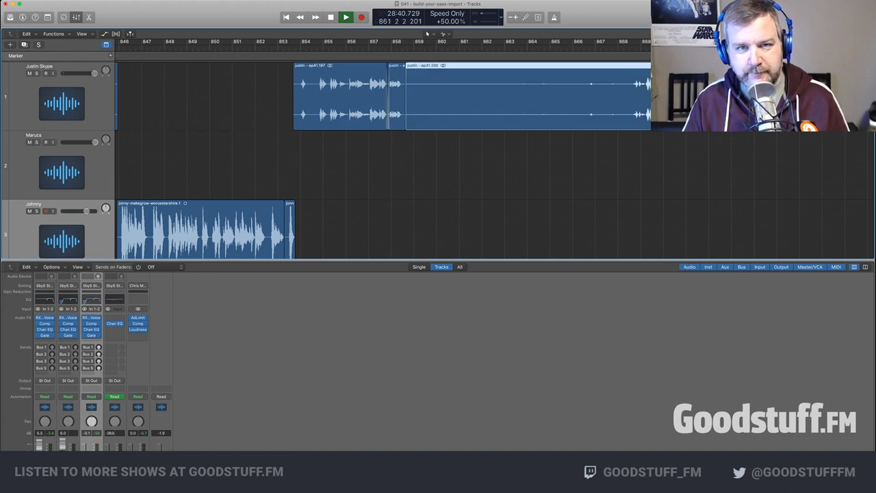
super+click(627, 121)
click(616, 121)
key(Delete)
key(space)
Duplicate the third track with its settings and rename the copy with the following speaker's first name
scroll(383, 161, down, 3)
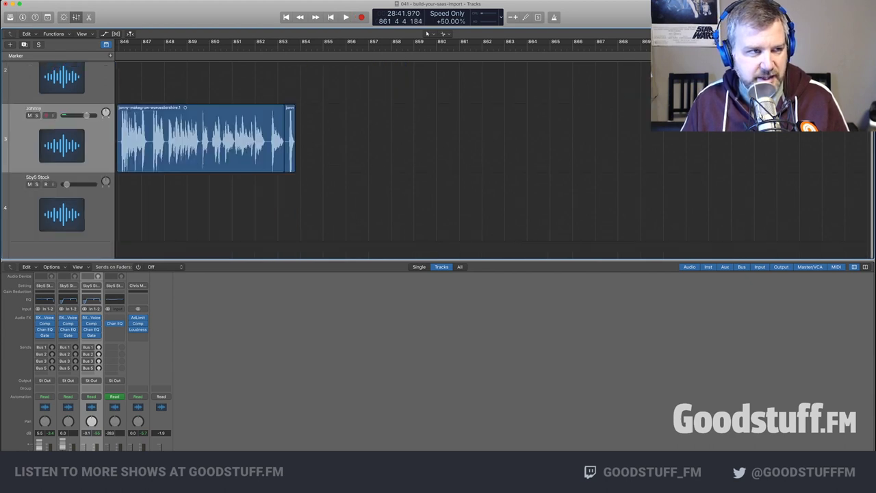
key(super+d)
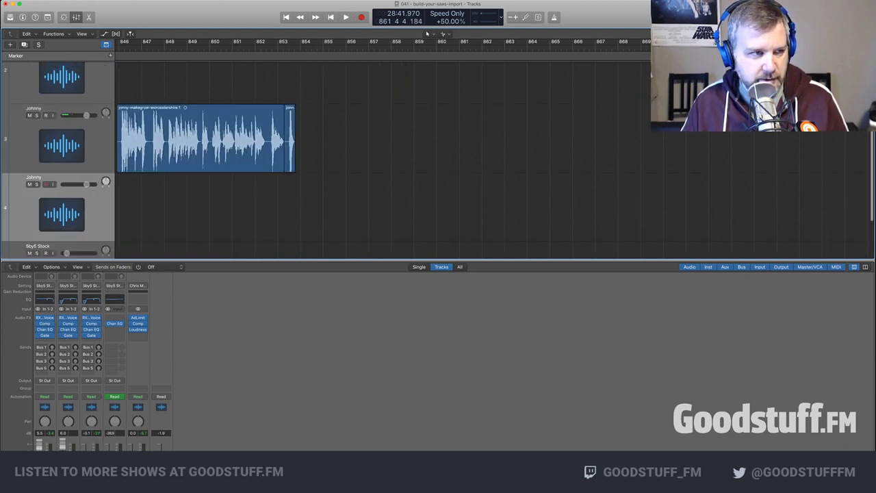
key(shift+Return)
text(Tristan)
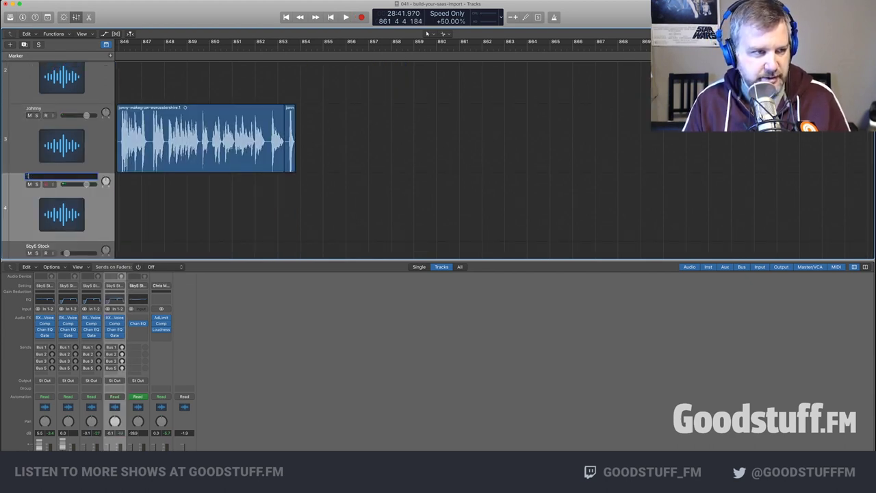
key(Return)
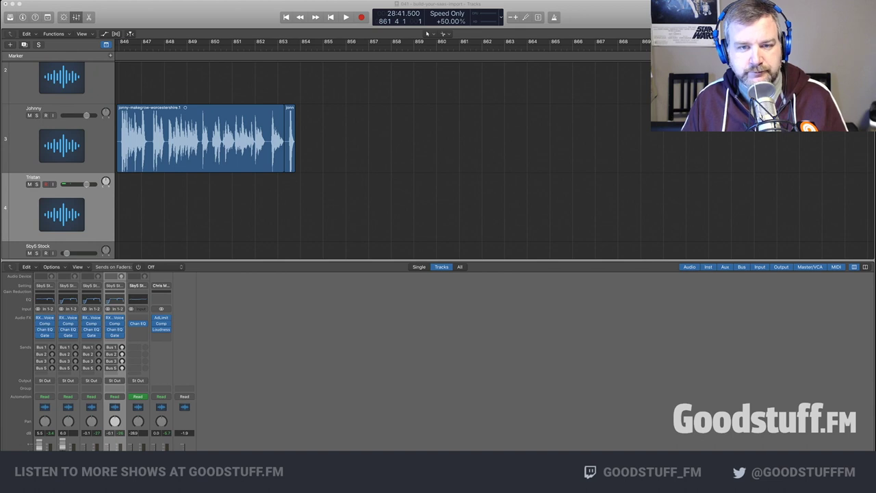
Place this speaker's voice clip on the new track at about bar 861.5 and move the track directly below the first track
drag(477, 207, 477, 207)
scroll(477, 199, up, 5)
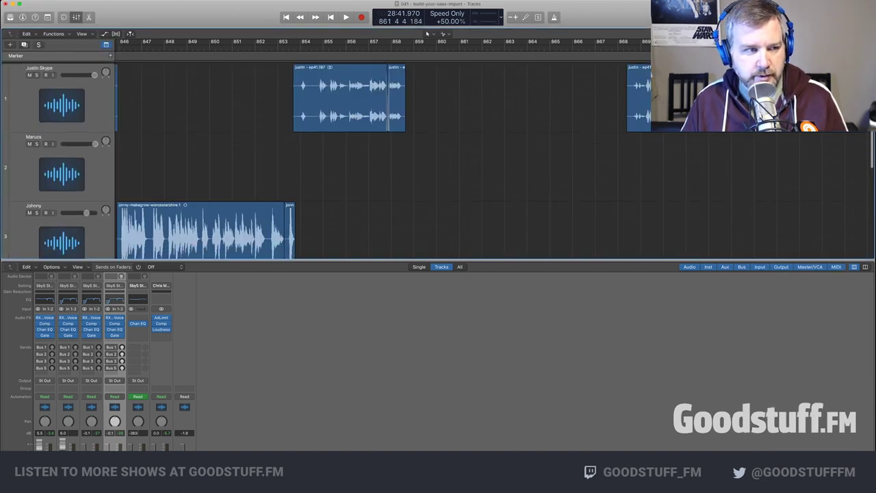
scroll(477, 199, down, 3)
drag(55, 225, 55, 76)
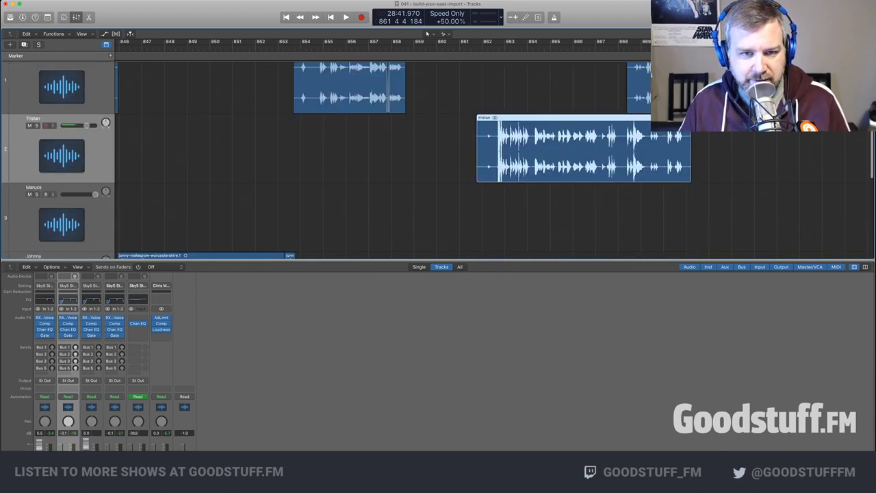
Move the clip to about bar 858 and trim its silent start and its end after about bar 866.5
drag(478, 174, 406, 171)
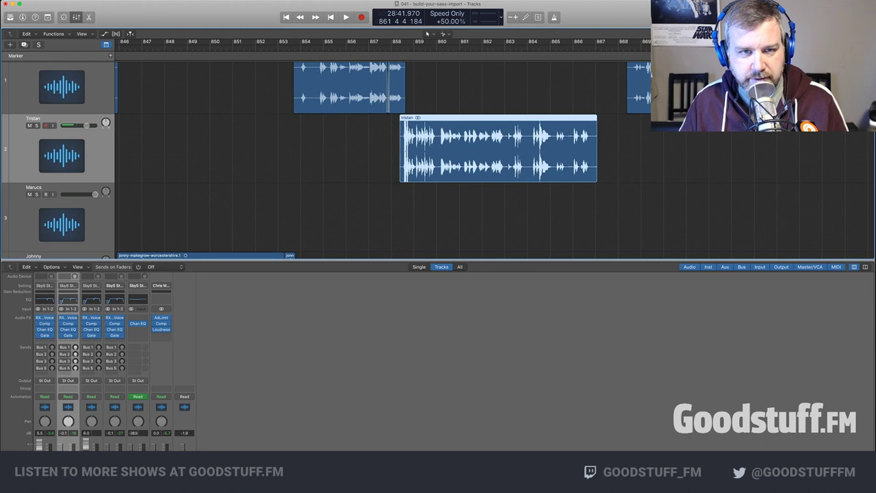
key(space)
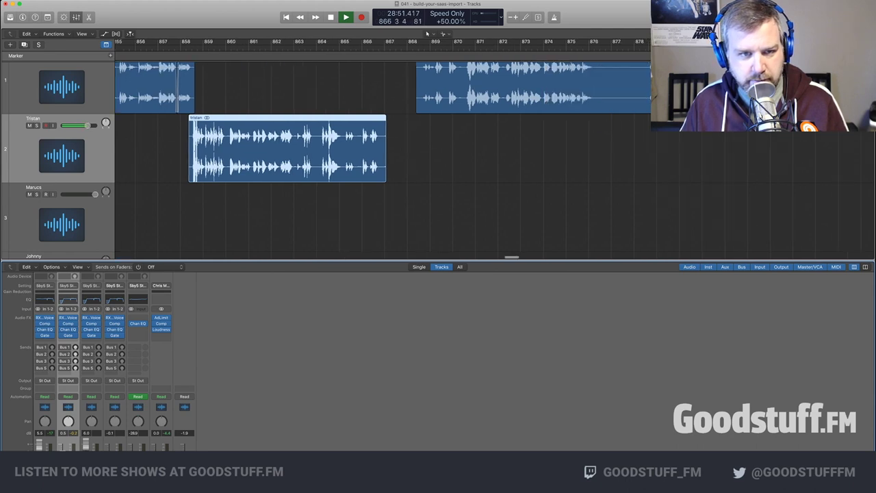
super+double_click(381, 150)
key(Delete)
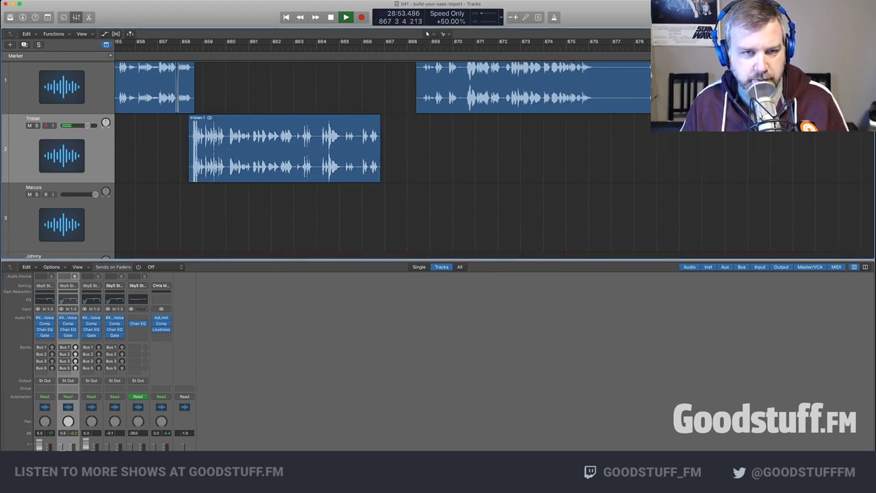
key(space)
Move the first track's next region earlier so it slightly overlaps the clip's end near bar 866.5, and play the transition
scroll(380, 150, up, 2)
drag(466, 99, 426, 99)
drag(377, 122, 406, 103)
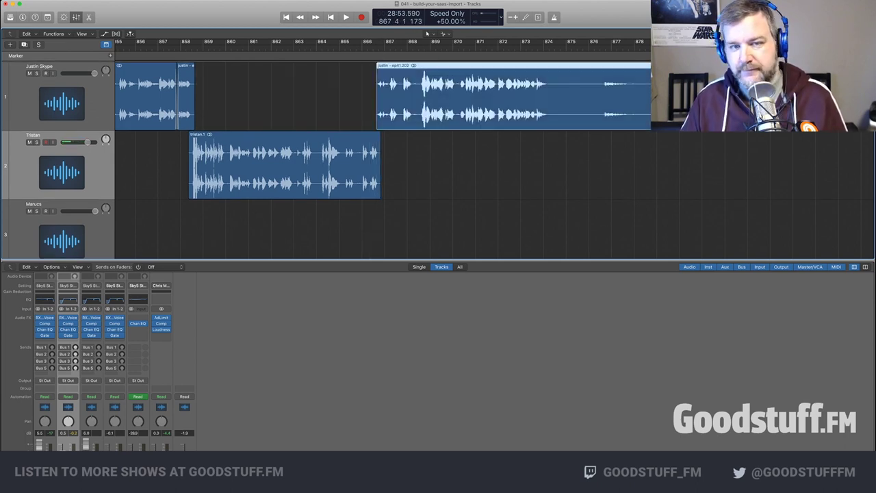
key(space)
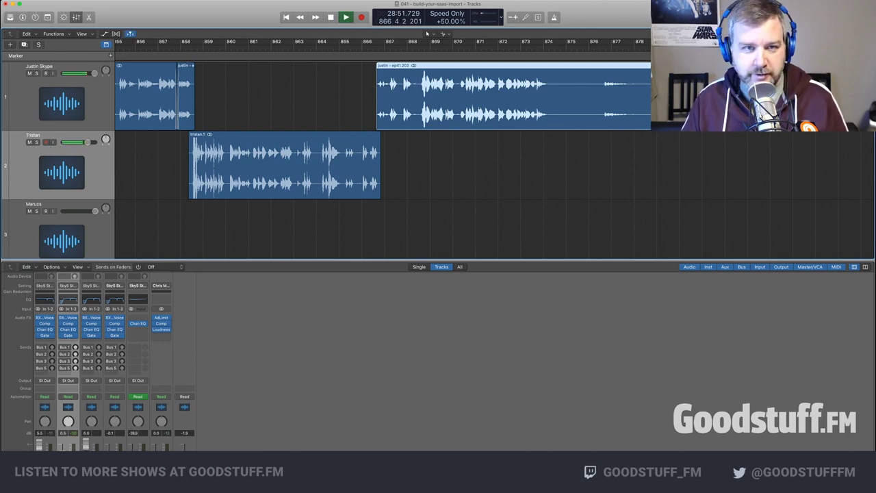
Split the first track's region after the speech ends at about bar 874 and trim the second part's start to about bar 876.5
scroll(383, 137, right, 3)
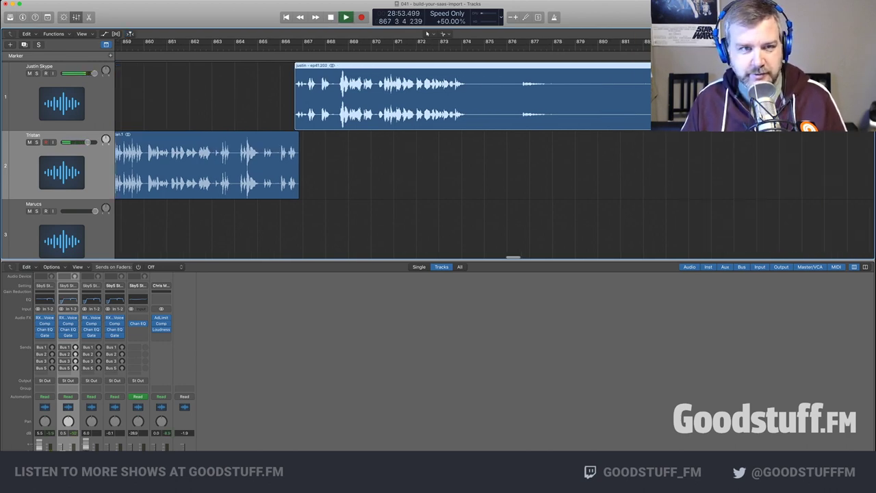
scroll(383, 137, right, 1)
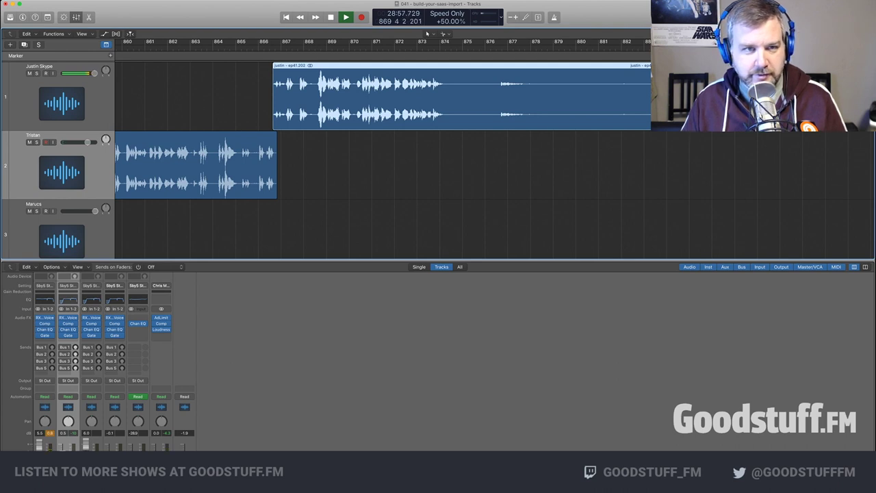
scroll(427, 33, right, 3)
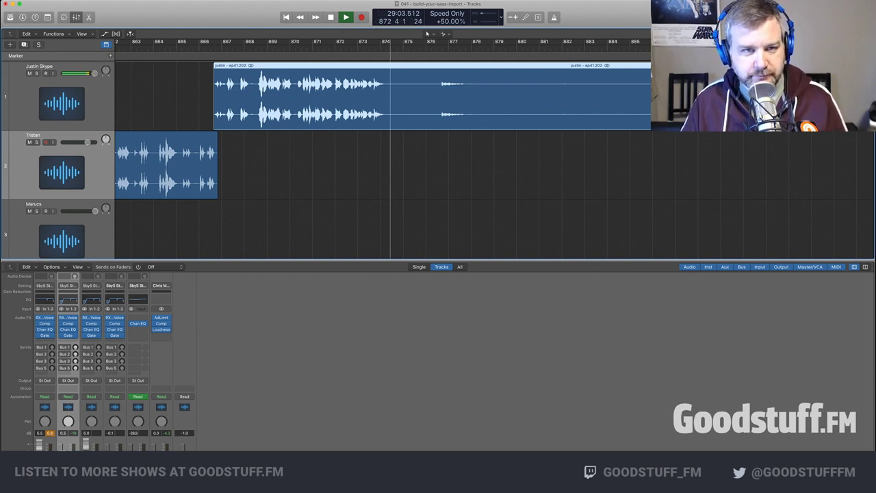
key(super+t)
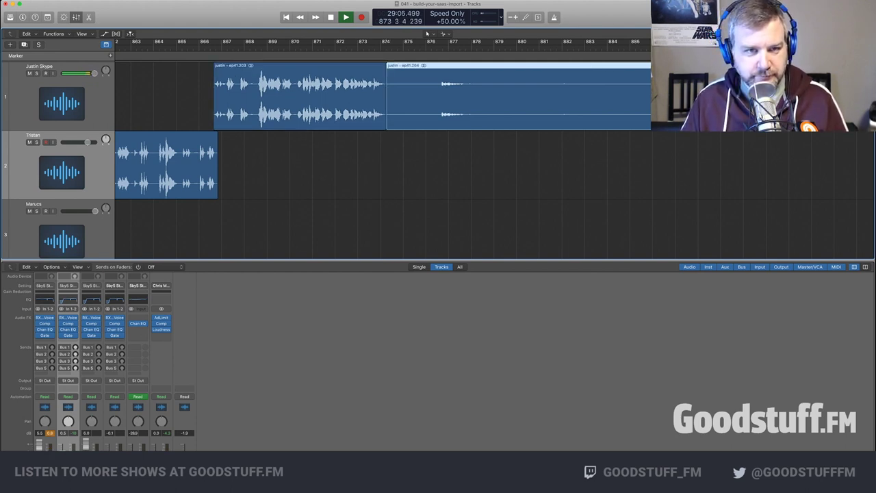
drag(388, 122, 441, 122)
key(space)
Duplicate the second track with its settings, rename the copy with the following speaker's first name, and move it directly below the first track
click(206, 166)
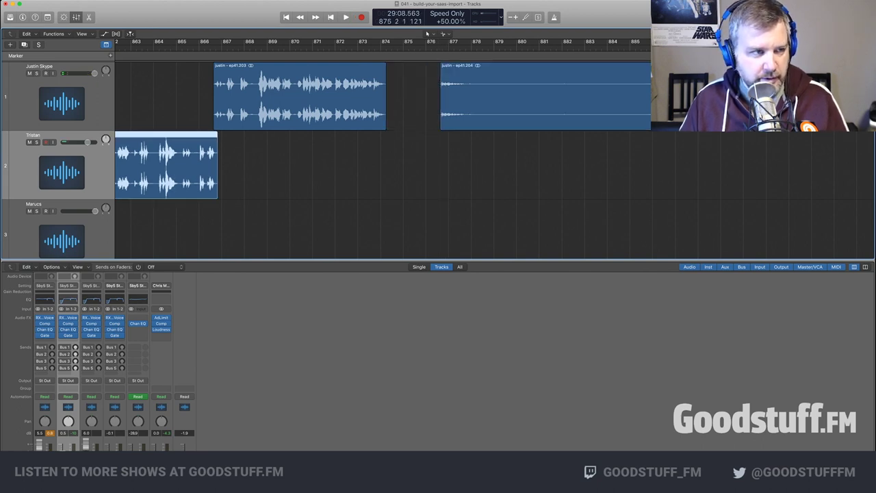
key(super+d)
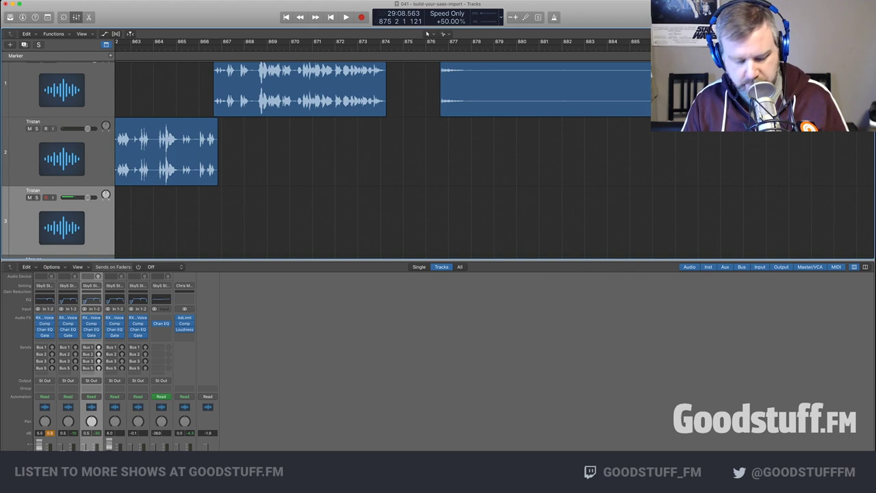
key(shift+Return)
text(Tim)
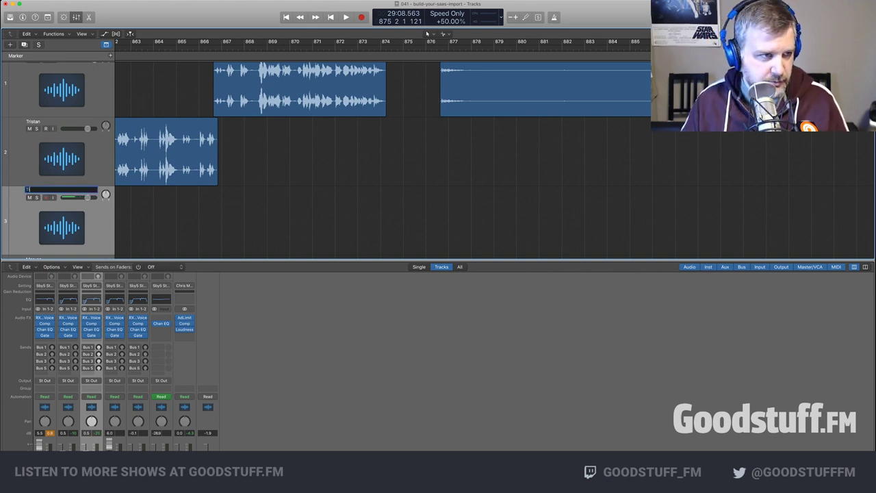
key(Return)
drag(62, 216, 61, 140)
scroll(62, 141, up, 2)
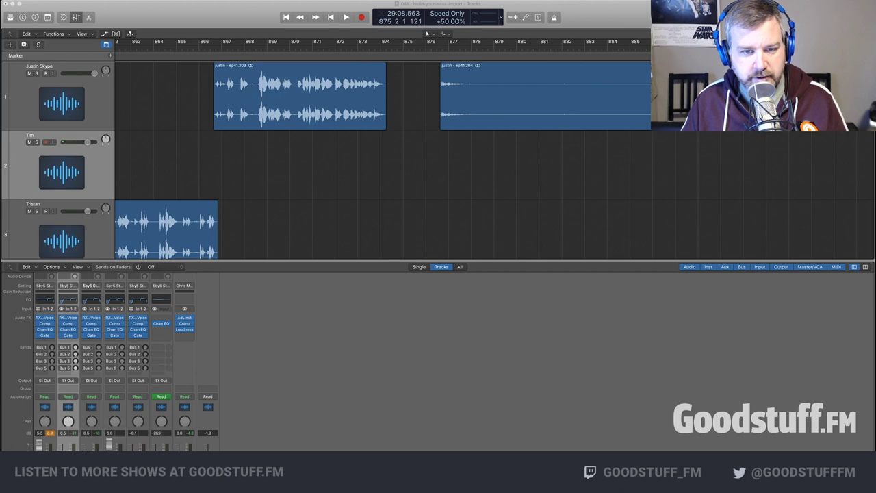
Place this speaker's voice clip on the new track, starting at about bar 874 where the first track's speech ends
click(415, 181)
click(400, 180)
click(386, 180)
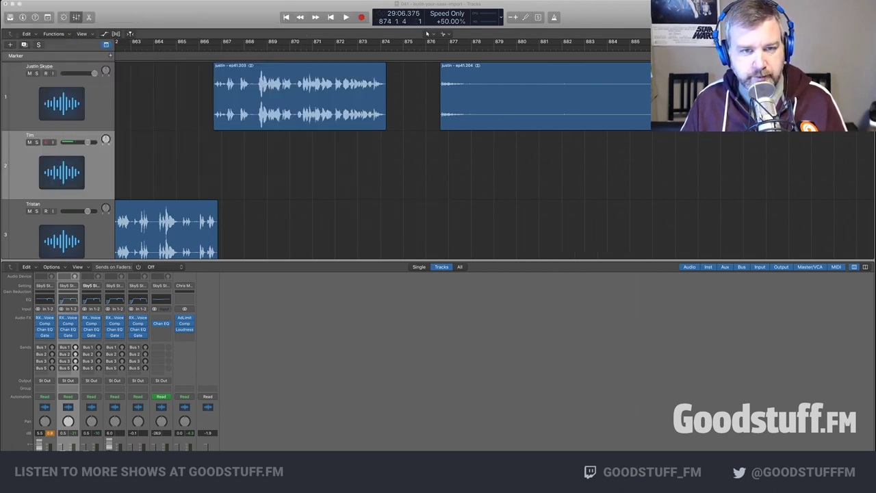
drag(386, 180, 386, 171)
click(356, 171)
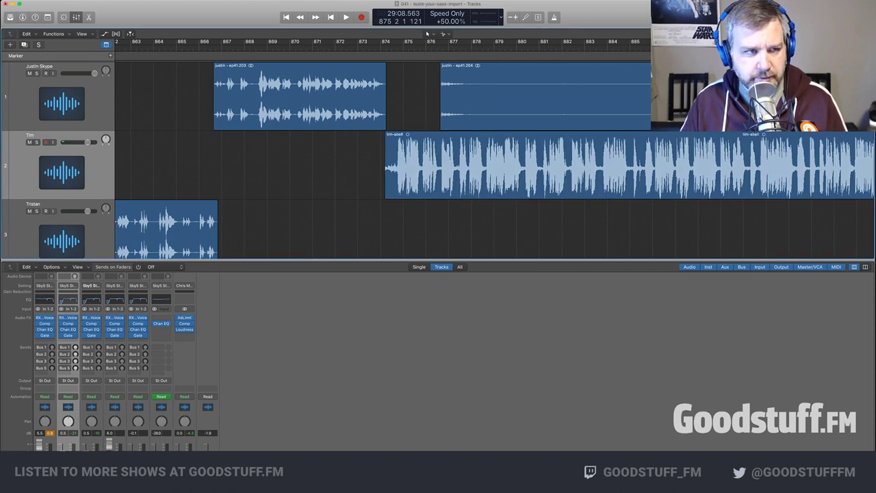
Check the first track in solo from bar 876.5, and cut its silence so its region restarts at about bar 907
click(438, 45)
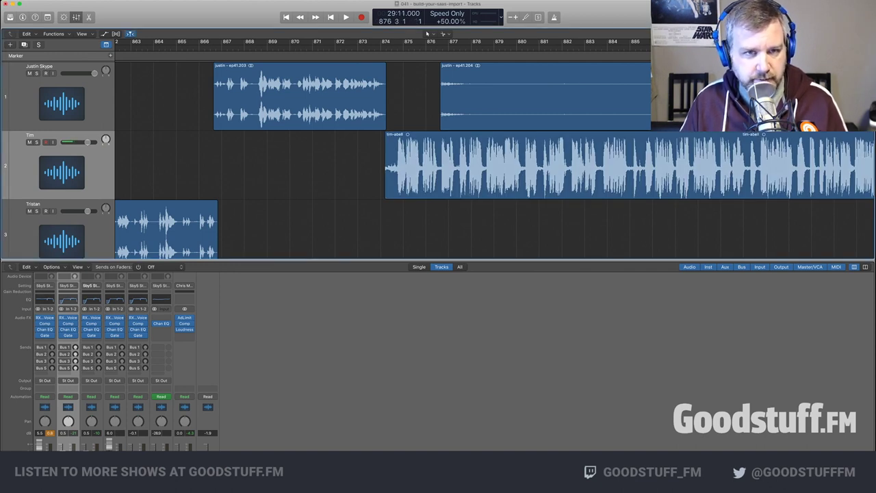
key(s)
key(space)
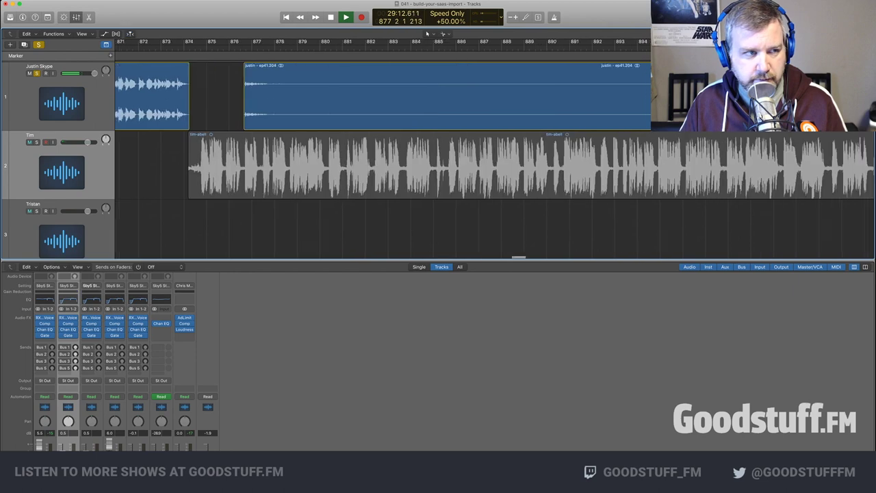
key(space)
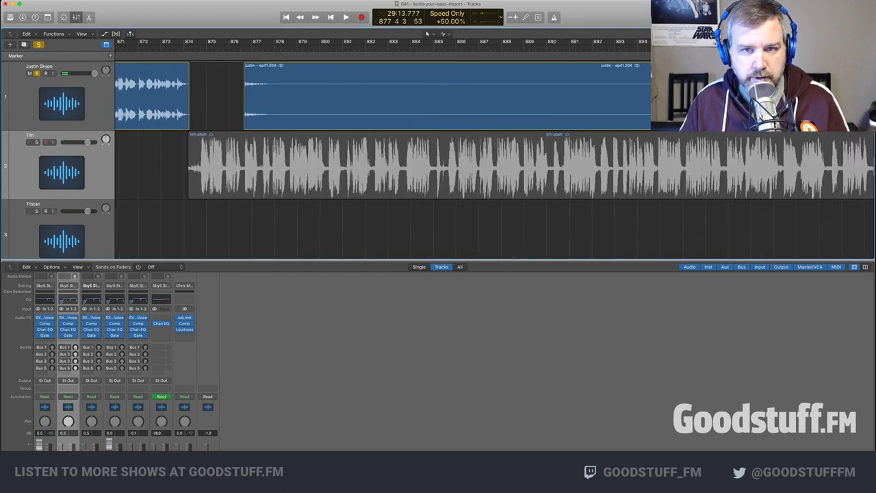
key(s)
scroll(427, 33, right, 10)
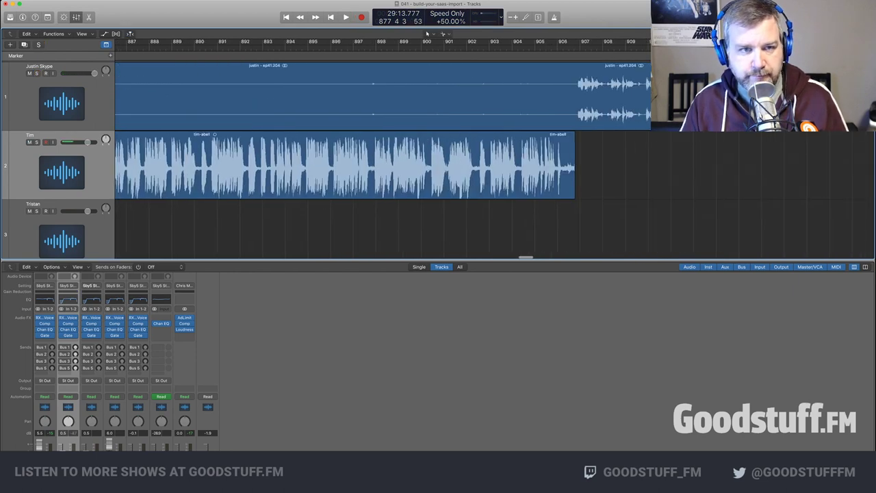
scroll(427, 32, left, 12)
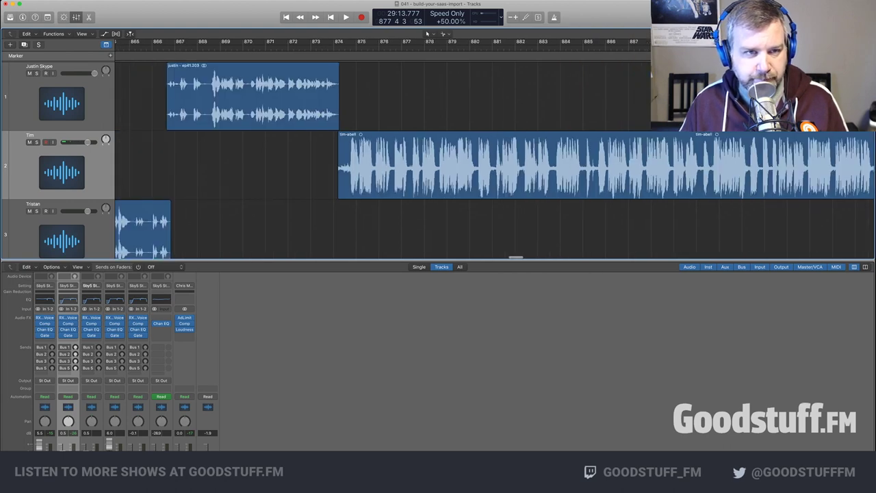
Play the transition near bar 874, shift the voice clip slightly earlier, and lower its track's volume to -1.8 dB
key(space)
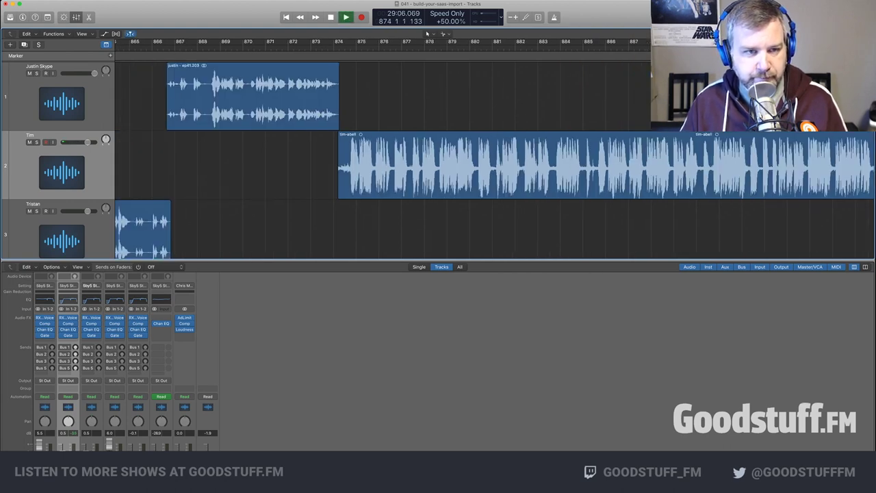
key(space)
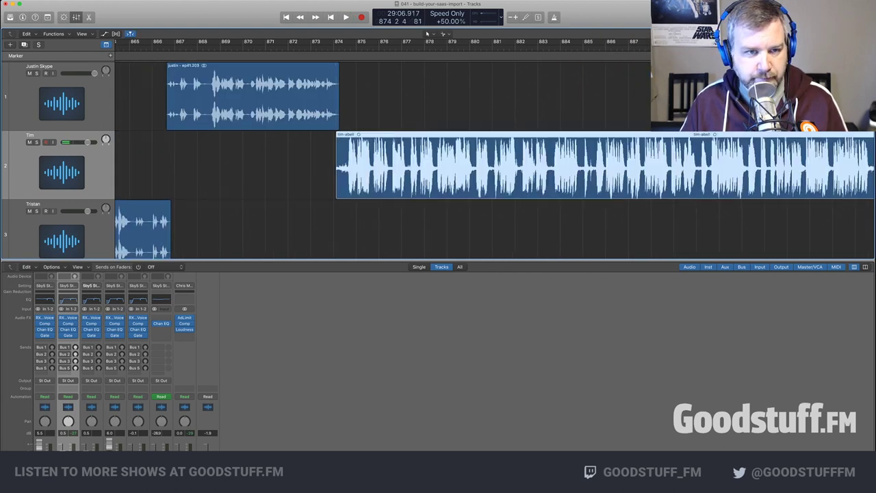
key(space)
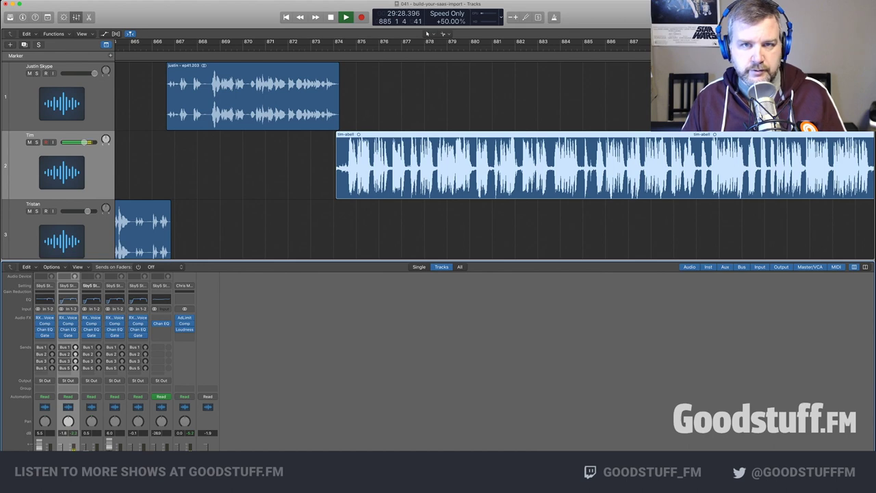
Turn on Varispeed at +50% speed and move the first track's next region to slightly overlap the voice clip's end near bar 906.5
scroll(496, 164, right, 2)
key(ctrl+v)
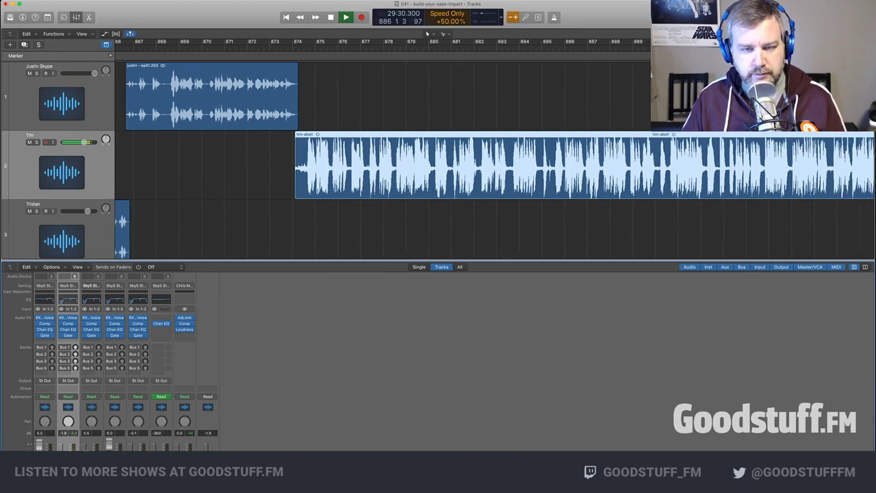
scroll(495, 164, right, 5)
scroll(427, 34, right, 8)
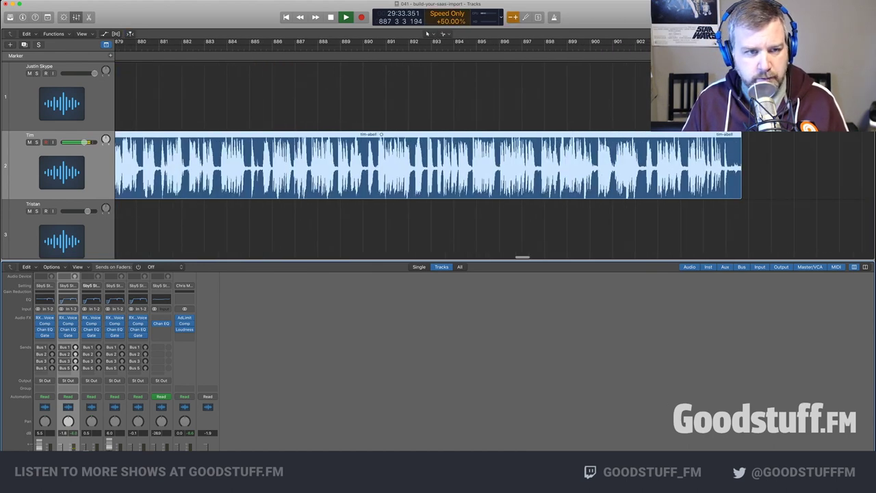
scroll(427, 34, right, 6)
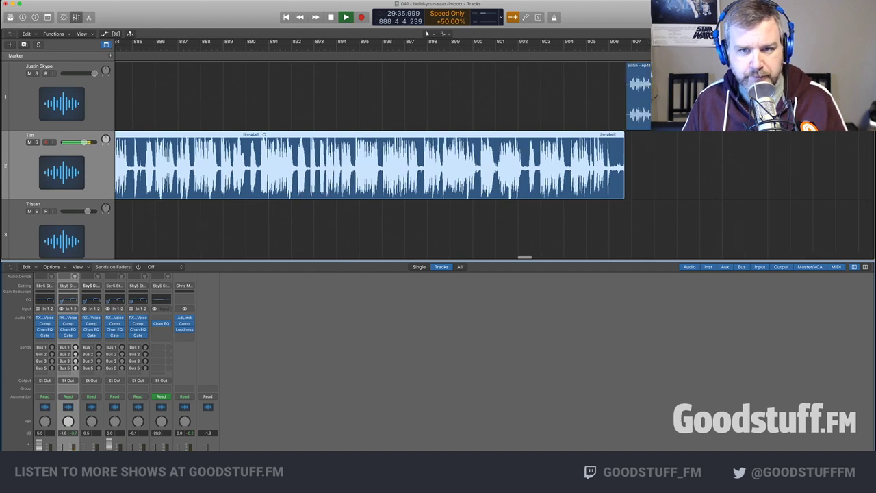
scroll(427, 34, right, 4)
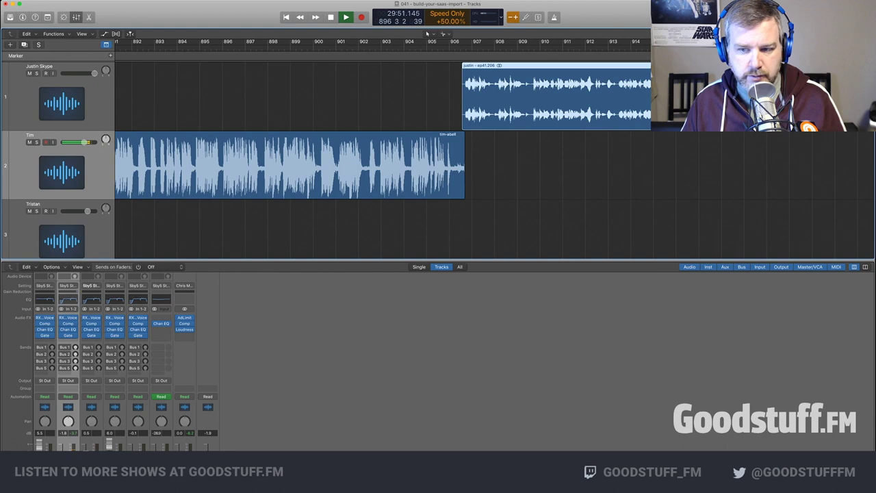
Cut the voice clip's tail after about bar 906 and move the first track's next region earlier to meet it
scroll(383, 164, left, 4)
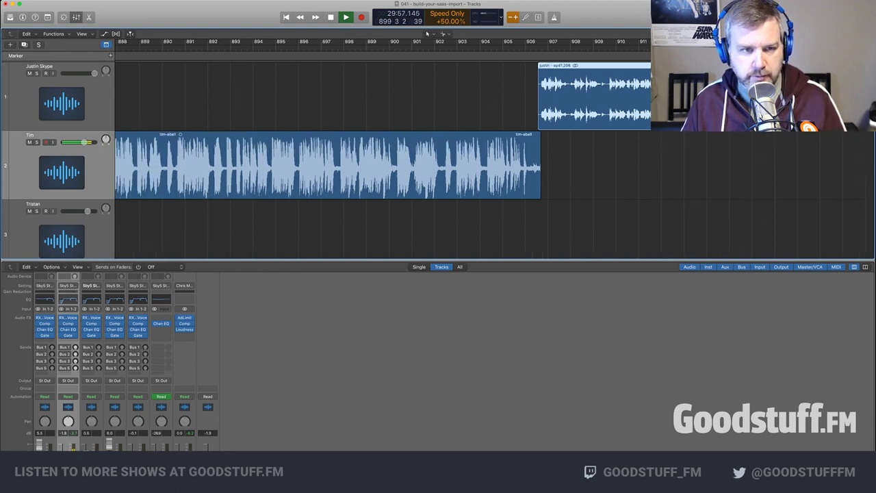
scroll(384, 164, right, 4)
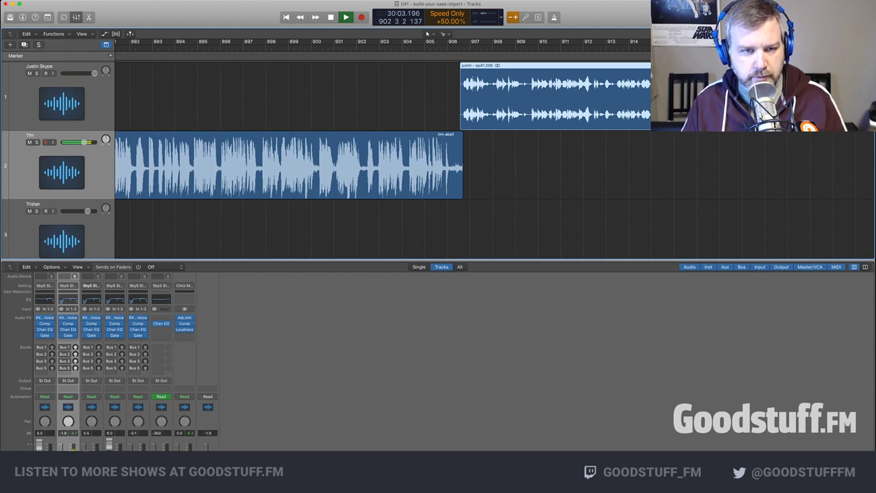
scroll(383, 165, right, 3)
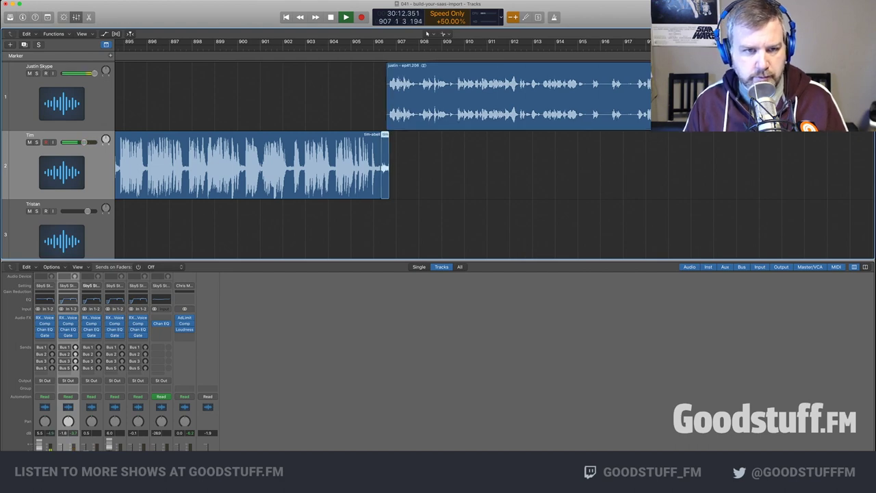
key(space)
drag(452, 99, 444, 99)
key(space)
key(space)
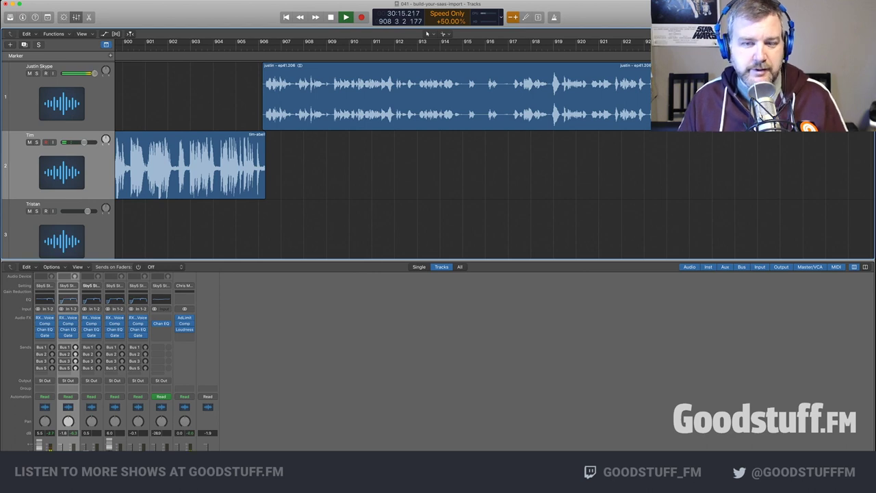
key(space)
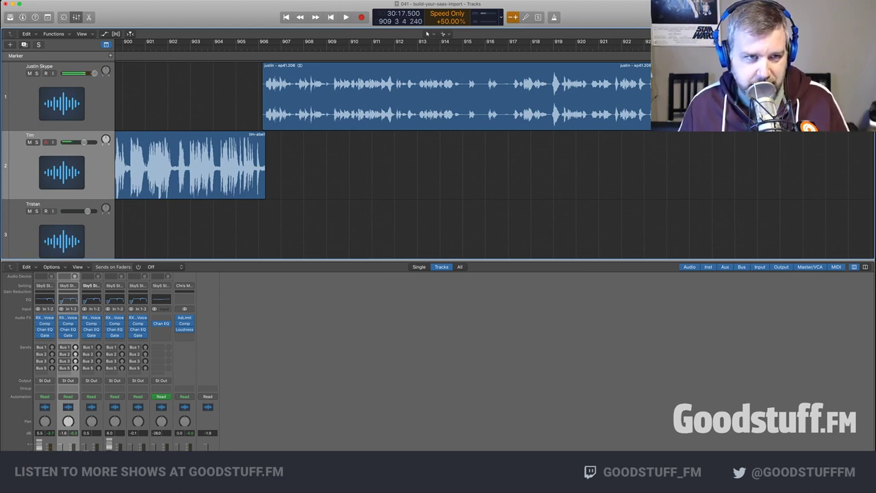
Split the first track's region at about bar 907.5, cut about 1.5 bars after the split, and close the gap
key(comma)
key(comma)
key(space)
key(space)
super+click(296, 98)
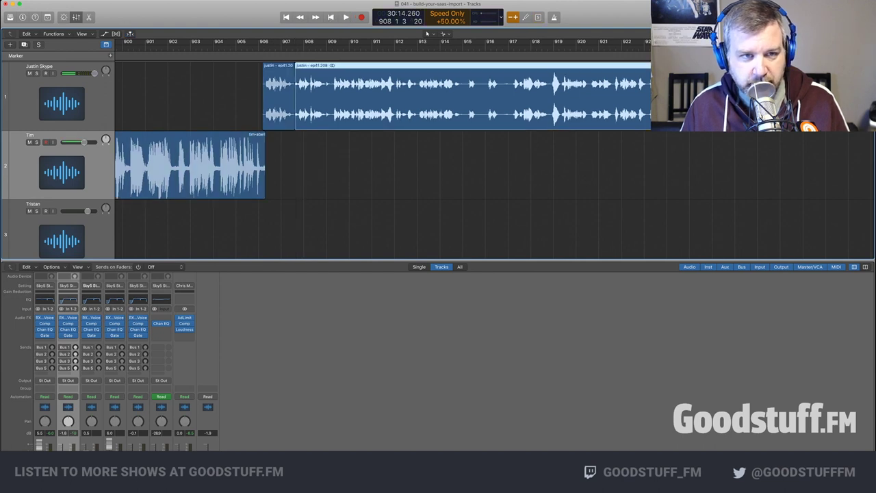
drag(296, 120, 315, 110)
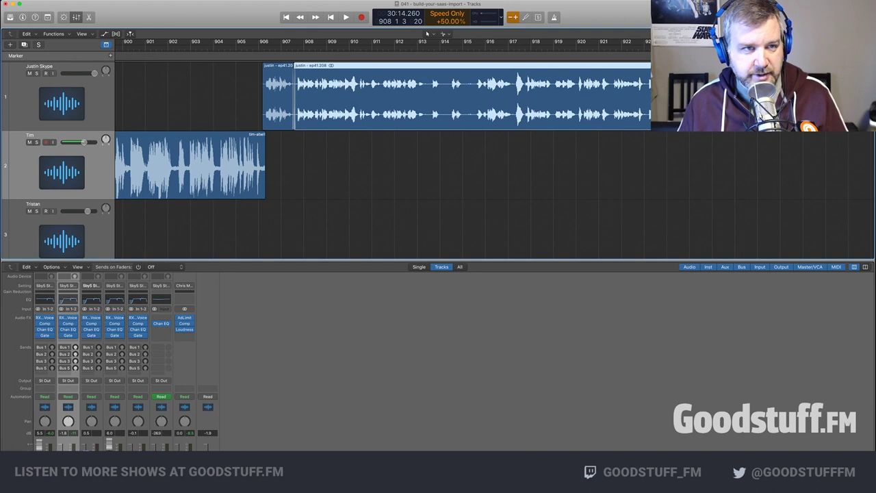
Play the edited transition from bar 906 to check the first track's cut
key(comma)
key(comma)
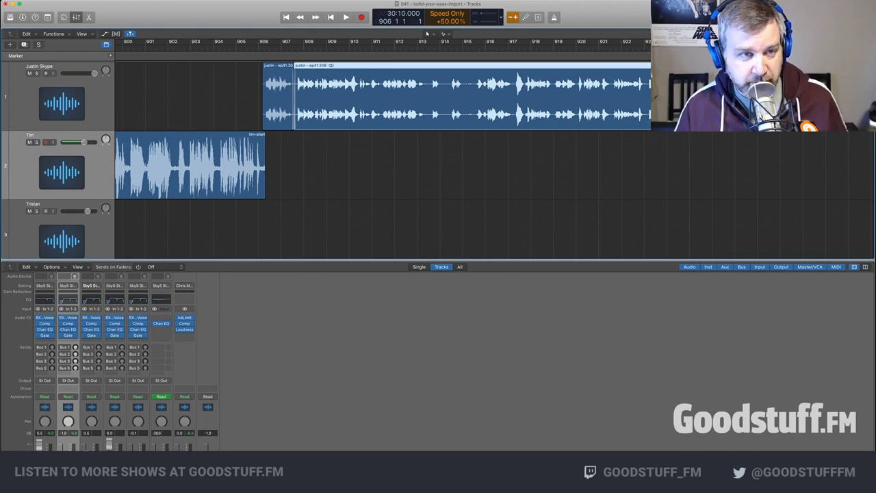
scroll(384, 160, left, 5)
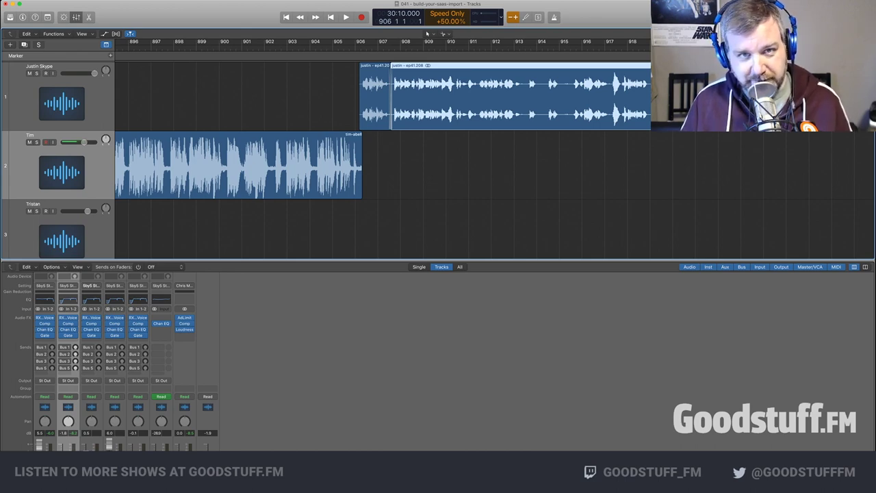
scroll(383, 130, right, 3)
key(space)
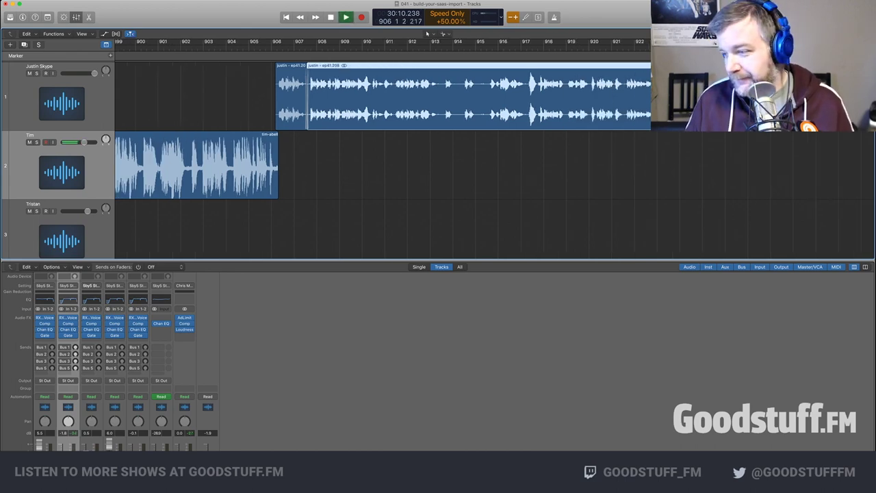
scroll(427, 33, right, 5)
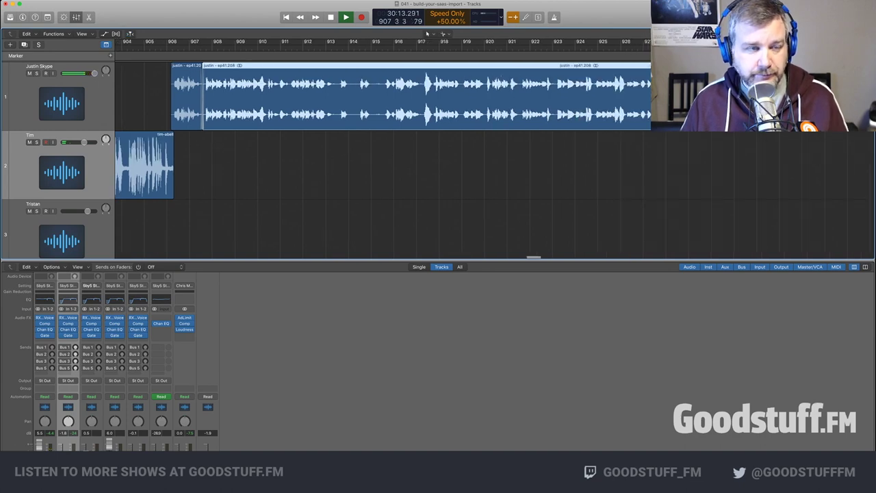
Trim the start of the first track's second region slightly later, to about bar 907.7, removing its overlap with the preceding region
key(super+Right)
key(super+Right)
key(super+Right)
scroll(383, 130, left, 4)
click(295, 164)
click(294, 99)
drag(271, 122, 281, 122)
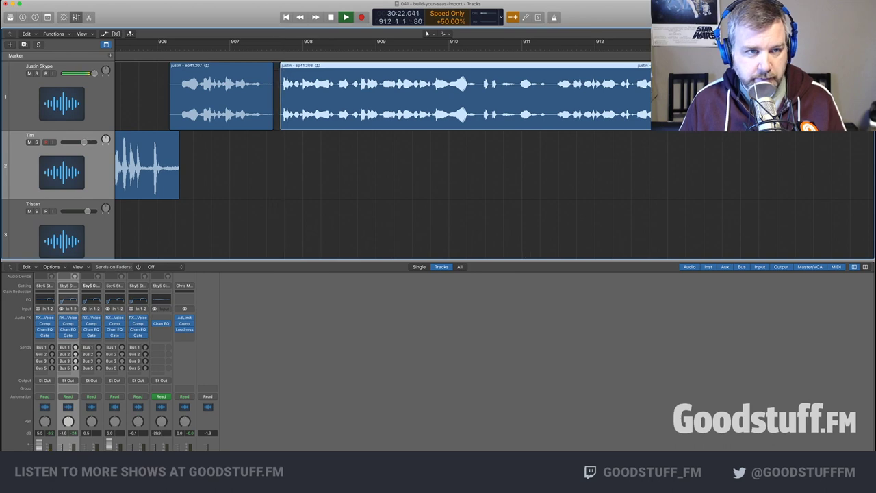
scroll(384, 160, right, 8)
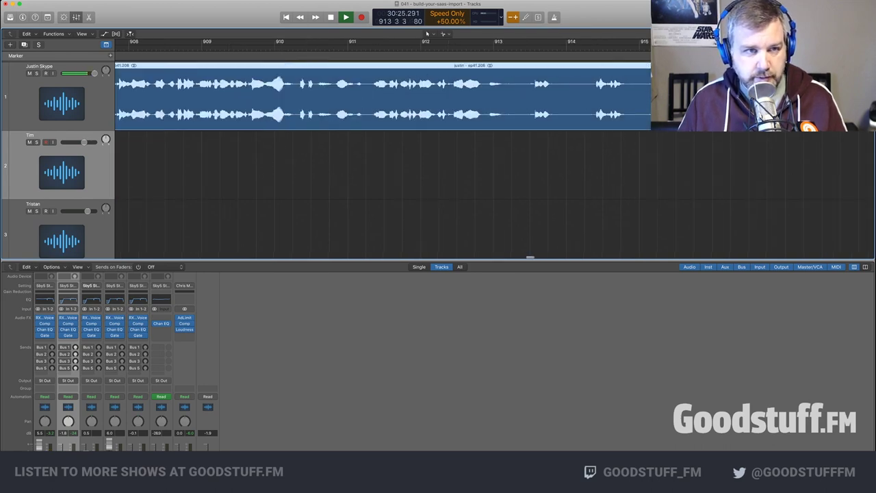
Split the first track's region at about bar 912.8 and trim the second part's start to about bar 915.3
click(383, 165)
click(250, 43)
scroll(383, 160, right, 3)
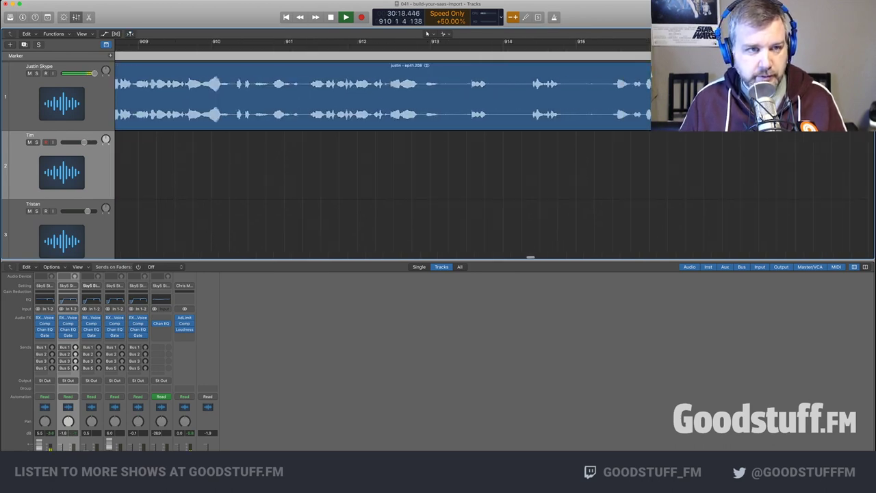
scroll(383, 160, right, 3)
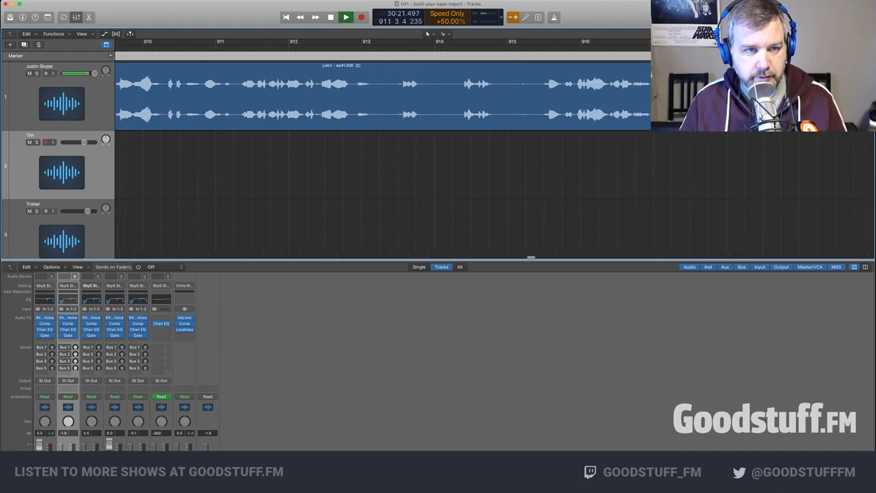
scroll(349, 103, down, 3)
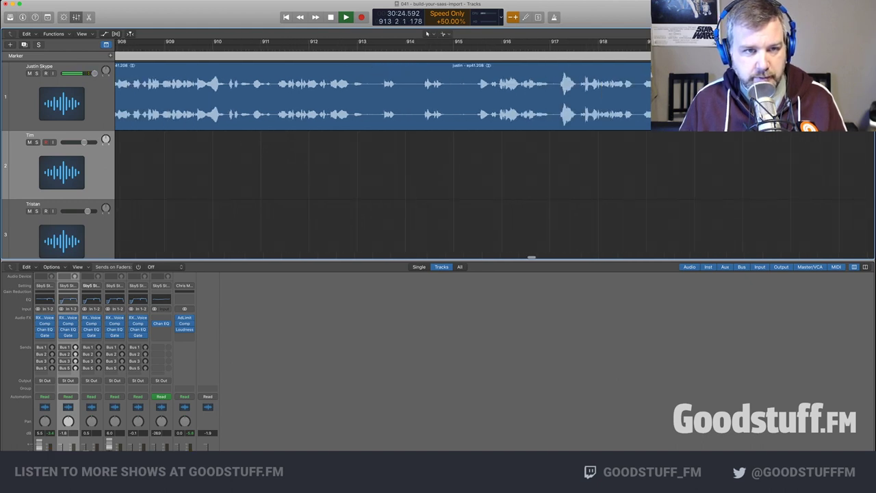
click(350, 103)
key(super+t)
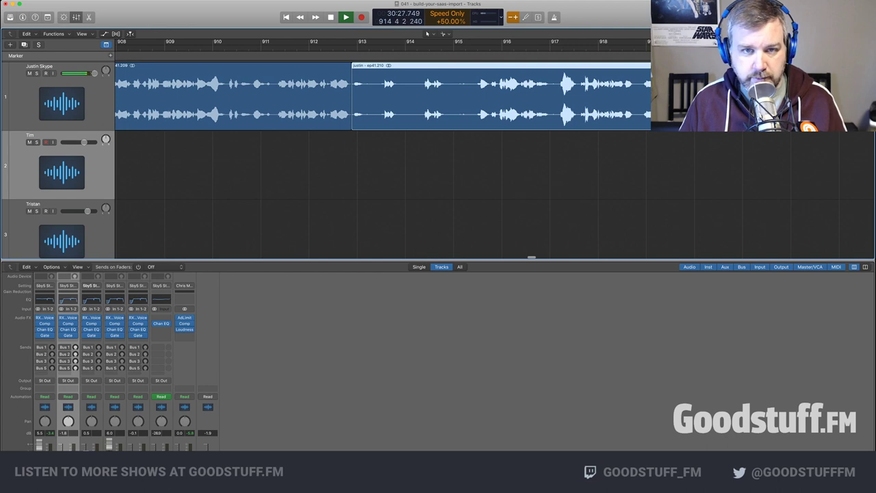
drag(354, 122, 474, 122)
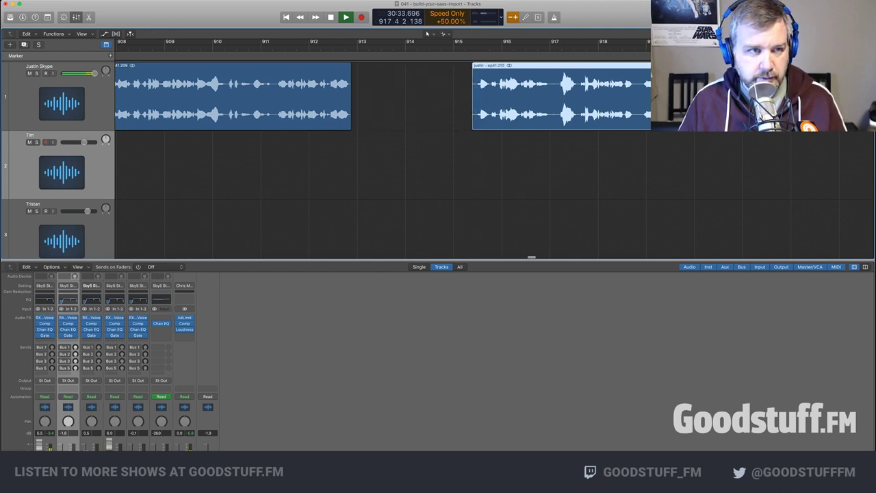
Cut the first track's speech from about bar 910.7 to the gap and move the following region earlier to meet it
click(207, 47)
scroll(384, 144, left, 3)
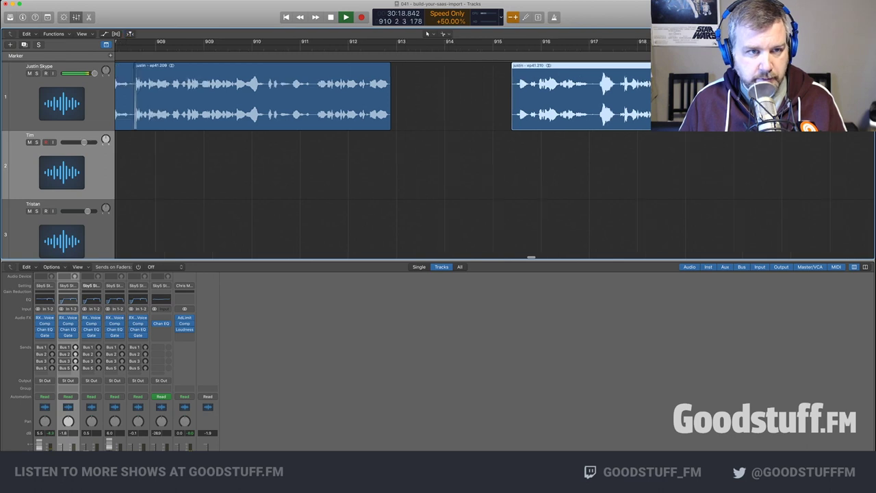
drag(325, 113, 308, 113)
key(Delete)
drag(567, 103, 344, 102)
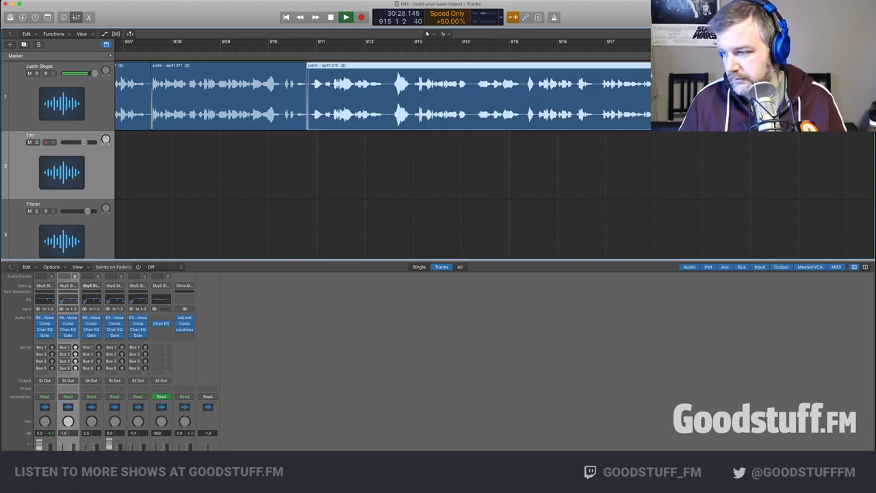
click(286, 49)
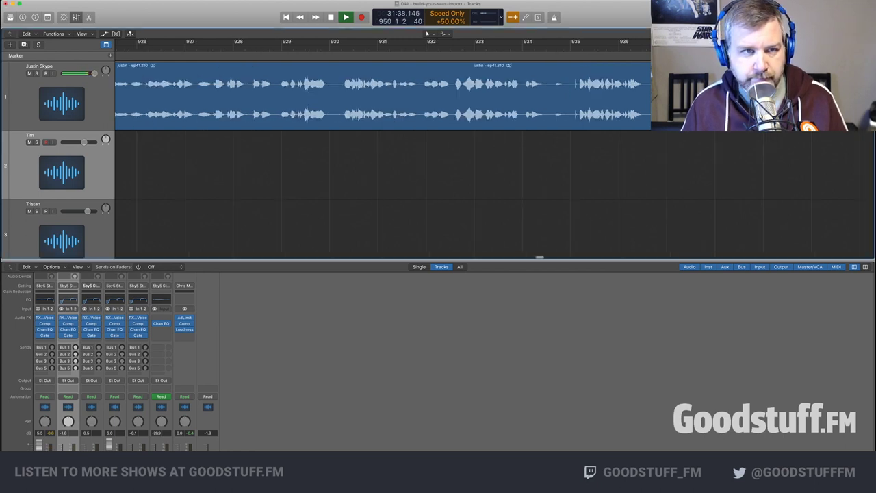
Split the first track's region at about bar 934.4, trim the second part's start to about bar 935.1, and close the gap
click(288, 46)
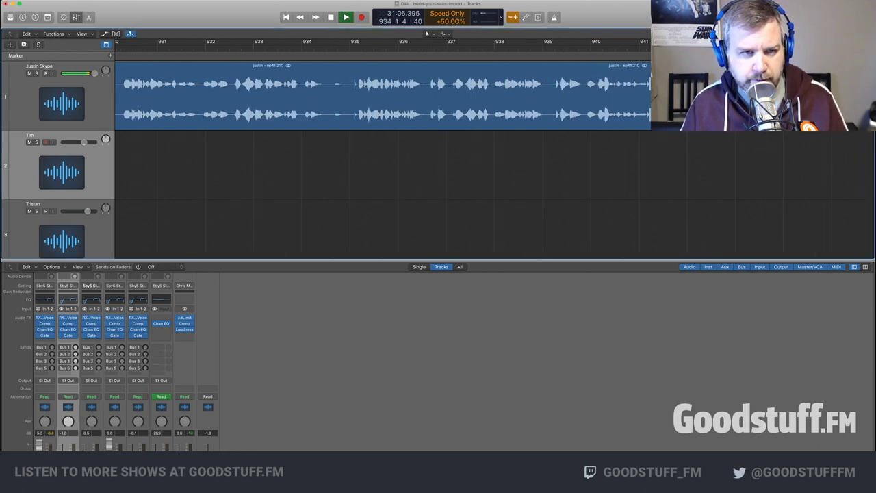
key(super+t)
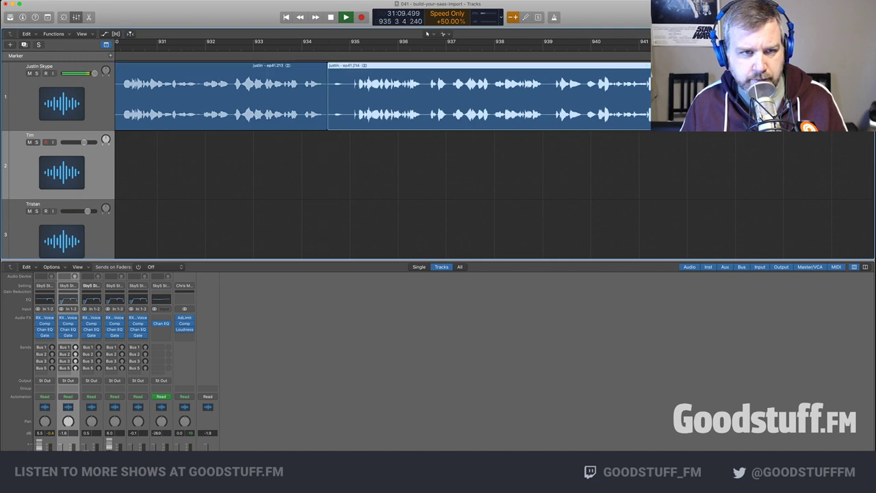
drag(329, 124, 357, 124)
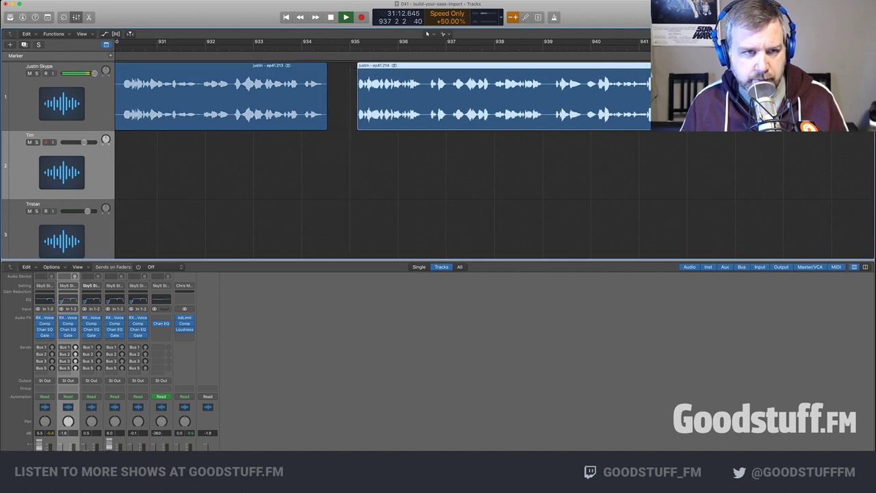
key(super+z)
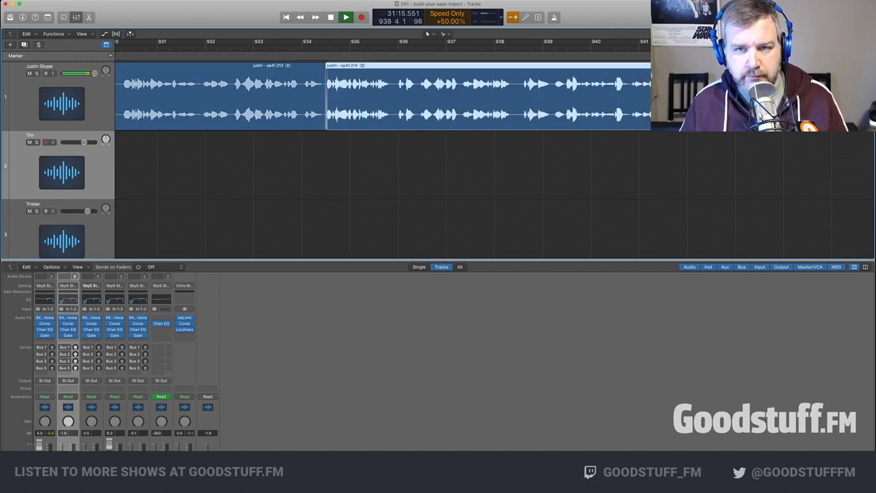
key(super+z)
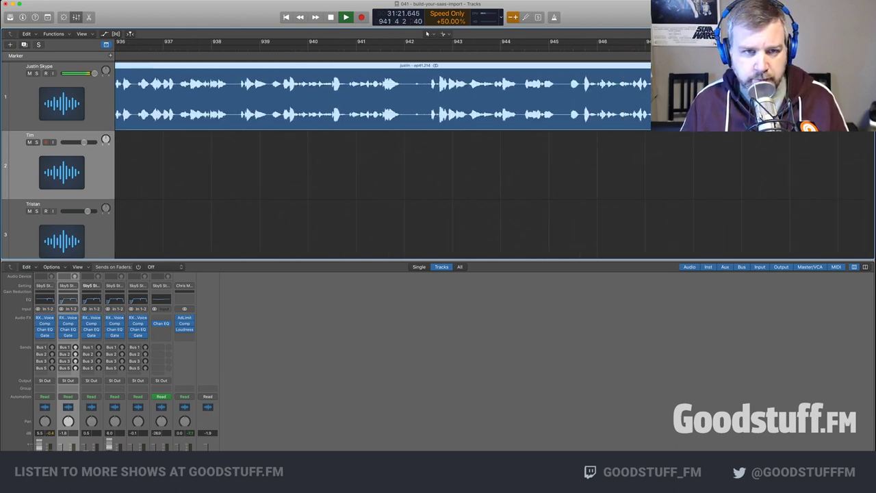
Split the first track at about bar 941.9, trim about half a bar after the split, close the gap, and play the cut
key(super+t)
drag(404, 124, 428, 123)
key(shift+space)
key(space)
drag(428, 123, 419, 102)
key(space)
key(space)
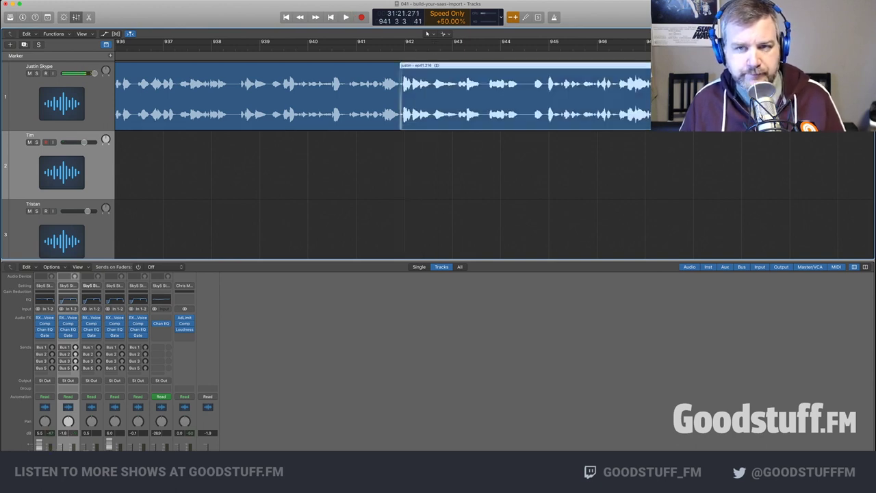
key(space)
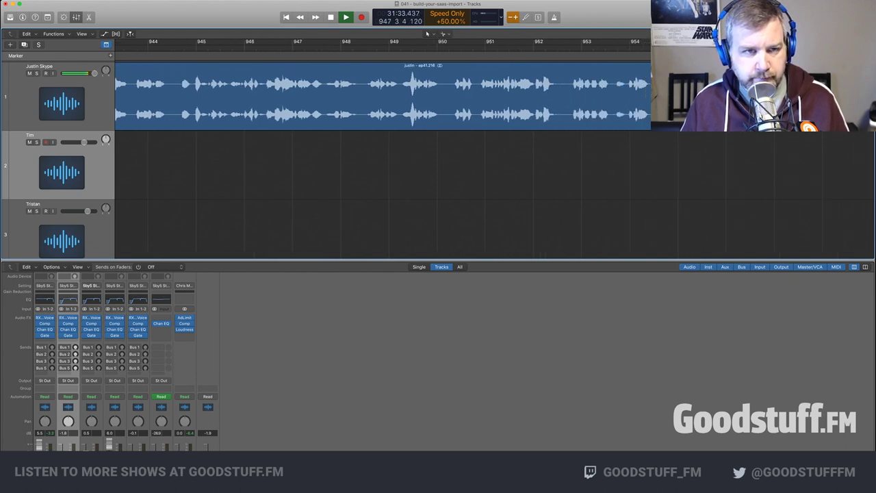
Split the first track's region at about bar 947.5, remove about 0.9 bar after the split, and play the closed-up transition
scroll(383, 165, right, 1)
key(space)
key(comma)
key(comma)
key(comma)
key(space)
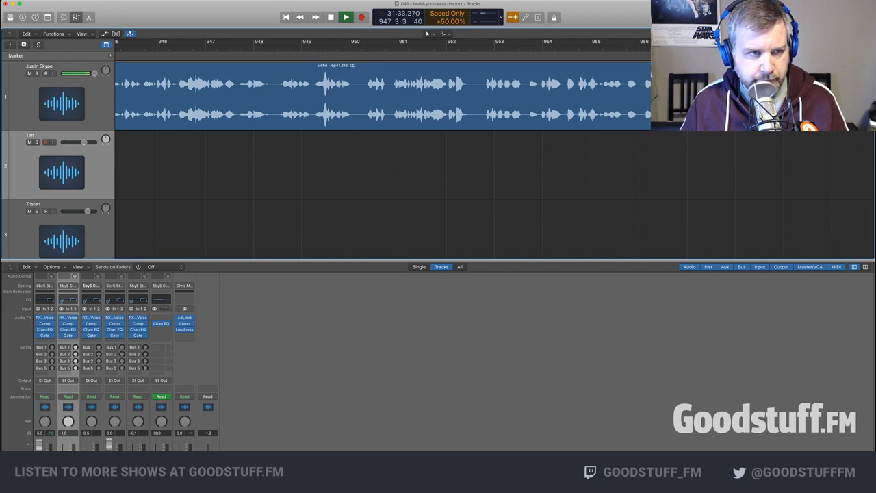
key(super+t)
drag(239, 124, 267, 103)
click(209, 47)
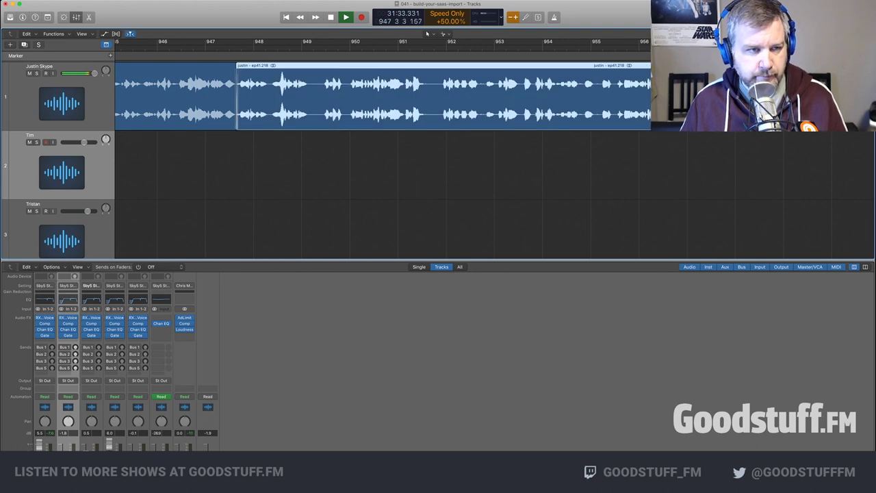
Cut the first track from about bar 962.4 to 963.8, move the next region earlier to close the gap, and play the edit
scroll(236, 99, right, 3)
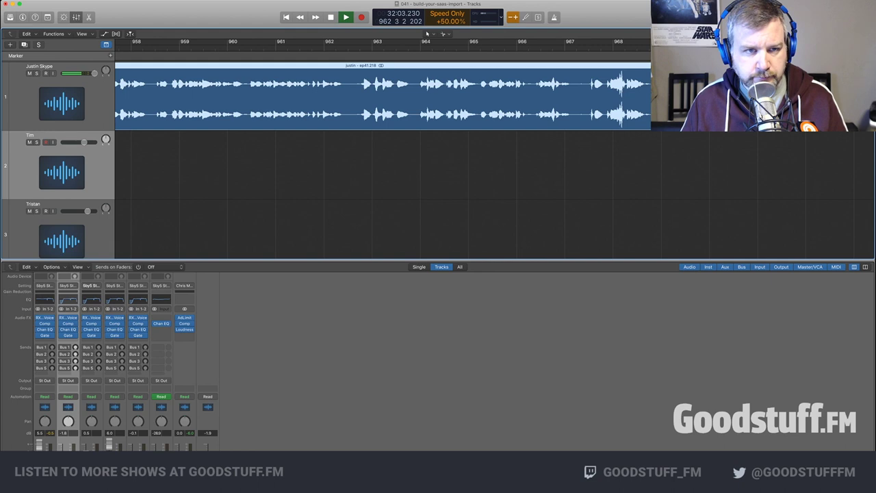
key(super+t)
key(super+bracketleft)
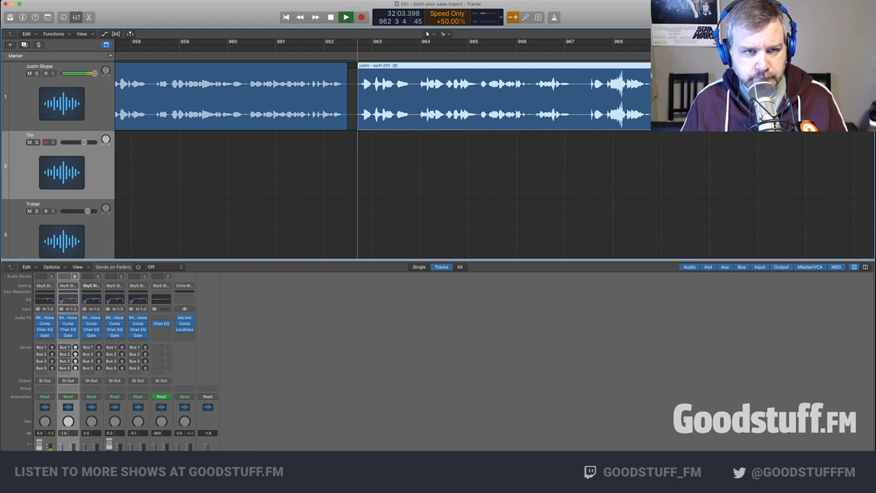
key(super+bracketleft)
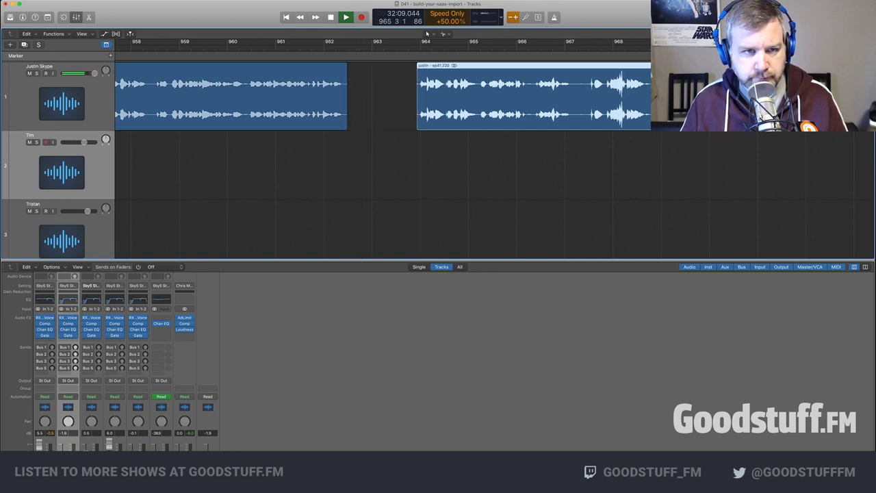
drag(445, 103, 373, 103)
click(308, 48)
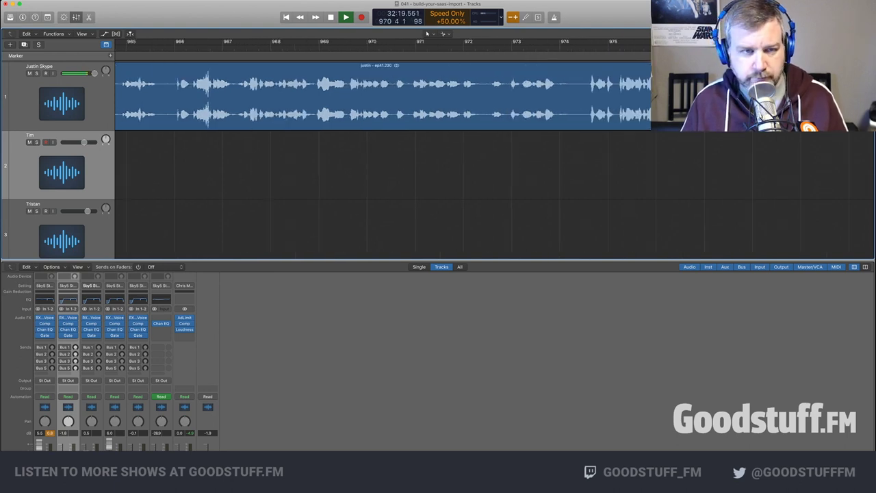
Split the first track's region at about bar 970.5, trim the second part's start, and pull it back against the previous region
key(comma)
key(comma)
mouse_move(269, 113)
mouse_down()
mouse_move(280, 120)
mouse_move(281, 102)
mouse_up()
key(space)
key(space)
Split the first track at about bar 972.1, remove about half a bar after the split, and close the gap
scroll(281, 103, right, 4)
scroll(282, 103, left, 1)
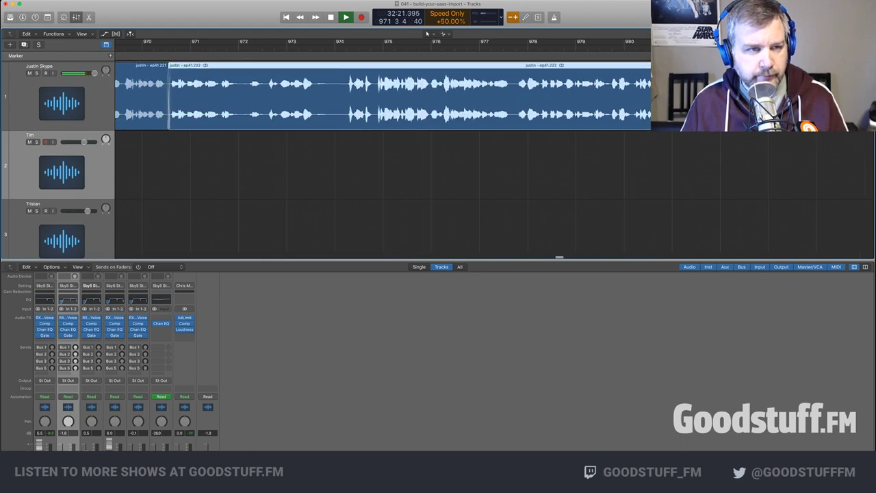
key(super+t)
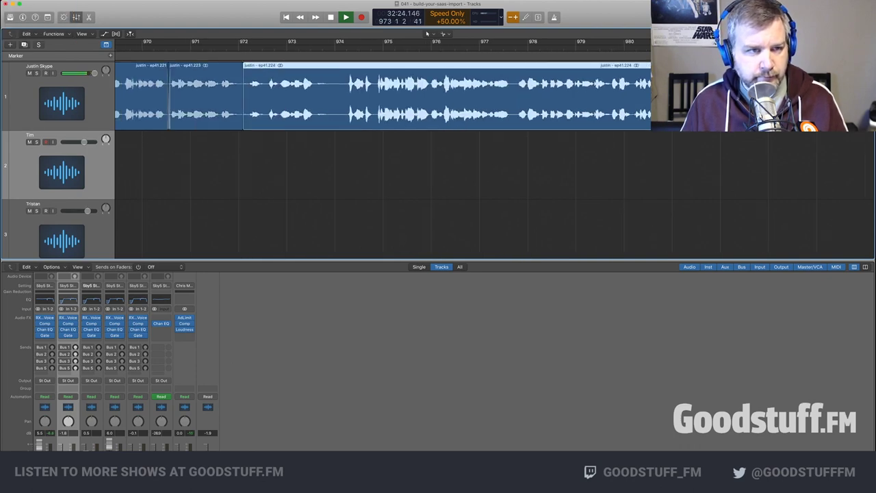
mouse_move(245, 122)
mouse_down()
mouse_move(266, 122)
mouse_move(257, 113)
mouse_up()
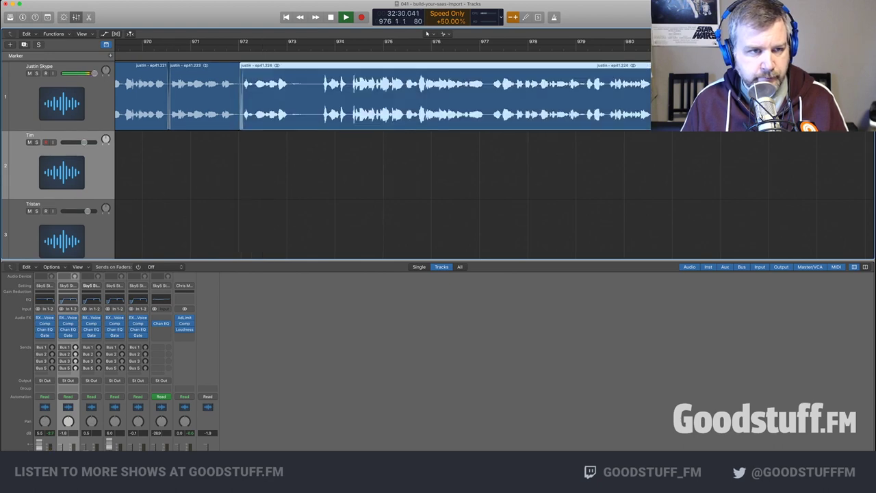
Split the first track at about bar 973, trim about half a bar from the second part's start, and close the gap
key(super+t)
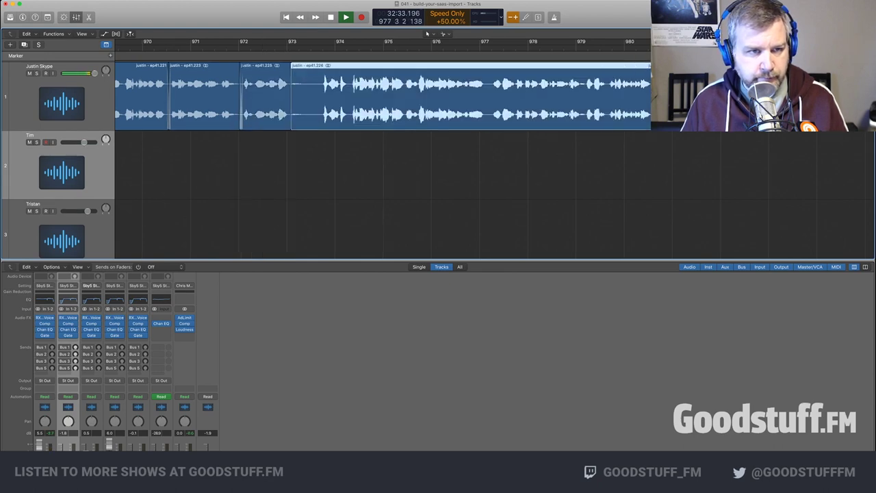
drag(292, 122, 316, 122)
drag(378, 100, 351, 100)
key(shift+space)
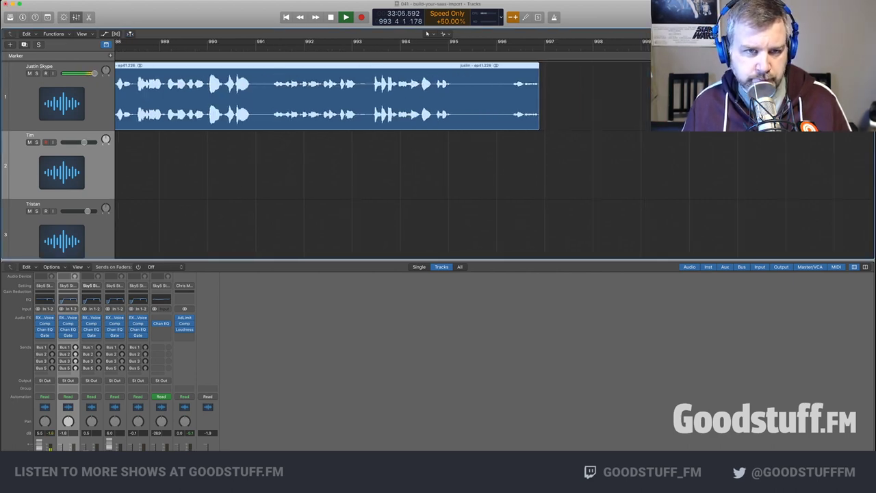
Split the first track's last region at about bar 995, delete its remaining tail, and stop playback
key(super+t)
key(Delete)
key(space)
Hide the mixer and move the 5by5 Stock music track directly beneath the first track
key(super+Left)
key(super+Left)
key(super+Left)
key(super+Left)
key(super+Left)
key(super+Left)
scroll(439, 161, down, 5)
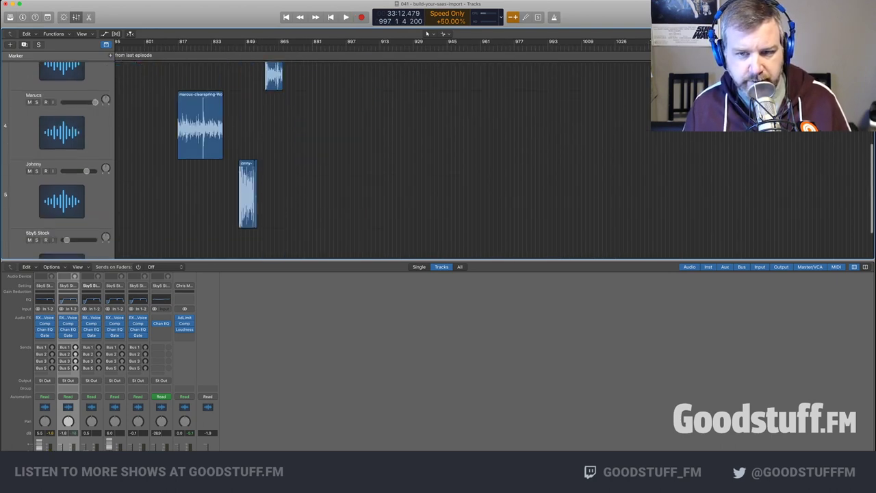
key(x)
key(super+Left)
key(super+Left)
key(super+Left)
key(super+Left)
key(super+Left)
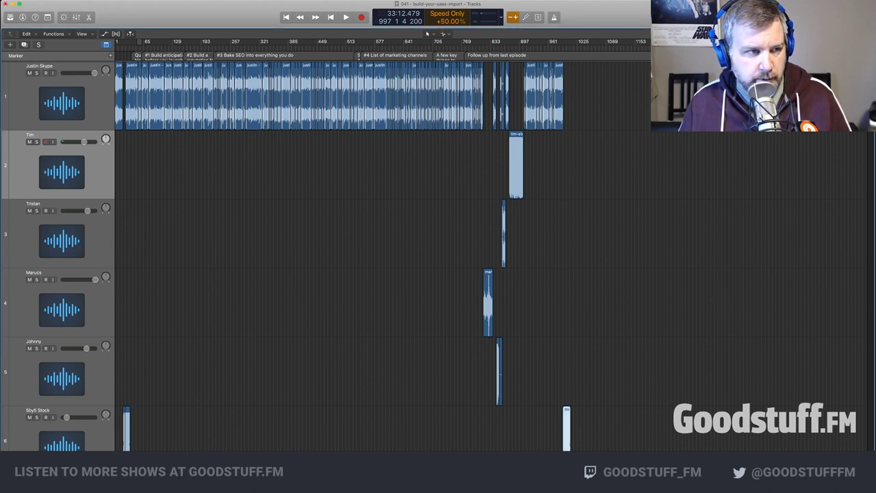
drag(61, 440, 62, 174)
drag(62, 229, 62, 165)
scroll(62, 164, up, 1)
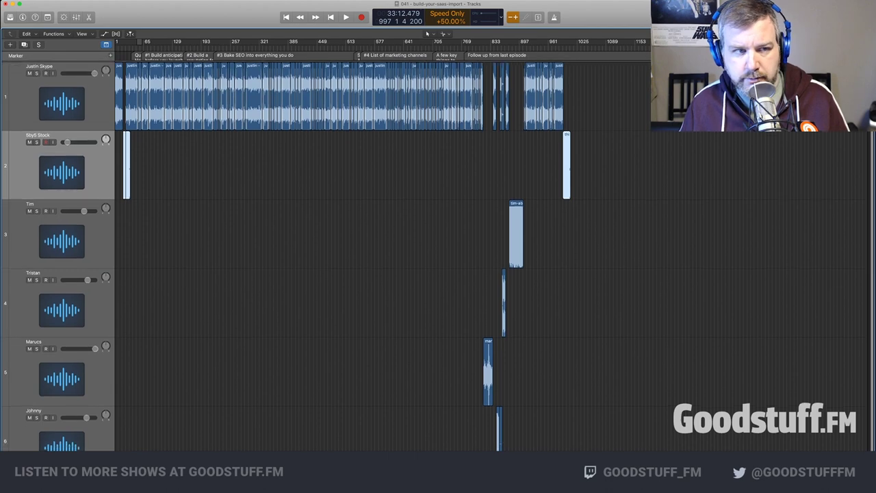
Show the track volume automation and move the closing third_moon_free music region earlier, to about bar 988
key(super+Right)
key(super+Right)
key(super+Right)
key(super+Right)
key(super+Right)
key(super+Right)
key(super+Right)
key(super+Right)
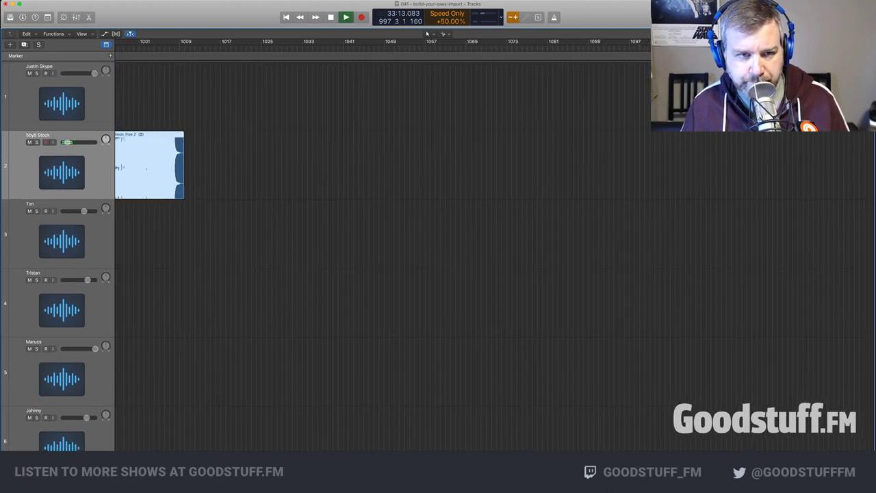
key(a)
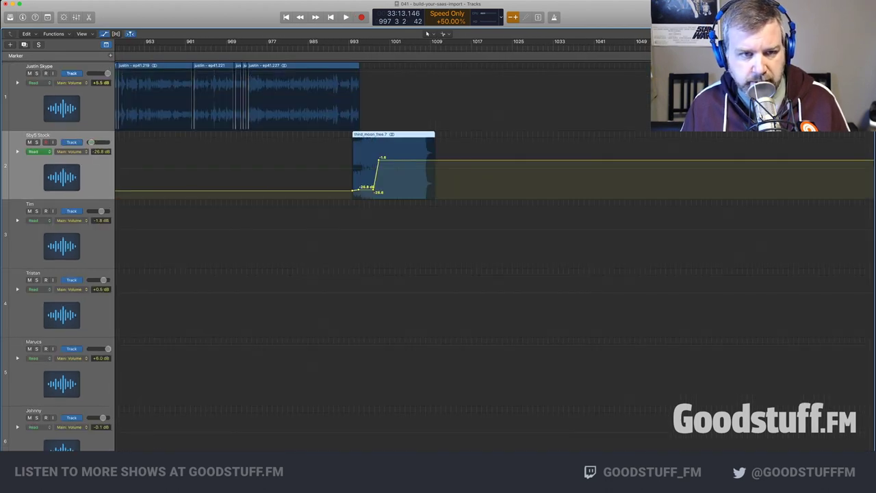
drag(393, 145, 372, 146)
key(Return)
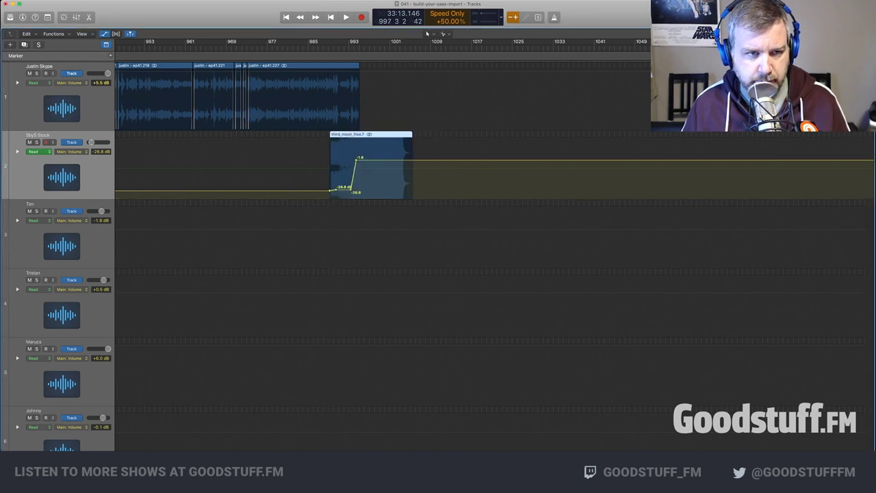
Reposition the closing music region to start at about bar 990.7, beneath the end of the first track's speech
key(super+Right)
key(super+Right)
key(super+Right)
key(super+Right)
key(super+Right)
key(super+Right)
key(super+Right)
drag(372, 135, 446, 135)
scroll(424, 135, left, 4)
scroll(446, 135, left, 5)
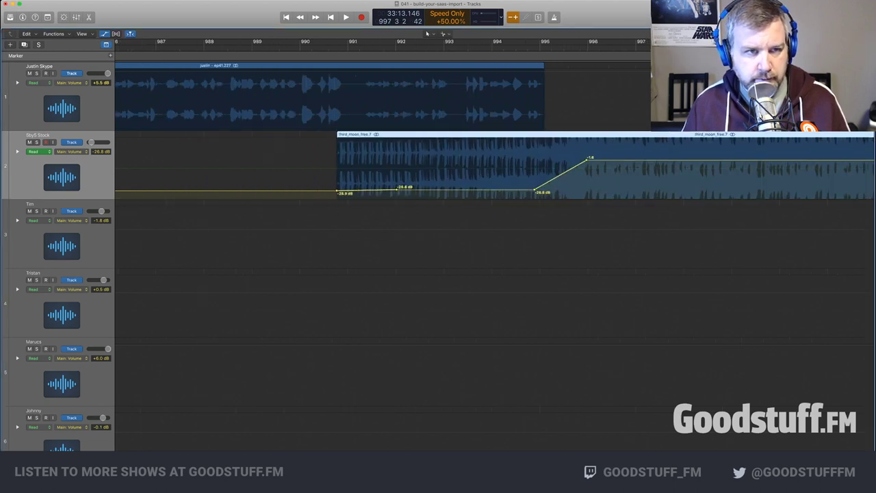
Play the closing voice-to-music transition at normal speed and raise the music's volume automation point near bar 996 to -0.5 dB
key(a)
key(space)
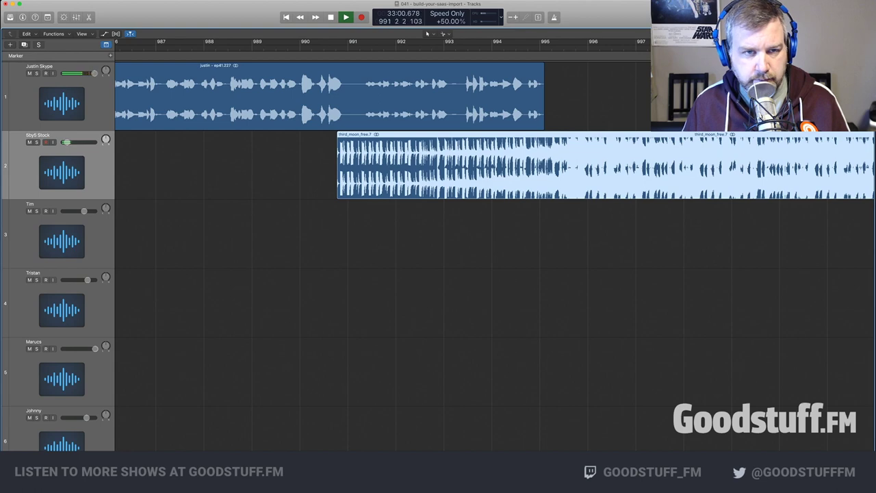
key(a)
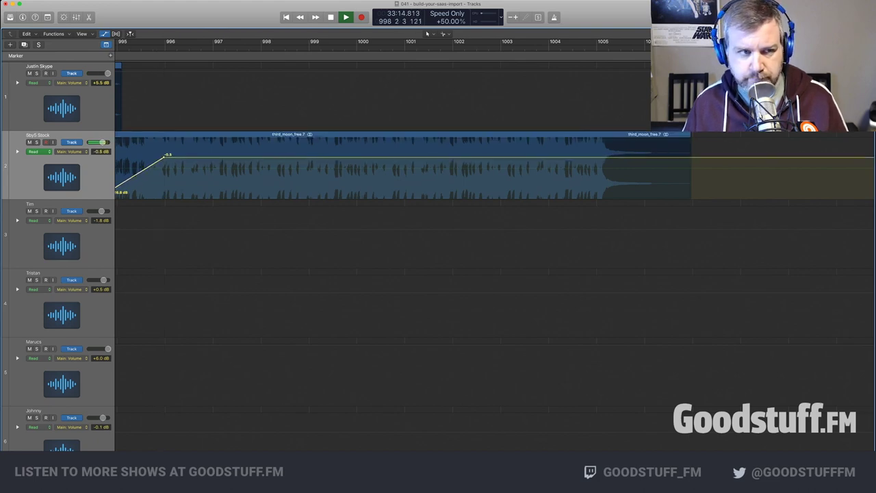
Play the episode's opening around bars 20 to 25, where the intro music fades under the speech, with track volume automation shown
key(a)
key(Return)
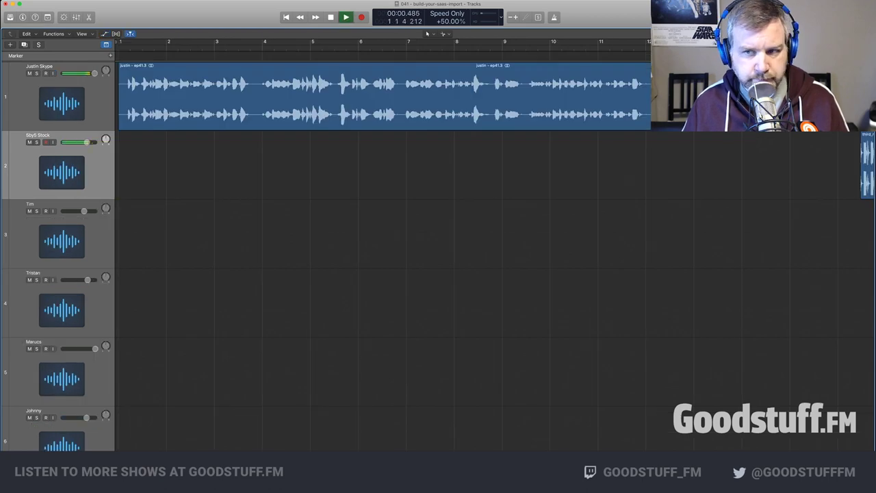
scroll(493, 253, right, 9)
key(a)
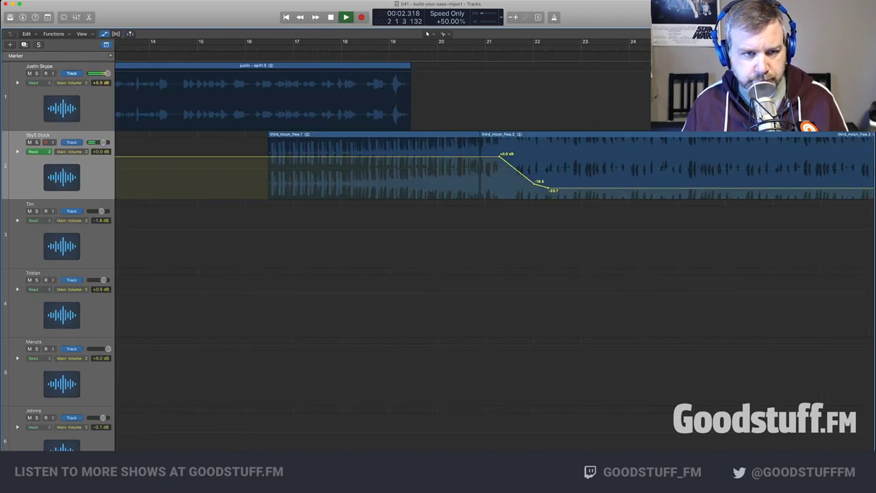
scroll(493, 253, right, 2)
scroll(495, 119, left, 1)
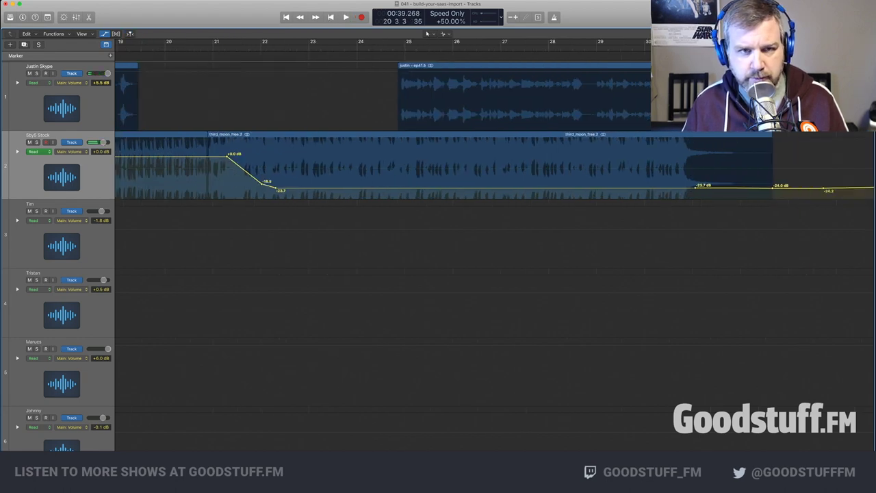
key(space)
key(space)
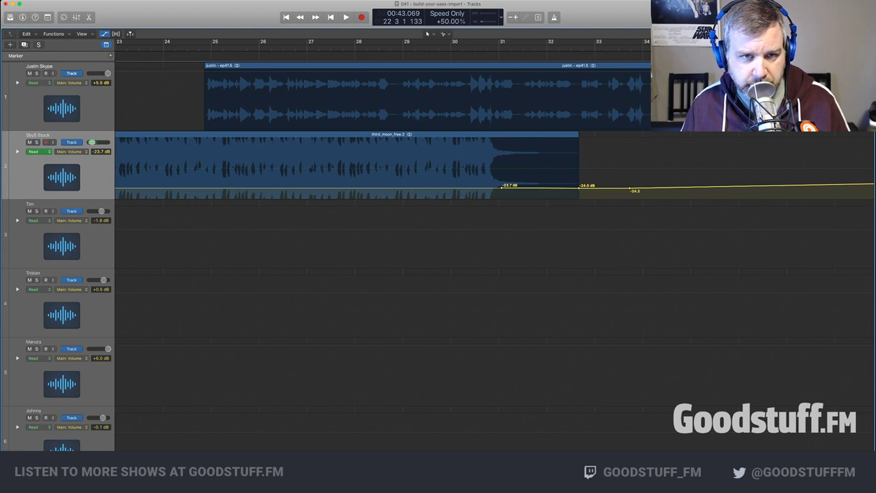
key(space)
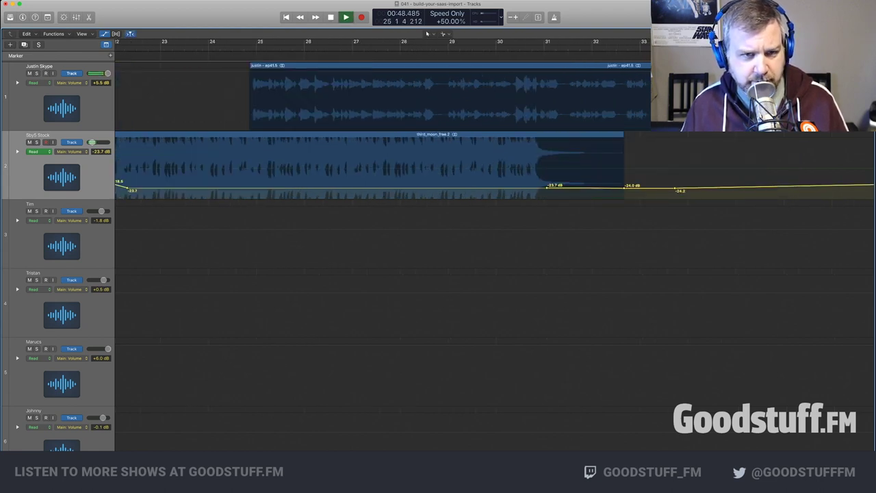
key(space)
Move the speech region after the intro, together with all following regions and markers, earlier to start at about bar 21.9
key(z)
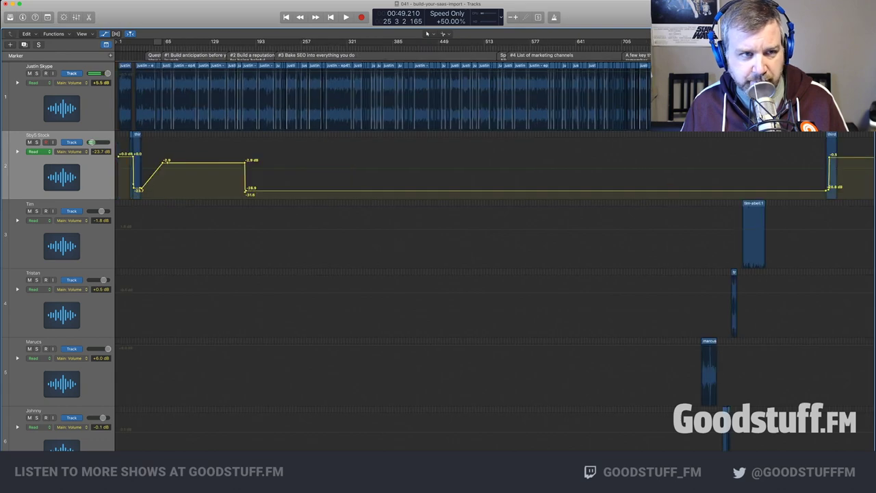
key(z)
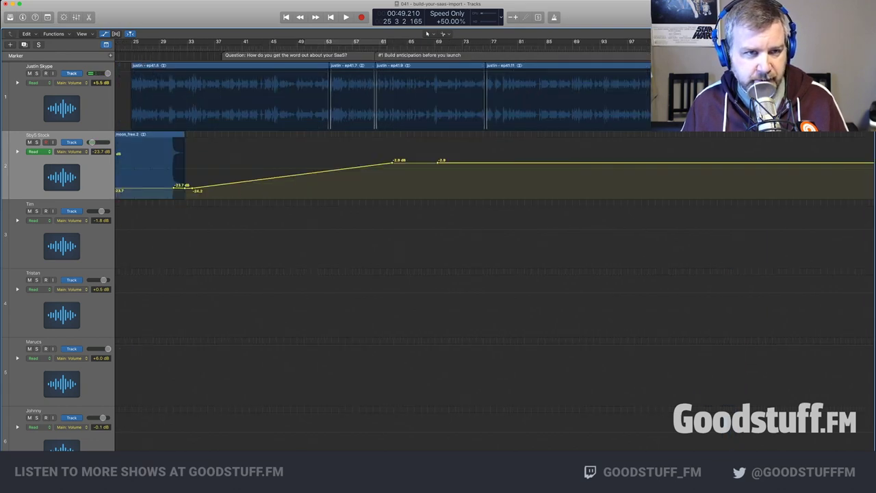
scroll(438, 257, left, 5)
key(a)
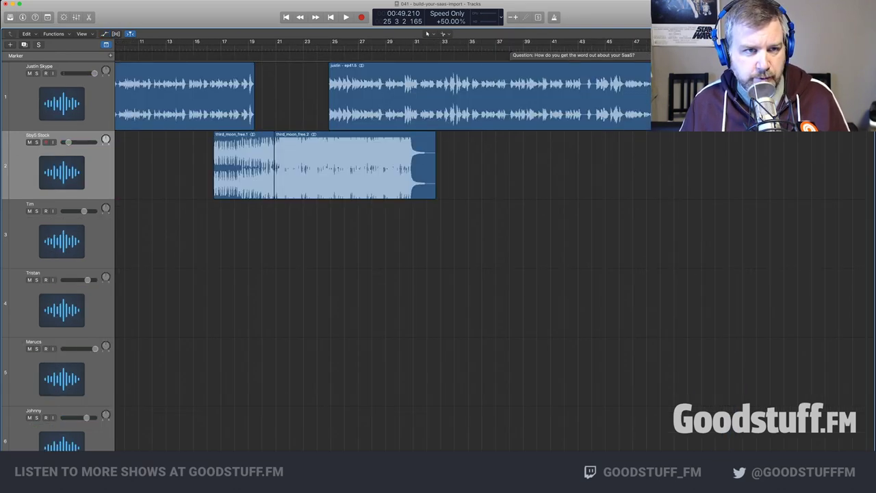
key(comma)
key(comma)
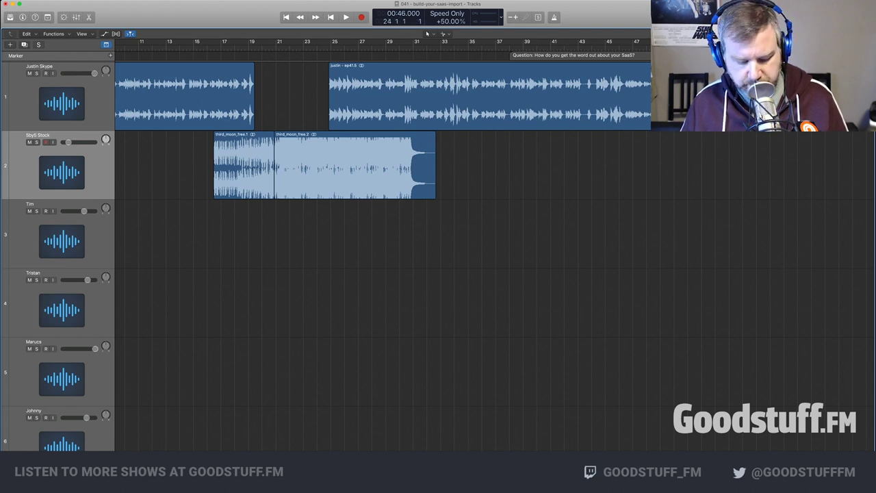
click(581, 55)
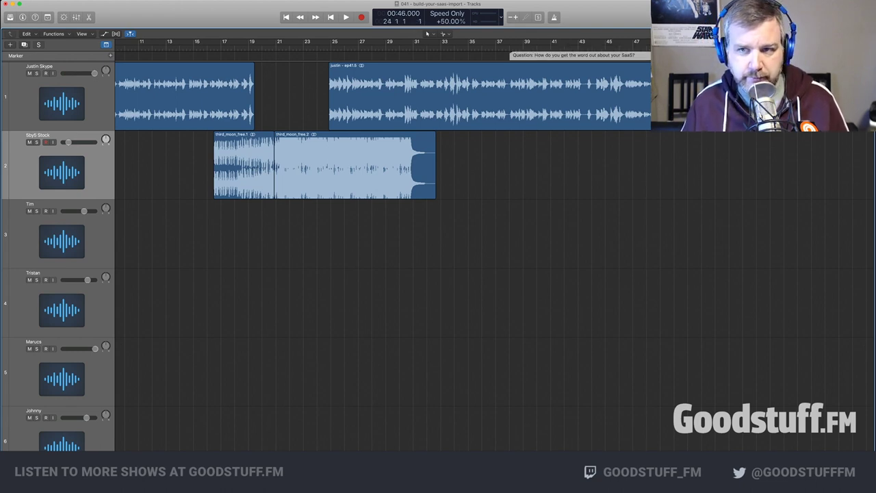
click(490, 96)
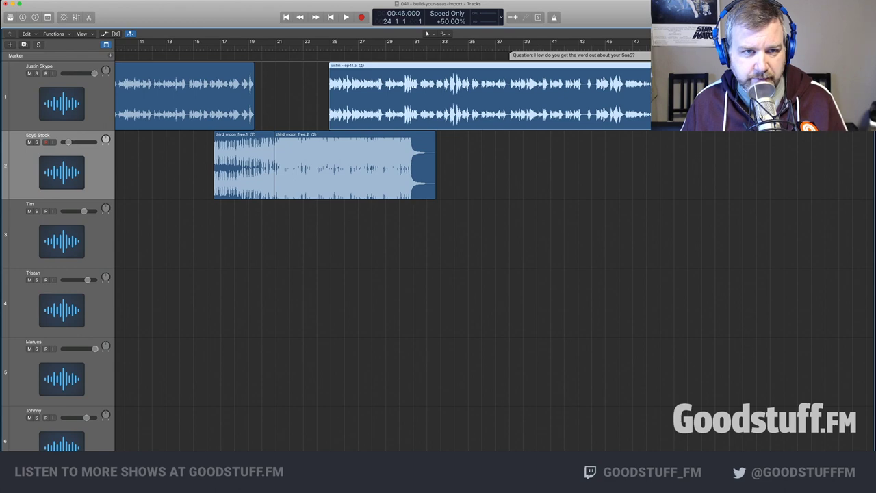
key(super+Right)
key(super+Right)
key(super+Right)
key(super+Right)
key(super+Right)
scroll(489, 96, left, 5)
key(a)
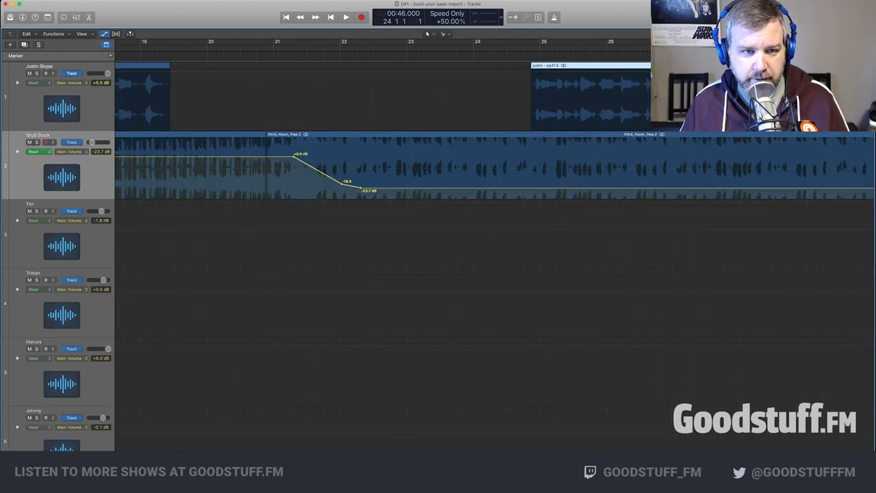
drag(532, 116, 338, 117)
Play the tightened intro music-to-speech transition around bars 21 to 22
key(space)
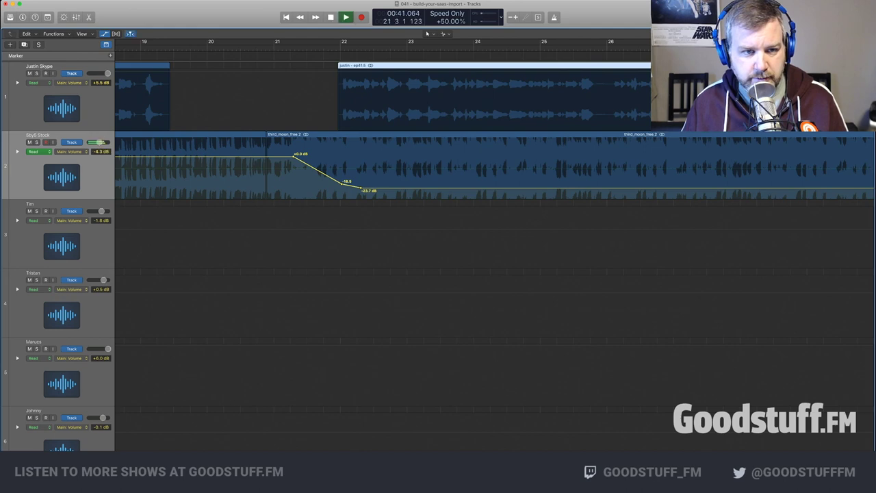
key(super+Left)
key(super+Left)
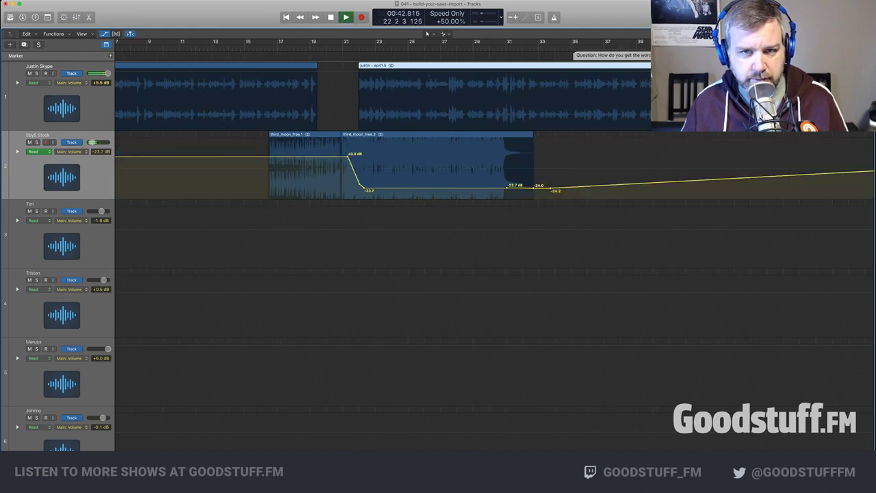
Hide the automation and pull the project end back to about bar 1005, by the end of the closing music
scroll(493, 165, right, 5)
key(a)
key(super+Left)
key(super+Left)
key(super+Left)
key(super+Left)
key(super+Left)
key(super+Left)
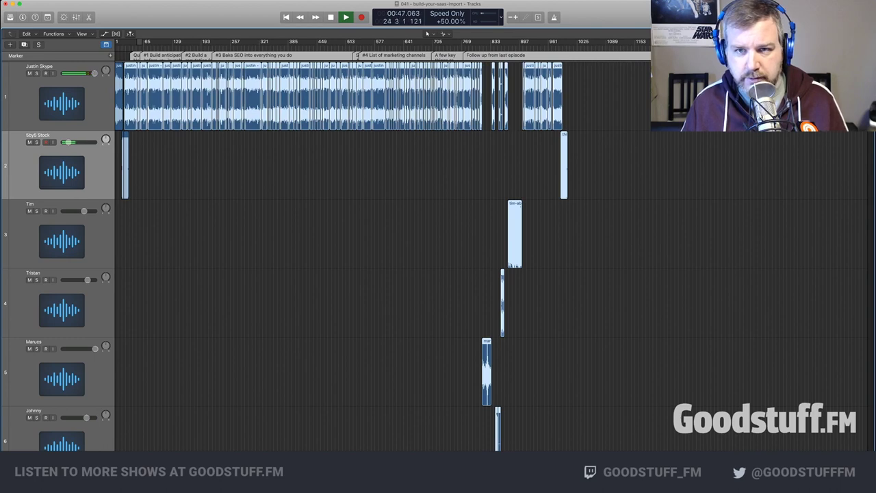
drag(656, 42, 568, 43)
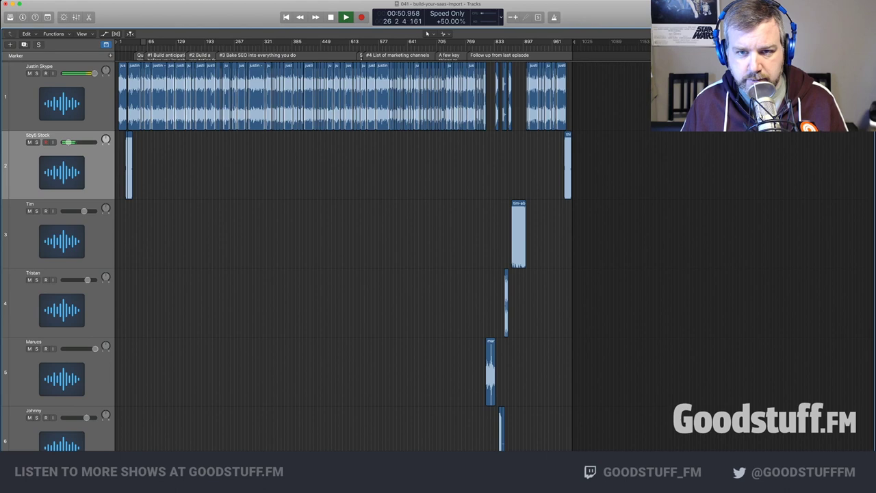
Stop playback and fine-tune the project end at the fading tail of the closing third_moon_free music region
key(super+Right)
key(super+Right)
key(space)
scroll(438, 257, right, 10)
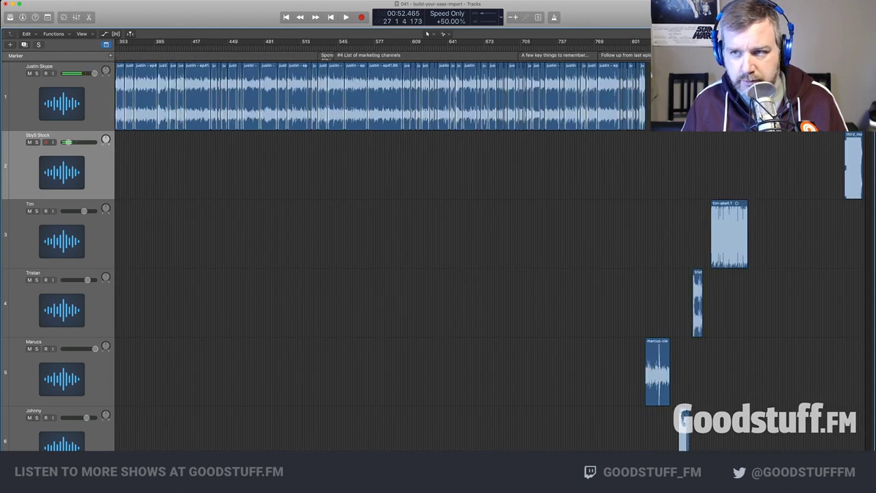
scroll(438, 257, left, 1)
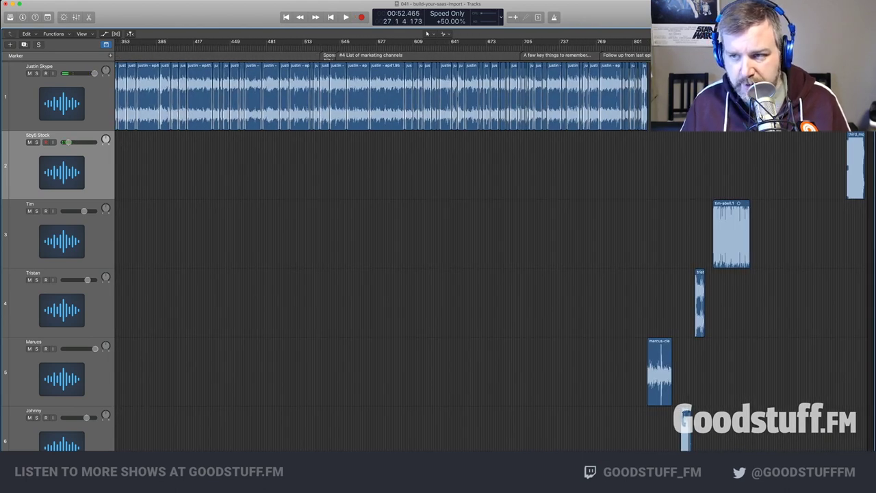
drag(868, 43, 864, 42)
click(868, 45)
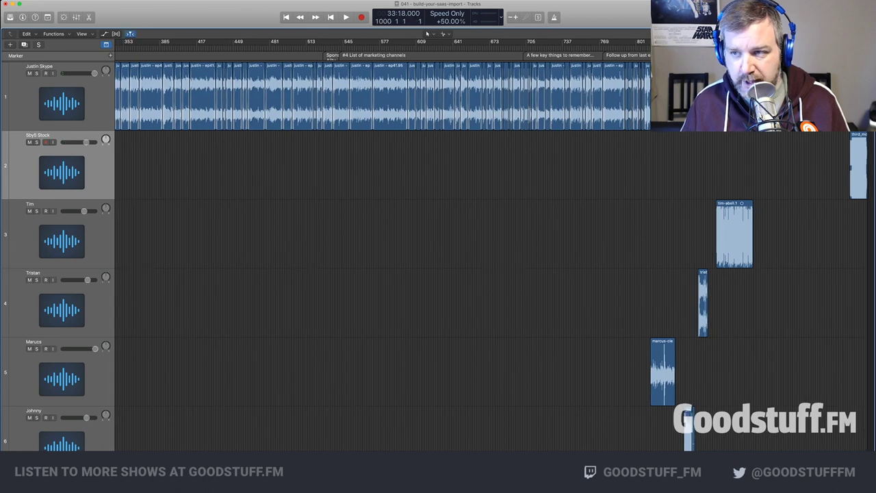
key(super+Right)
key(super+Right)
key(super+Right)
key(super+Right)
key(super+Right)
key(super+Right)
key(super+Right)
key(super+Right)
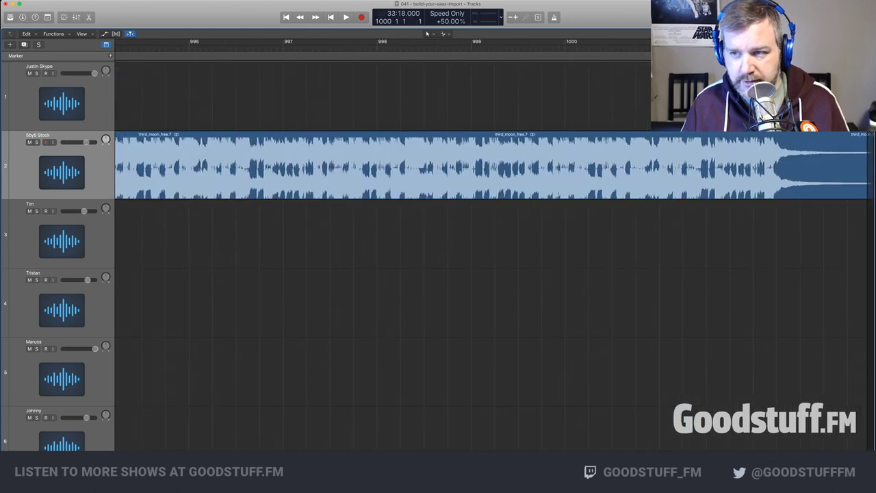
drag(869, 42, 747, 43)
Spot-check playback near bar 184 with no regions selected, and return the playhead to the start of the project
key(Return)
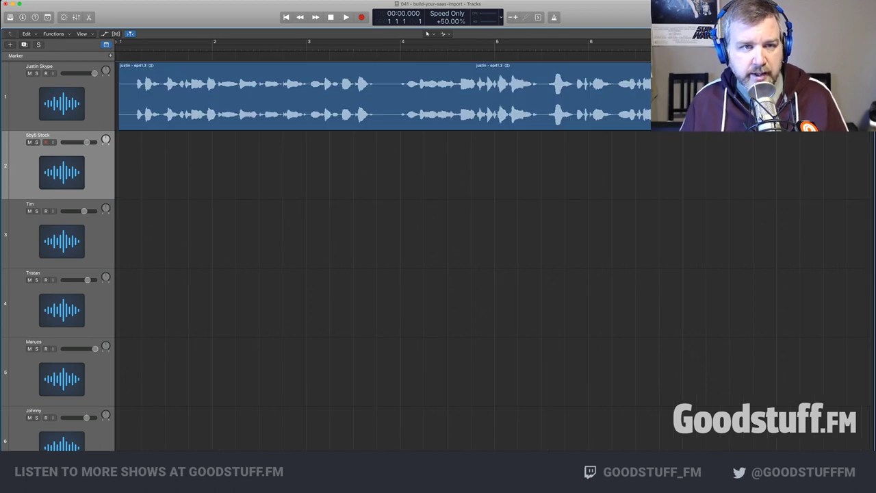
key(z)
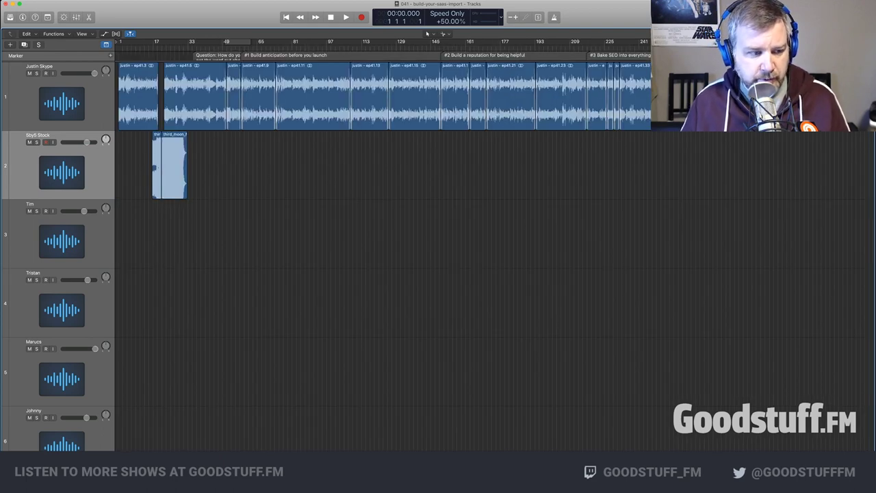
scroll(438, 256, down, 2)
scroll(439, 256, up, 2)
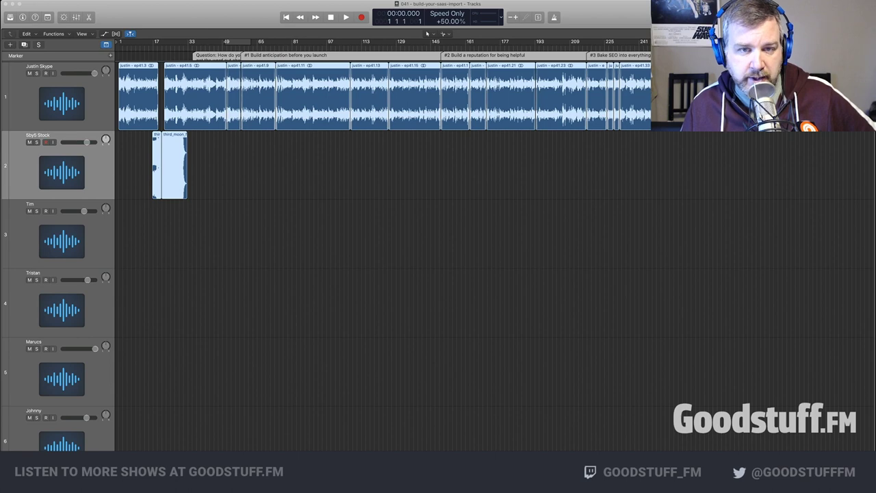
key(alt+shift+d)
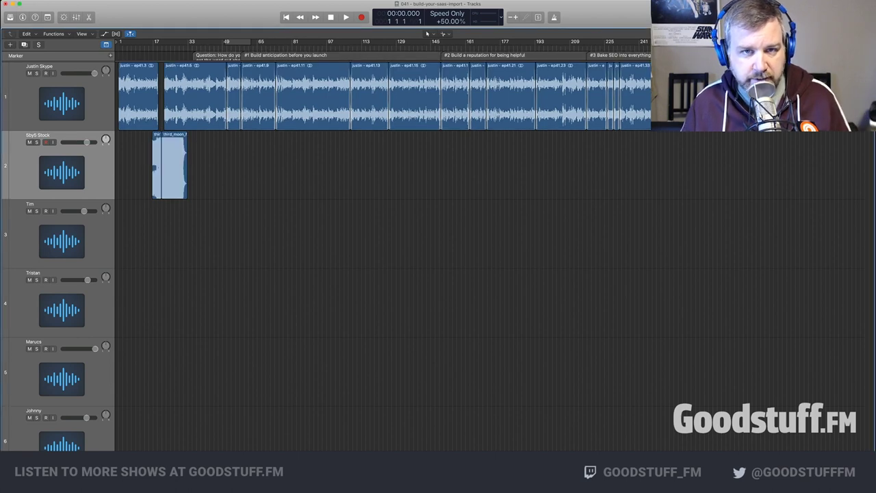
key(space)
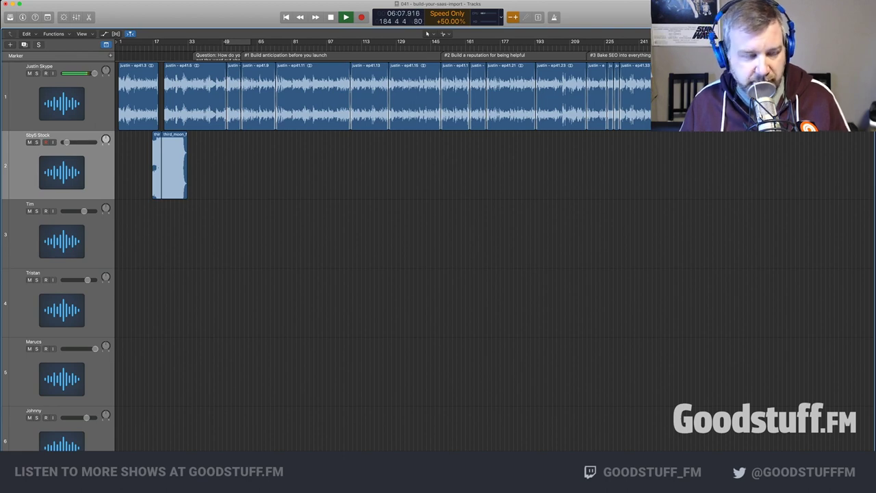
key(space)
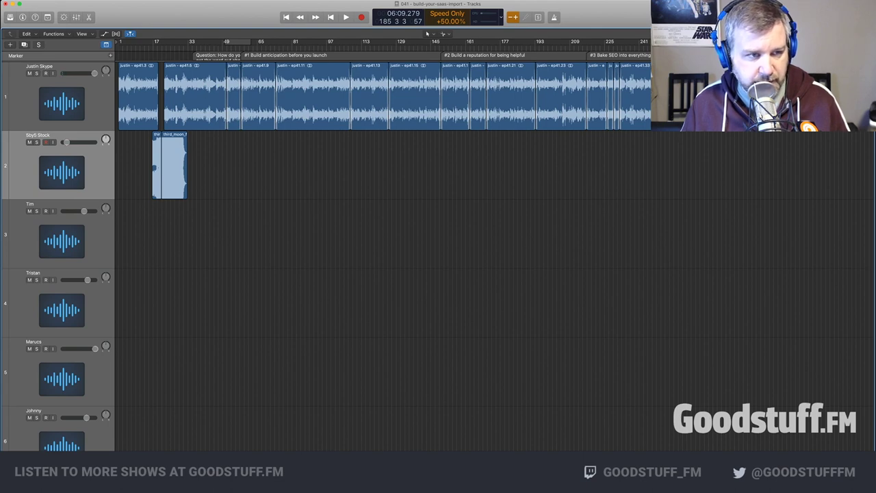
key(Return)
key(v)
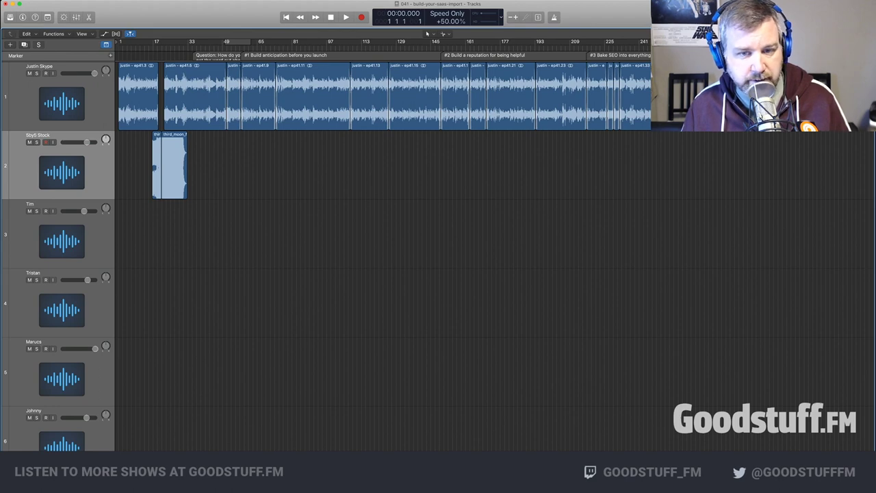
Select all regions and bounce the whole episode
key(super+a)
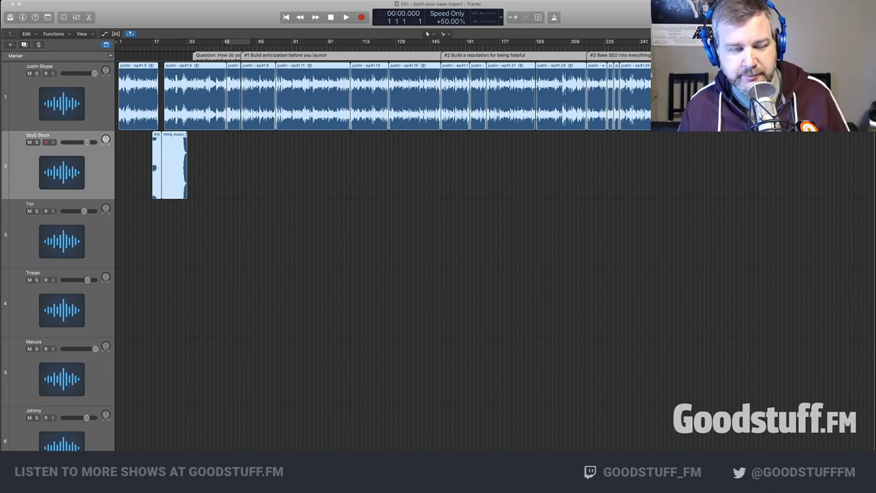
key(space)
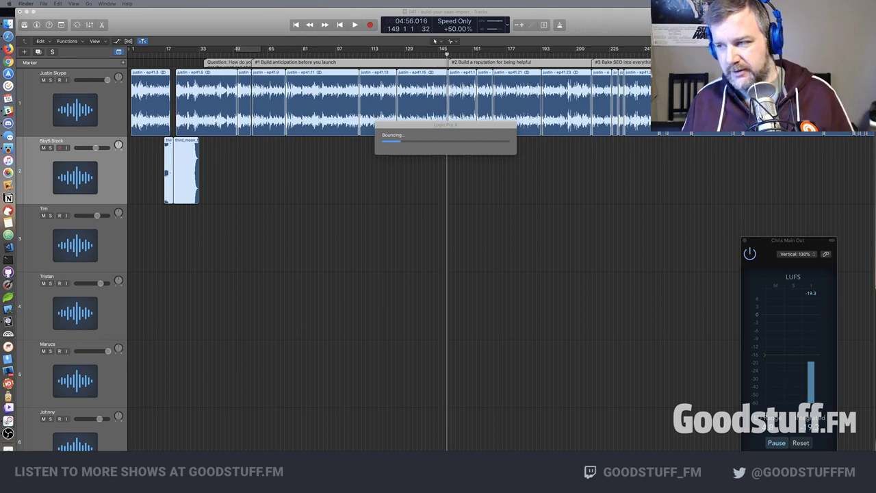
click(604, 29)
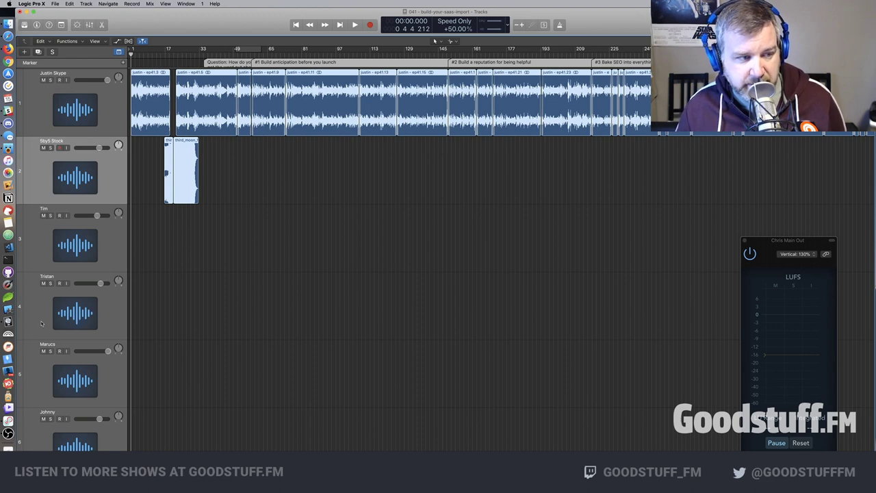
Switch to Forecast with a new untitled episode and move its window clear of the first track
click(19, 345)
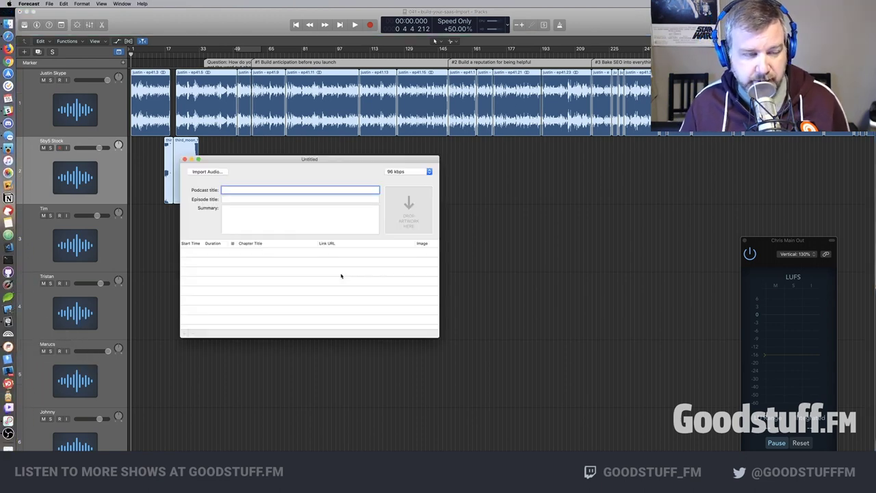
drag(357, 161, 378, 144)
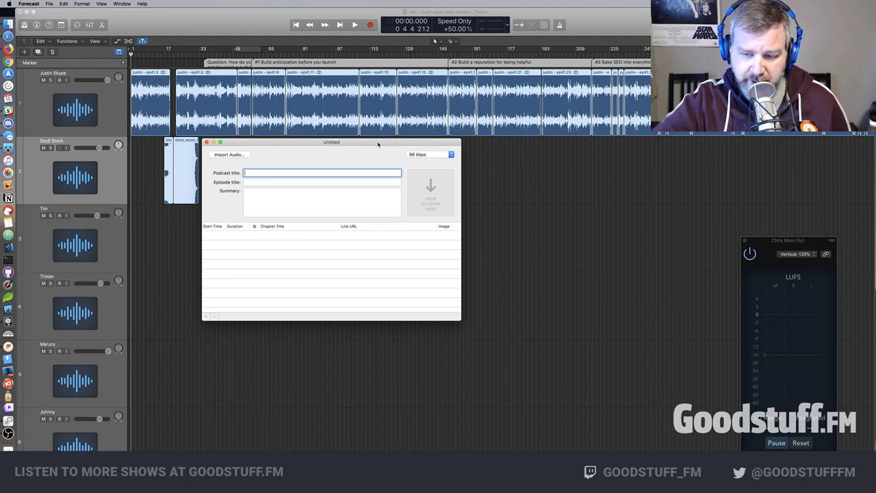
drag(378, 143, 393, 145)
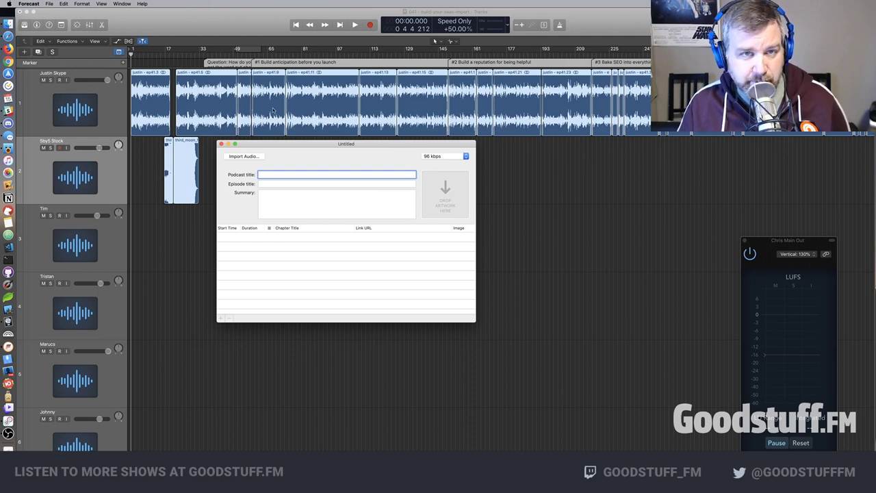
Import buildyoursaas-41.wav from the 041 project's Bounces folder into the untitled Forecast episode
click(8, 24)
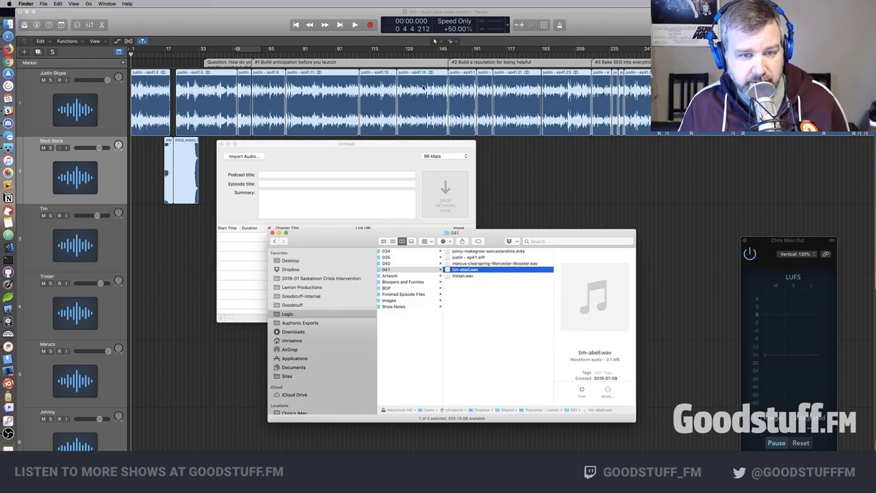
scroll(465, 272, left, 5)
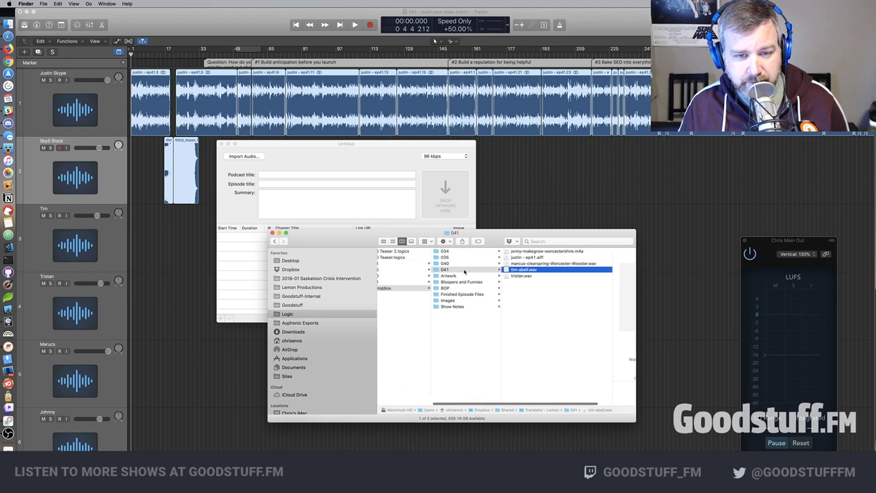
click(421, 282)
click(506, 265)
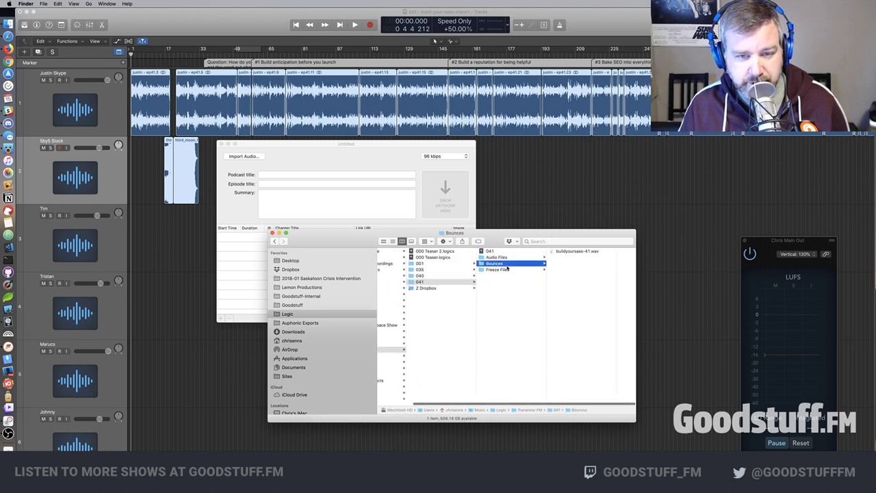
drag(573, 252, 246, 161)
drag(370, 147, 373, 152)
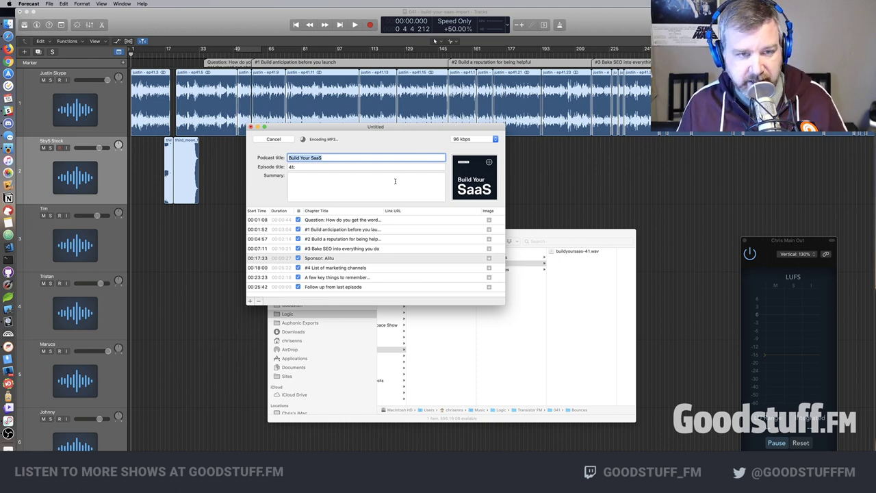
Switch to Safari and bring up the heading of the EP41: SaaS marketing show notes
key(super+Tab)
key(super+Tab)
key(super+Tab)
key(super+Tab)
key(super+Tab)
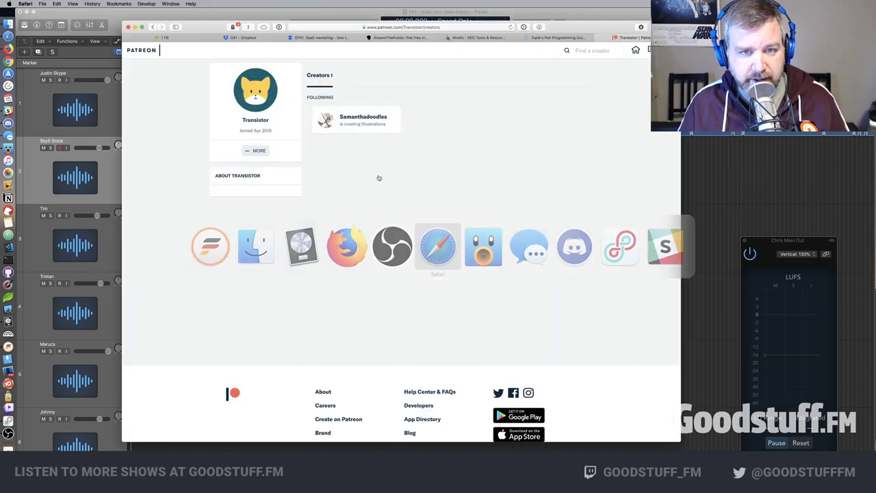
click(400, 37)
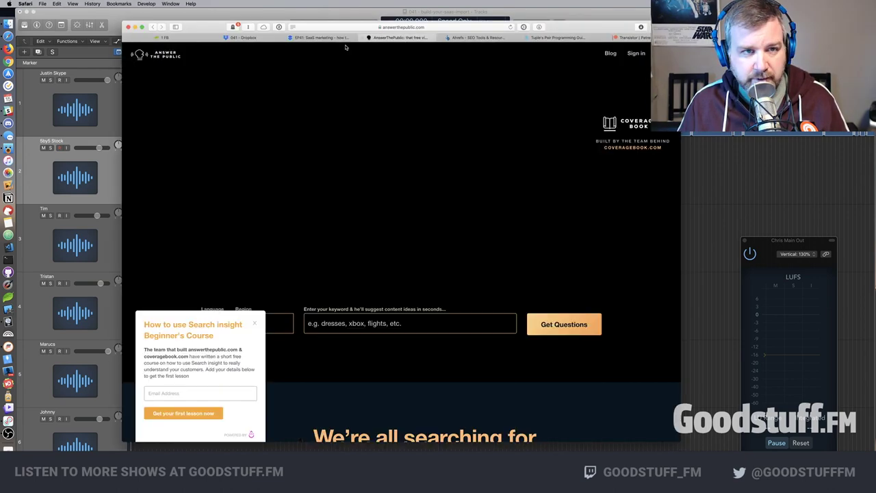
click(334, 38)
scroll(411, 205, down, 15)
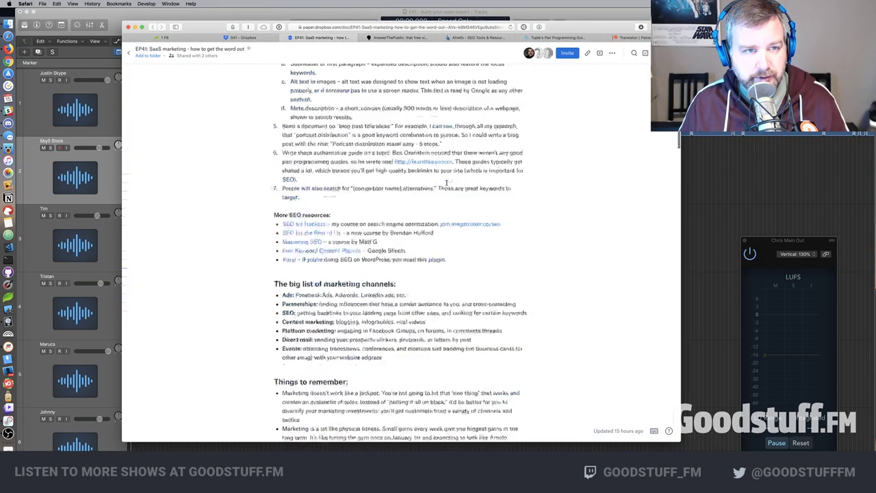
scroll(446, 184, up, 5)
scroll(447, 184, up, 15)
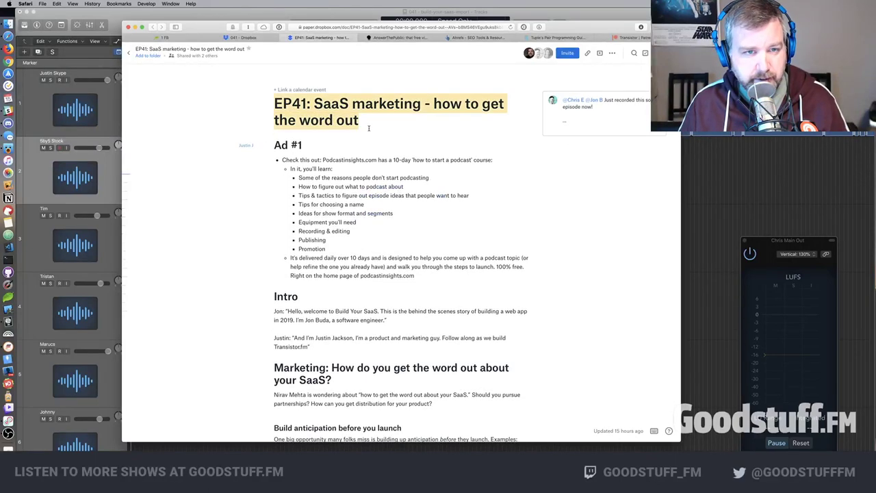
Copy "SaaS marketing" from the show notes heading and set Forecast's episode title to "SaaS Marketing"
click(339, 107)
drag(340, 105, 419, 103)
key(super+c)
key(super+Tab)
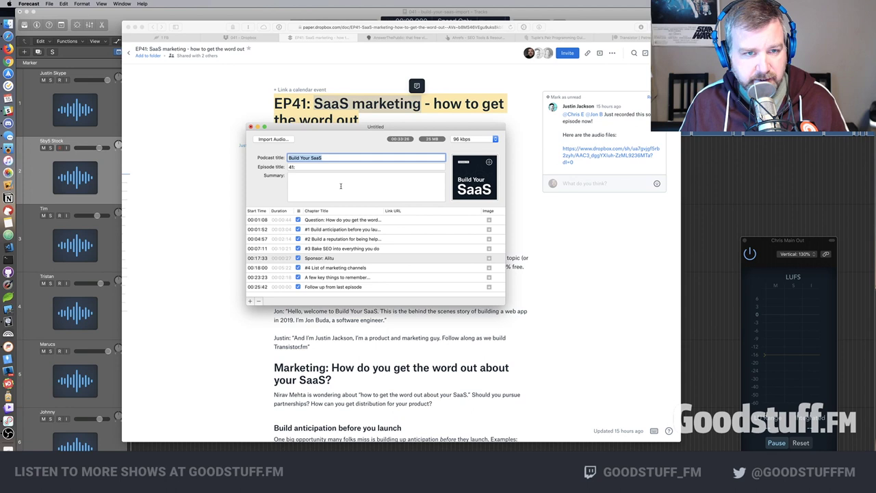
key(Tab)
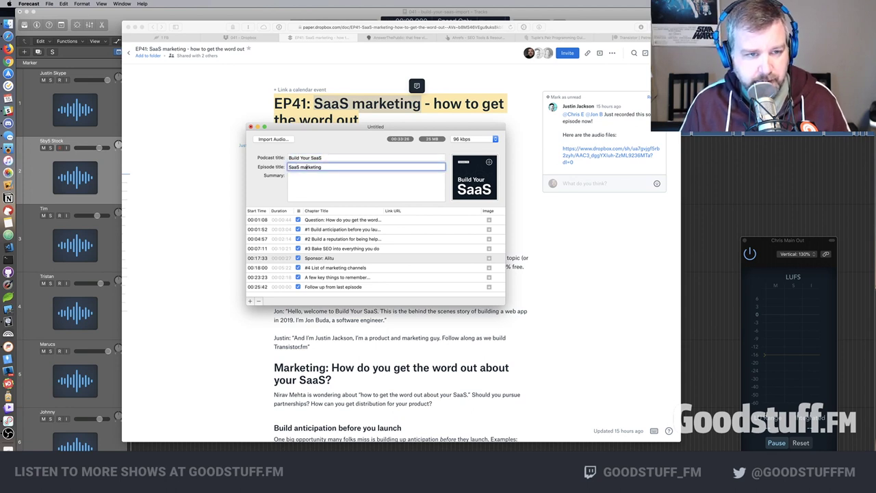
click(347, 196)
Look over the opening sections of the EP41 show notes in Safari and return to Forecast
key(super+Tab)
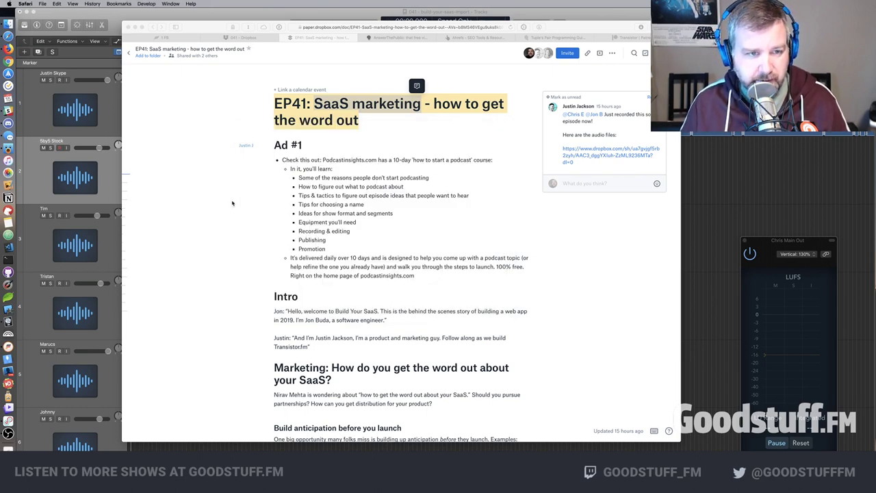
scroll(314, 217, down, 8)
scroll(314, 218, up, 10)
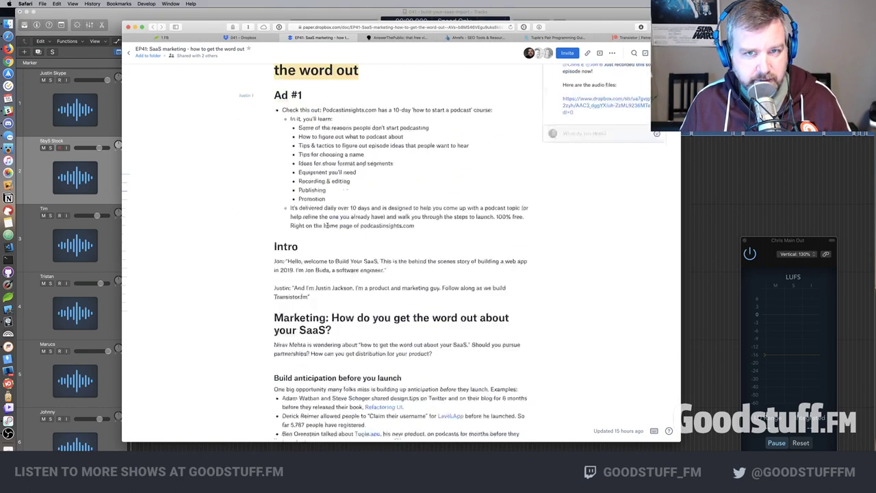
key(super+Tab)
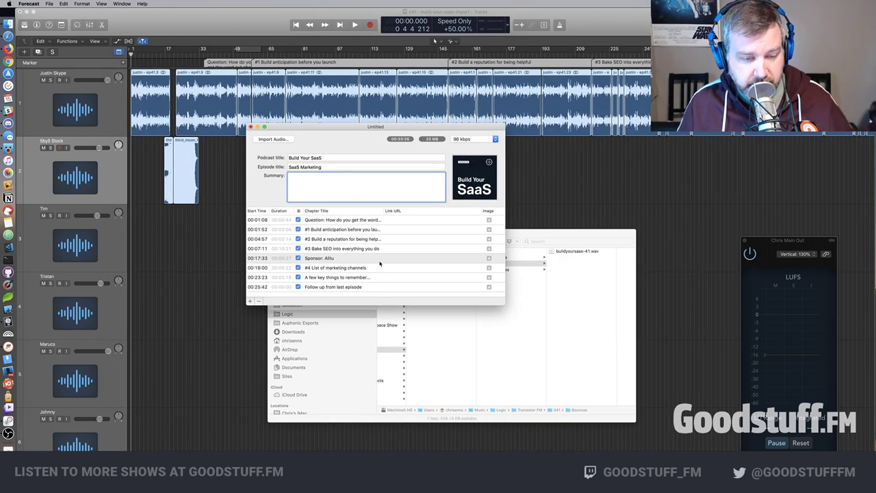
Close the Finder window showing the Bounces folder and return to the Forecast episode
click(561, 237)
key(super+w)
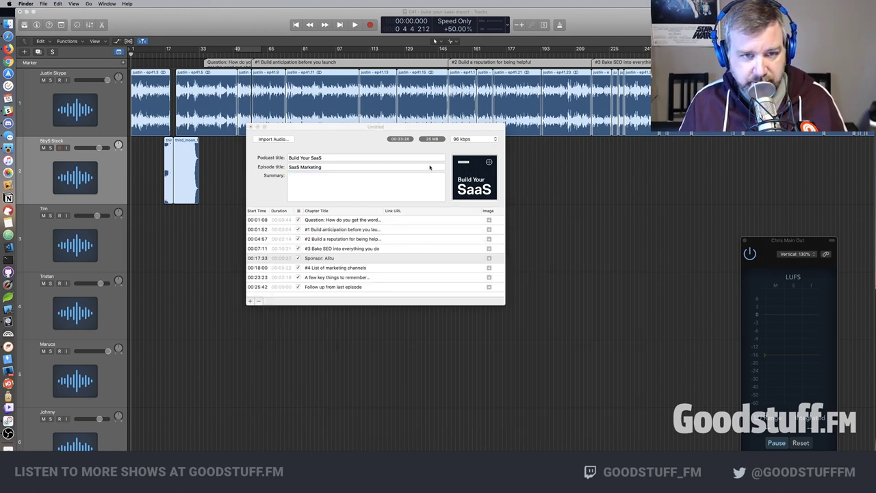
click(360, 139)
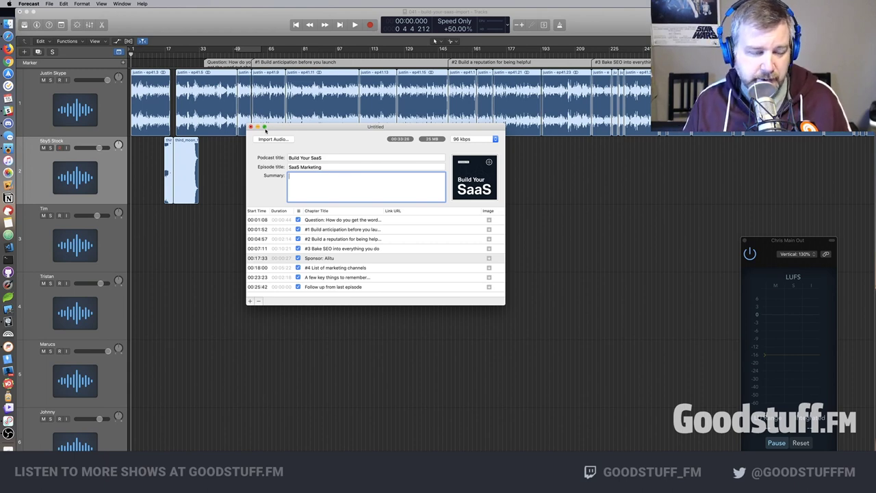
click(50, 3)
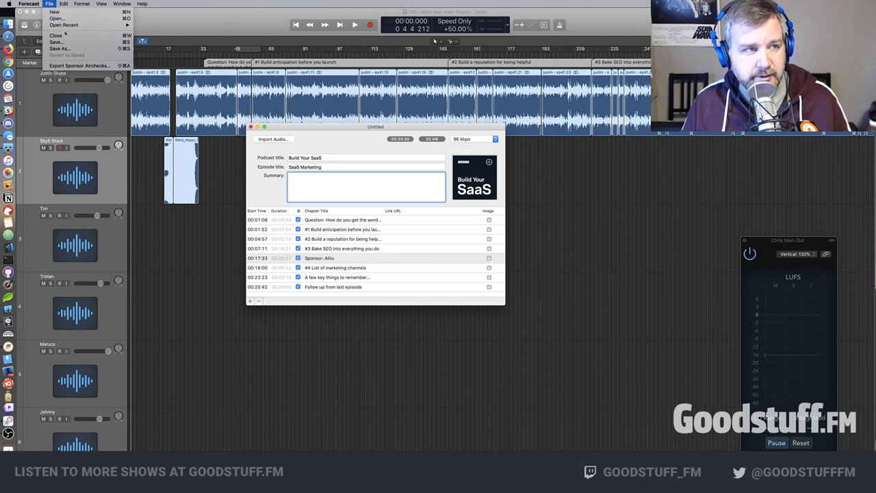
click(324, 168)
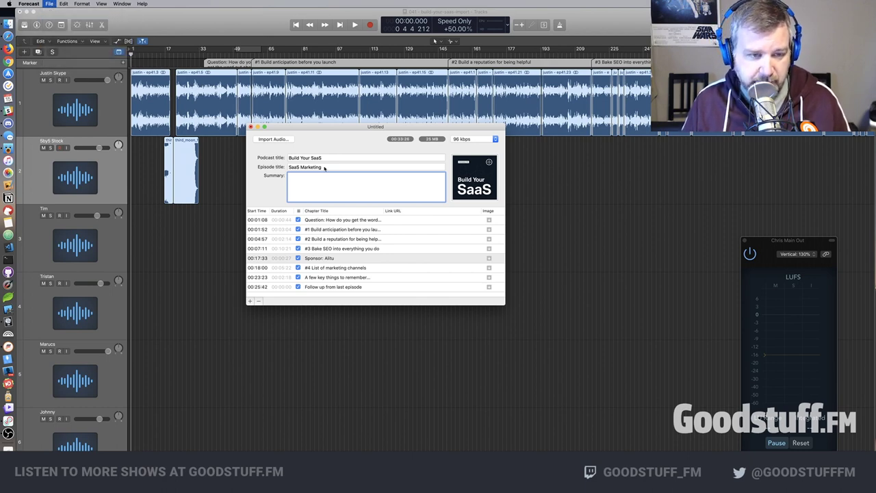
Select the "Sponsor: Alitu" chapter and open alitu.com in a new Safari tab
double_click(344, 258)
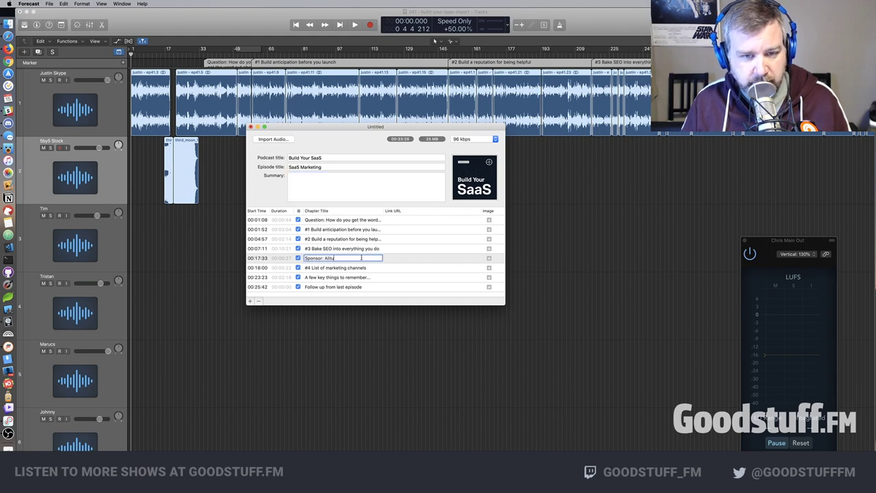
click(397, 256)
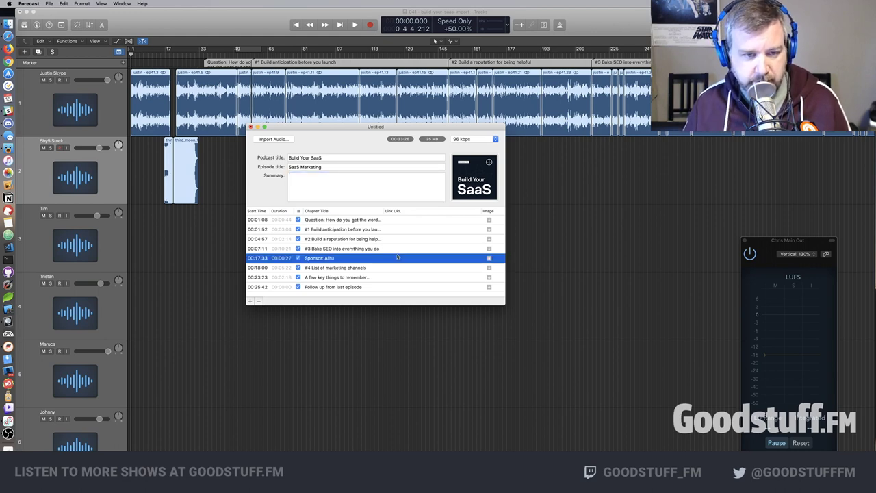
key(super+Tab)
key(super+Tab)
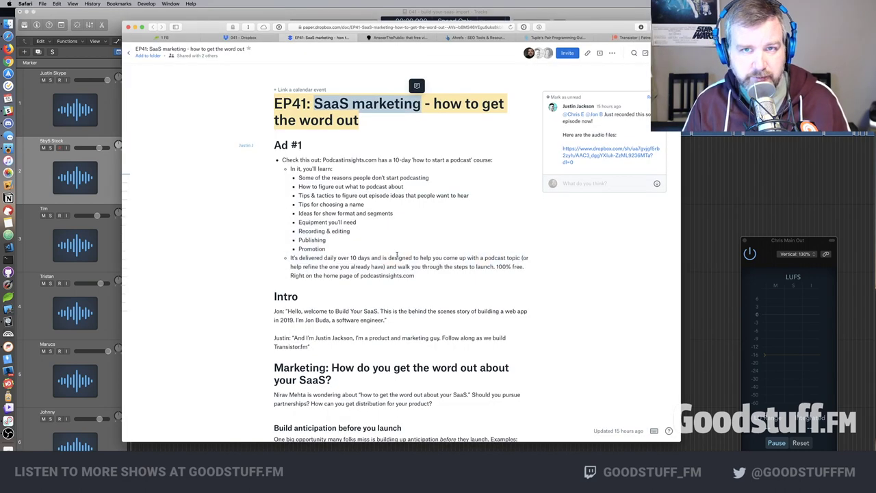
key(super+t)
text(alitu.com)
key(Return)
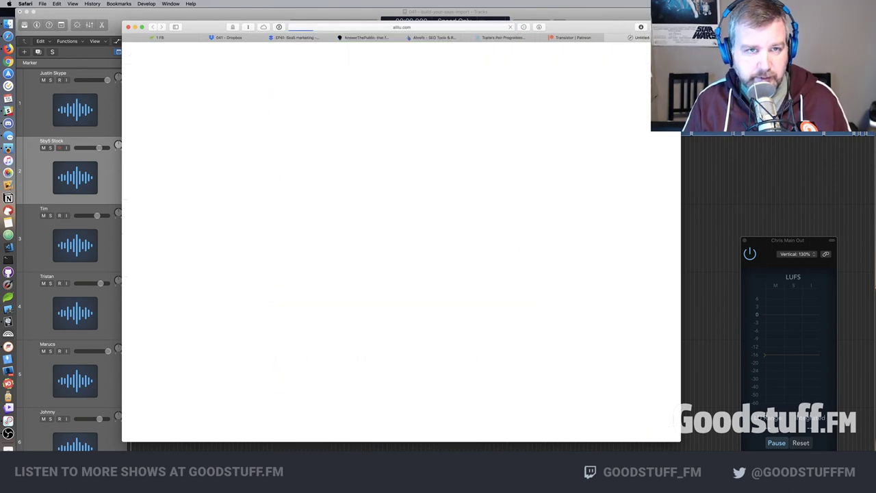
key(super+l)
key(super+c)
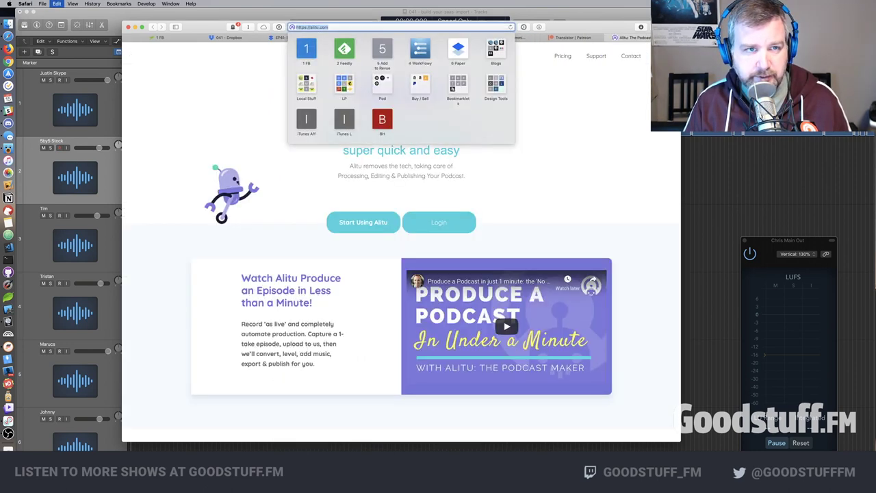
key(super+Tab)
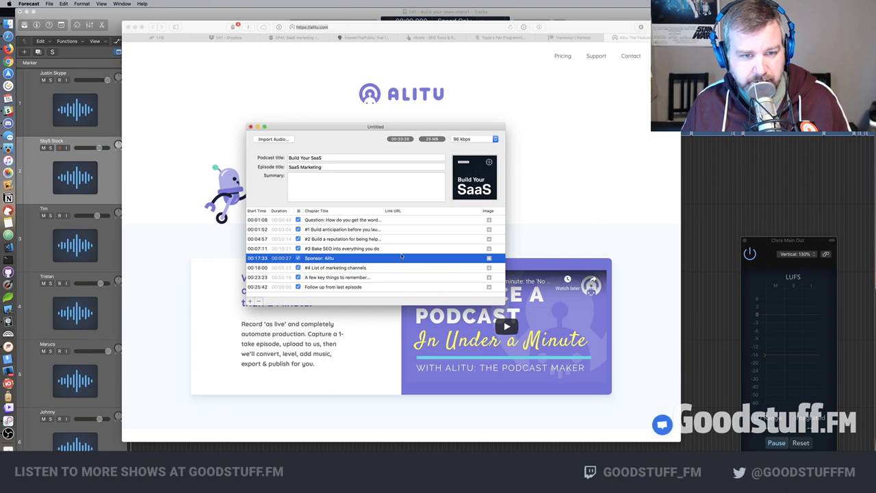
double_click(398, 258)
key(super+v)
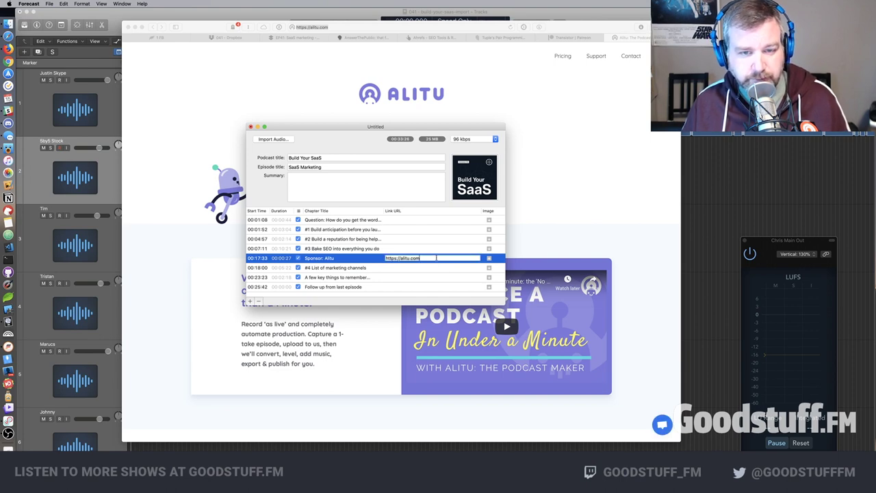
Take a screenshot of the Alitu logo and tagline area of the website and save it without markup
key(super+Tab)
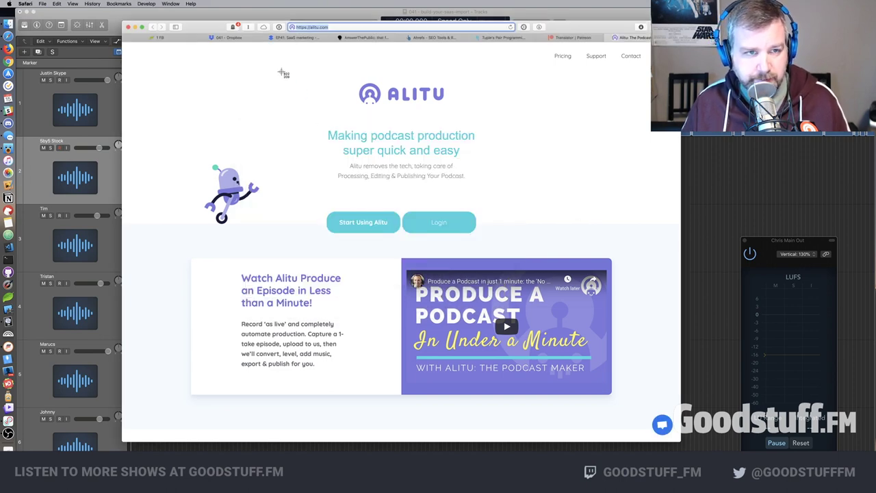
drag(267, 63, 540, 205)
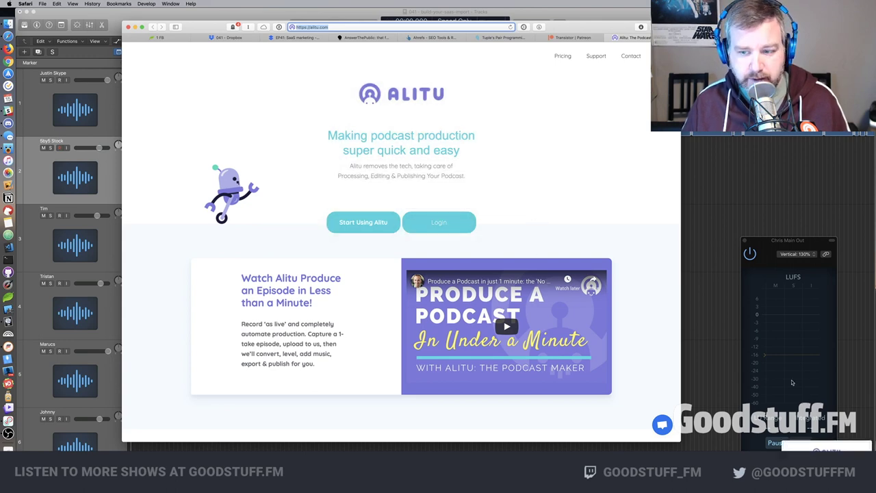
key(super+Tab)
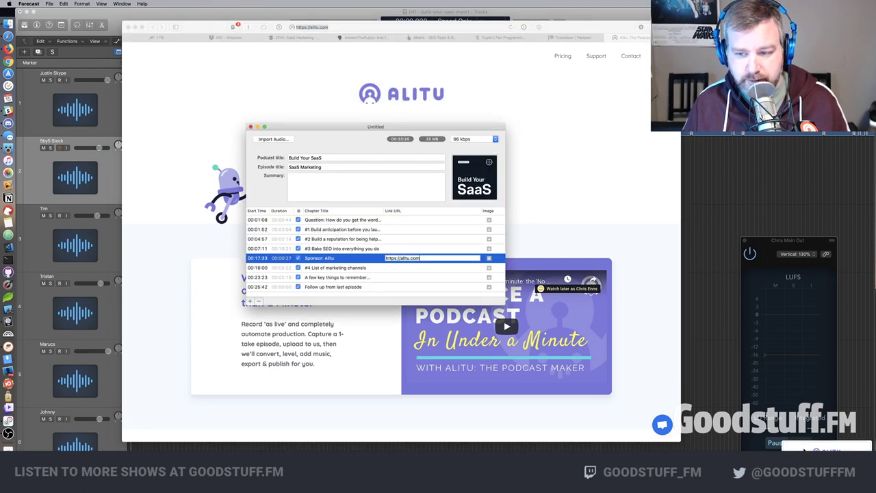
click(827, 465)
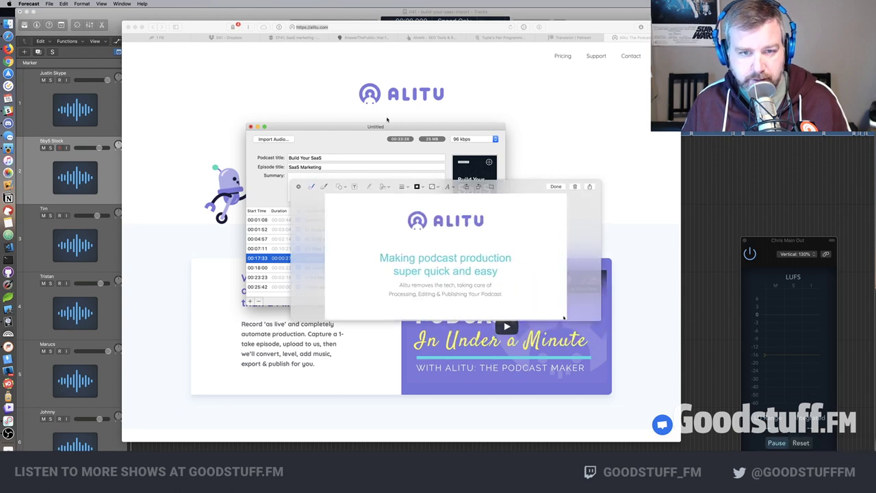
click(556, 186)
Commit the sponsor chapter's link and open a new Finder window on the Desktop folder
click(489, 259)
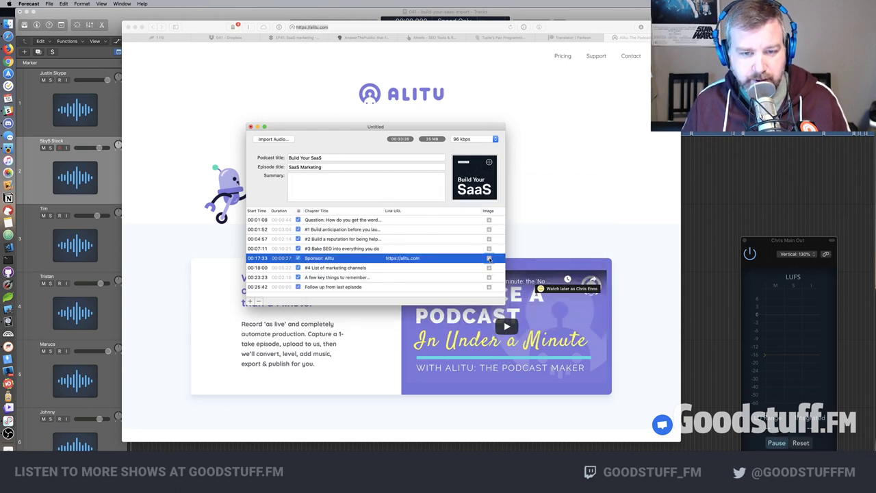
key(super+Tab)
key(super+Tab)
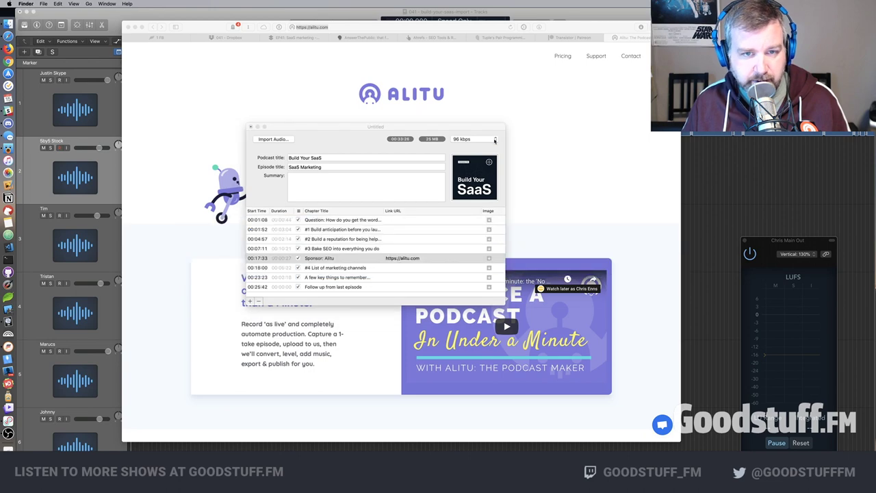
key(super+n)
click(435, 124)
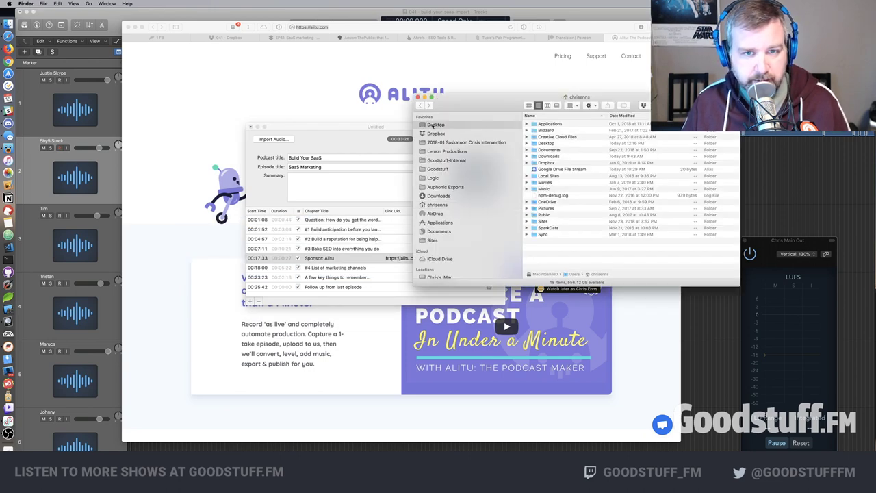
Compress the Desktop image "Screen Shot 2019-01-15 at 12.16.50 PM" with ImageOptim, then quit ImageOptim
click(558, 158)
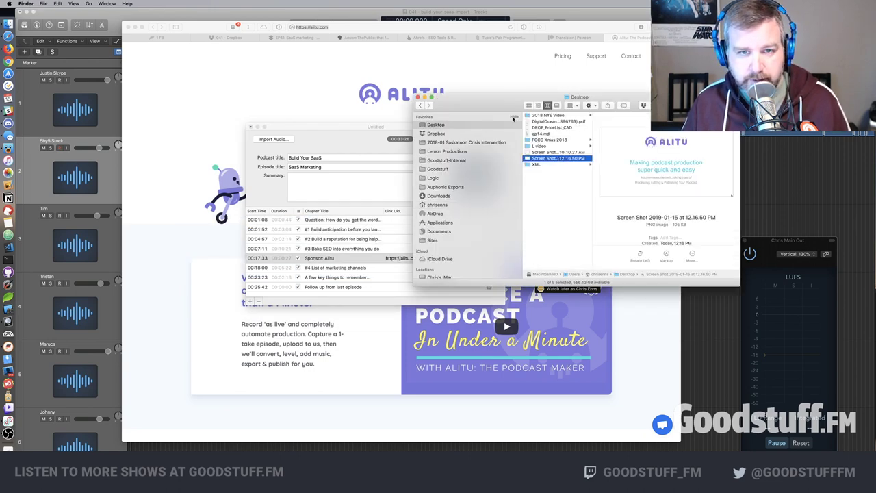
drag(513, 118, 637, 57)
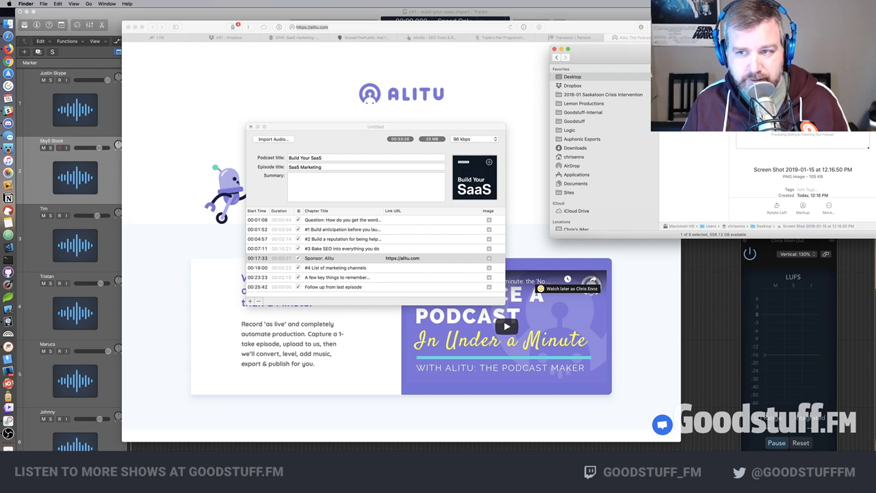
right_click(694, 134)
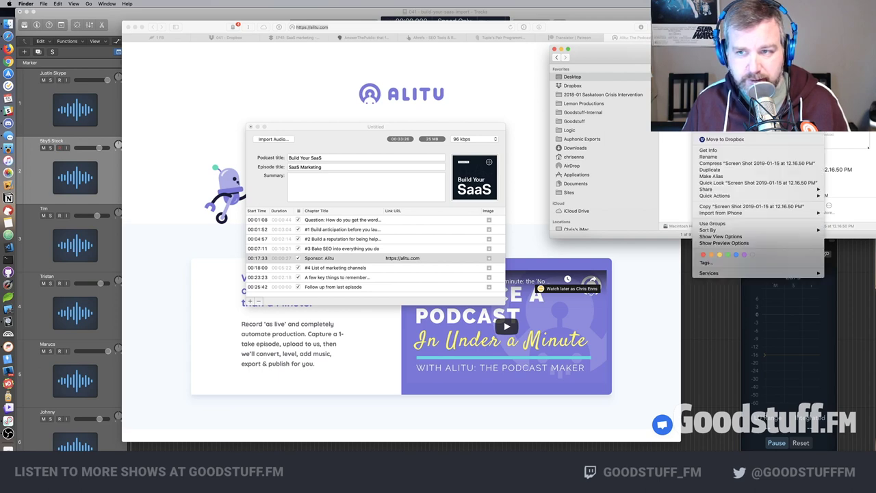
mouse_move(725, 118)
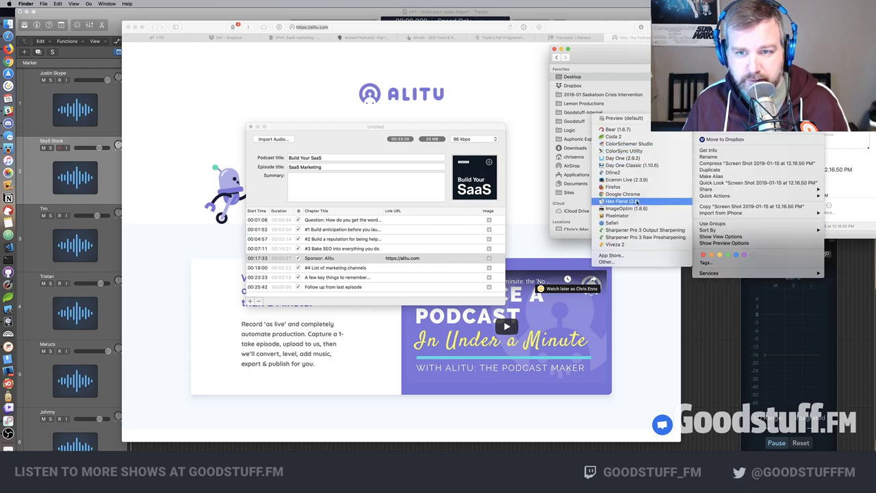
click(625, 208)
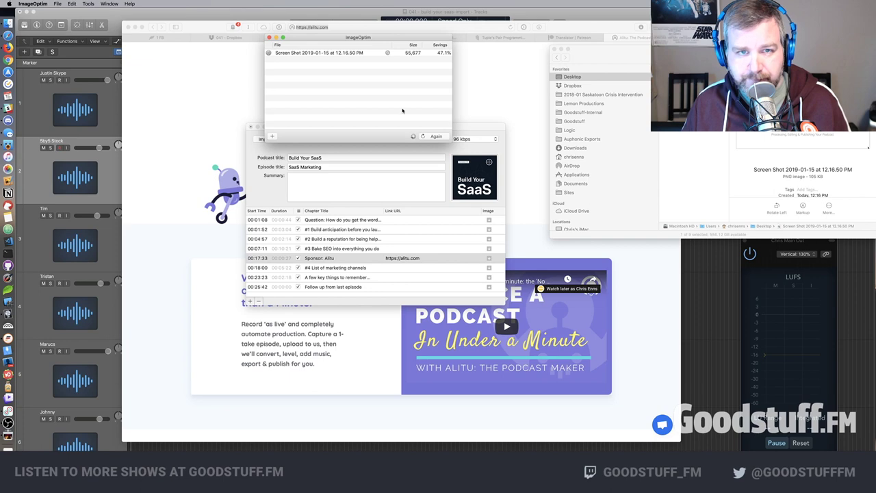
key(super+q)
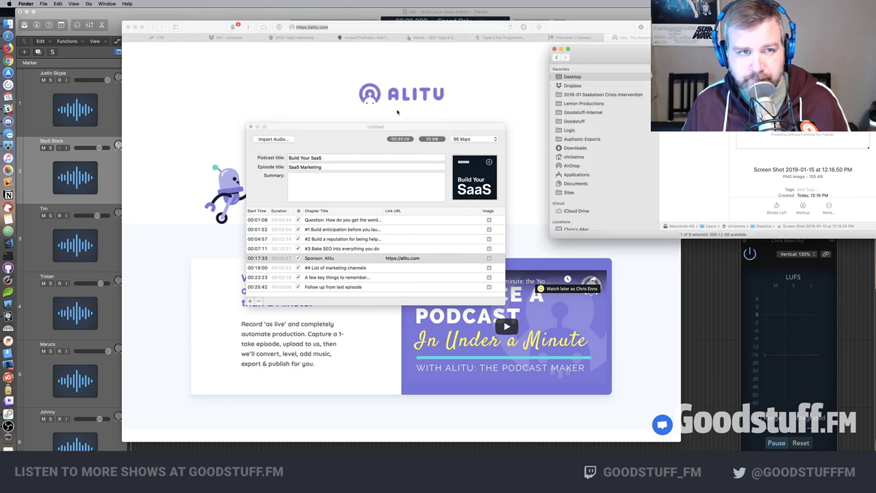
Assign the compressed screenshot as the "Sponsor: Alitu" chapter's image in Forecast and close the Finder window
drag(697, 102, 489, 260)
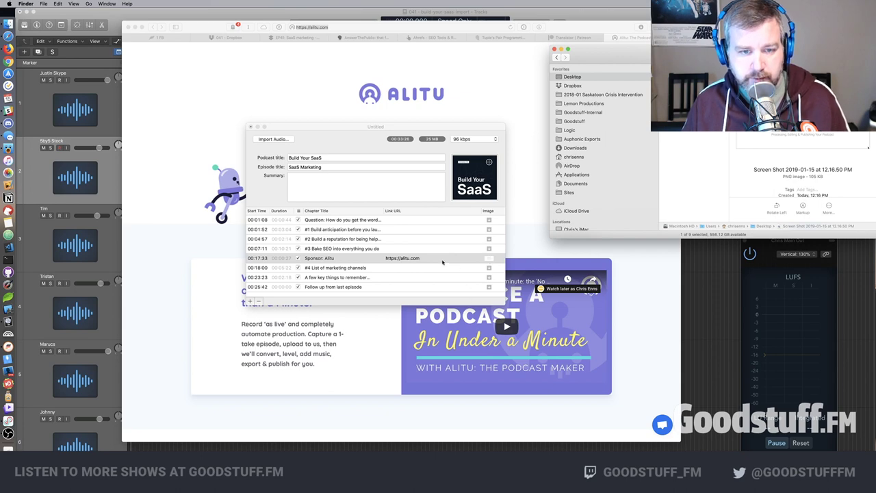
click(442, 260)
click(397, 247)
click(360, 249)
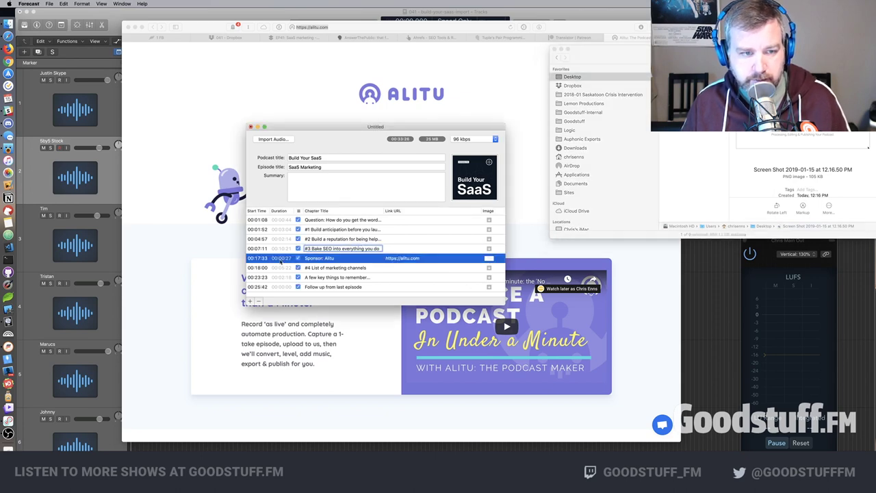
click(277, 249)
click(262, 259)
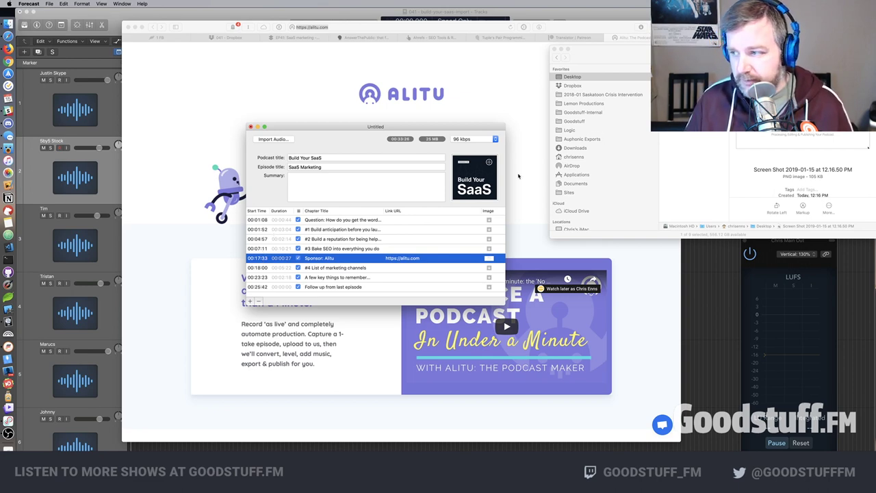
click(554, 50)
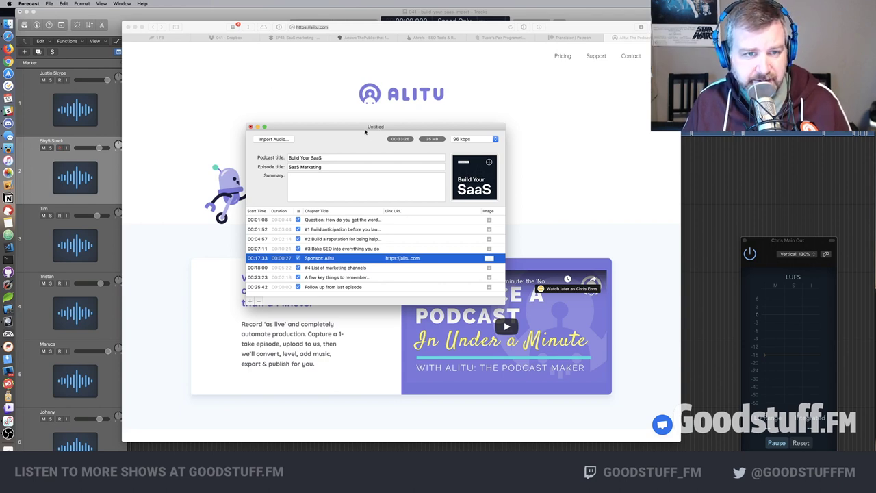
Save the episode as buildyoursaas-41.mp3 in the Finished Episode Files folder inside Z Dropbox
drag(365, 133, 325, 120)
click(49, 4)
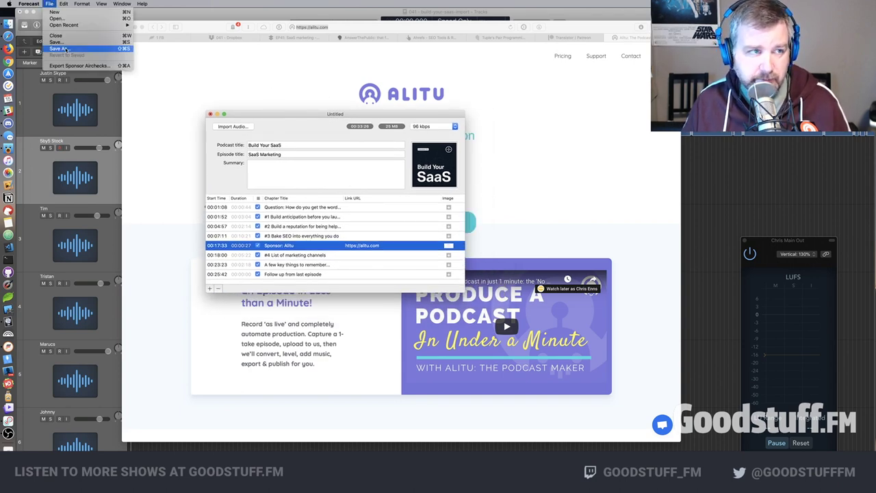
click(61, 49)
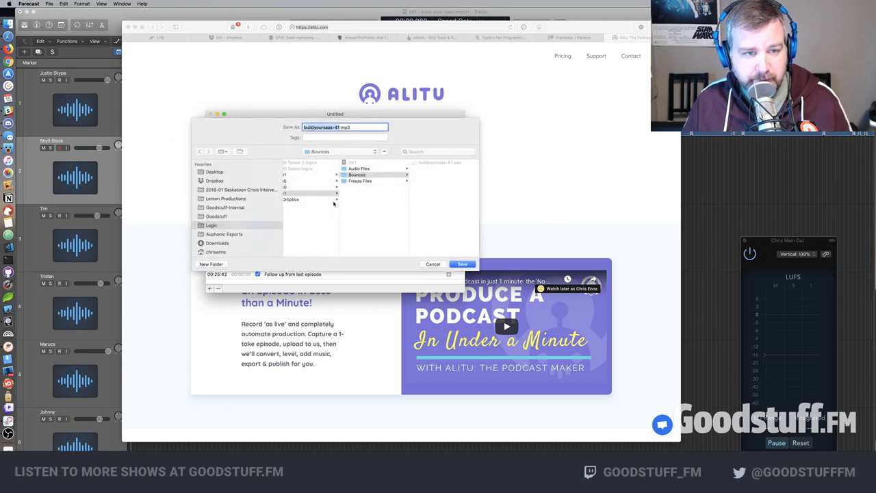
click(329, 200)
click(395, 205)
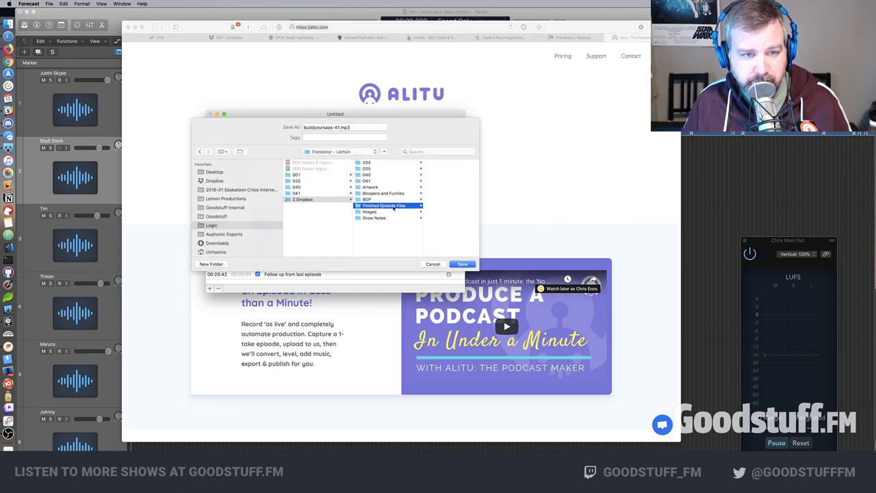
scroll(438, 235, down, 5)
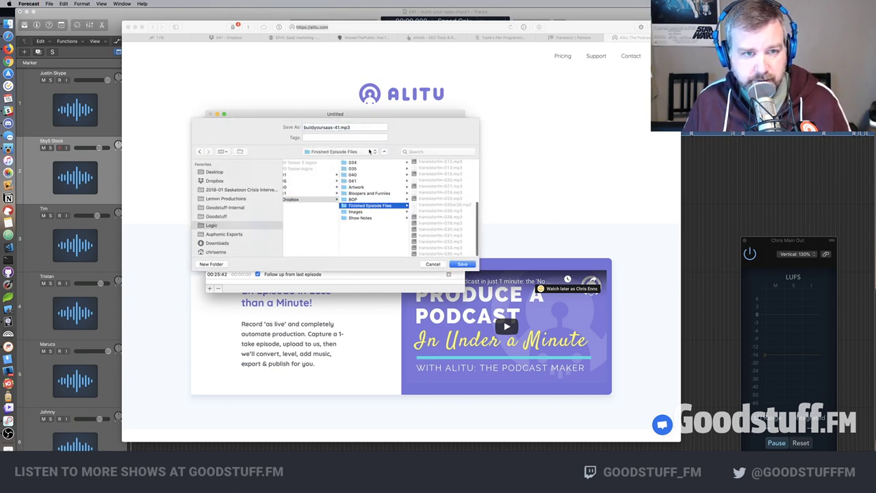
click(465, 265)
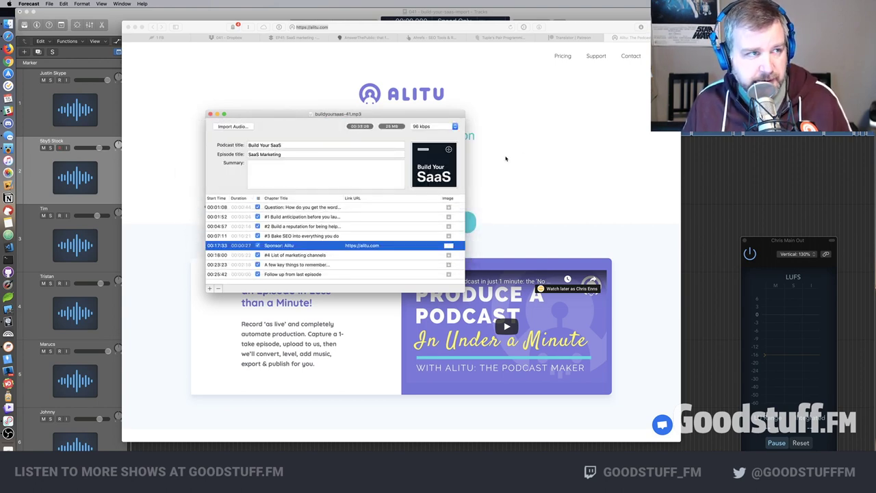
Open the Lemon Productions website in Safari and visit its Contact and Portfolio pages
click(534, 151)
text(lem)
key(Return)
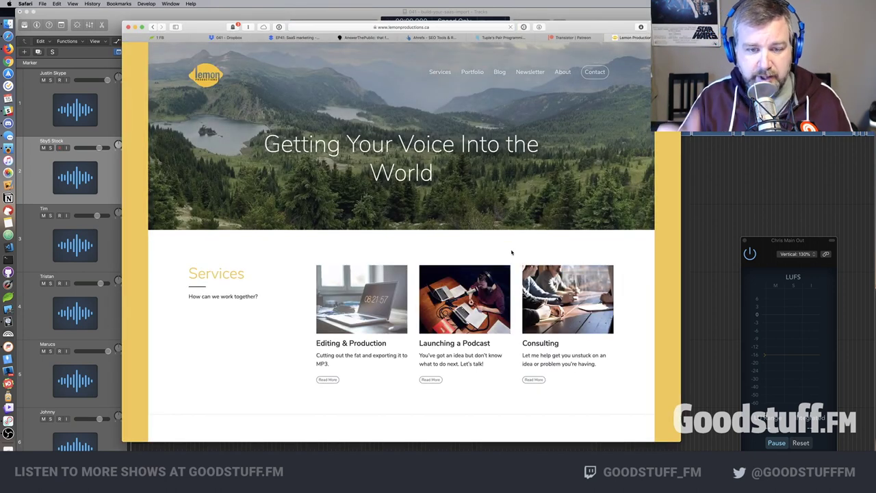
click(594, 73)
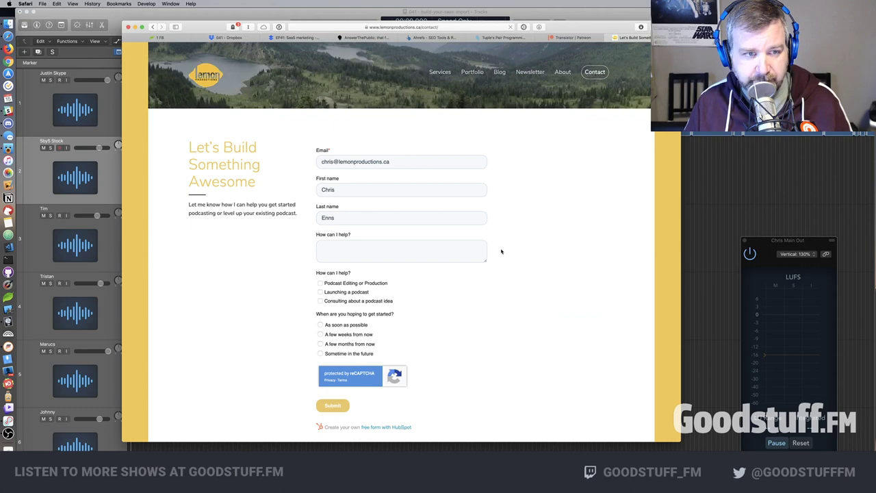
scroll(493, 226, down, 3)
scroll(520, 137, up, 3)
click(472, 72)
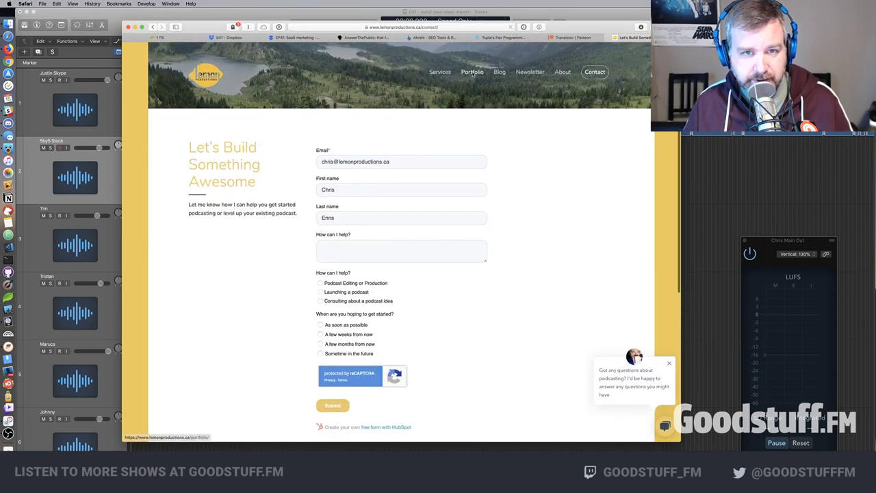